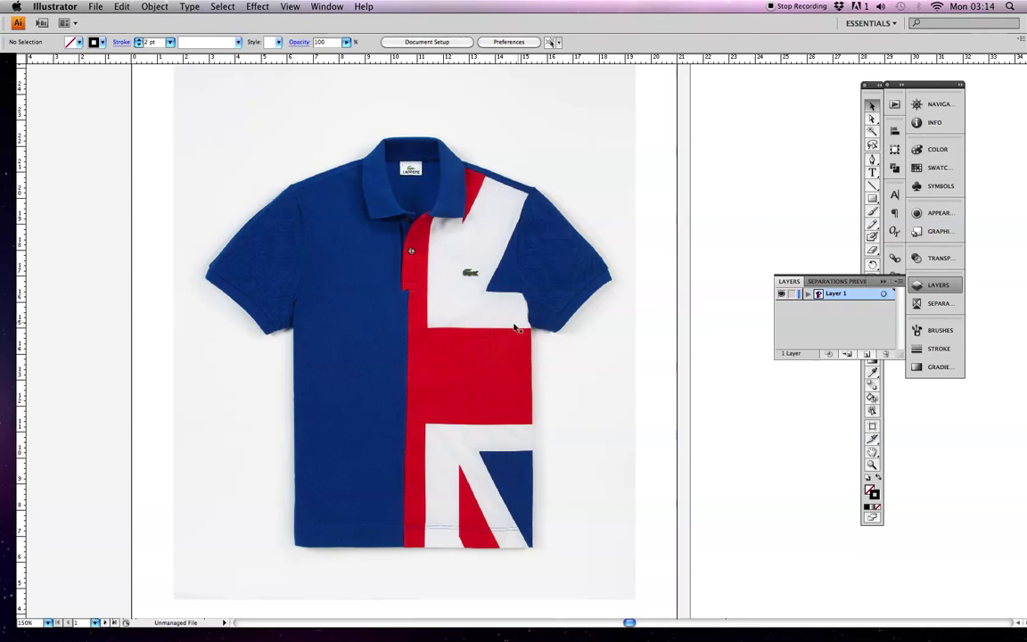
Dim the polo shirt image on Layer 1 to 70% and lock that layer
click(879, 287)
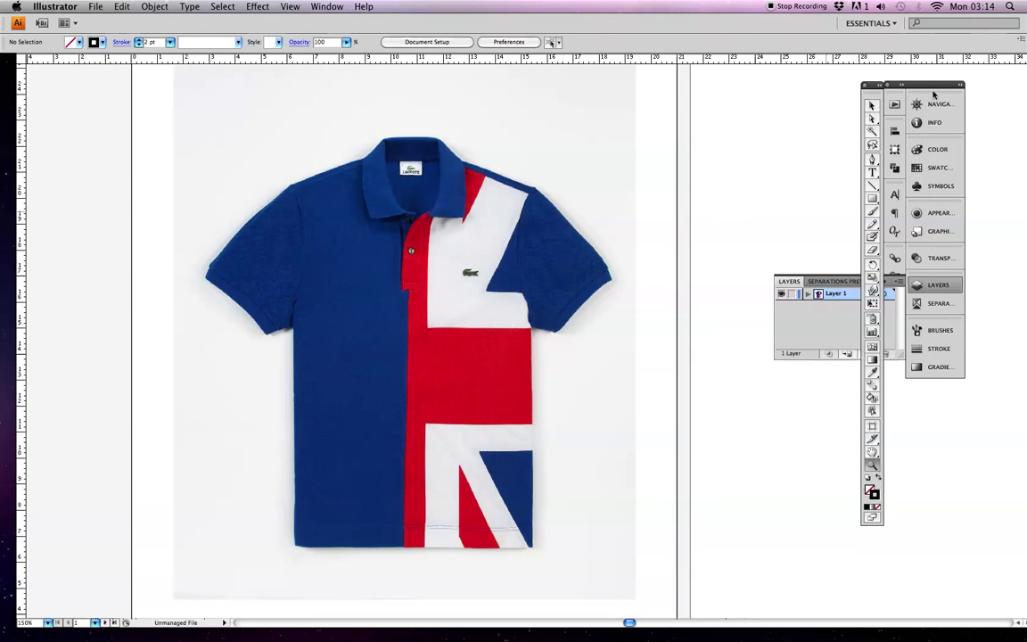
click(366, 275)
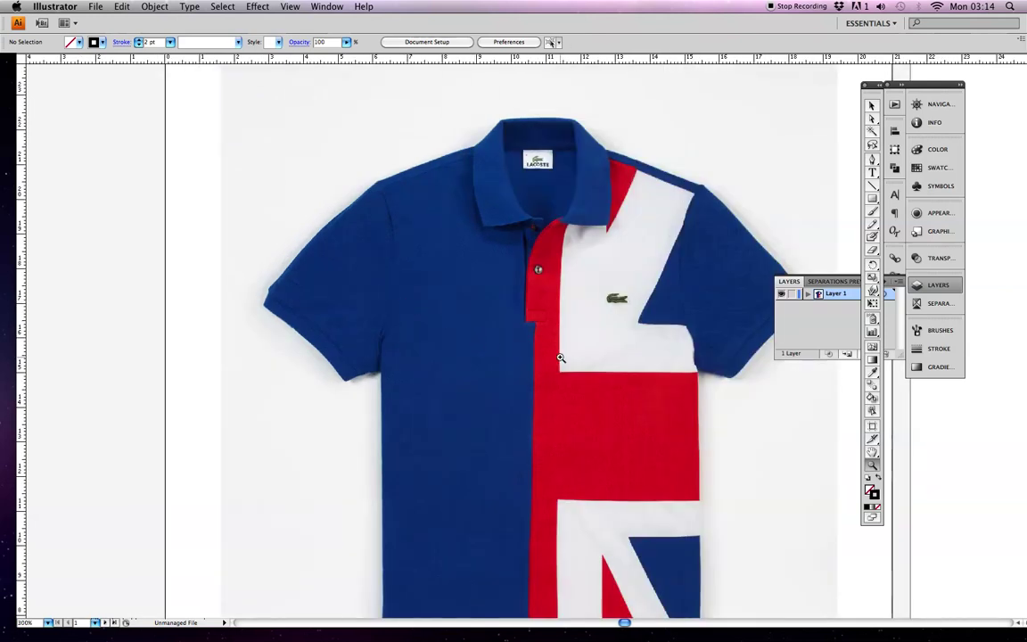
click(560, 358)
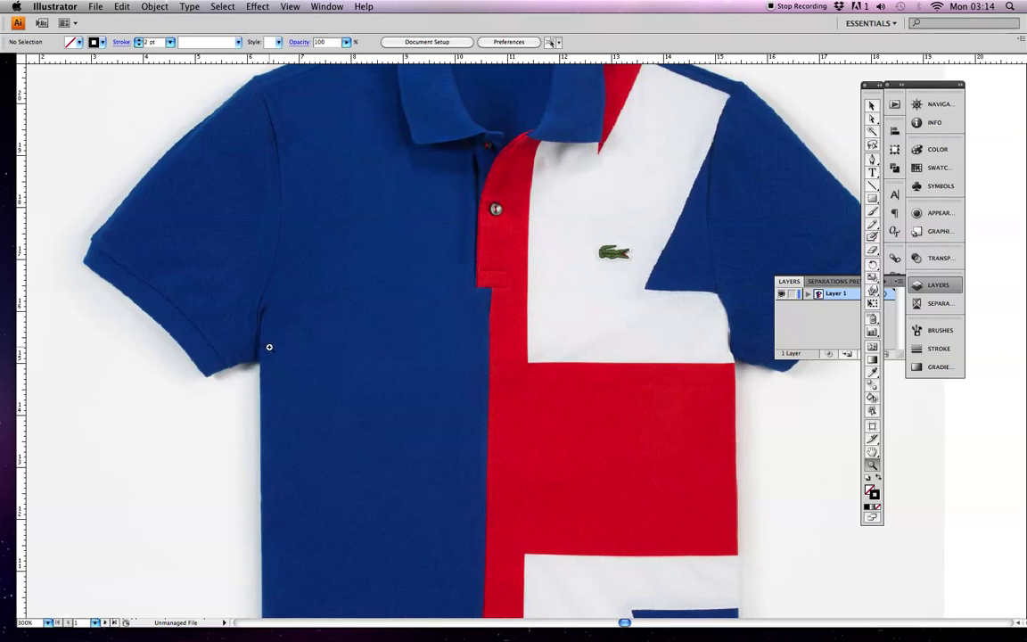
drag(496, 245, 466, 297)
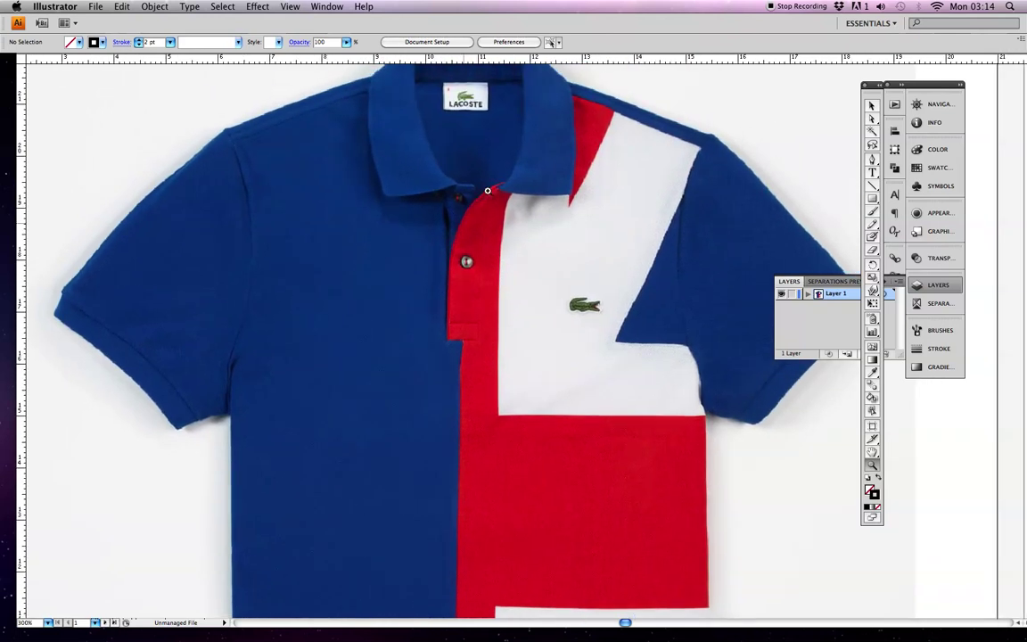
drag(493, 255, 464, 287)
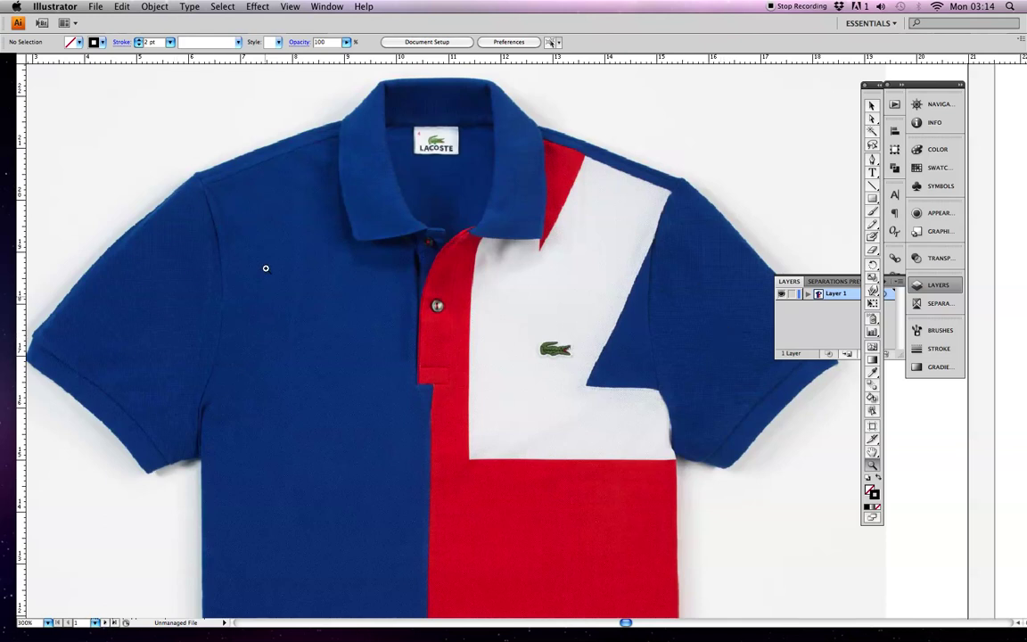
click(840, 319)
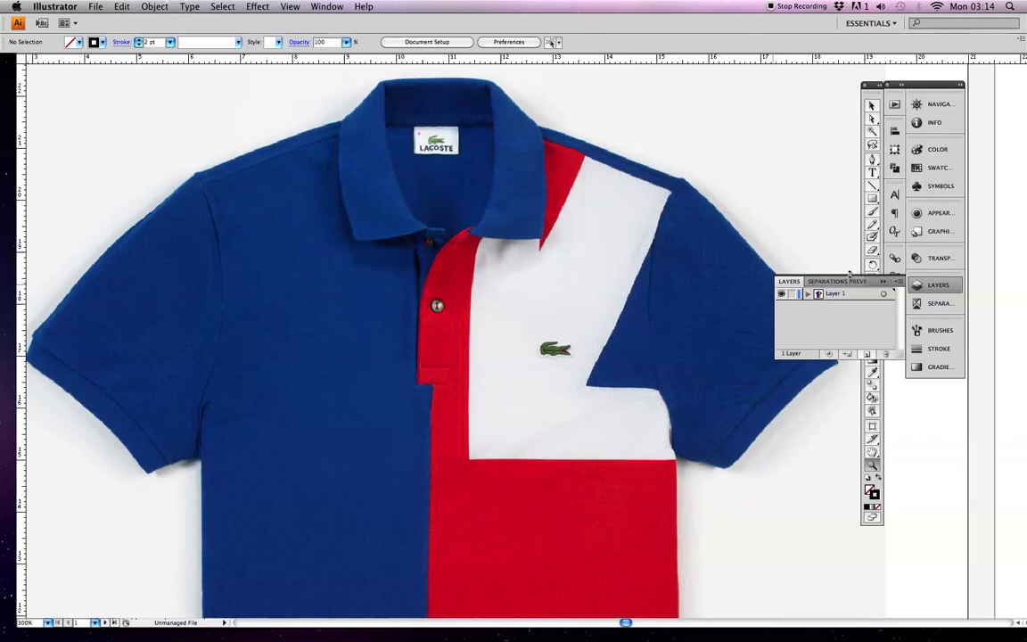
click(326, 8)
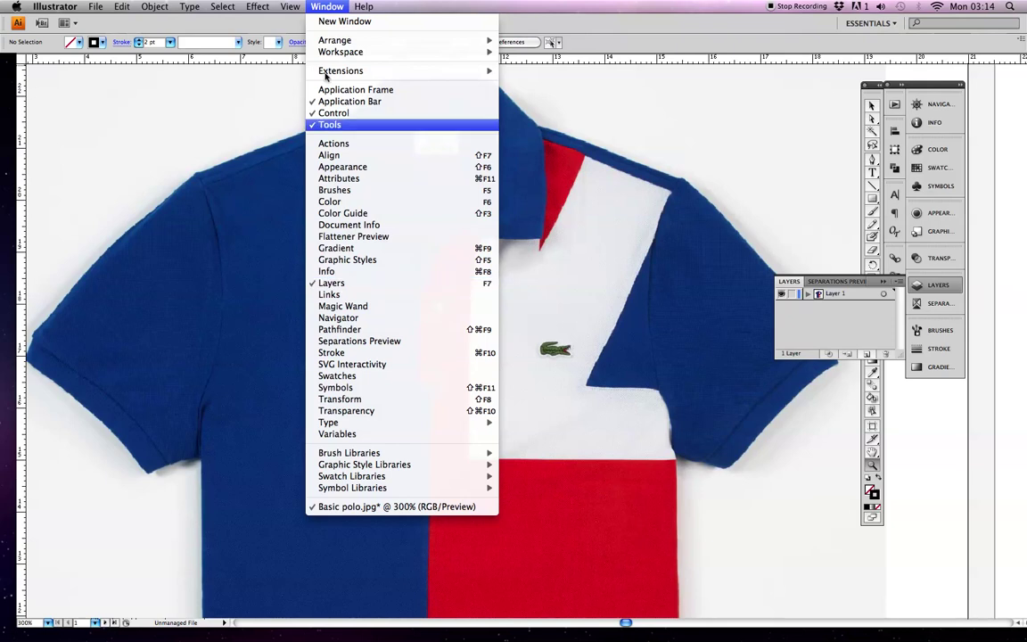
click(316, 6)
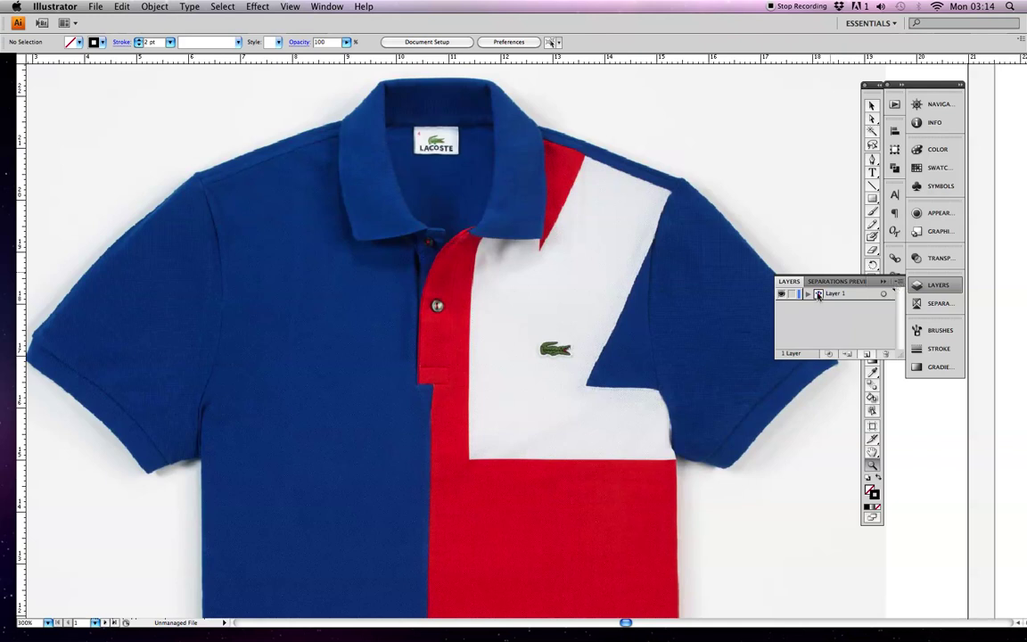
double_click(818, 295)
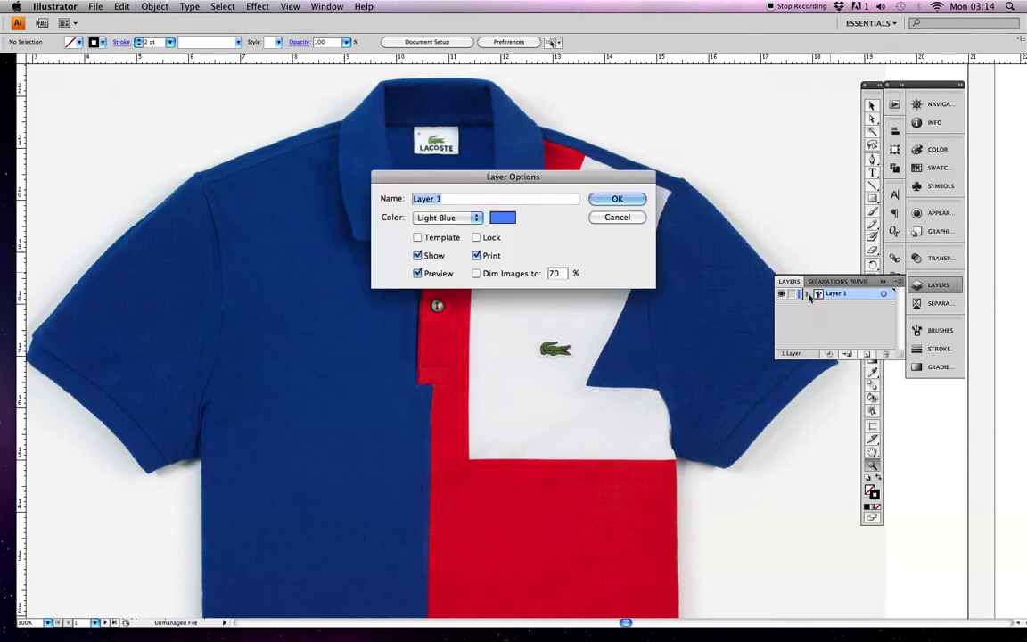
click(477, 274)
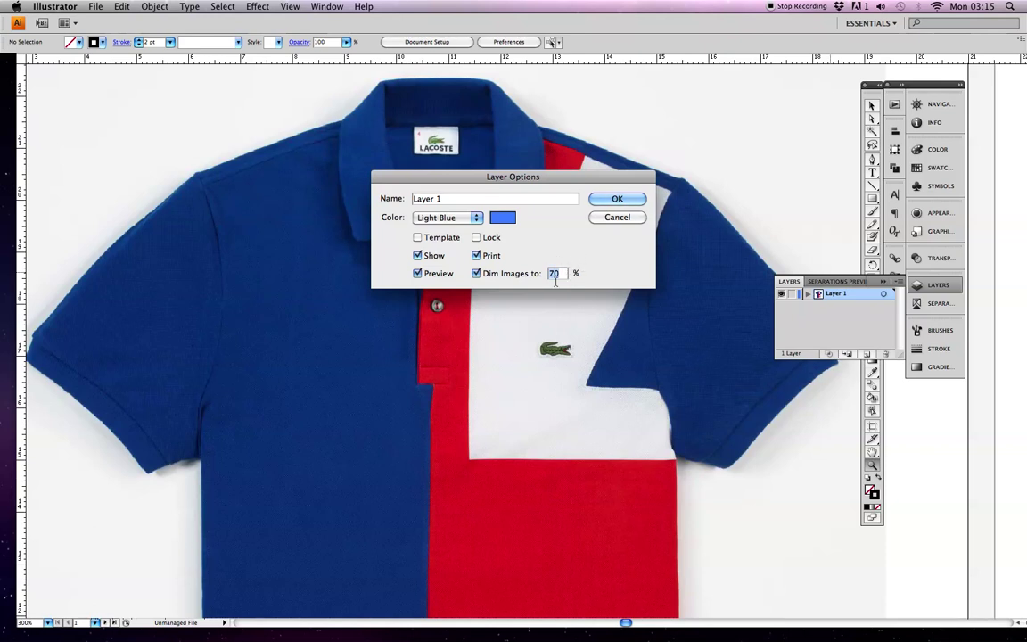
click(613, 199)
click(626, 199)
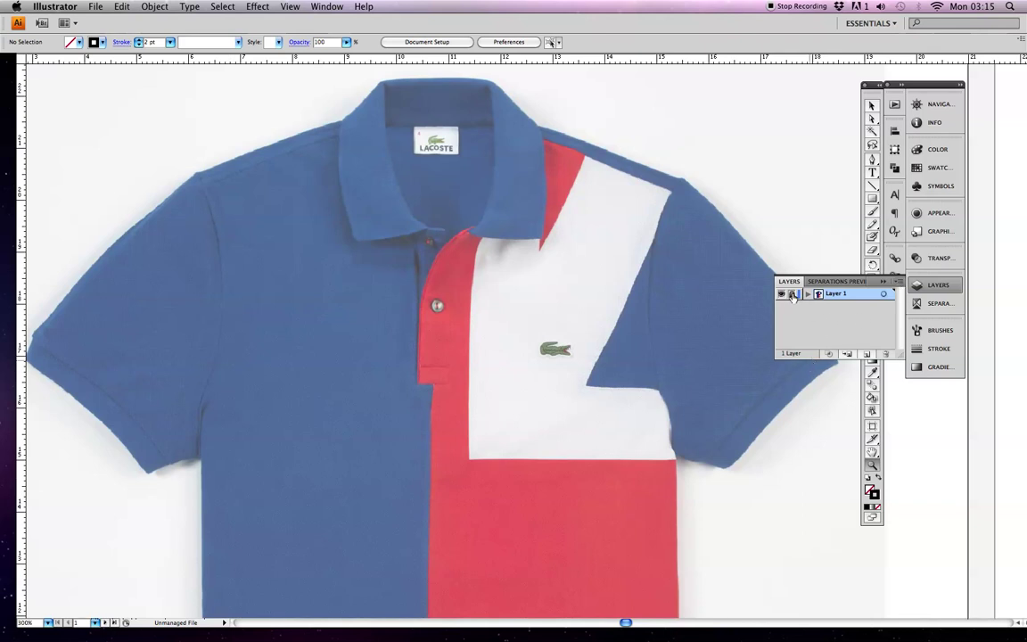
Create a new layer named "Technical drawing" above Layer 1
click(898, 283)
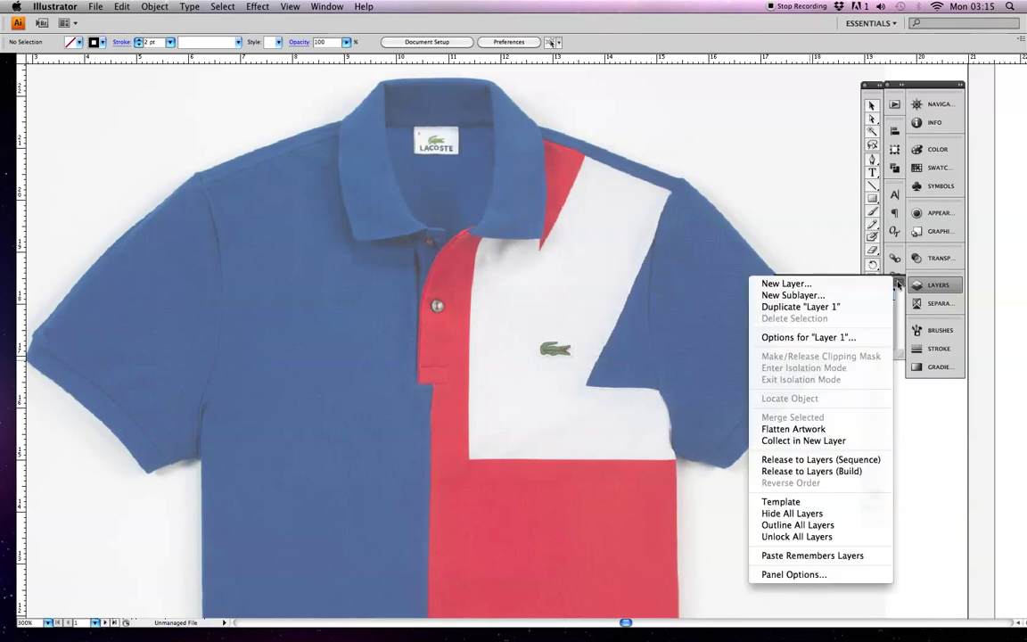
click(838, 284)
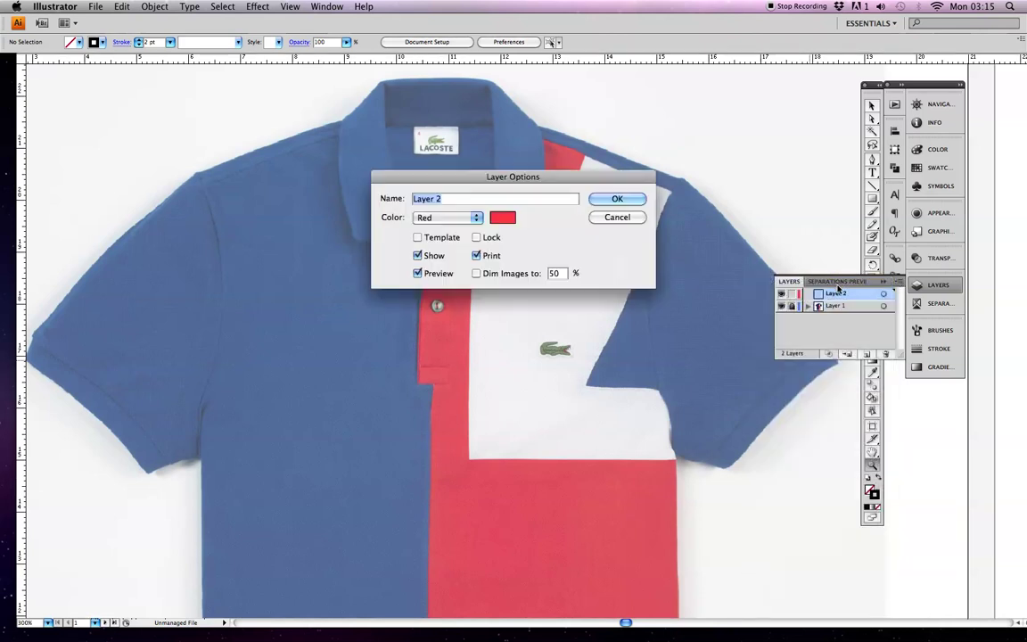
text(Technica)
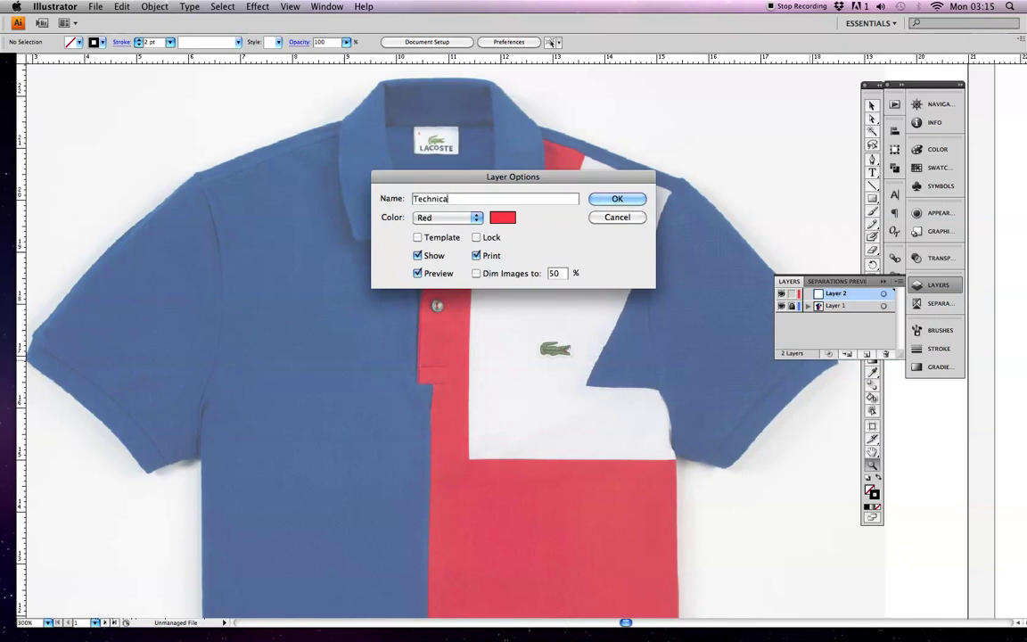
text(l drawing)
click(614, 202)
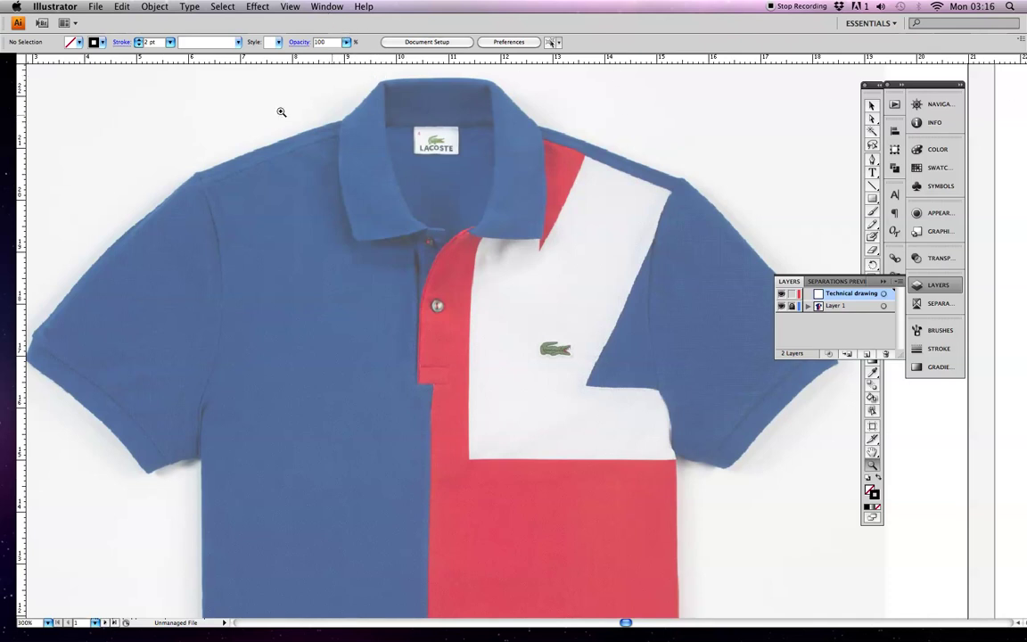
Float the Basic polo.jpg document in its own window
click(66, 22)
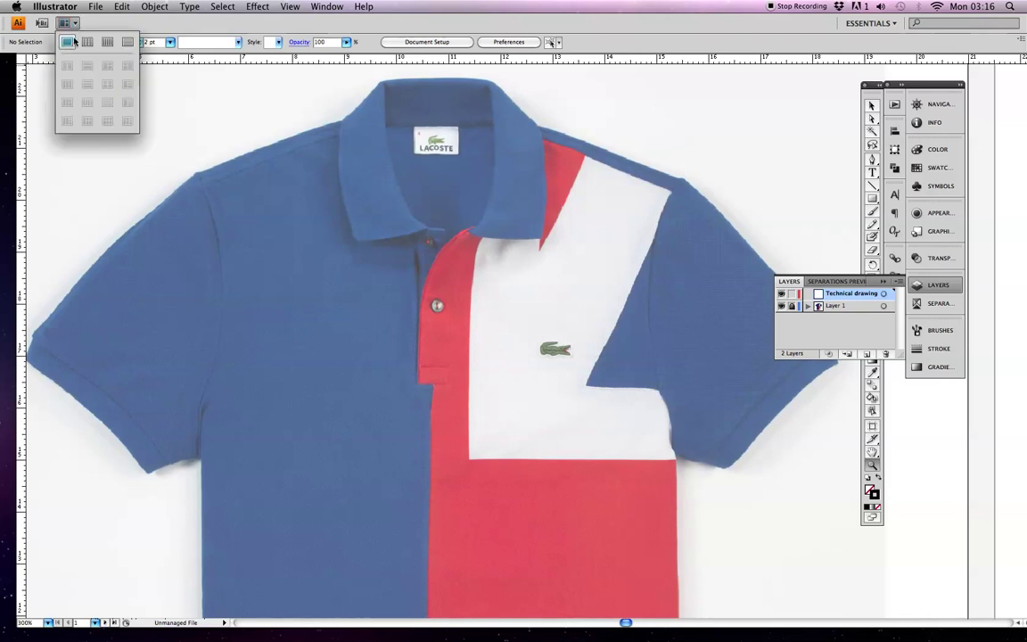
click(68, 43)
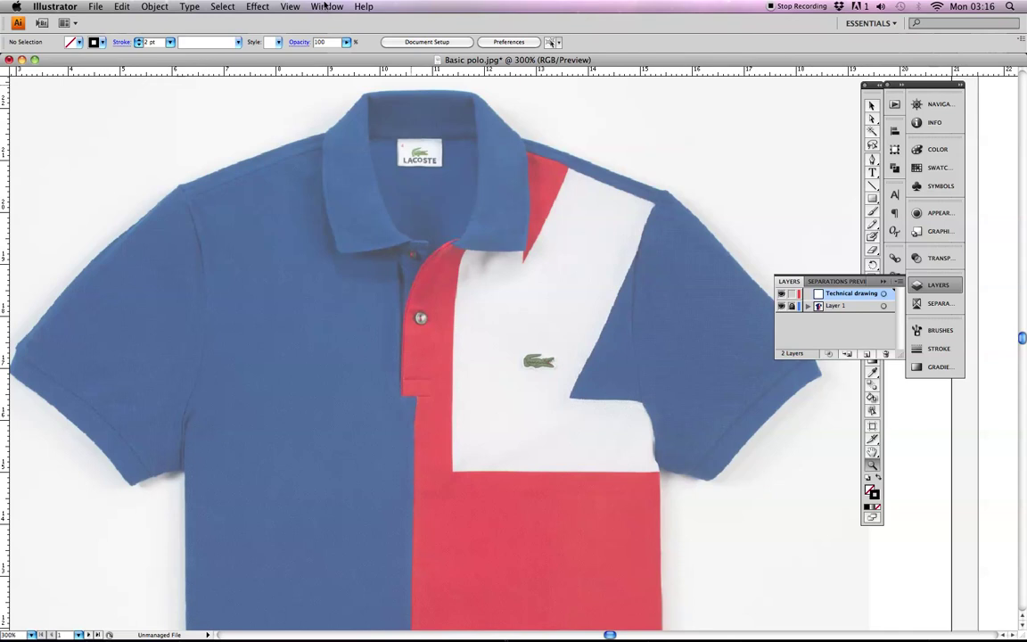
click(325, 6)
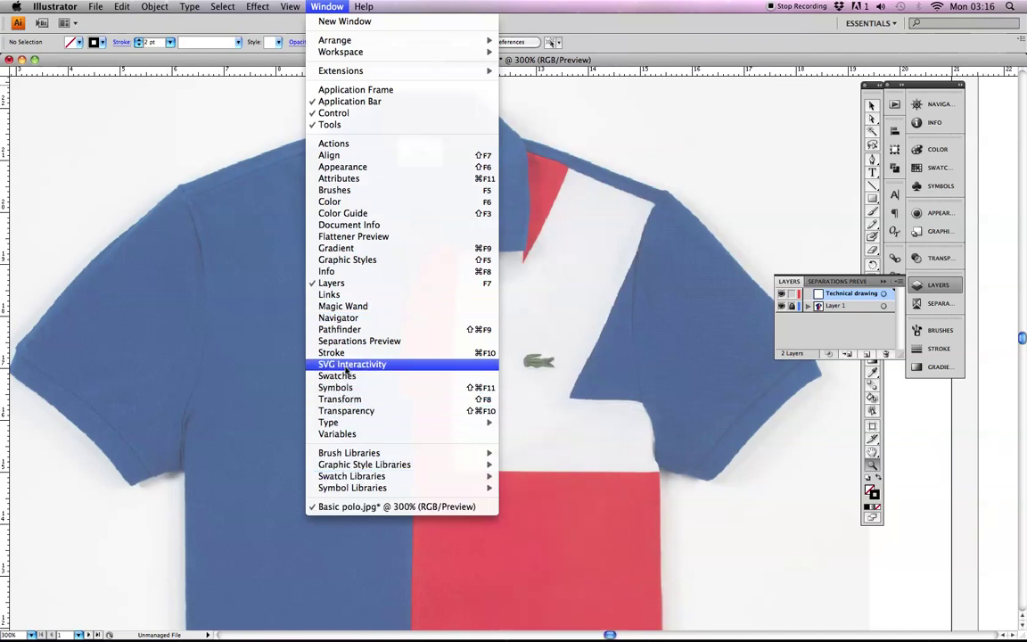
mouse_move(285, 6)
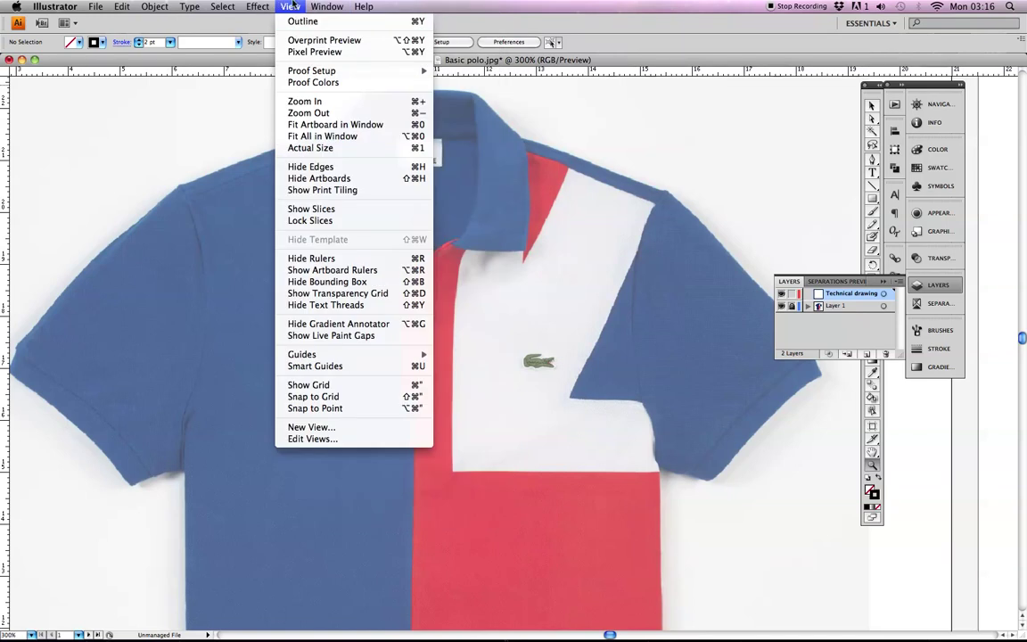
click(289, 6)
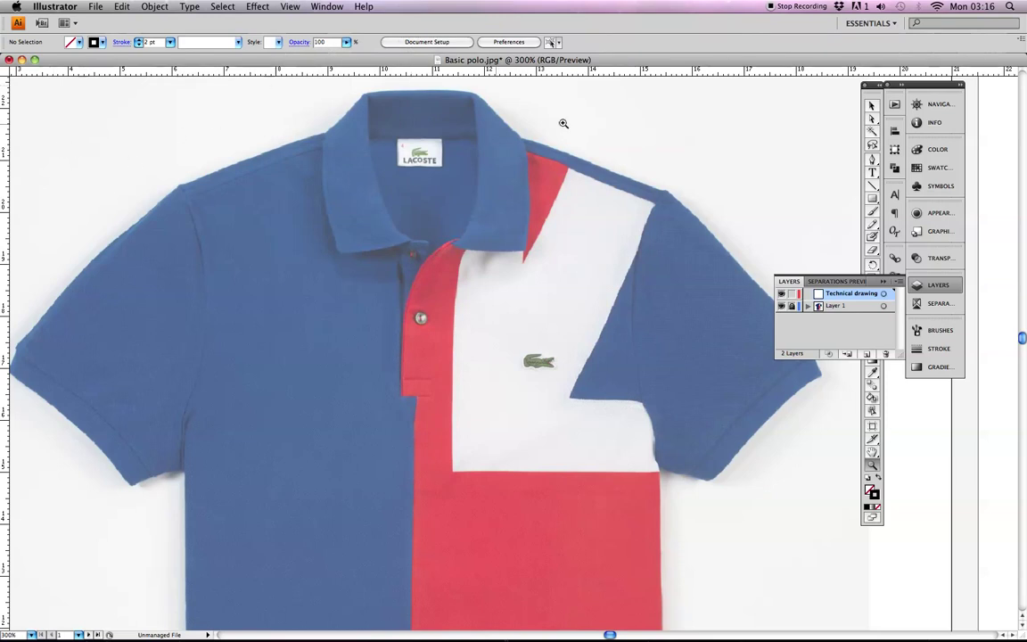
Place a vertical guide down the polo's centre at about 10.8 cm and check the guide locking option
click(872, 106)
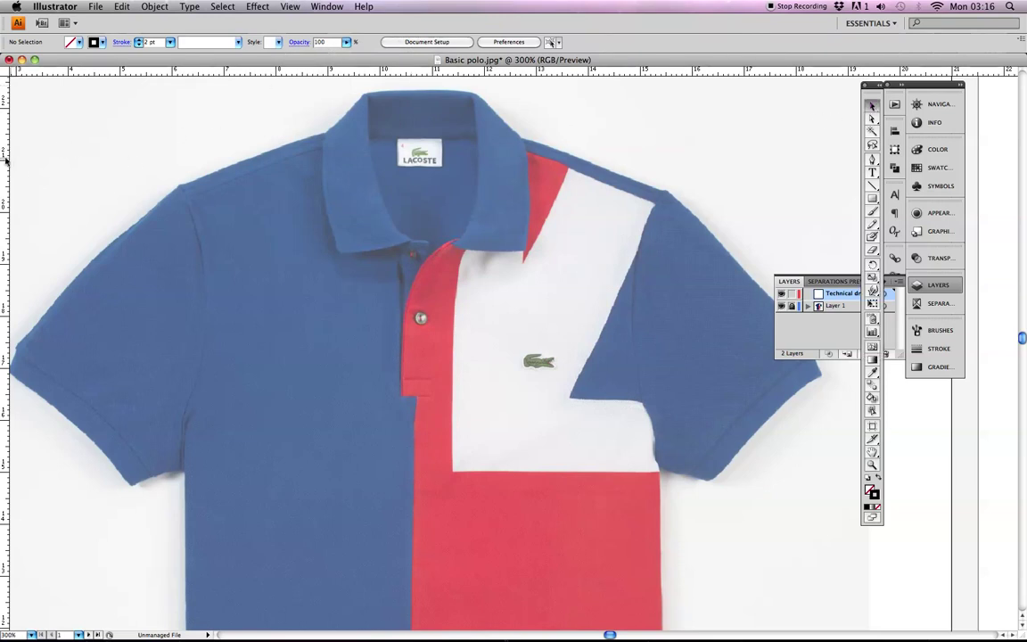
drag(4, 158, 421, 159)
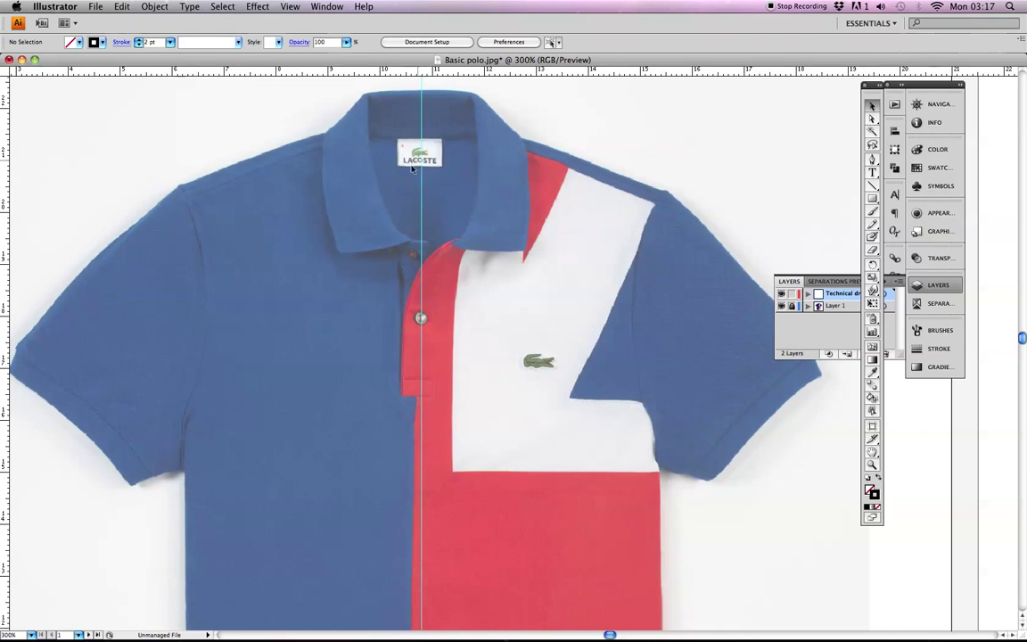
click(290, 7)
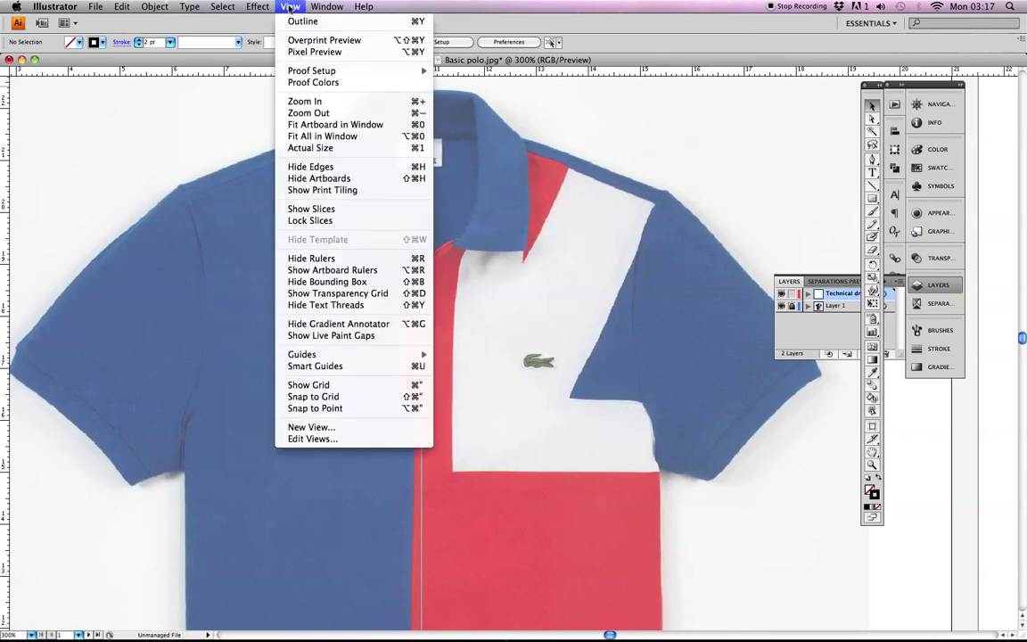
mouse_move(329, 355)
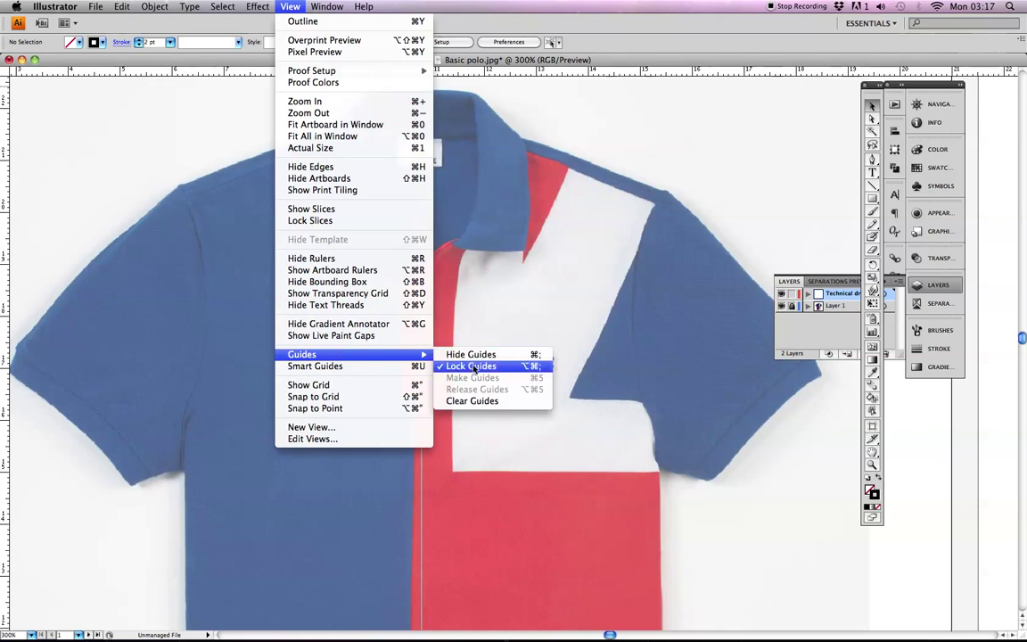
click(586, 143)
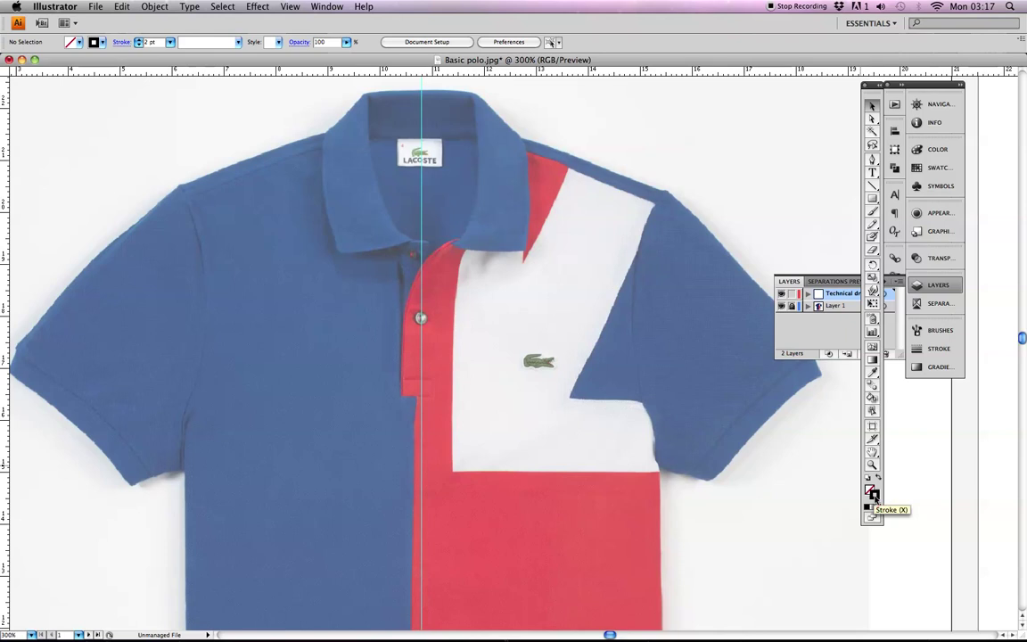
Draw the curved left neckline in a 2 pt black stroke with the Pen tool, from the centre guide up to the shoulder, ending in a corner point
click(938, 349)
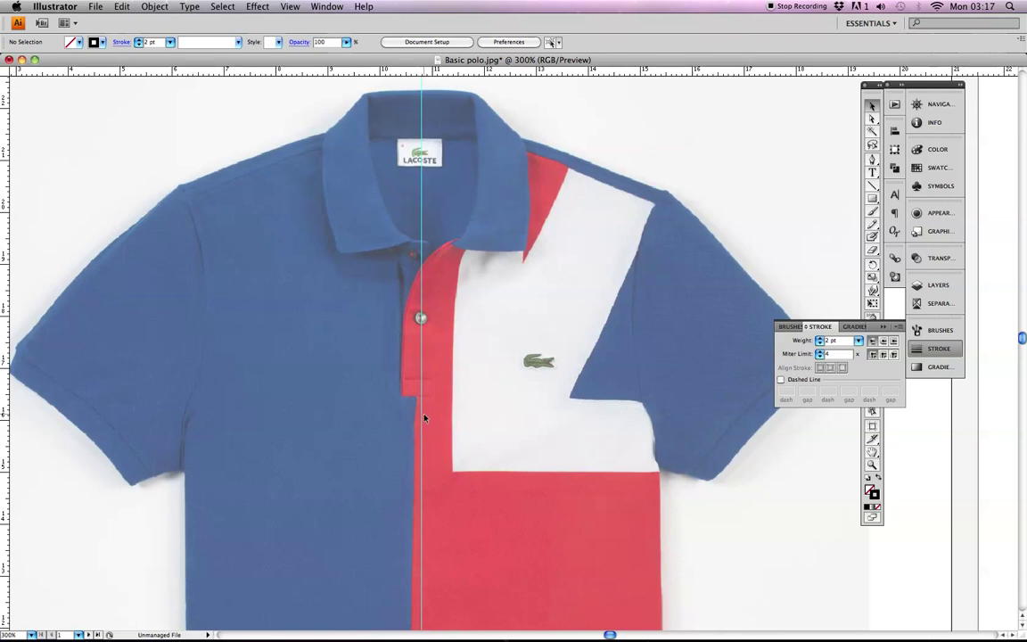
click(872, 159)
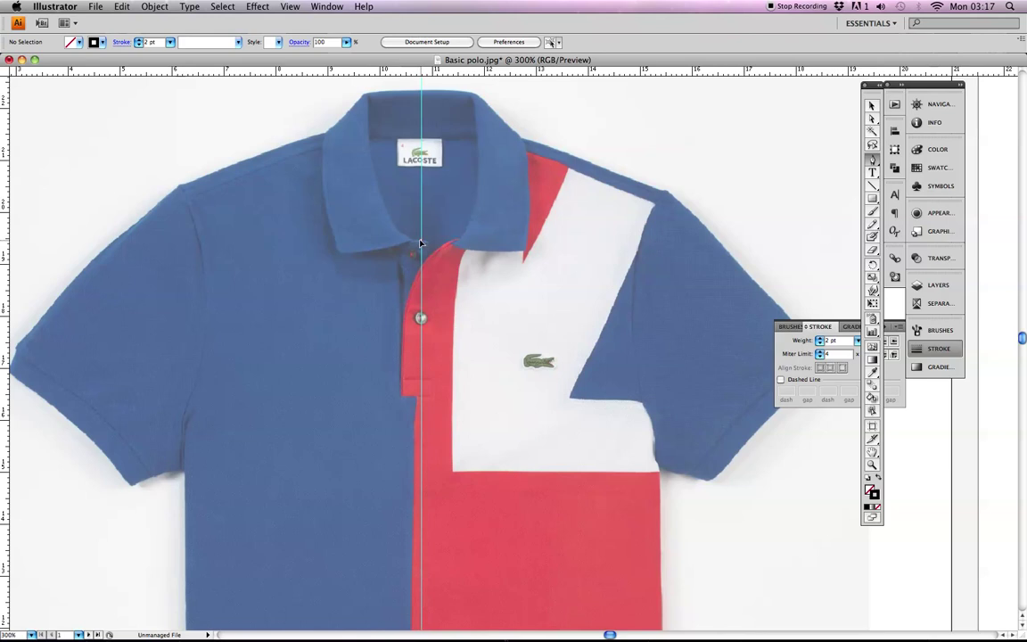
click(385, 239)
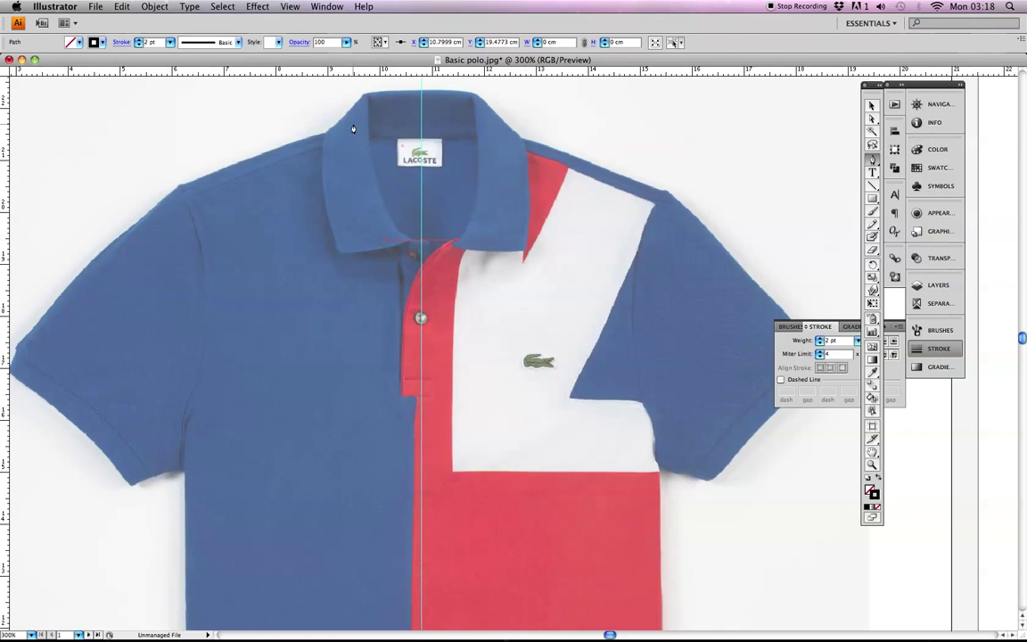
mouse_move(352, 127)
mouse_down()
mouse_move(351, 80)
mouse_move(342, 133)
mouse_move(355, 146)
mouse_move(347, 139)
mouse_up()
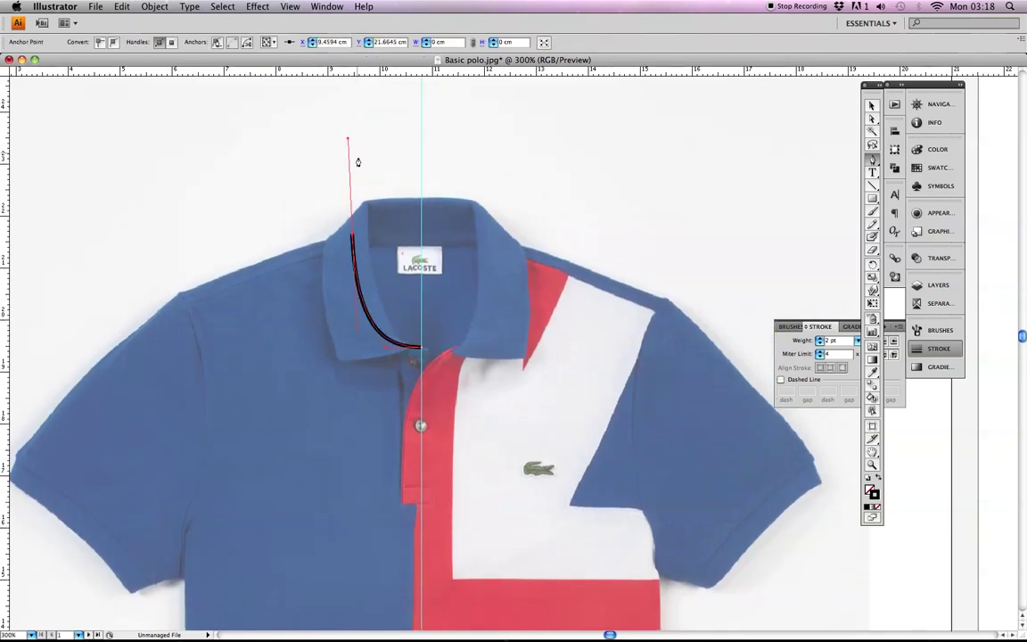
click(353, 238)
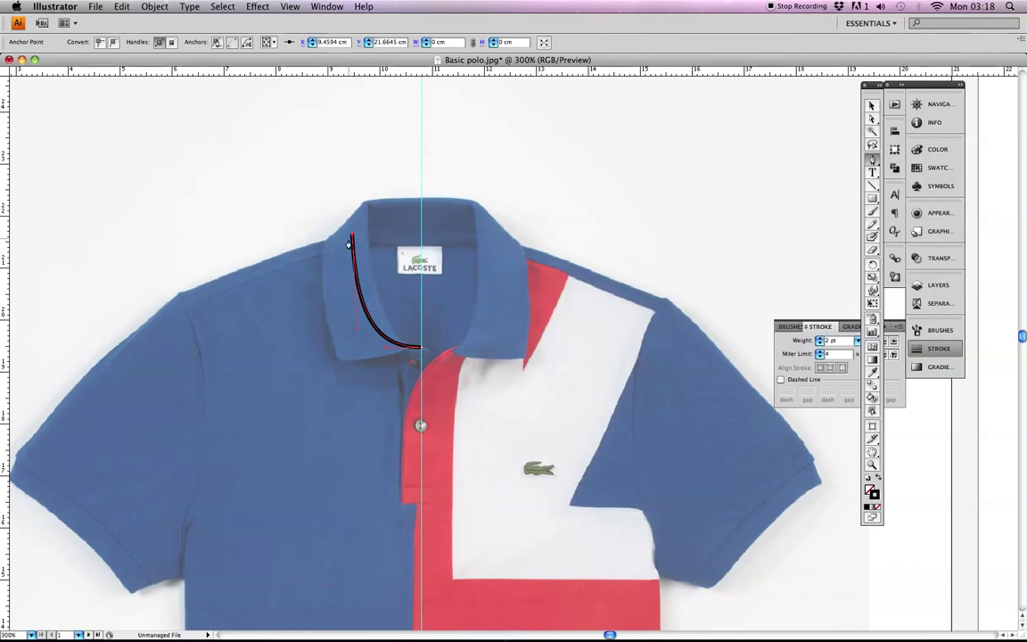
Continue the path with a straight line to the left shoulder point and a curved armhole seam down to the underarm
click(181, 296)
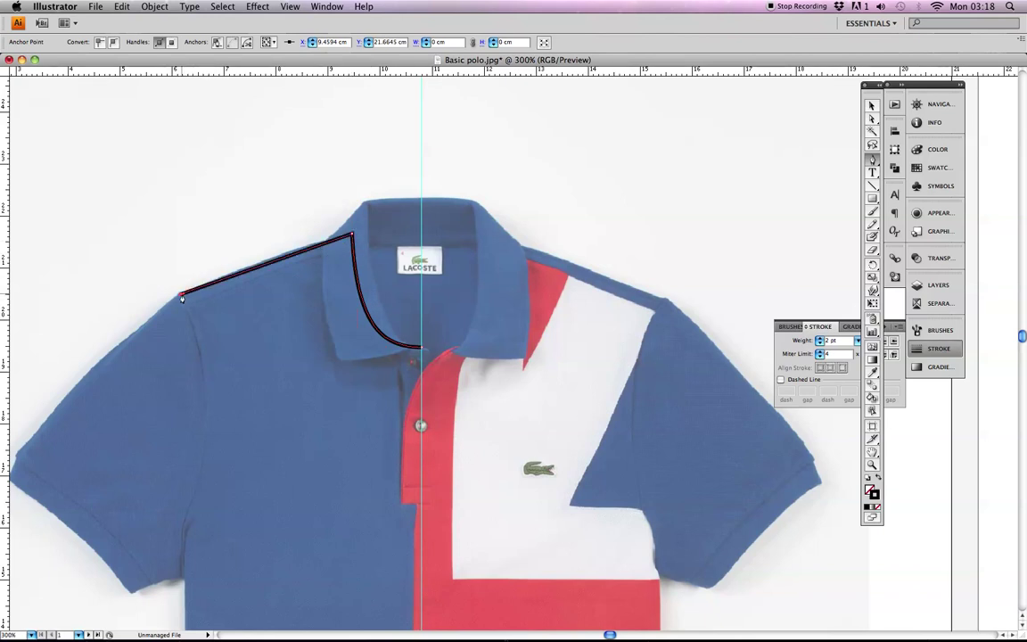
drag(211, 322, 214, 209)
click(181, 180)
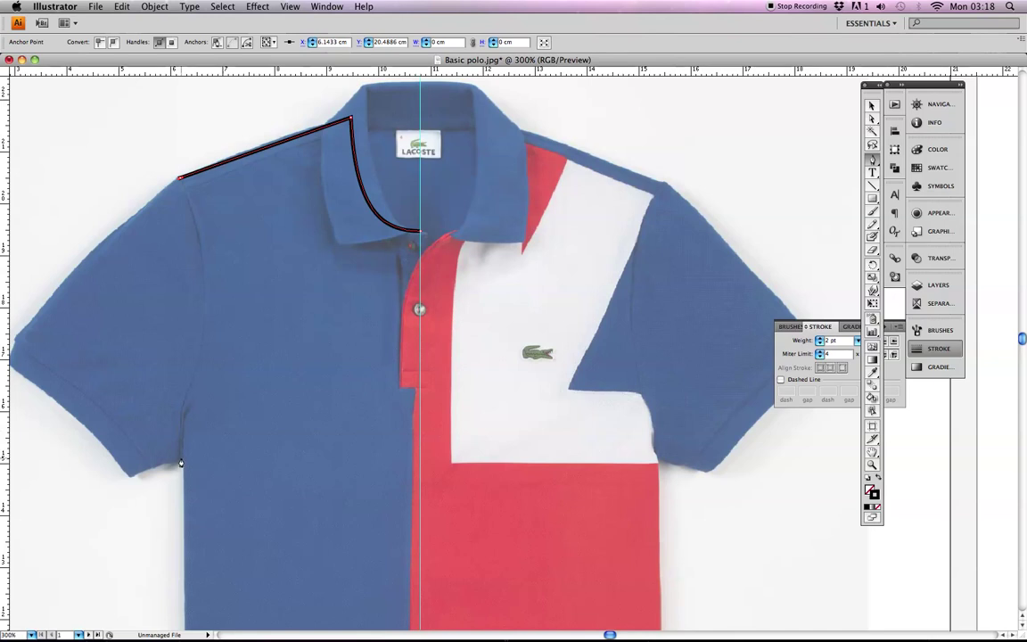
drag(181, 458, 129, 603)
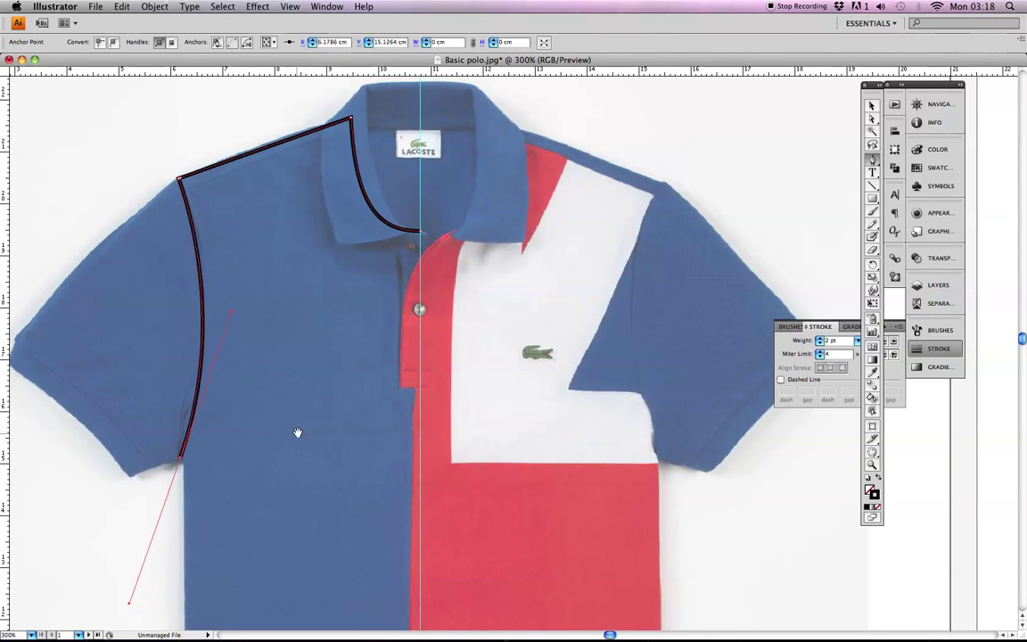
Make the underarm point a corner and extend the path straight down the polo's left side to the hem
scroll(297, 436, down, 10)
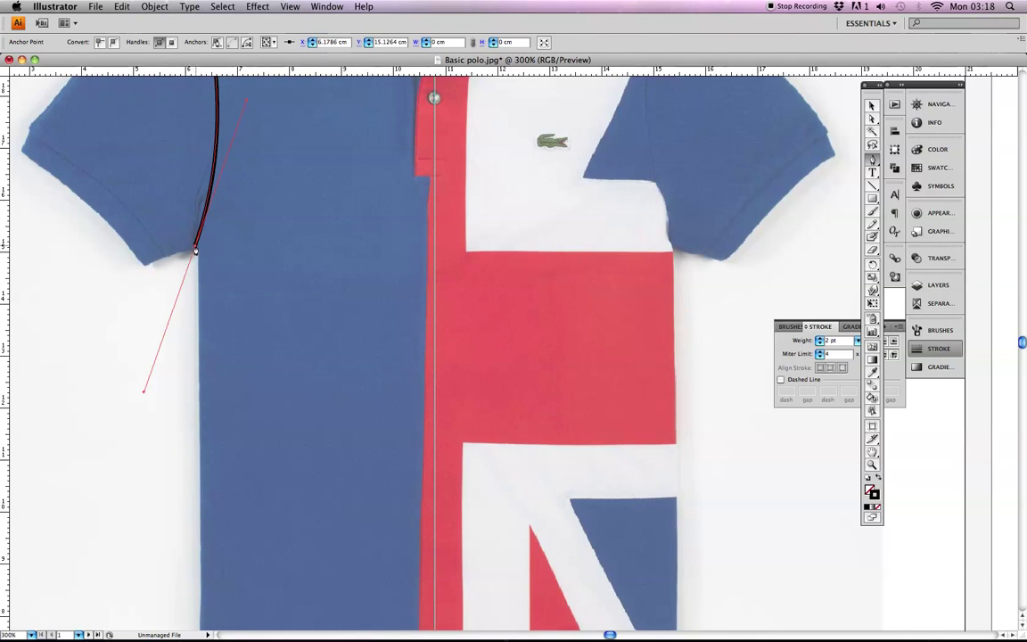
click(196, 249)
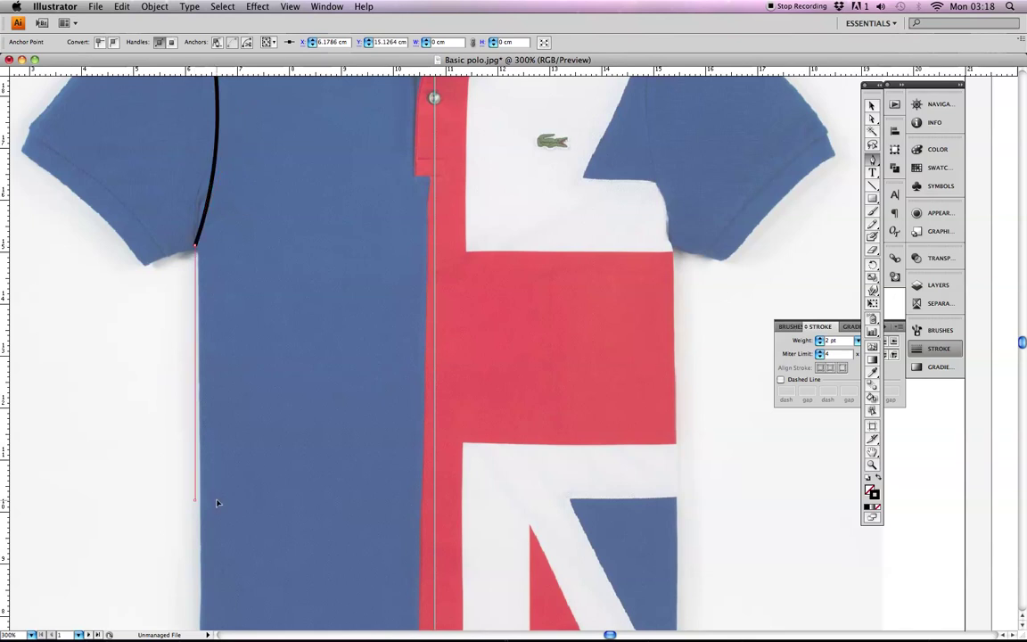
mouse_move(195, 500)
mouse_down()
mouse_move(221, 474)
mouse_move(200, 540)
mouse_up()
drag(282, 428, 349, 264)
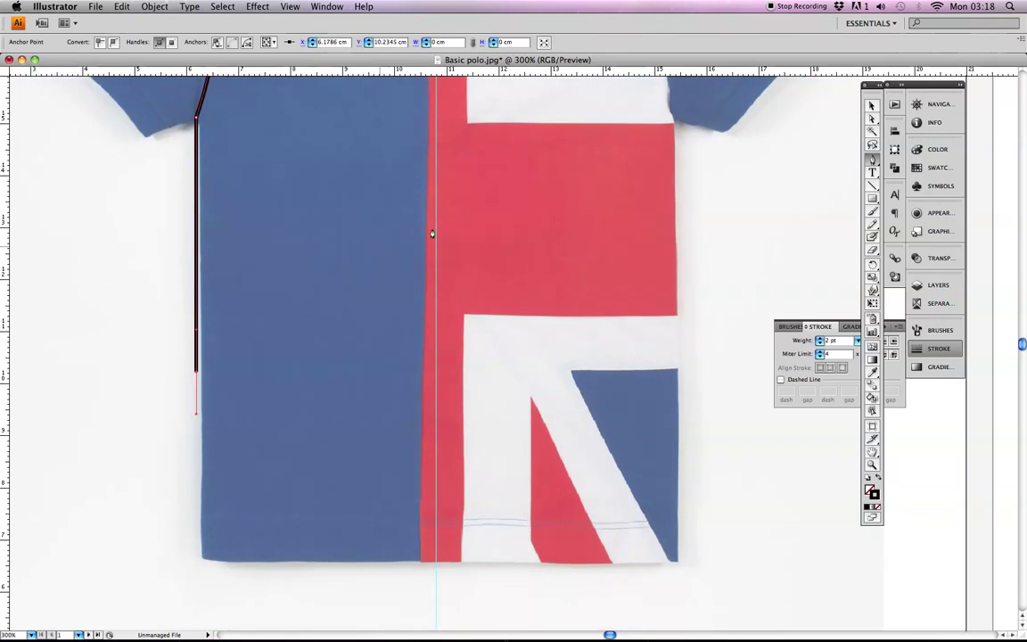
click(873, 120)
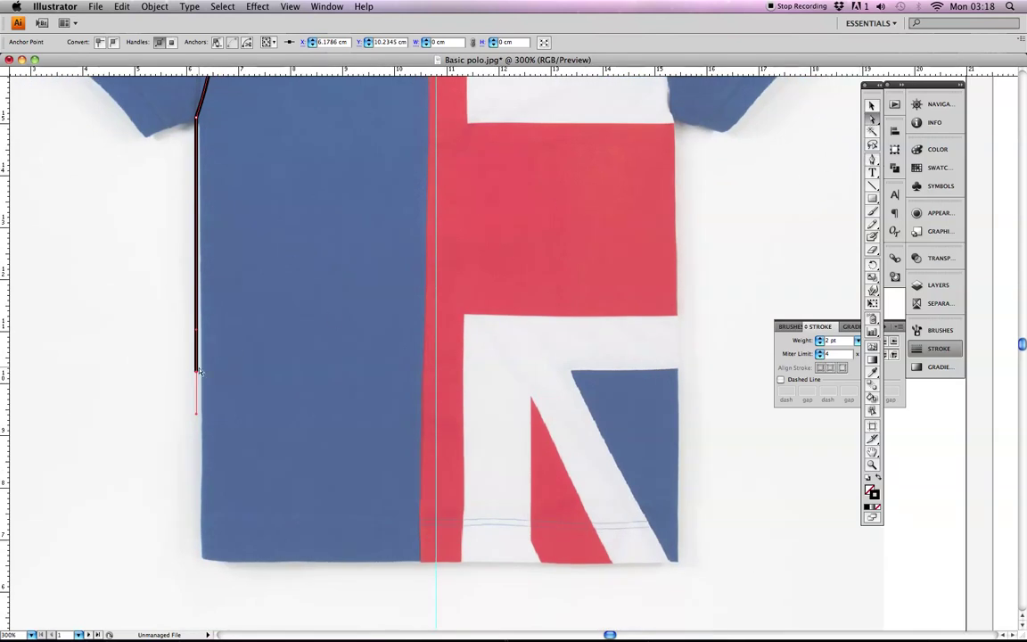
drag(197, 372, 200, 562)
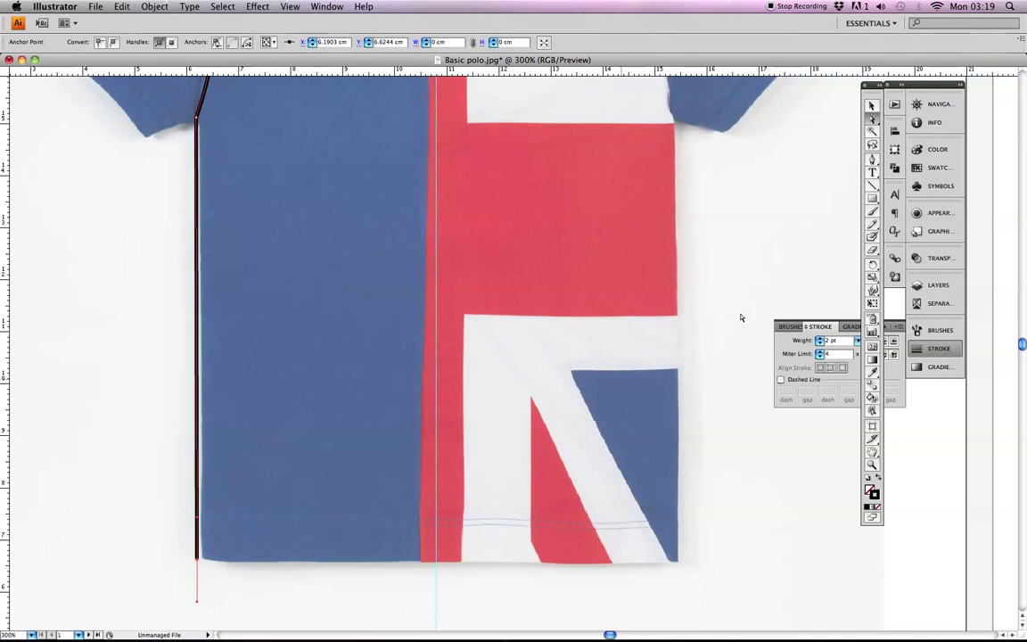
Turn the bottom side point into a corner and draw a straight hem line across to the centre guide
click(873, 161)
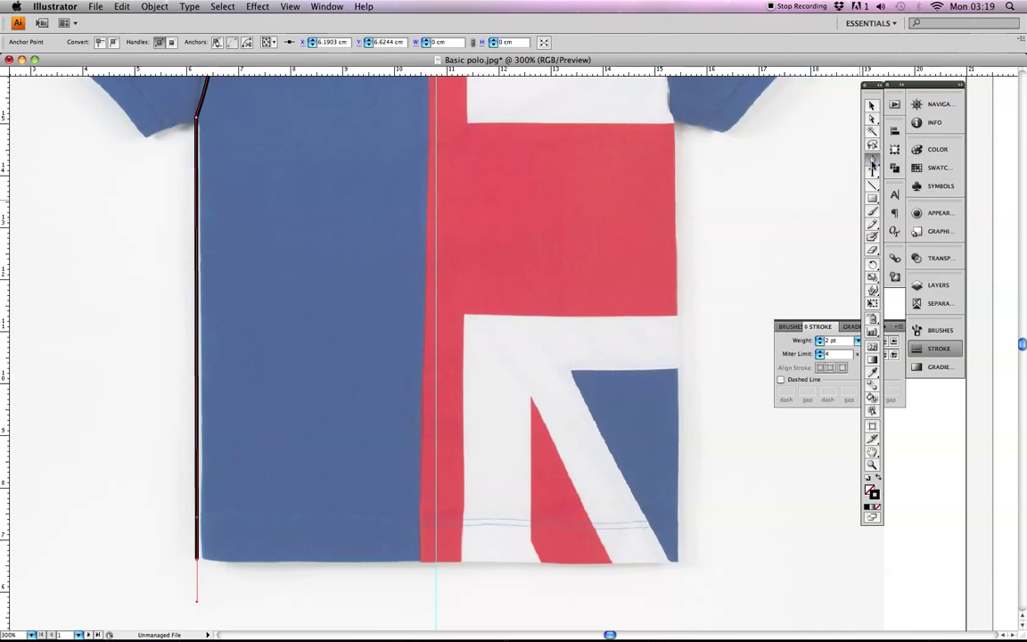
click(197, 561)
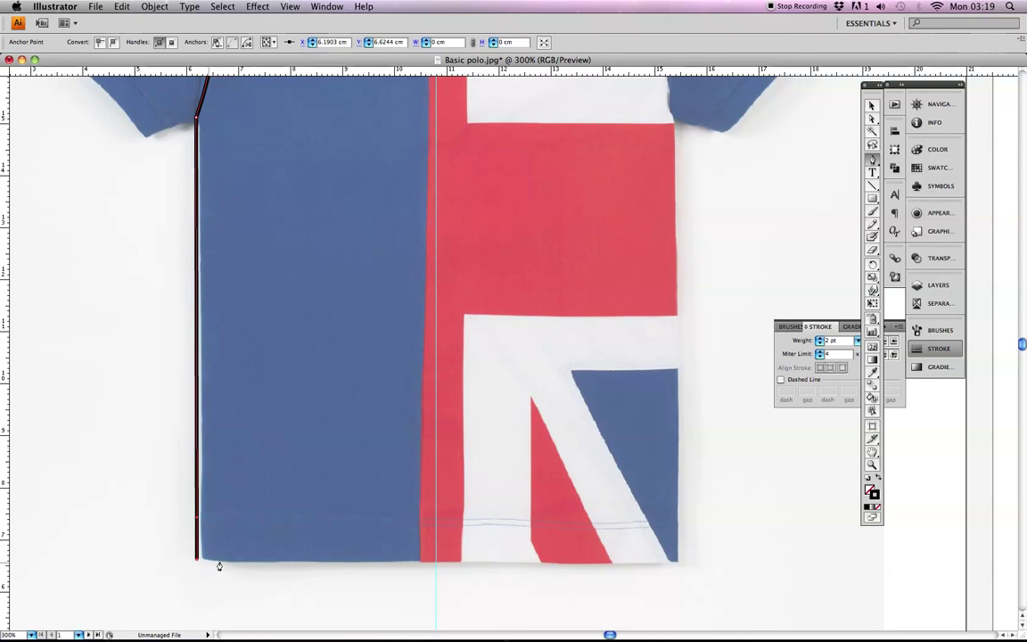
click(443, 559)
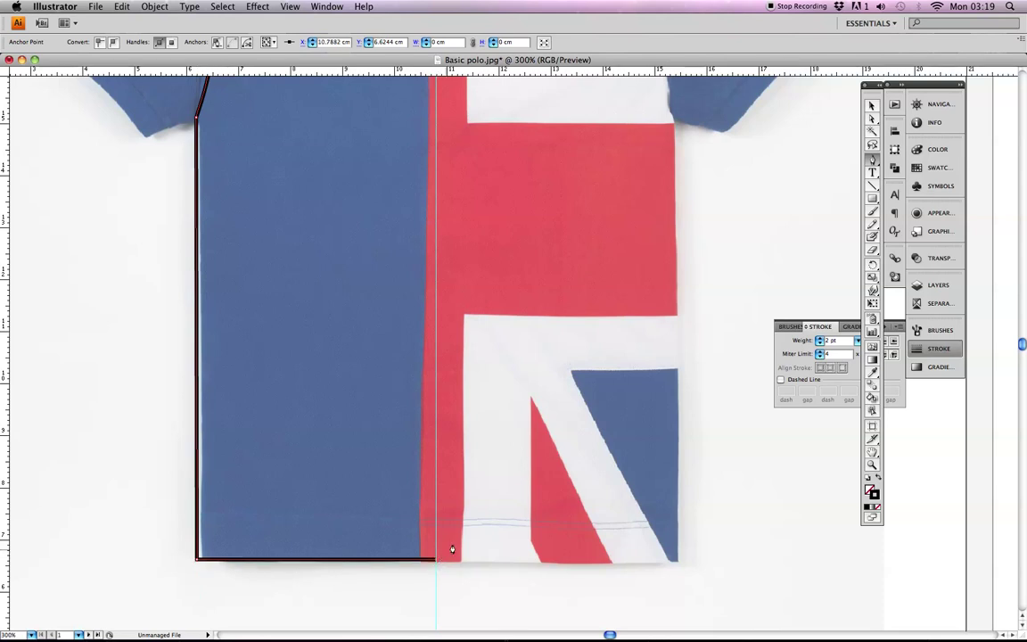
Reshape the armhole curve by adjusting the direction handle at the underarm point, then deselect the body path
drag(533, 250, 473, 540)
drag(473, 350, 467, 383)
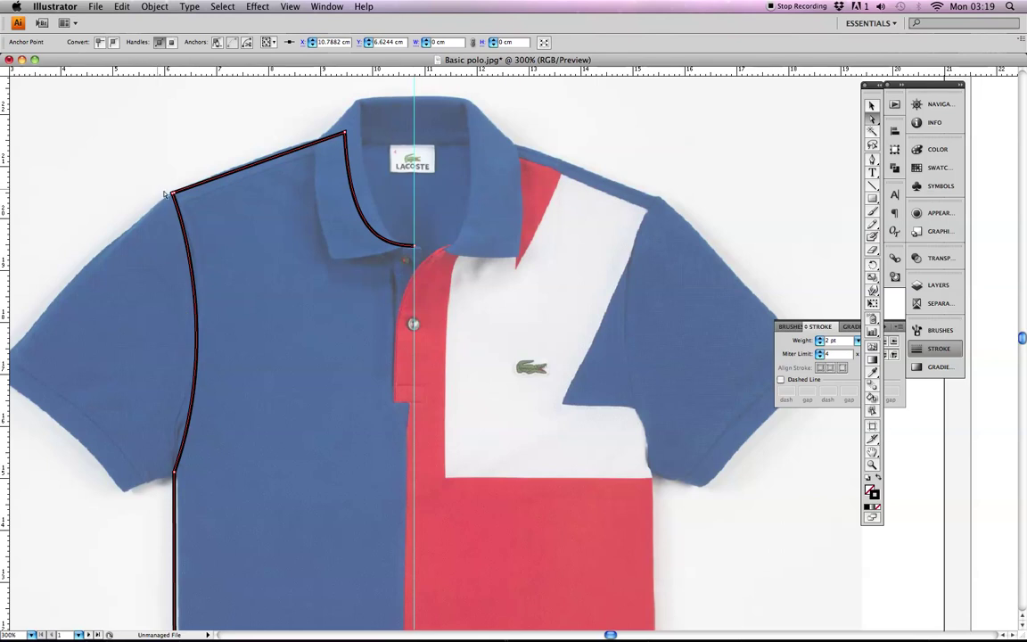
click(183, 230)
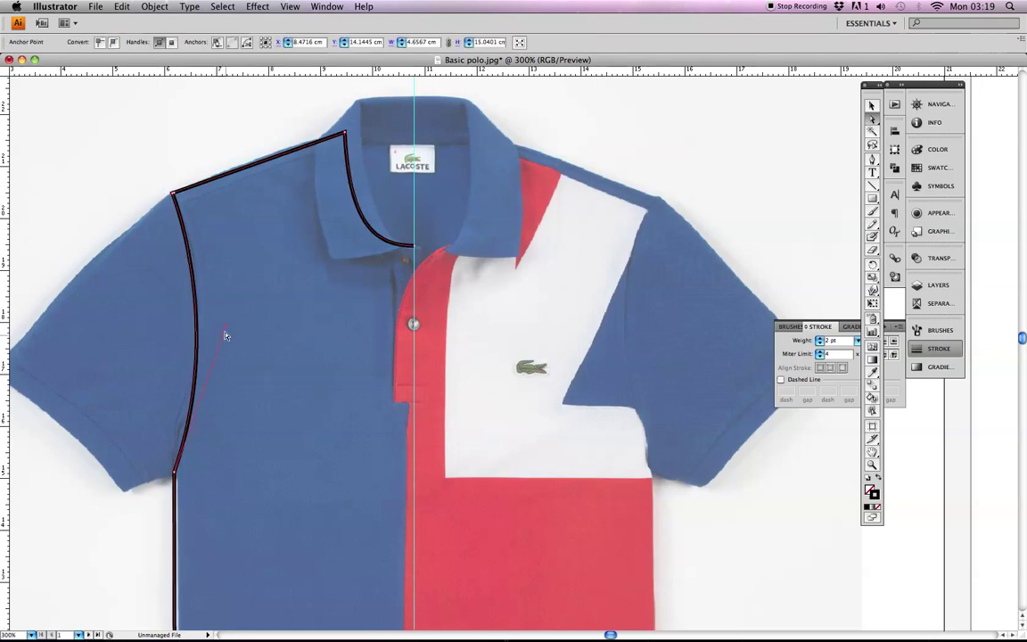
drag(228, 330, 230, 403)
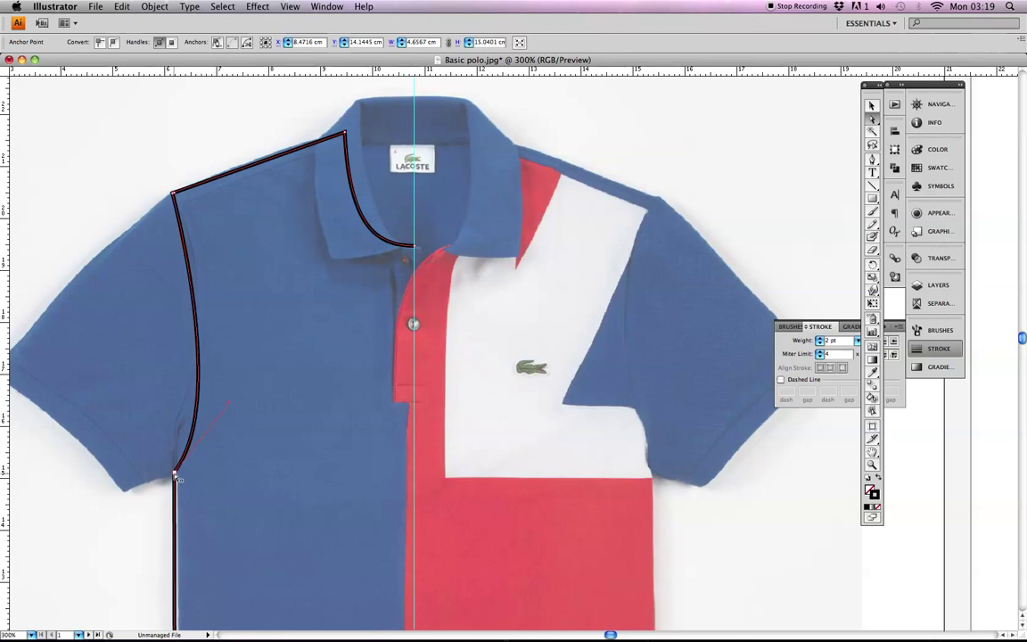
drag(229, 406, 236, 344)
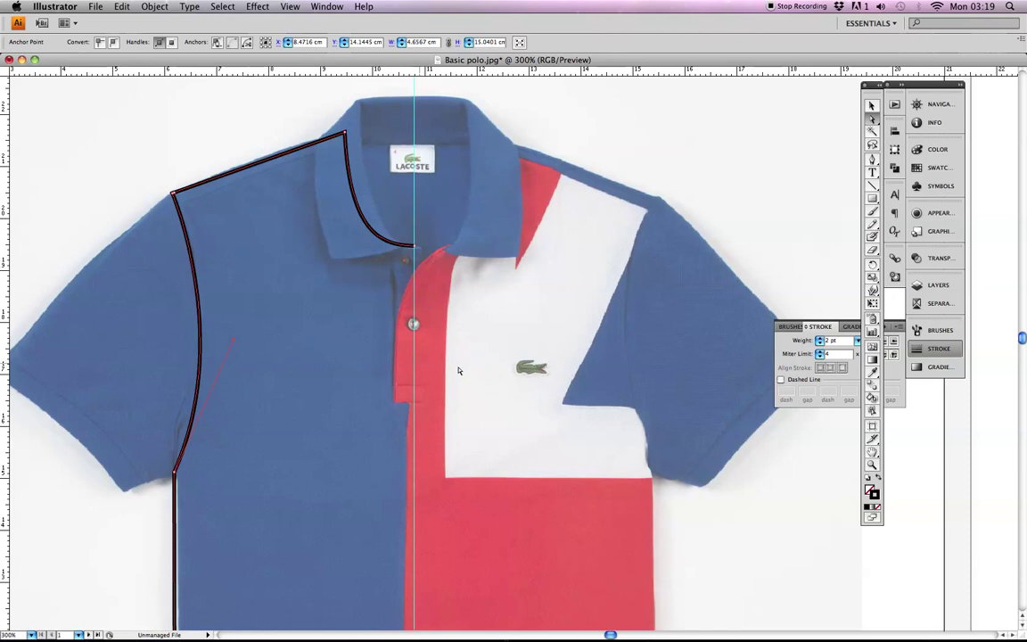
scroll(554, 333, down, 3)
scroll(554, 333, left, 2)
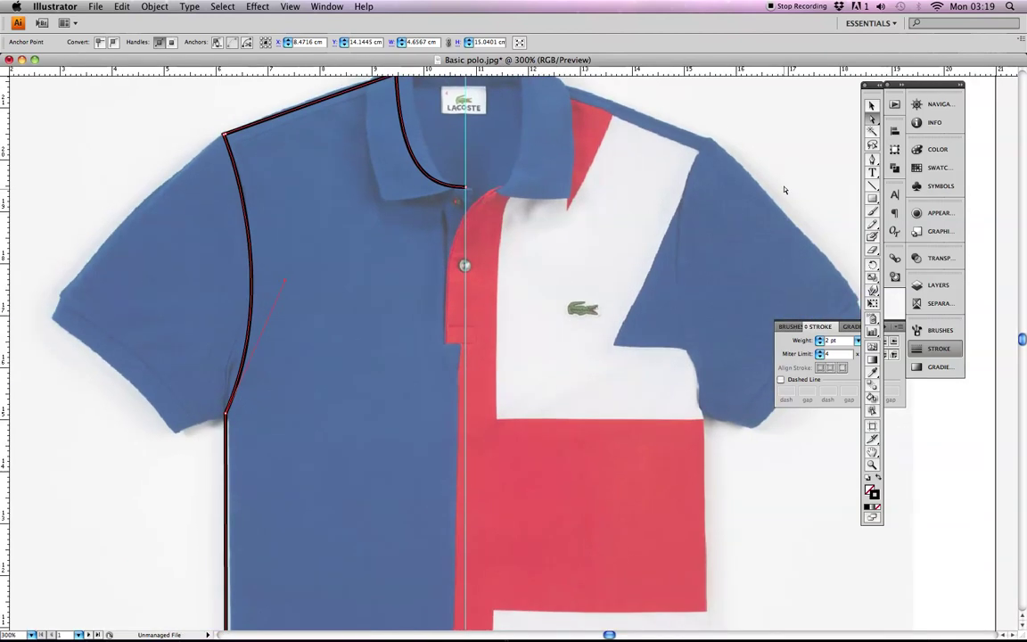
click(614, 280)
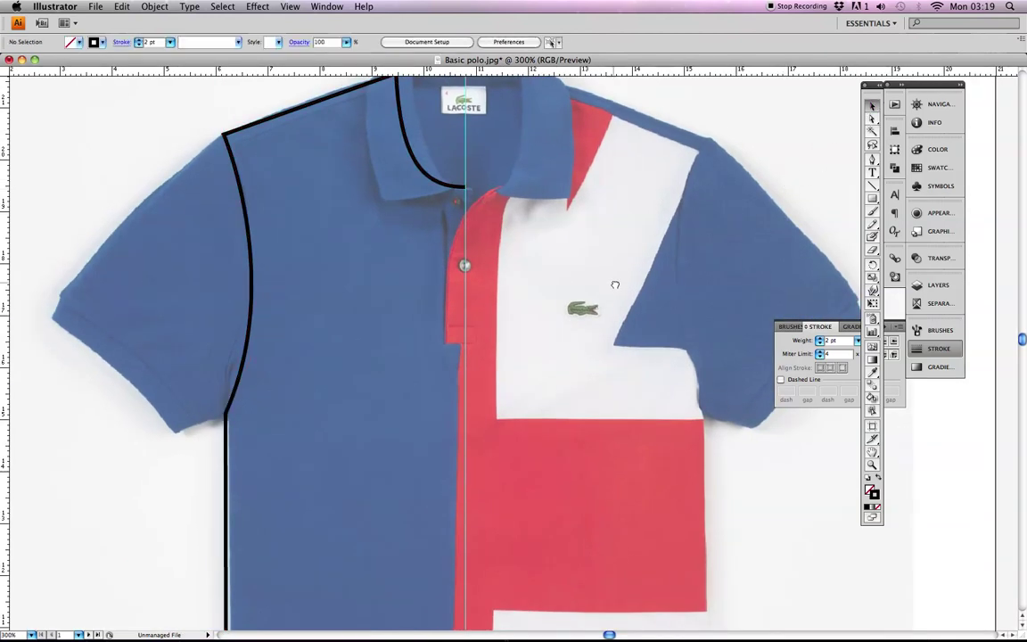
Start a separate sleeve path with a curved line along the cuff seam and a straight underarm line ending inside the body
scroll(614, 280, up, 2)
scroll(614, 279, left, 1)
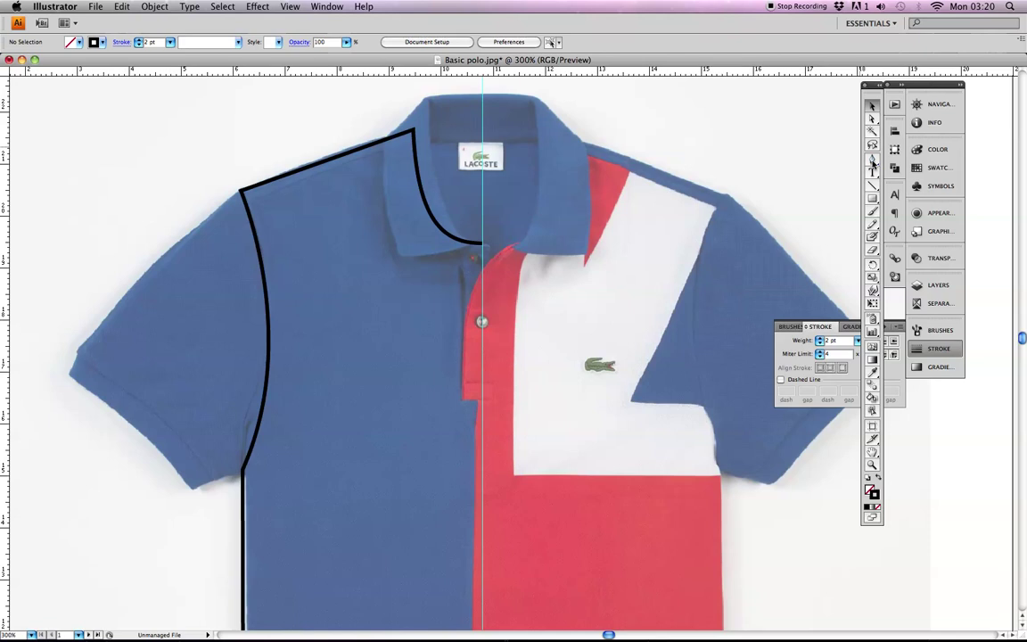
click(872, 162)
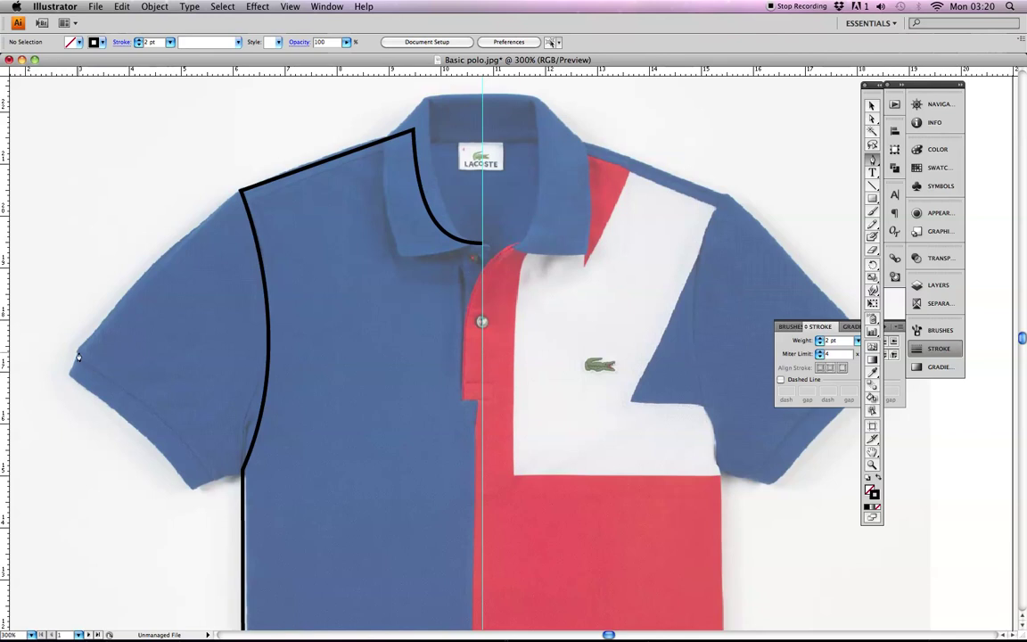
click(78, 355)
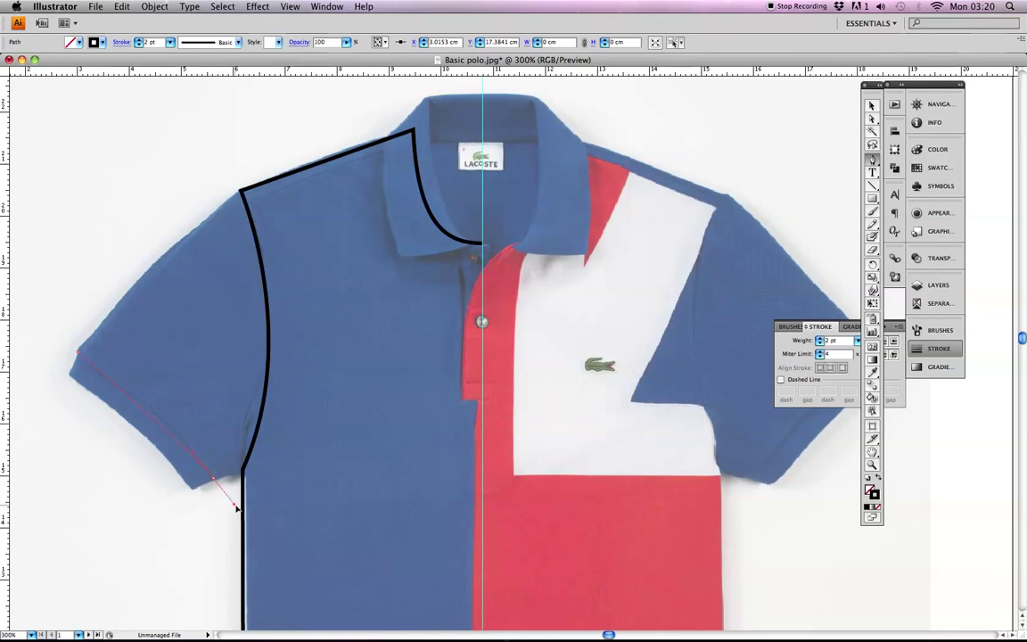
click(214, 481)
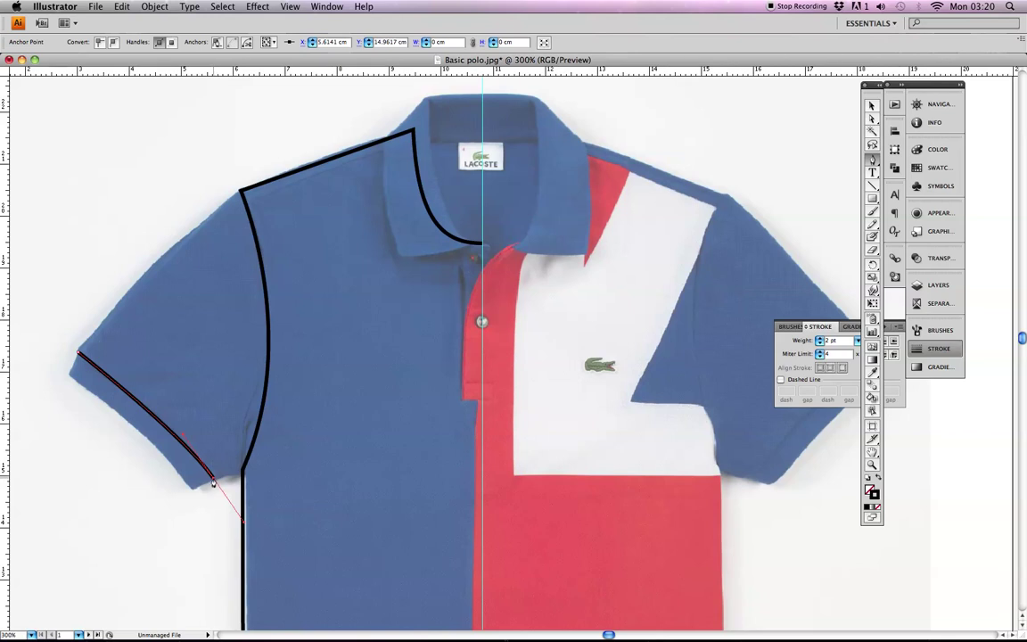
click(276, 466)
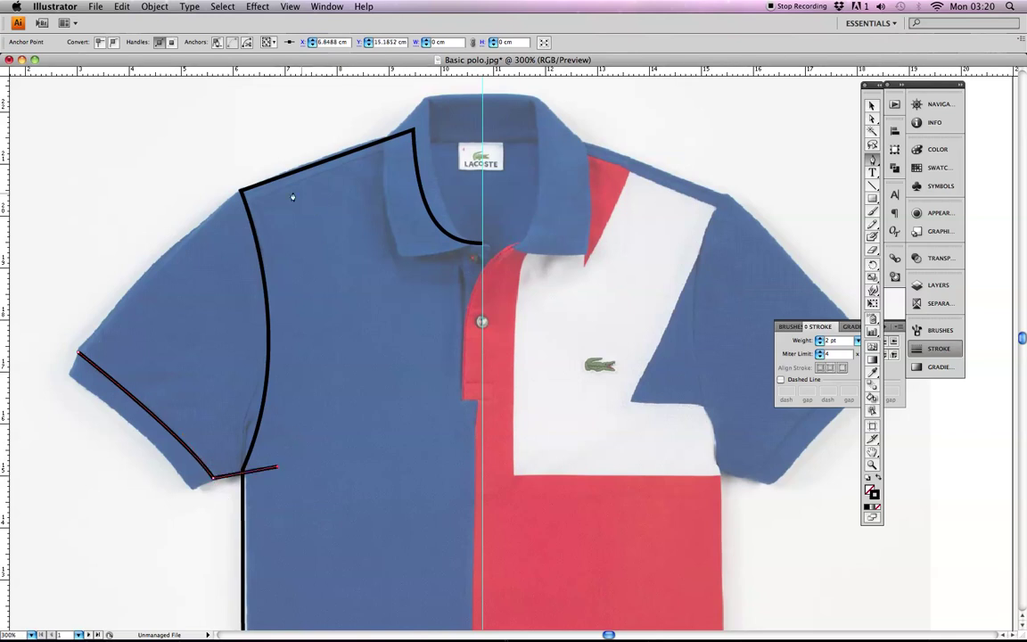
Continue the sleeve path with a curve up to the shoulder inside the armhole and close it along the sleeve's outer edge
mouse_move(256, 181)
mouse_down()
mouse_move(176, 156)
mouse_move(184, 121)
mouse_up()
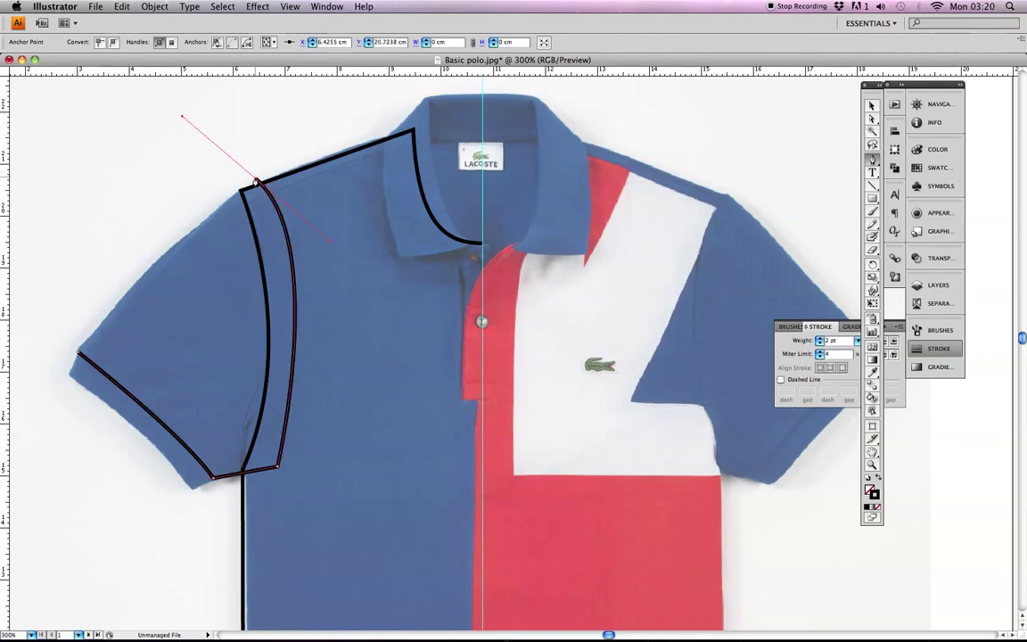
click(256, 182)
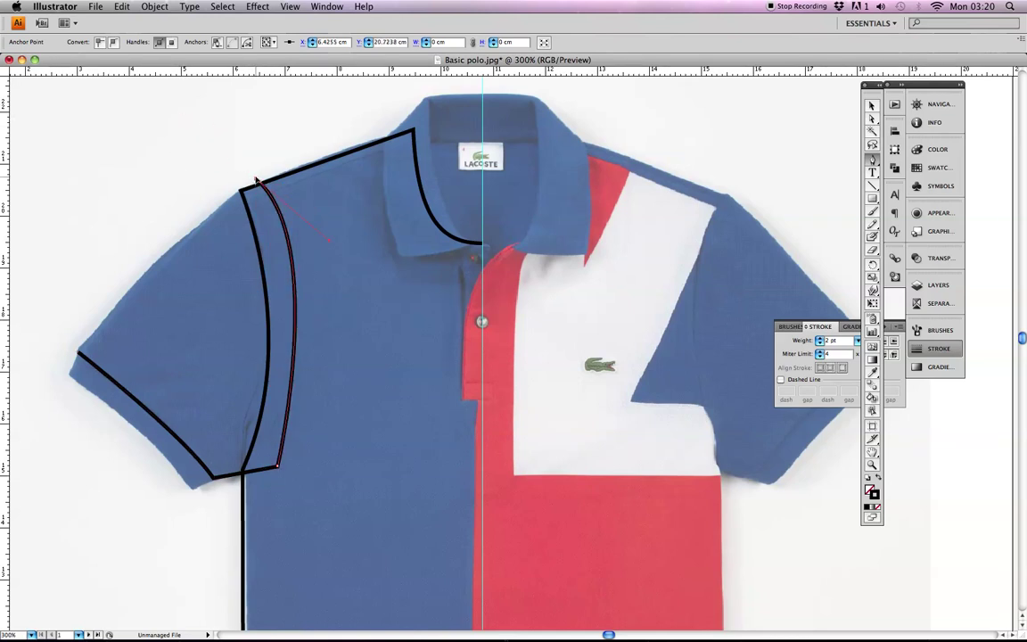
click(79, 355)
mouse_move(77, 373)
mouse_down()
mouse_move(73, 406)
mouse_move(27, 443)
mouse_up()
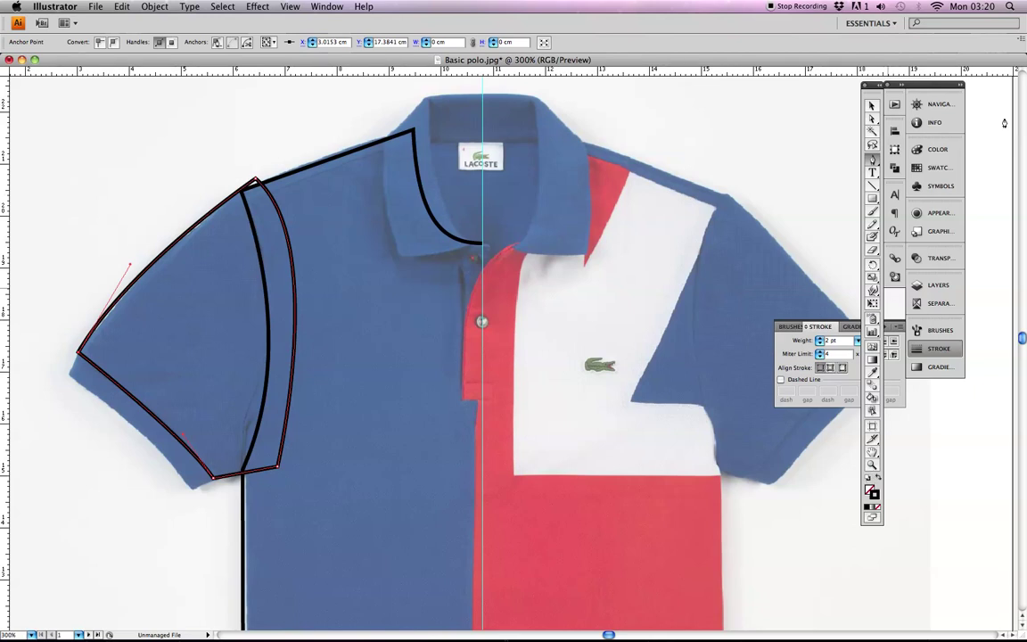
Move the sleeve's top anchor onto the body's shoulder point and shift its inner underarm anchor slightly up towards the armhole
key(super+equal)
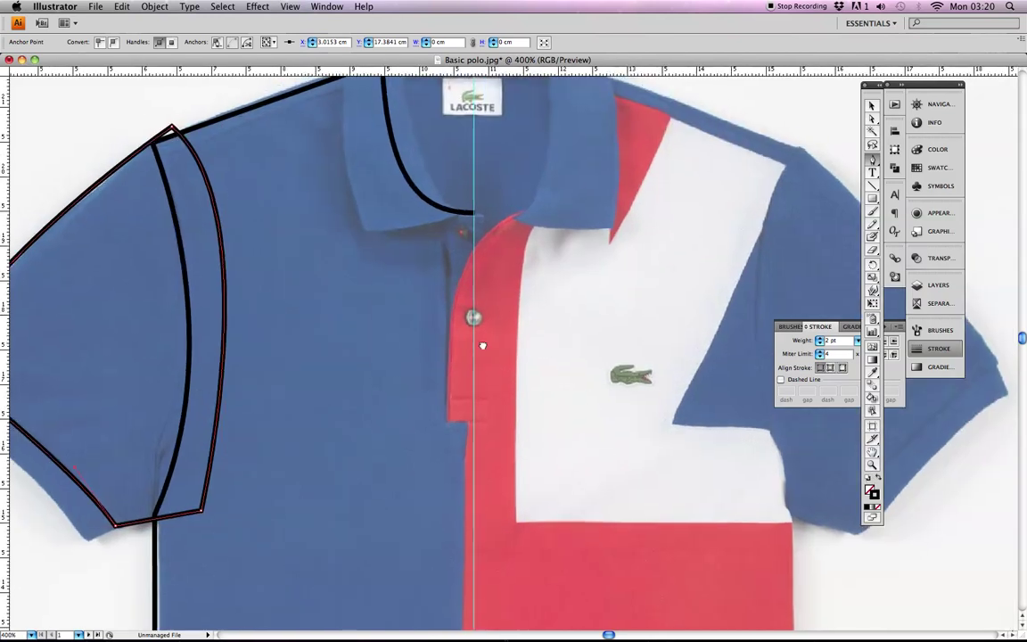
scroll(495, 331, up, 5)
click(872, 119)
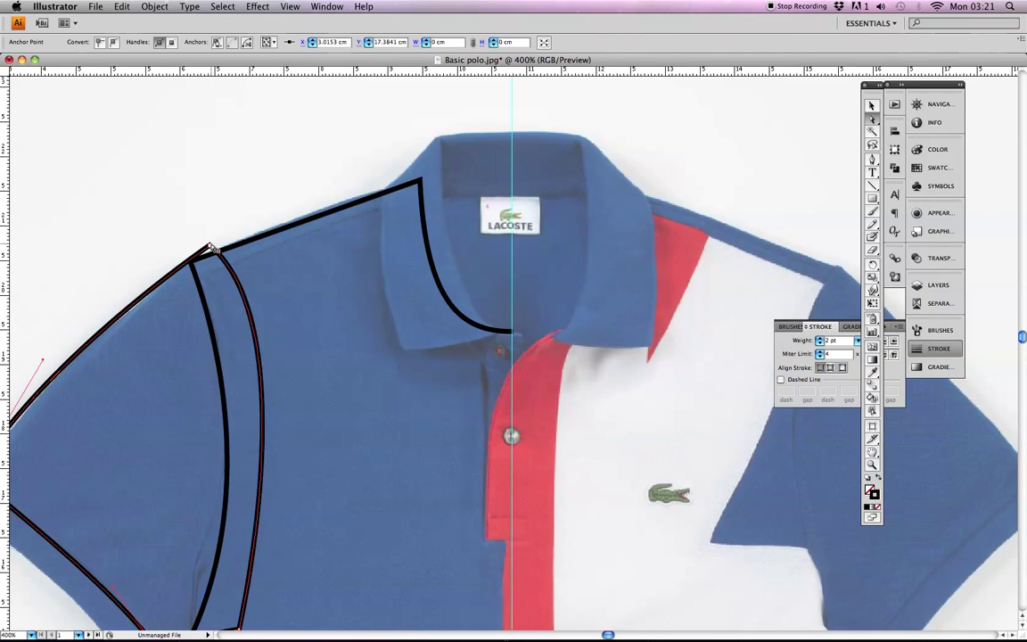
drag(211, 248, 191, 262)
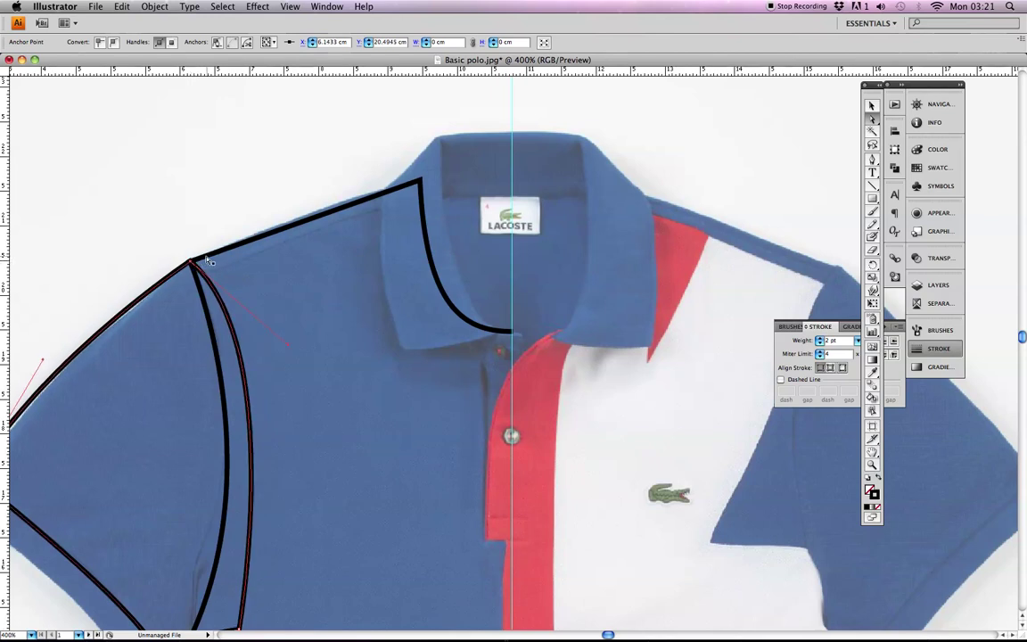
drag(339, 409, 404, 300)
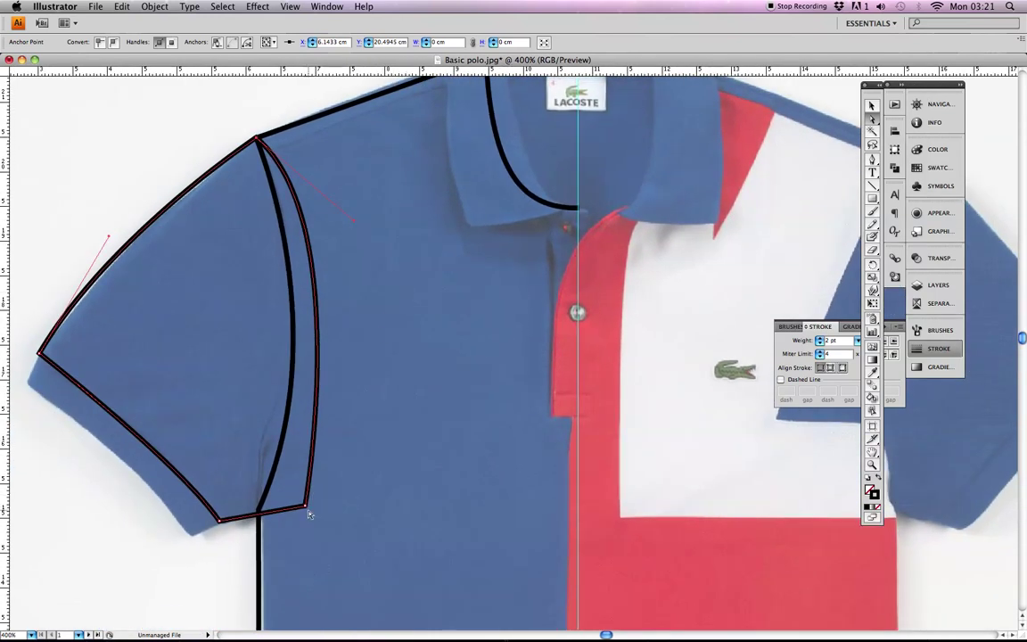
drag(307, 509, 298, 493)
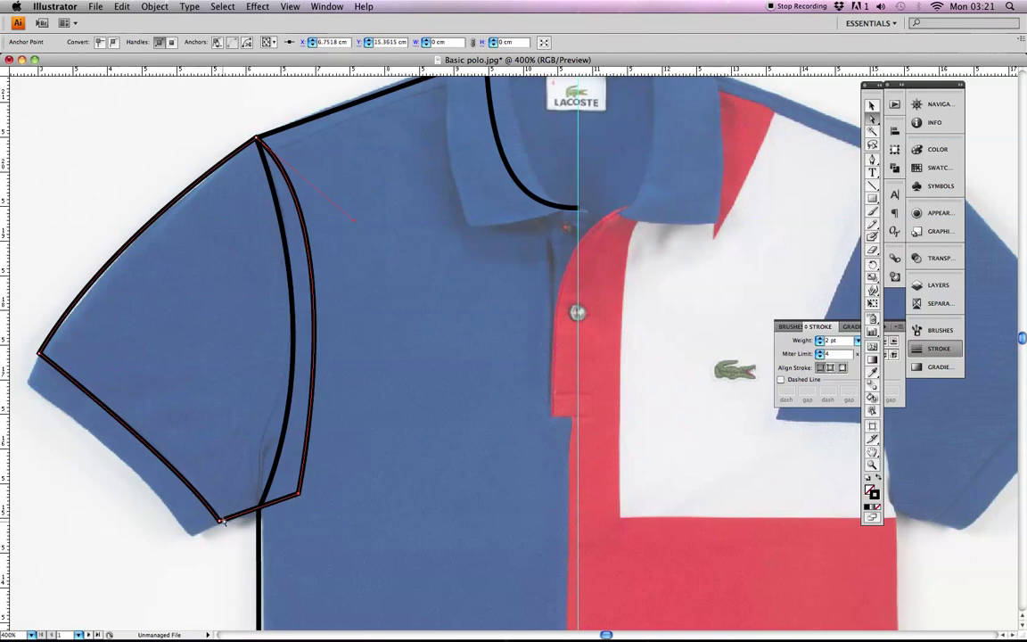
Refine the sleeve's outer curve and upper cuff corner by adjusting the handle and anchor to match the photo's edge
click(102, 277)
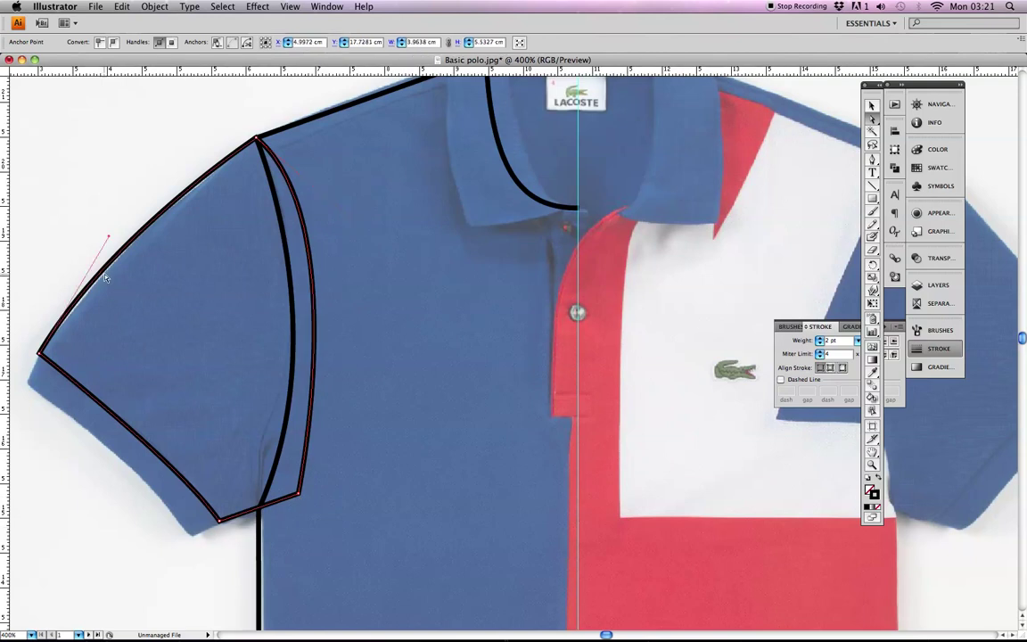
drag(108, 239, 118, 242)
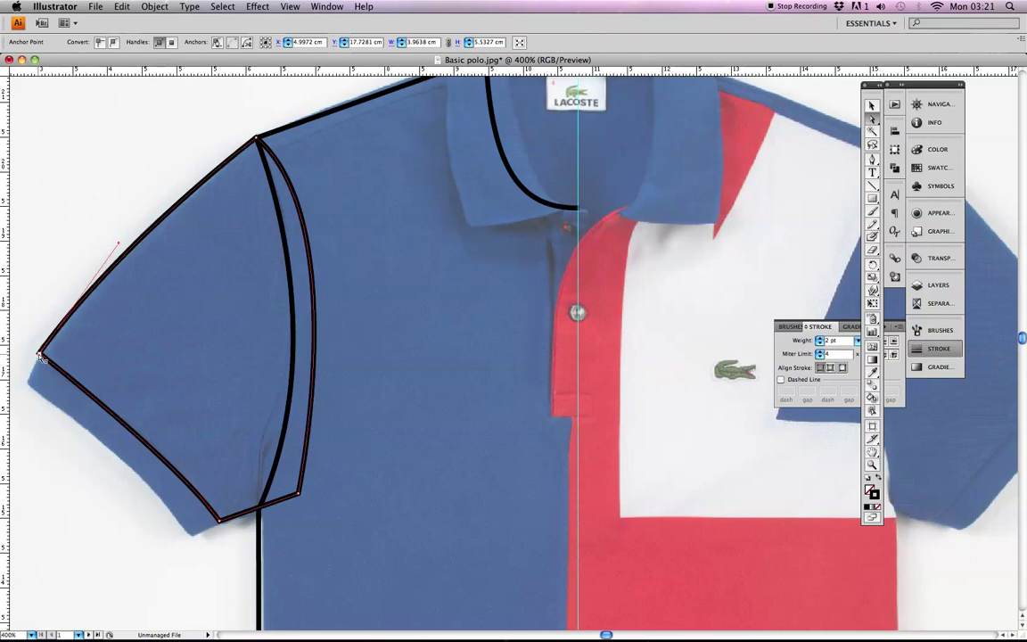
click(97, 288)
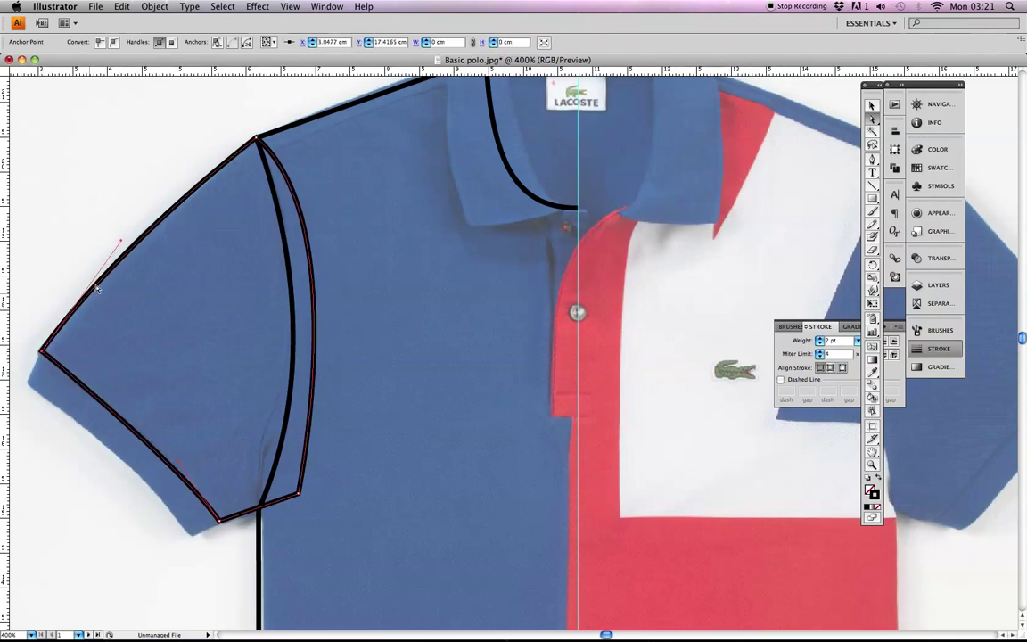
click(123, 245)
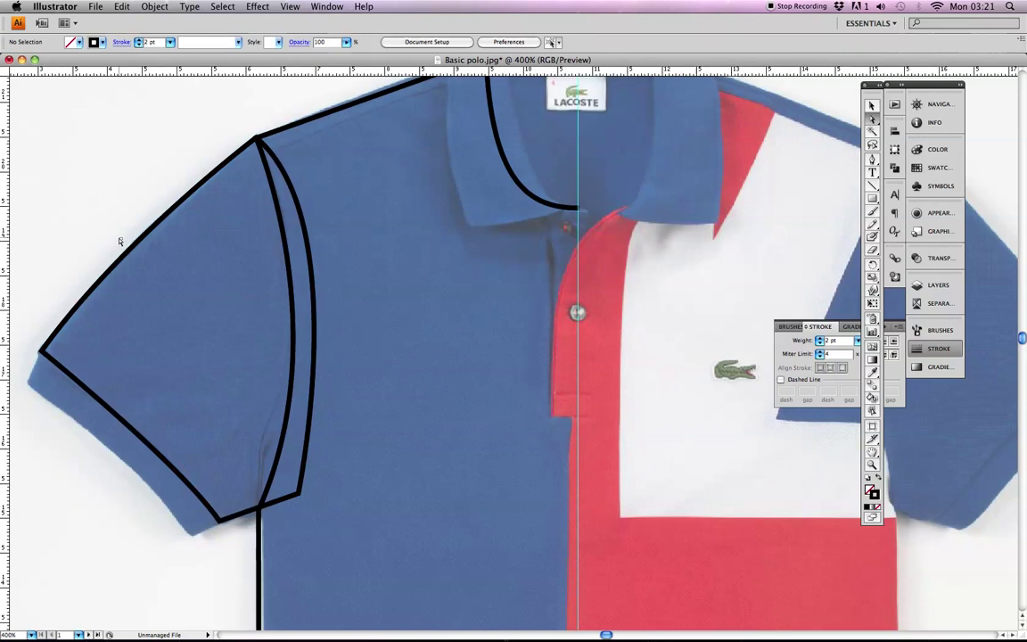
click(122, 241)
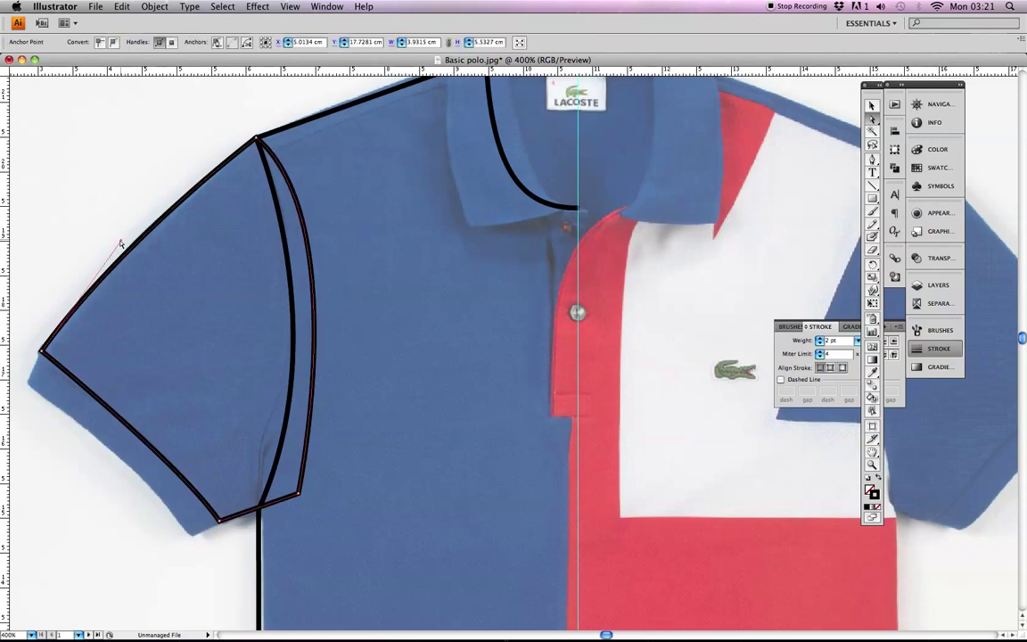
drag(122, 242, 118, 237)
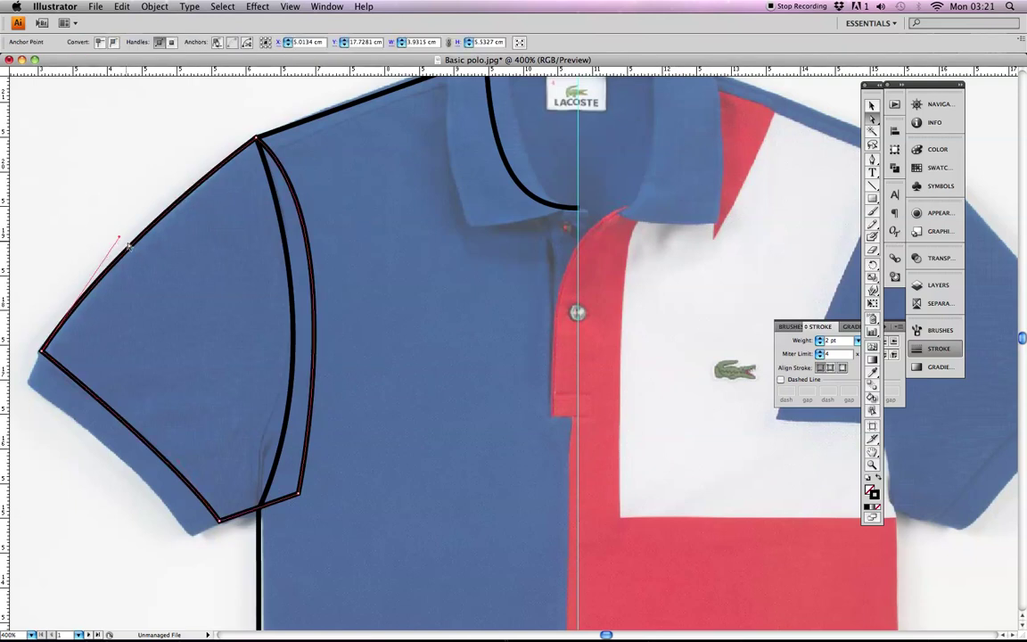
key(super+minus)
key(super+minus)
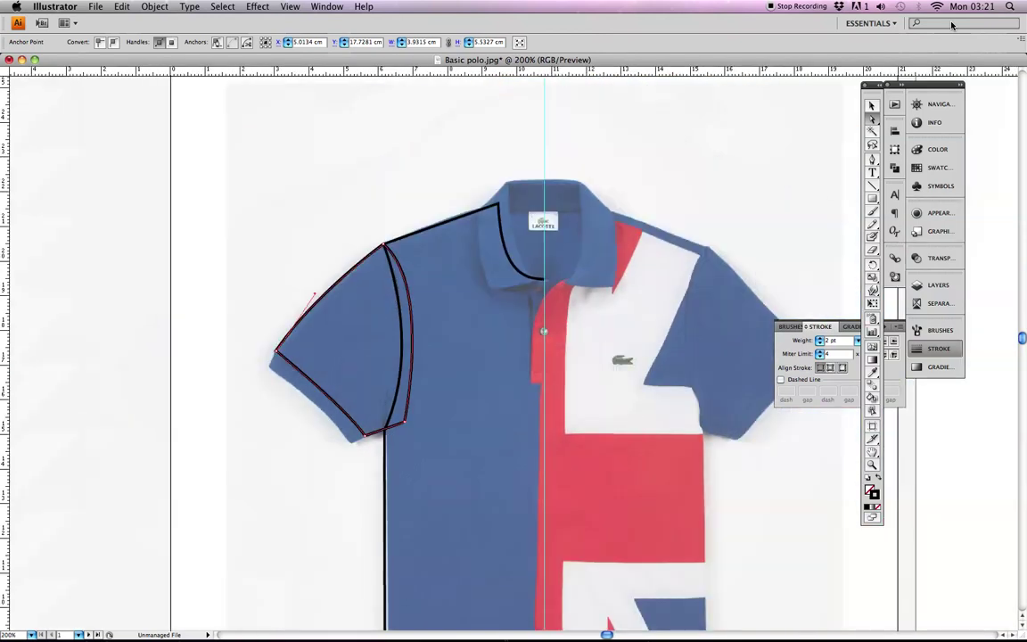
drag(547, 407, 482, 374)
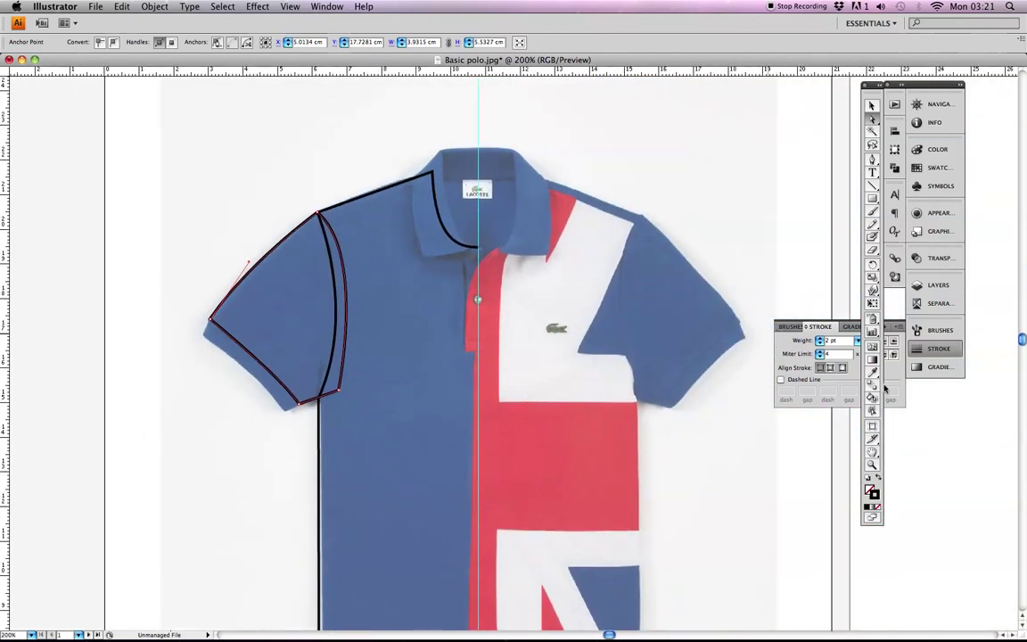
Start a separate collar path with a straight edge from the shoulder to the collar's top and a curve down to the centre guide
click(872, 466)
click(544, 312)
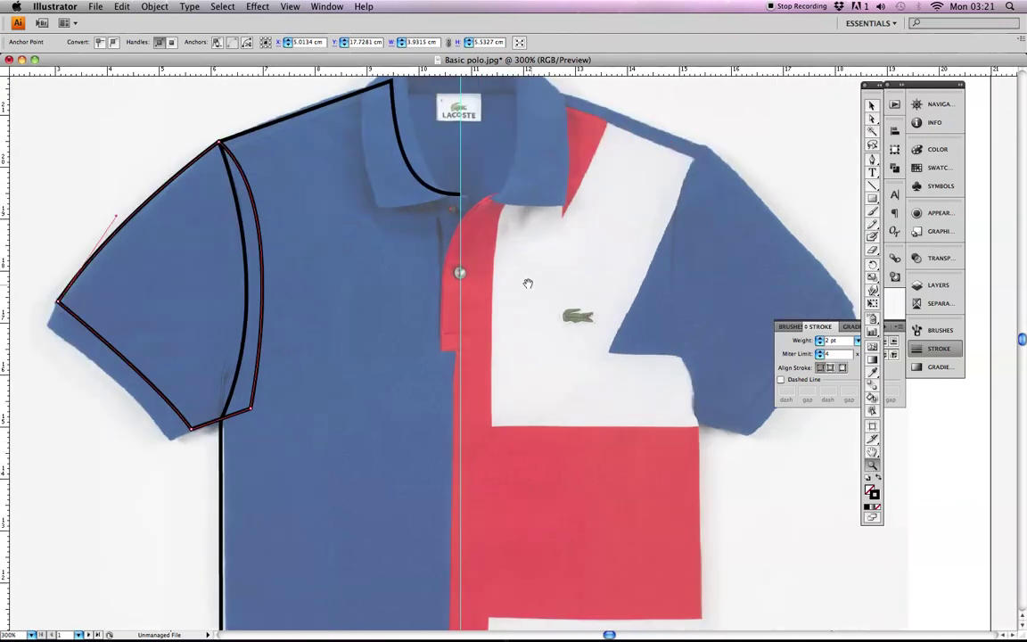
scroll(486, 258, up, 3)
key(p)
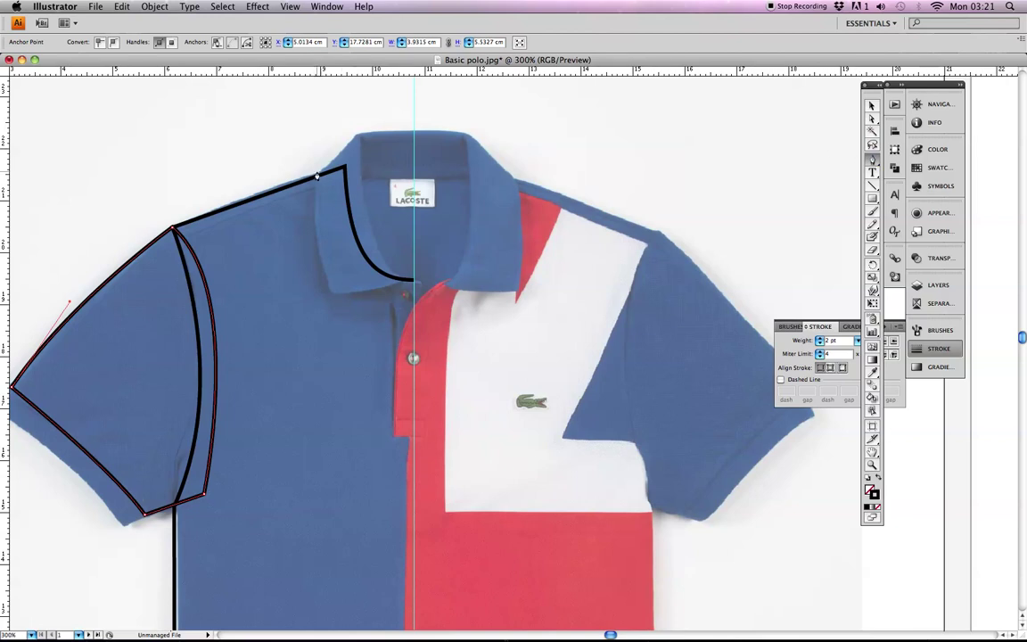
click(358, 139)
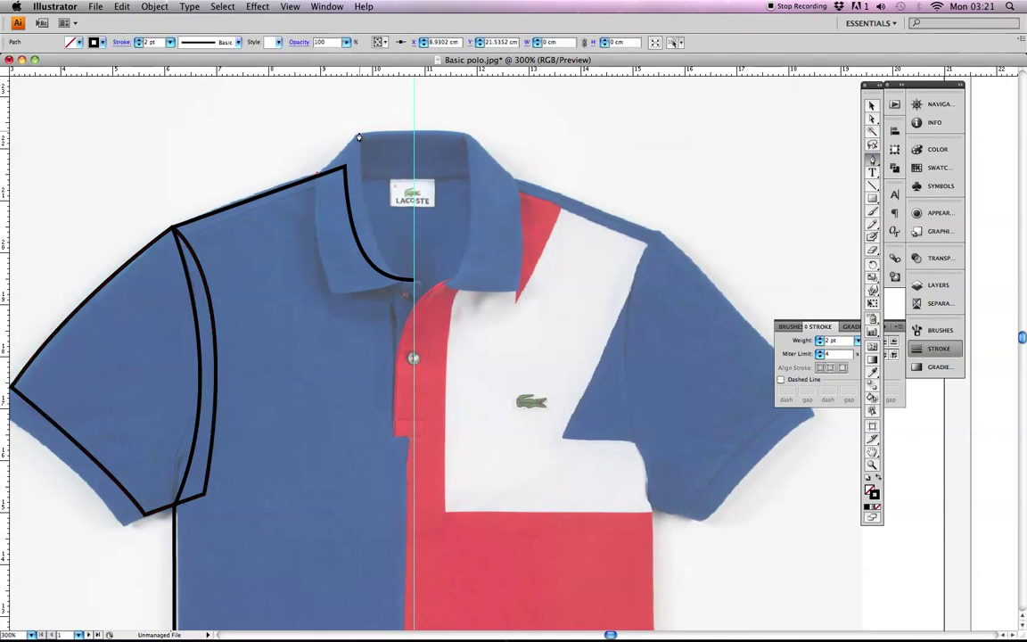
click(317, 171)
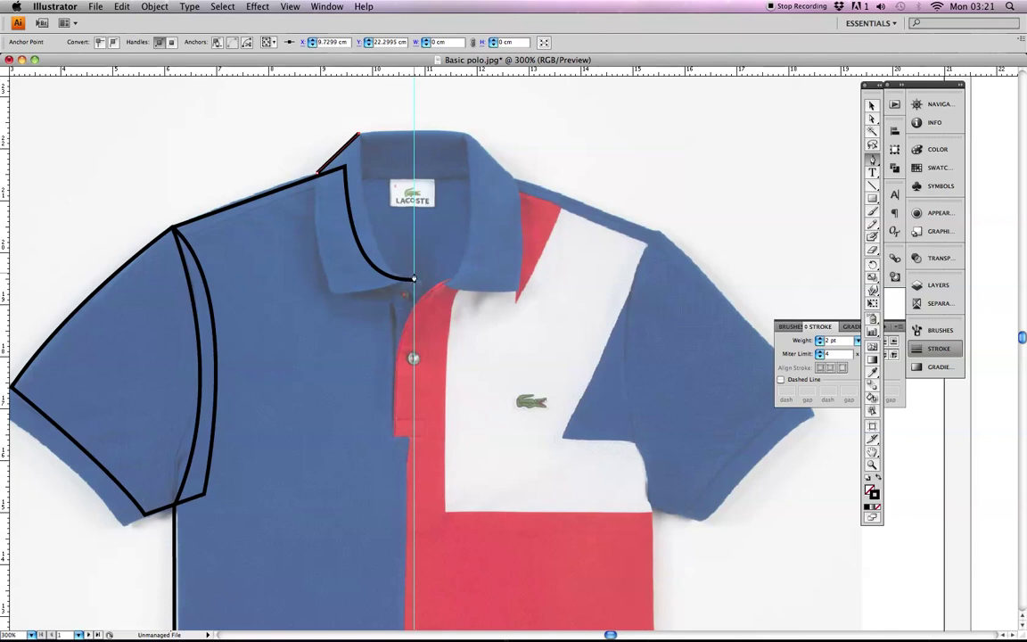
super+click(375, 251)
super+click(414, 276)
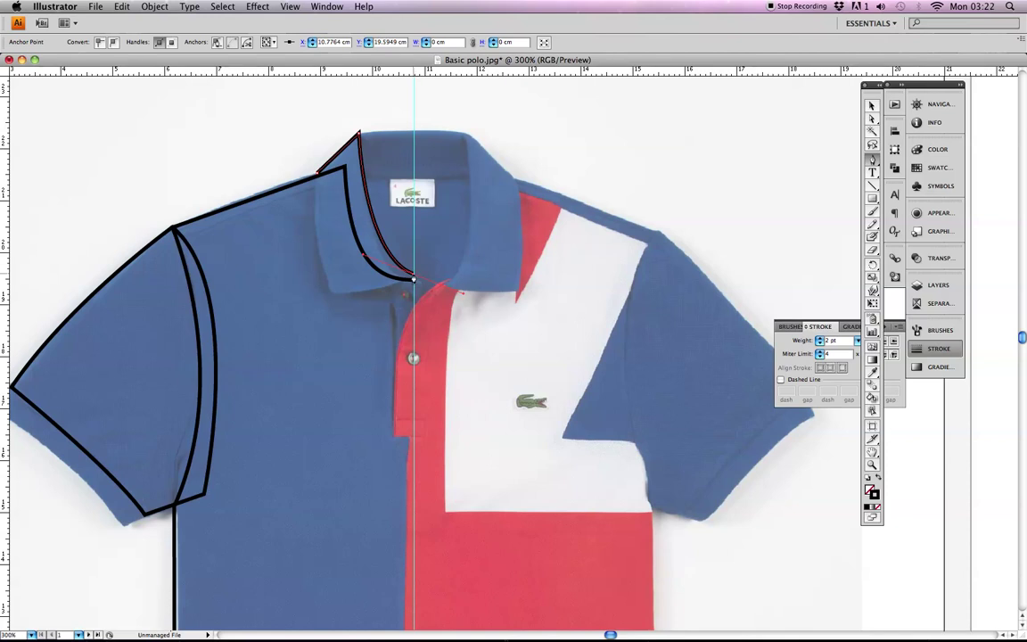
Continue the collar path with a straight lower edge to the collar tip and close it with a slightly curved outer edge
click(330, 292)
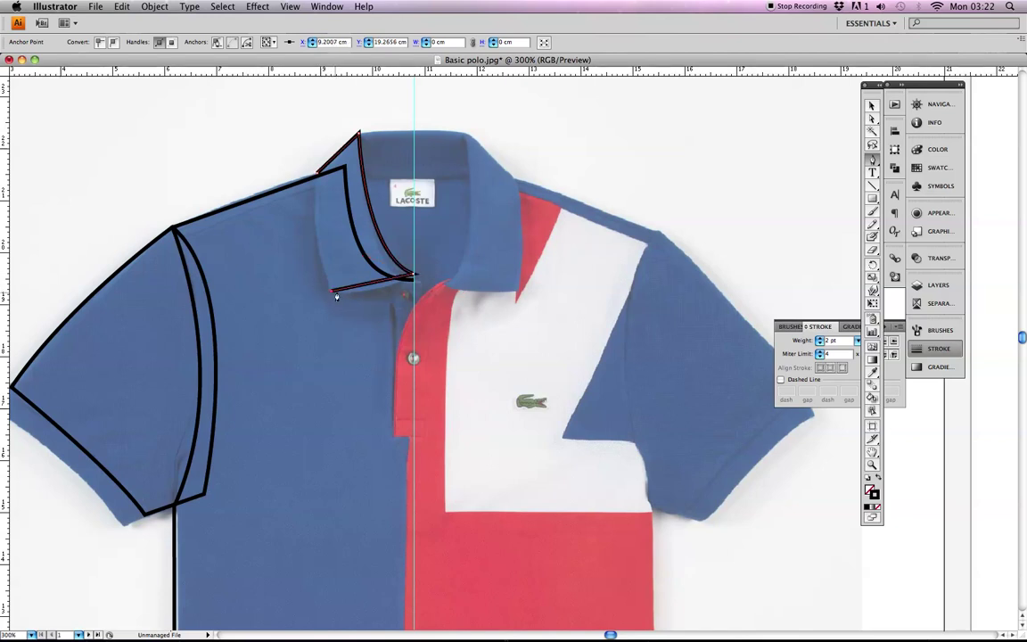
key(super+z)
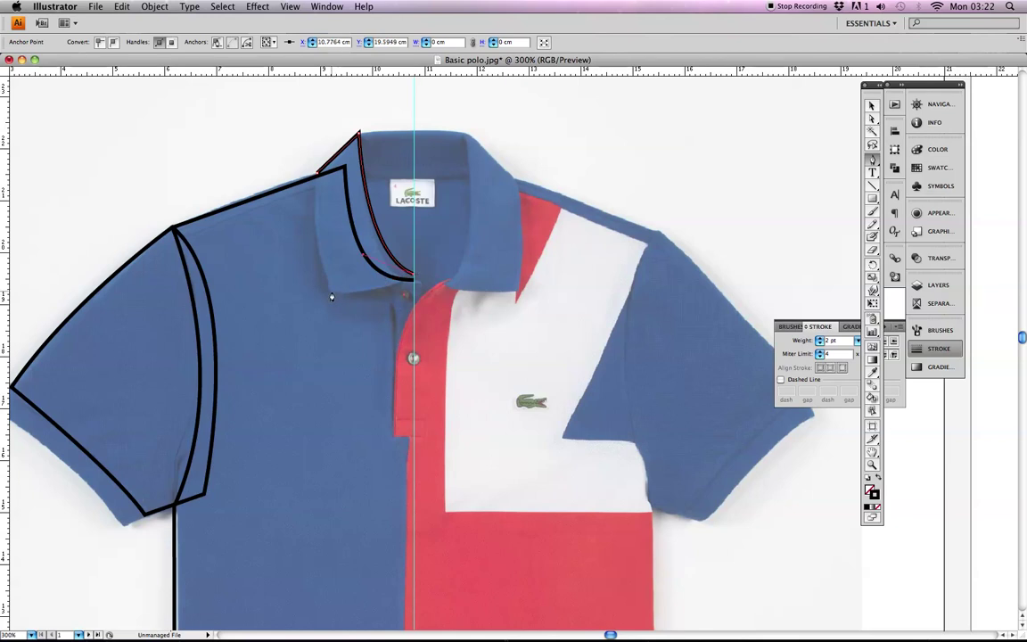
click(329, 290)
click(330, 290)
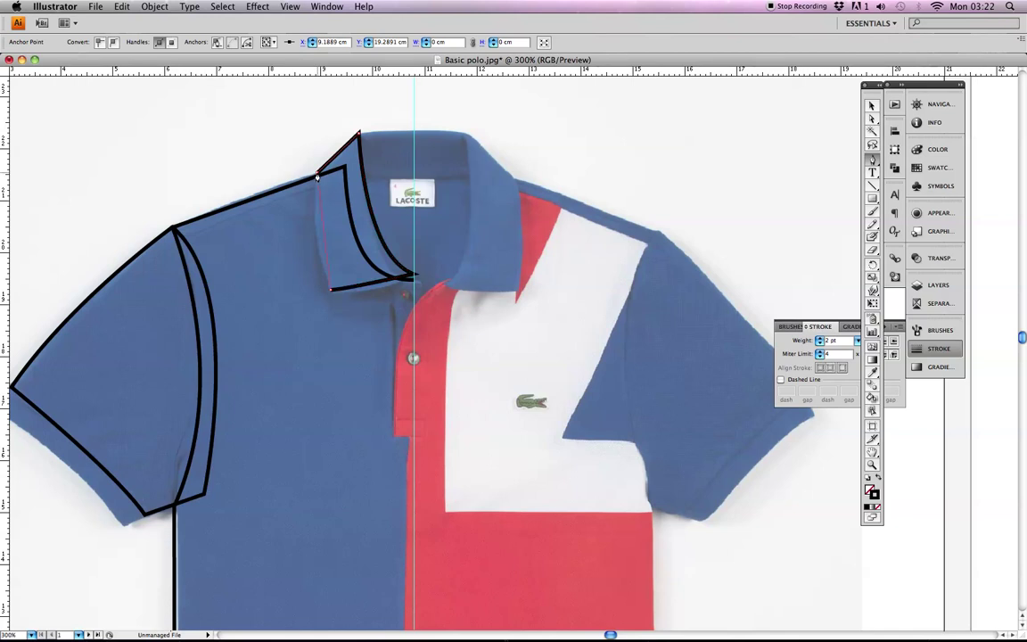
click(316, 176)
key(super+z)
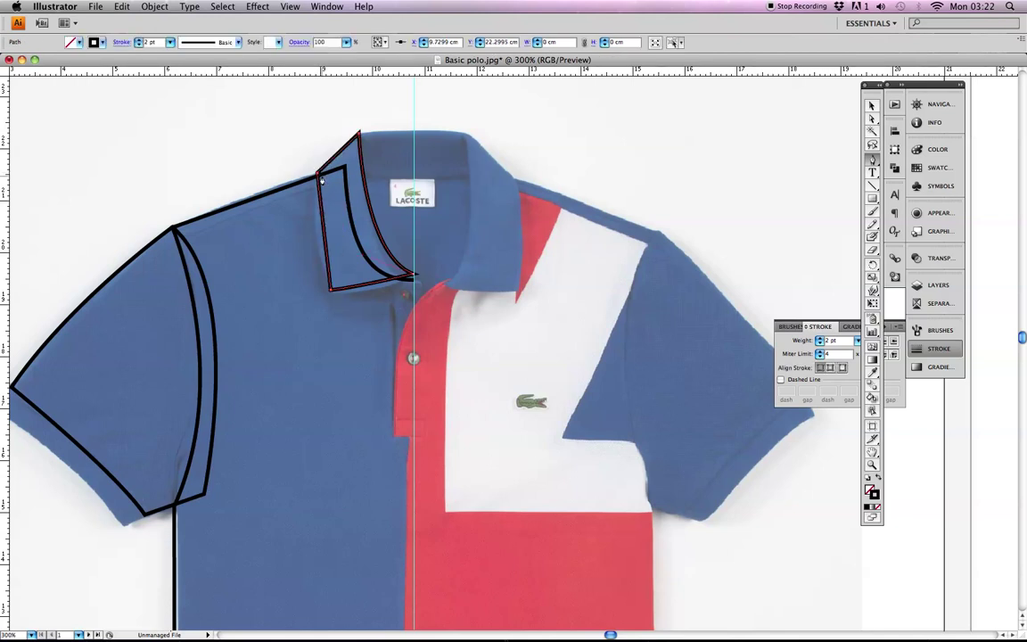
super+click(317, 177)
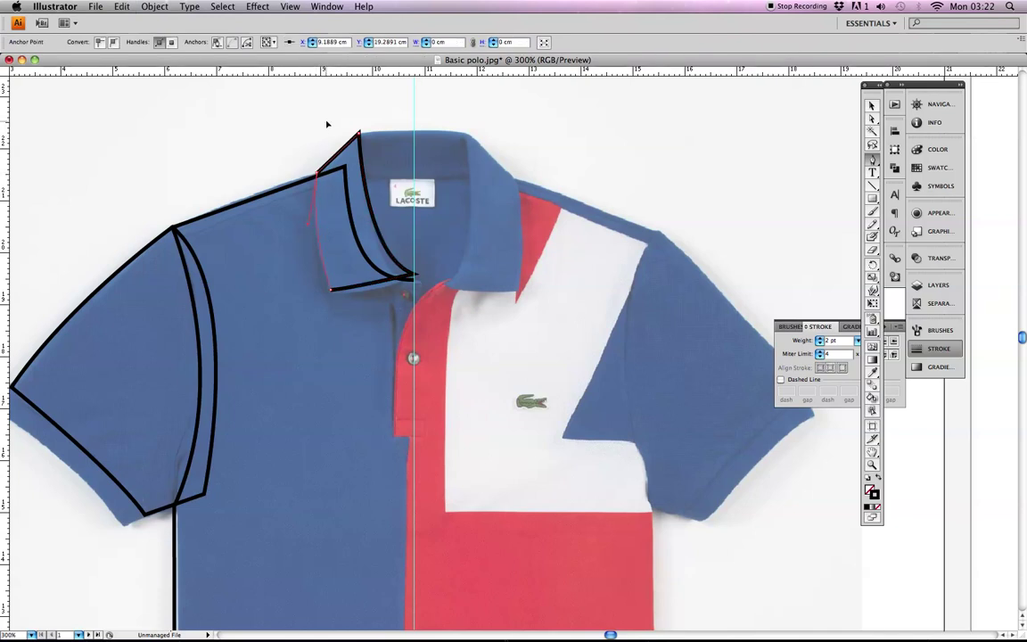
click(346, 128)
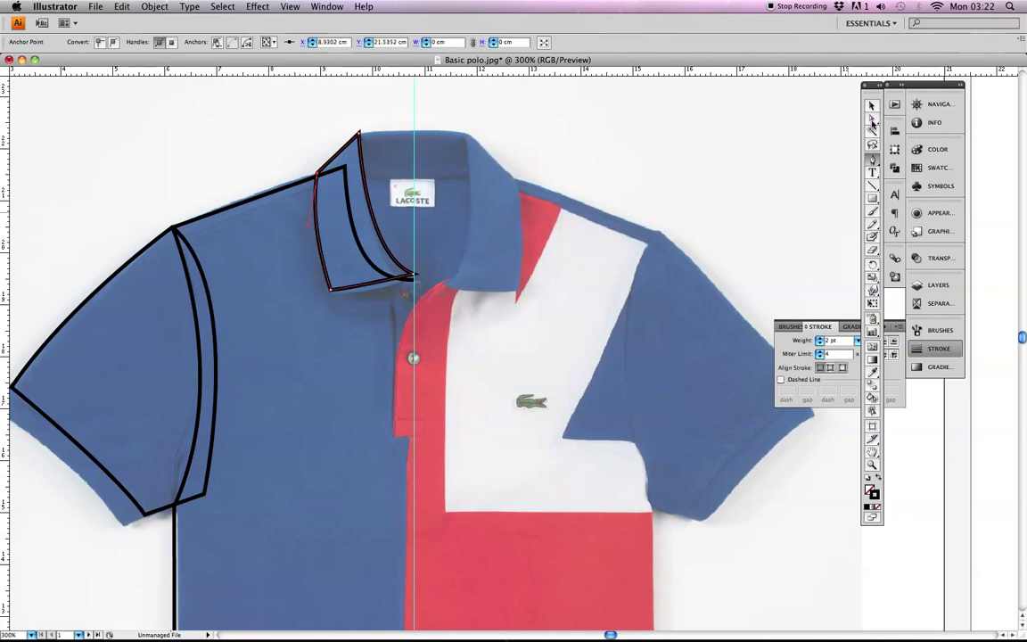
Move the collar's top anchor slightly down to match the collar fold in the photo
click(873, 106)
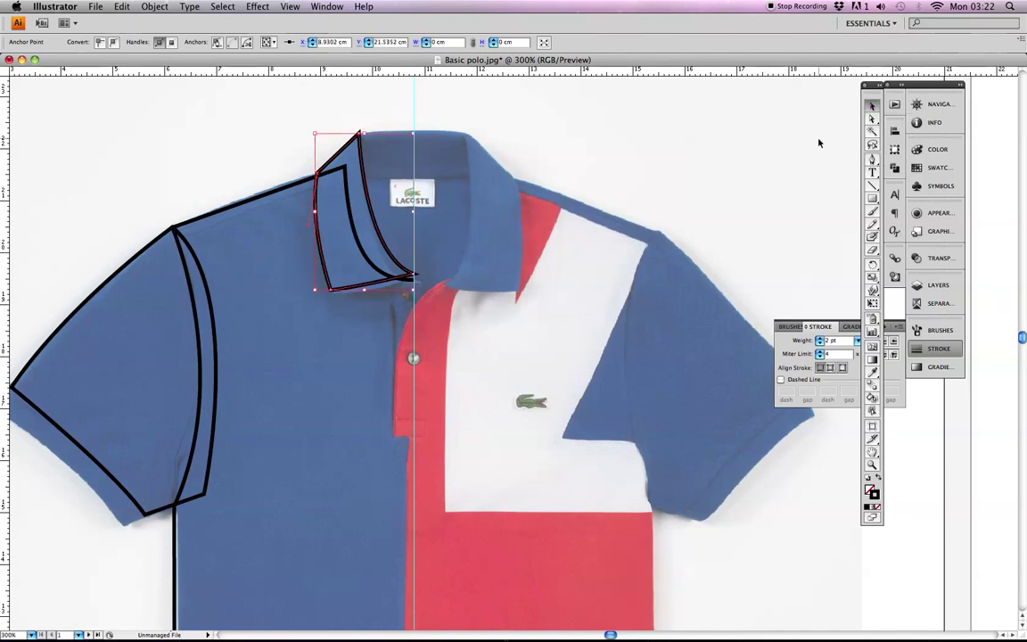
click(424, 110)
click(873, 119)
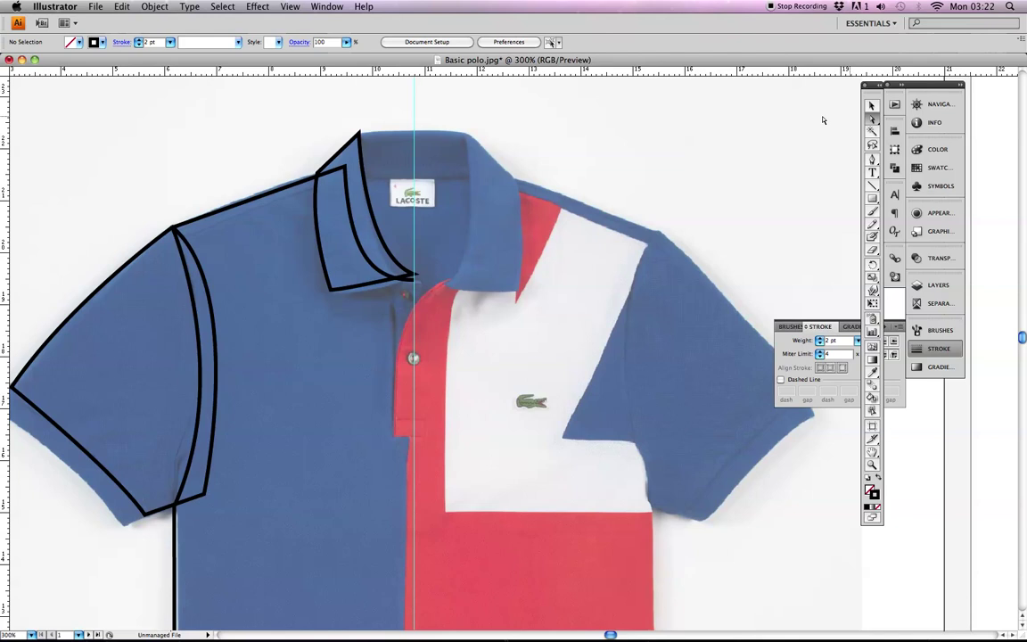
click(357, 136)
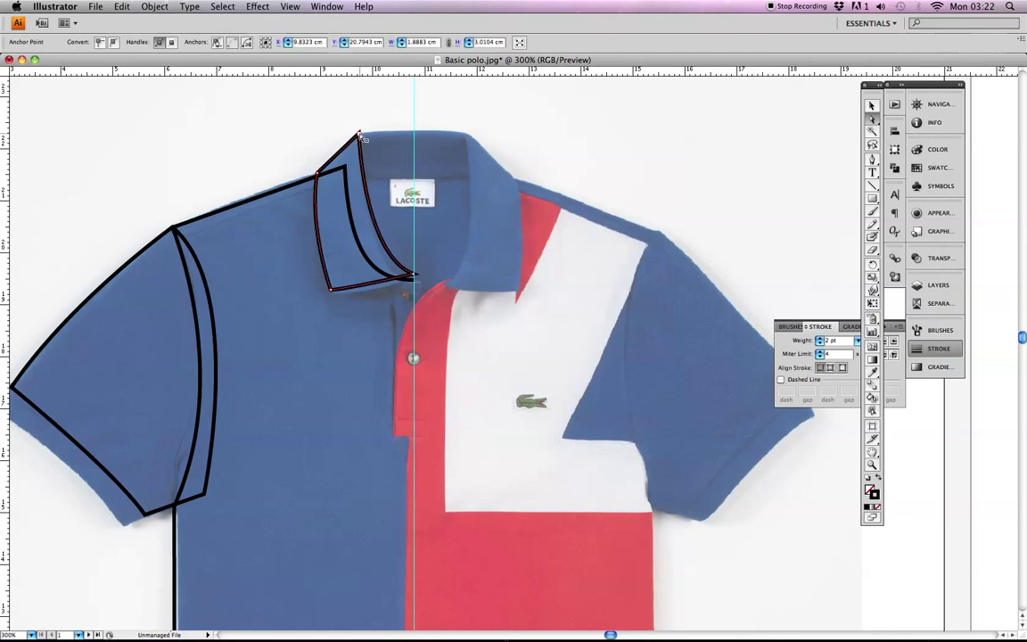
click(361, 139)
click(359, 139)
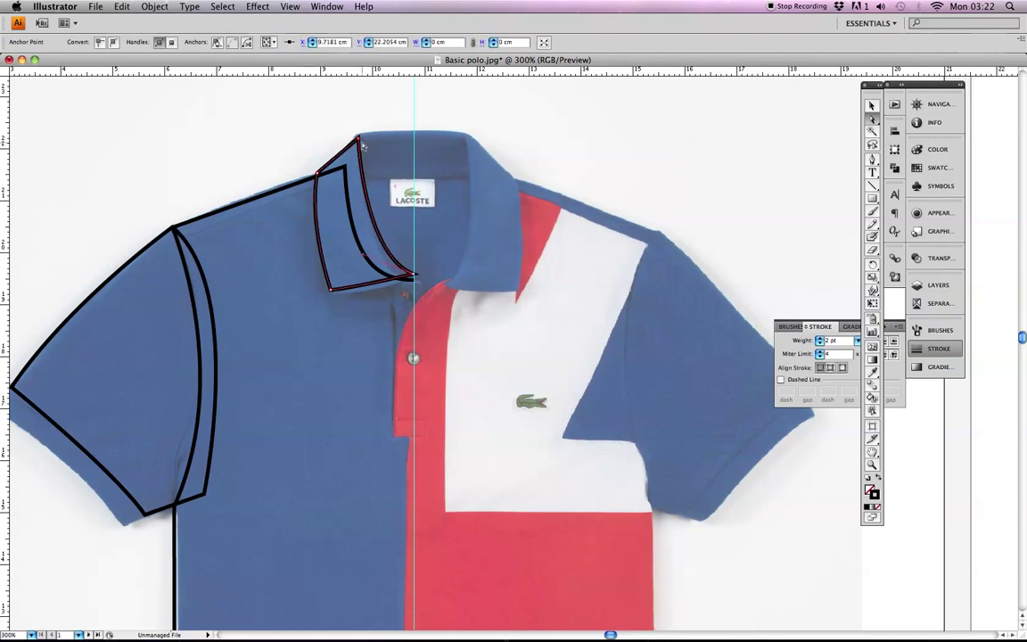
click(626, 184)
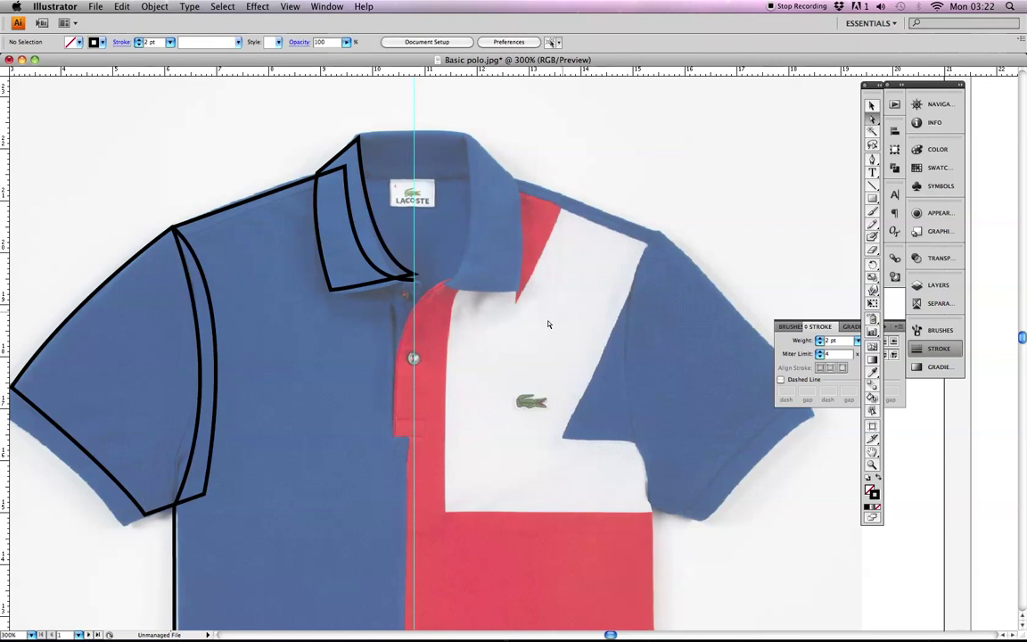
Move the collar's front anchor down onto the neckline's end at the centre guide and adjust its curve handle
click(416, 276)
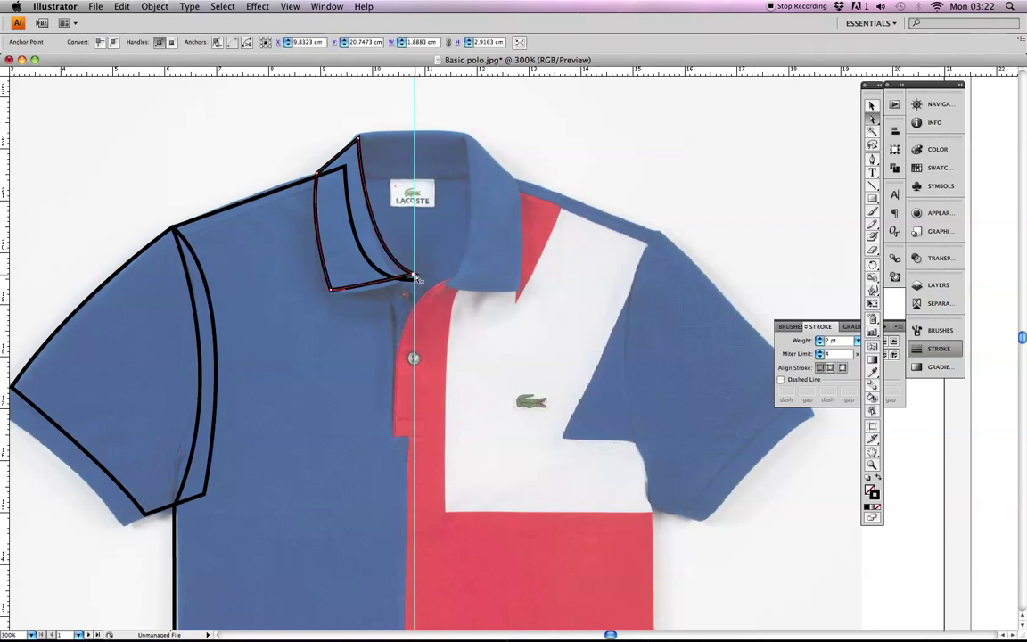
click(414, 278)
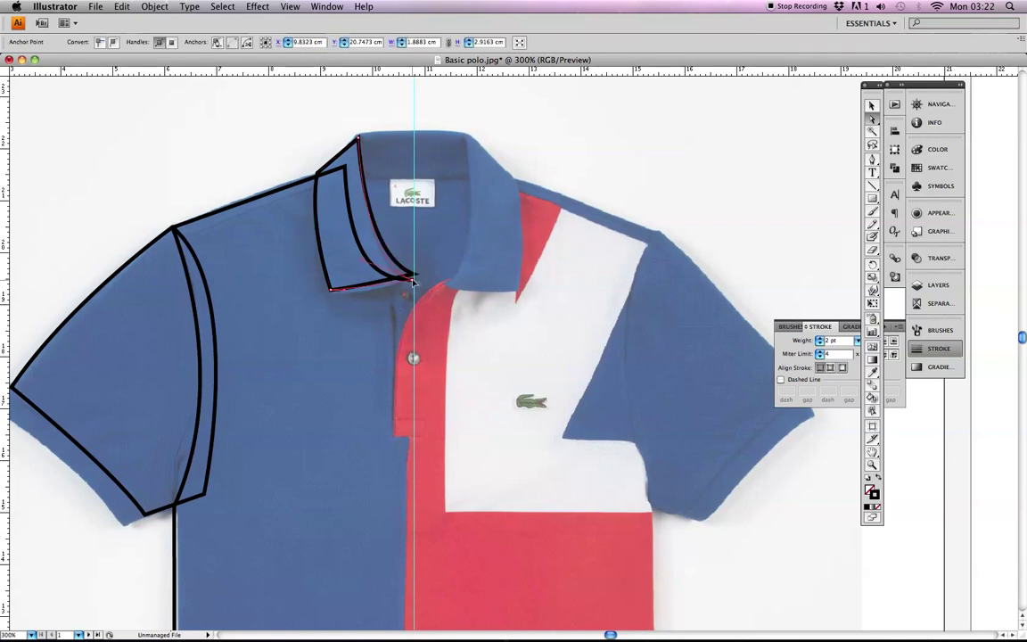
click(416, 279)
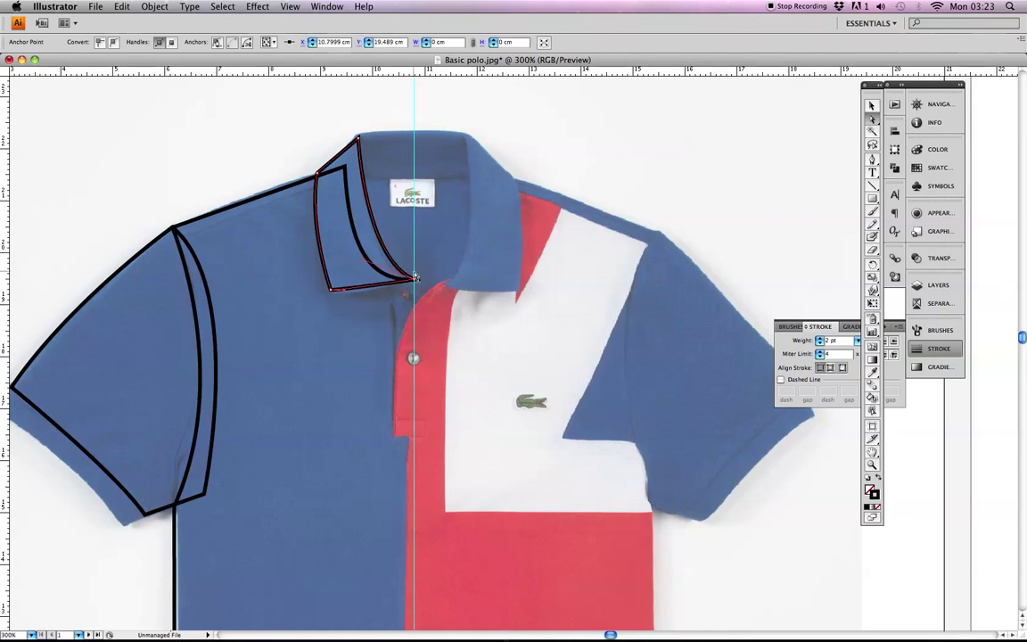
click(330, 237)
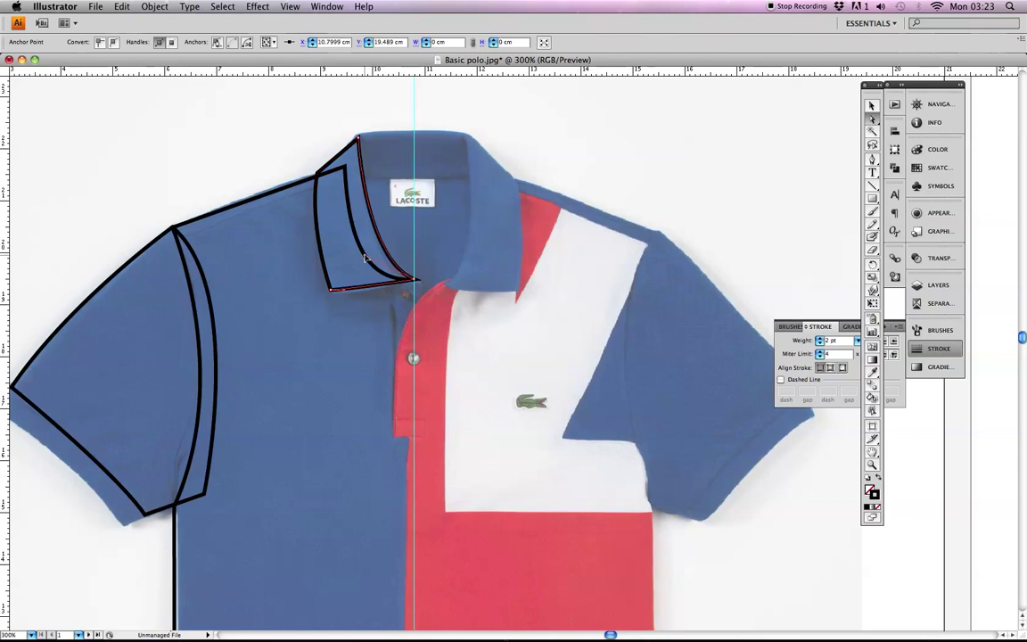
click(370, 258)
click(690, 226)
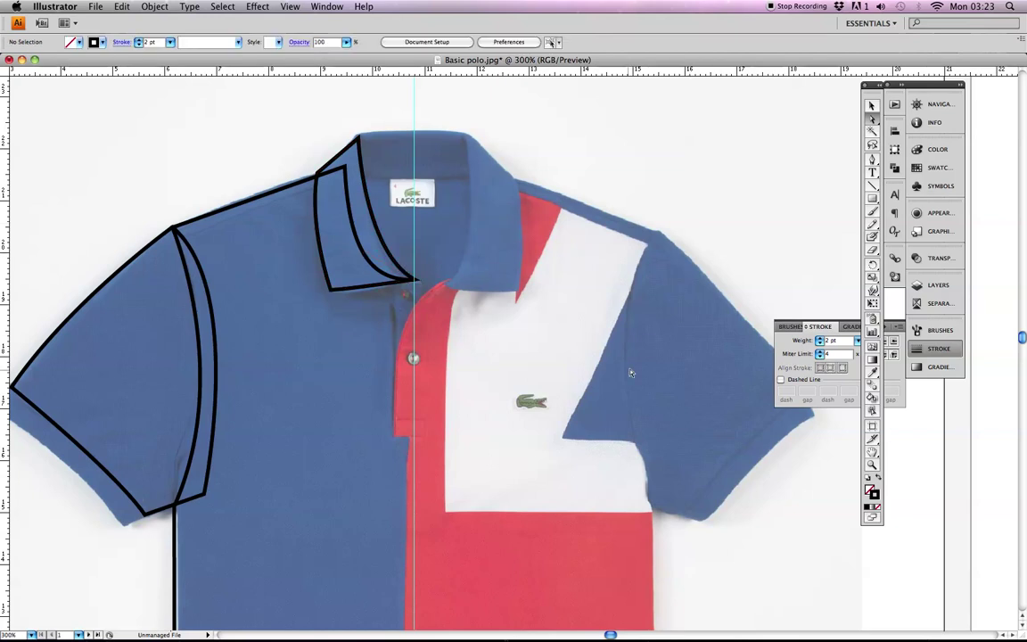
key(super+minus)
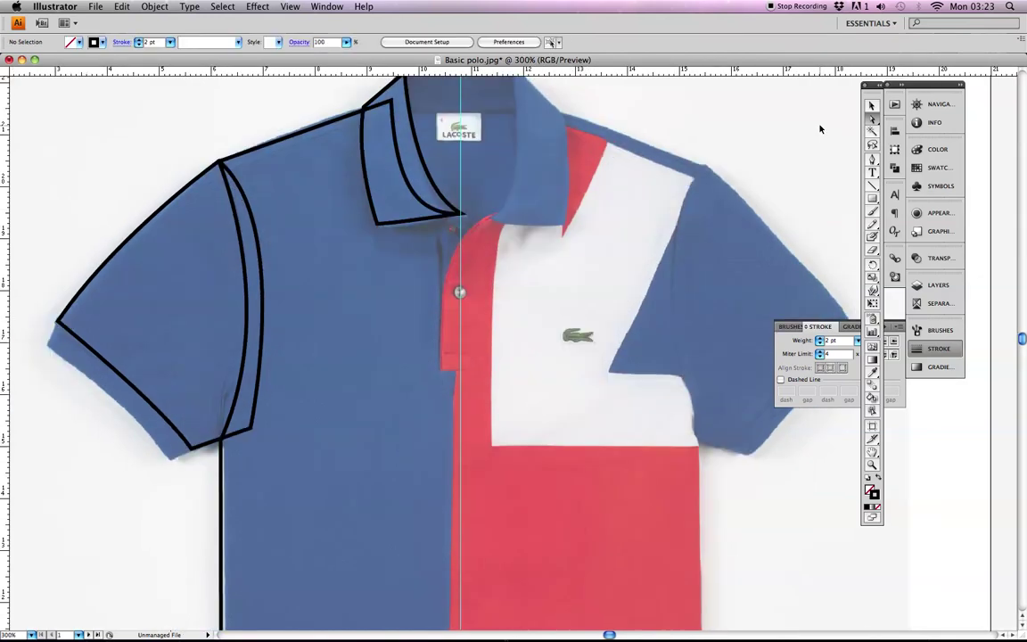
key(super+minus)
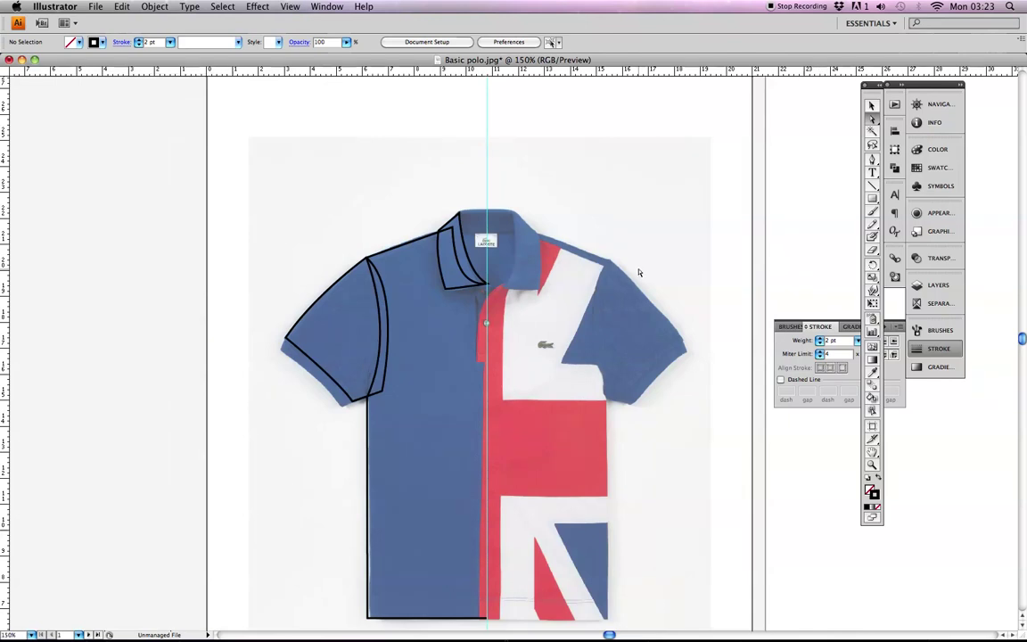
click(872, 465)
drag(456, 317, 535, 381)
key(super+minus)
key(super+minus)
key(super+minus)
key(super+minus)
key(super+minus)
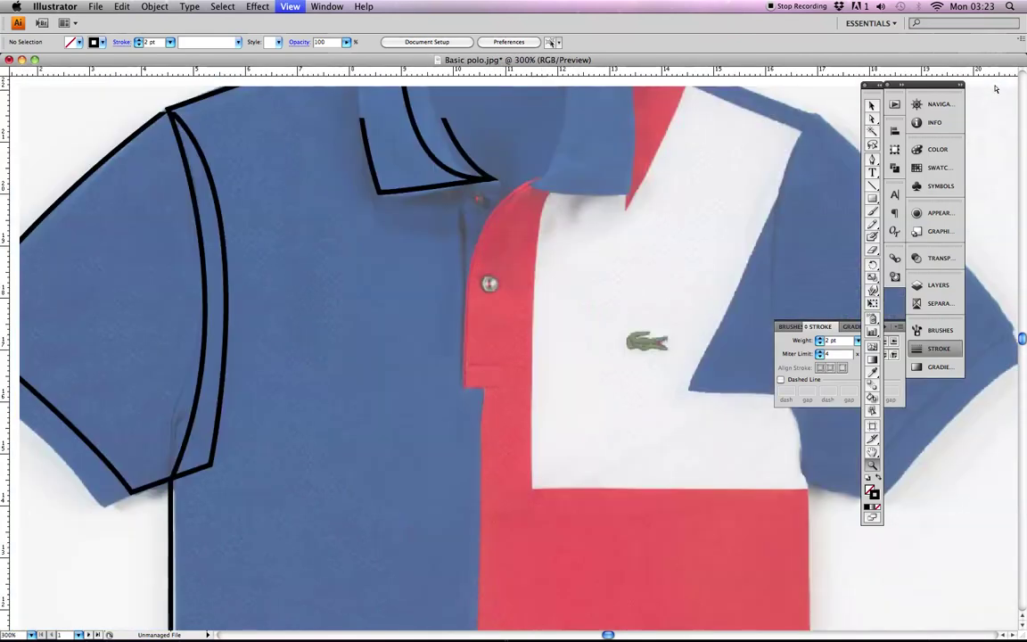
key(super+minus)
scroll(446, 311, left, 2)
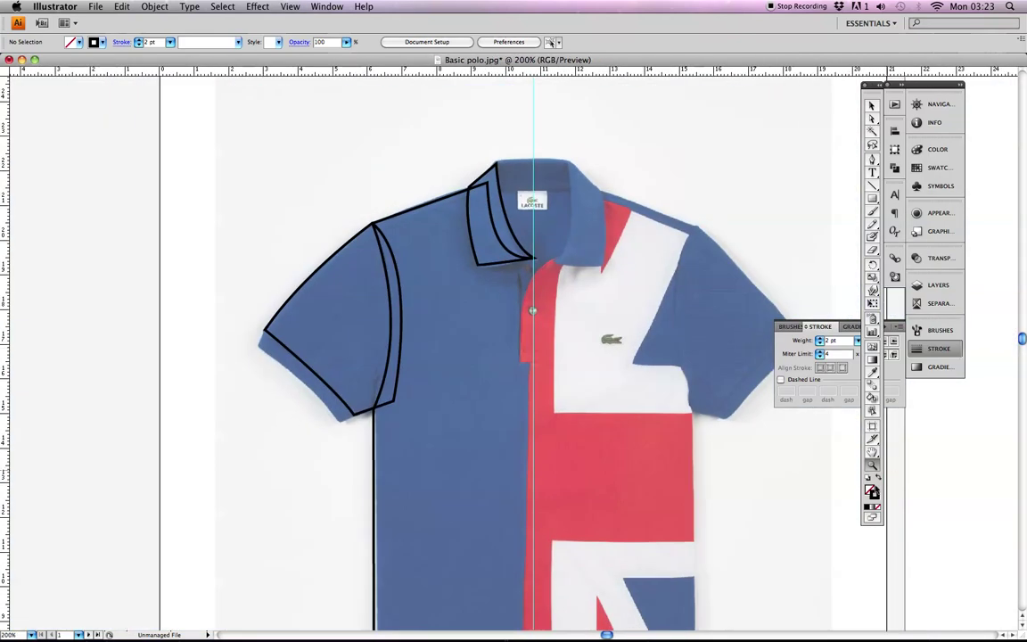
Start a separate cuff path with a short straight underarm edge and a curve along the sleeve hem to the outer corner
click(873, 160)
key(super+equal)
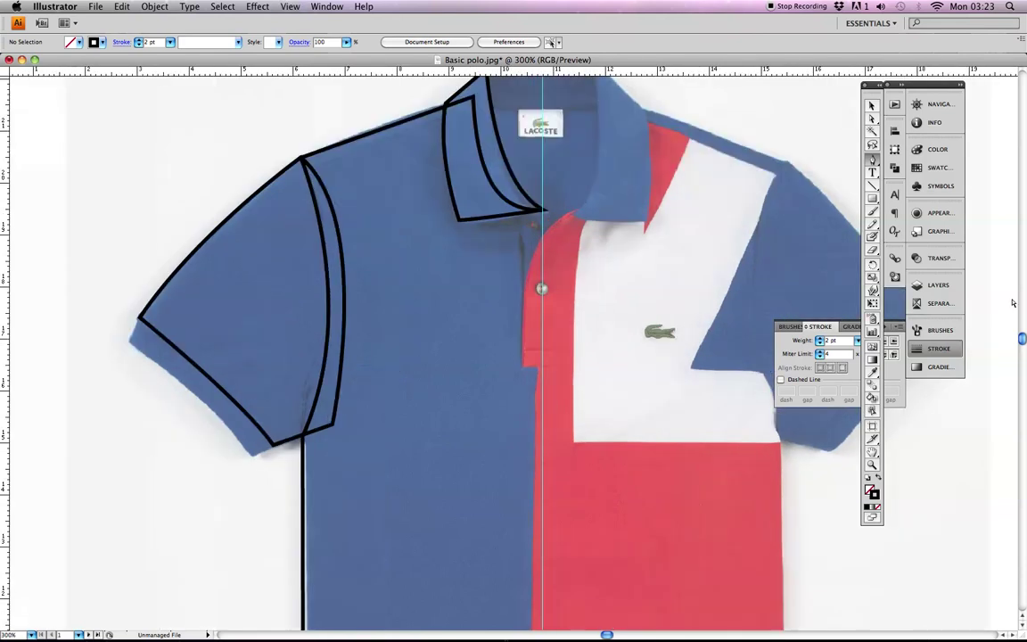
key(super+equal)
drag(329, 371, 390, 347)
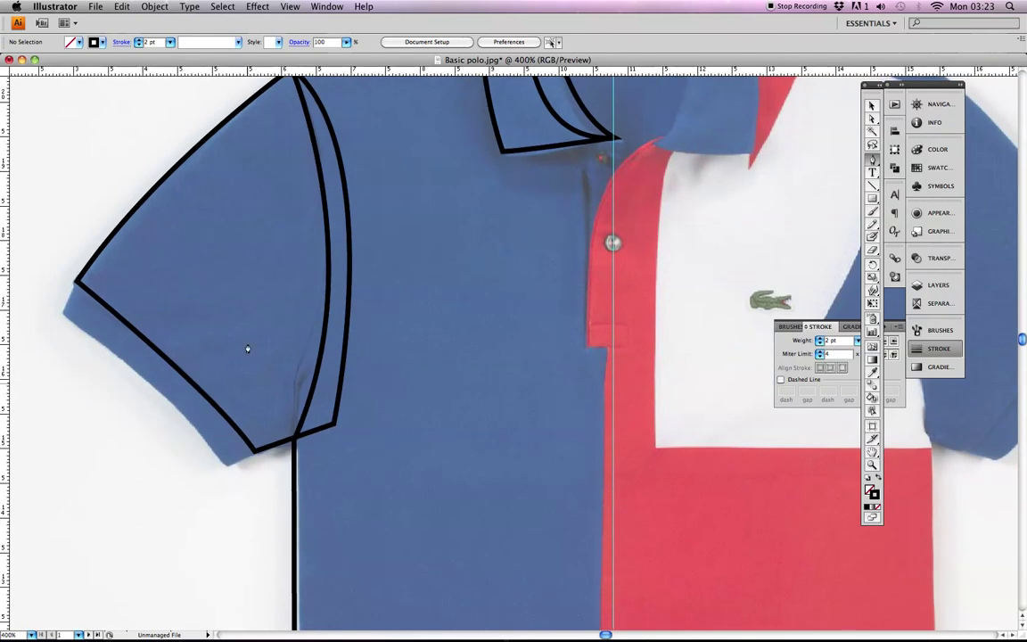
click(257, 459)
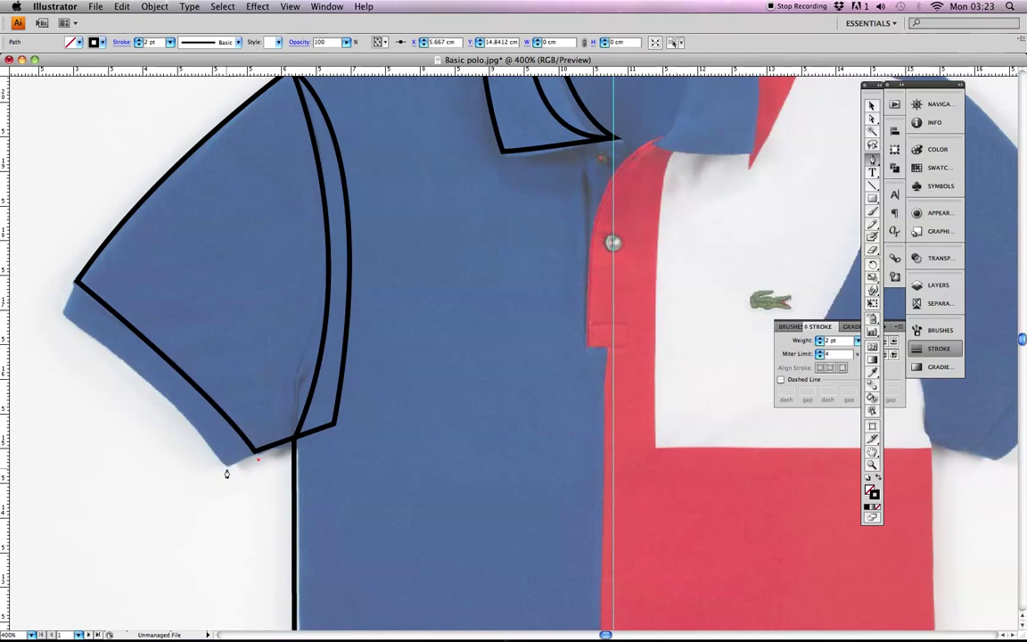
click(226, 467)
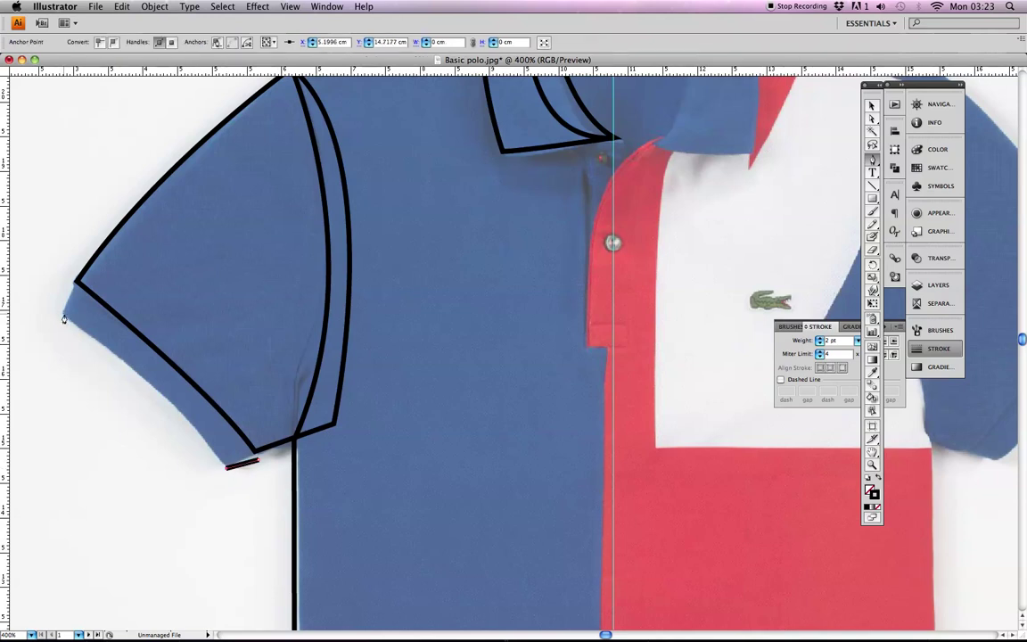
drag(63, 319, 28, 299)
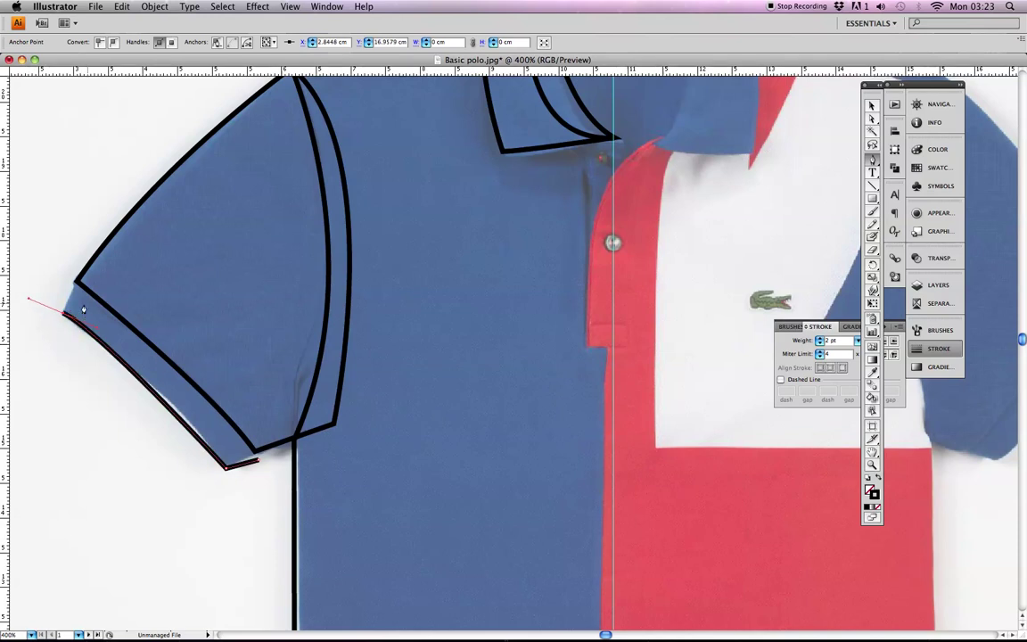
click(63, 317)
Add the cuff's short outer edge overlapping the sleeve and close the path with a curve just inside the cuff seam
click(88, 277)
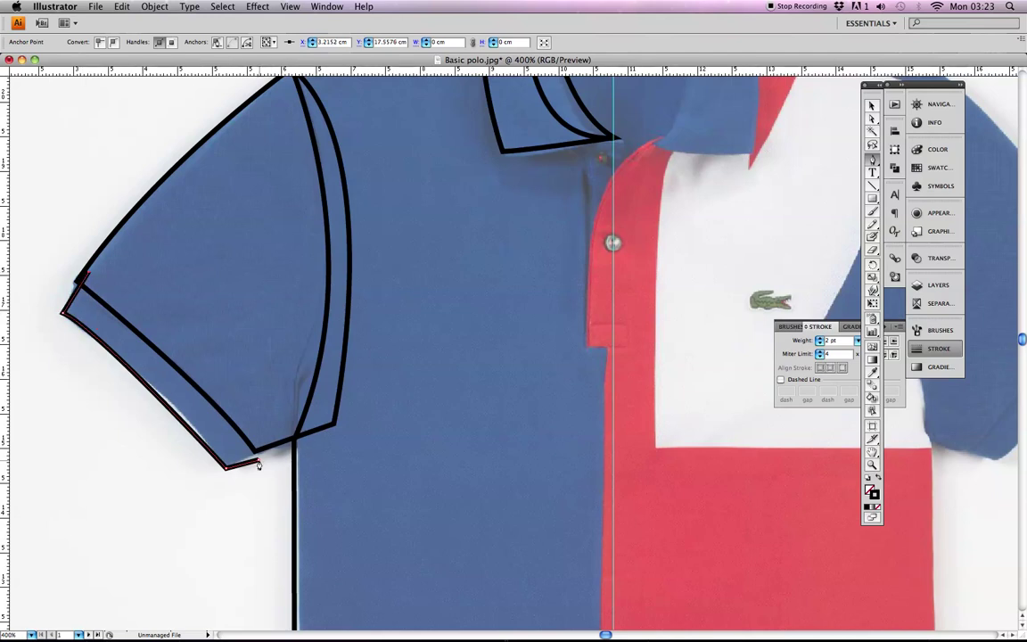
click(257, 461)
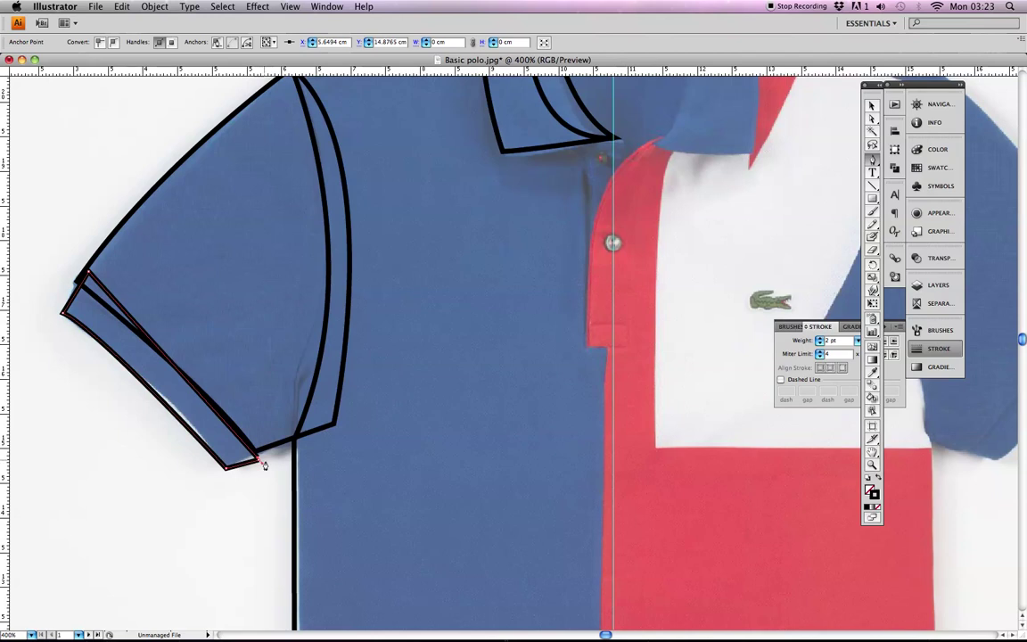
key(super+z)
key(super+z)
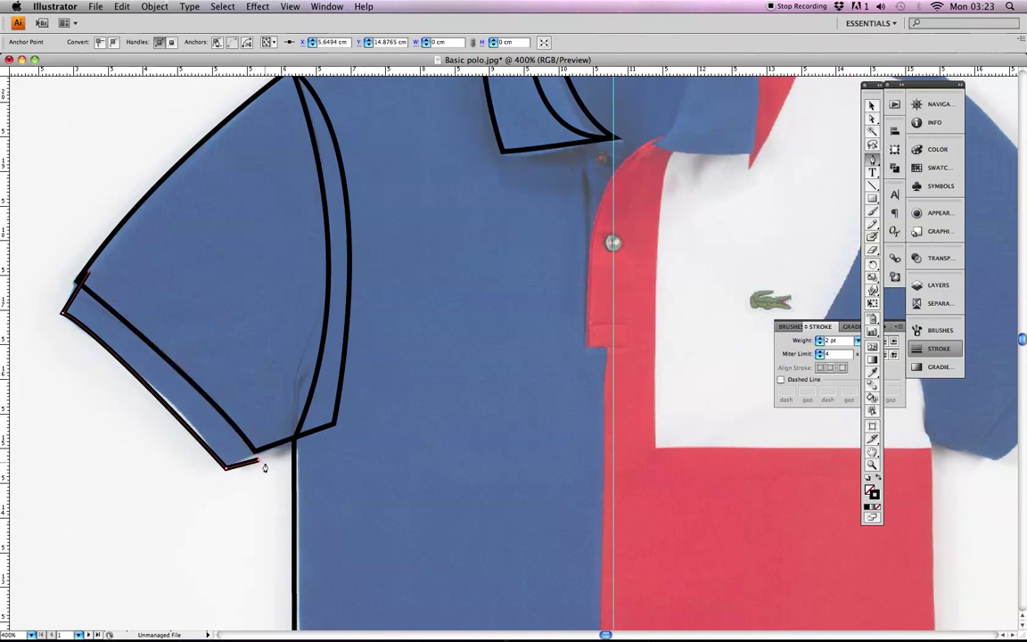
click(259, 464)
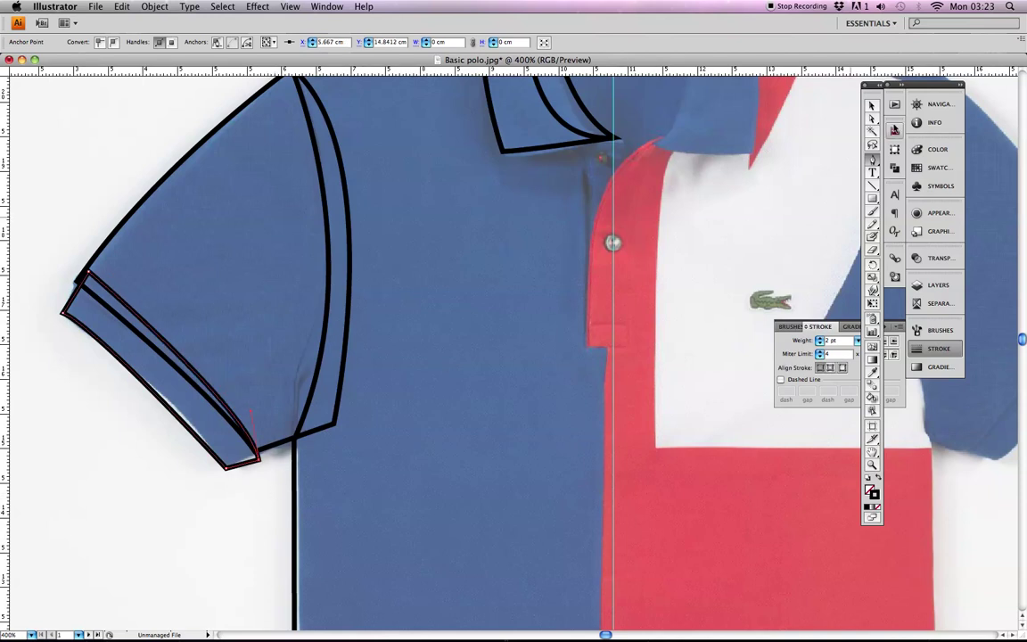
click(88, 224)
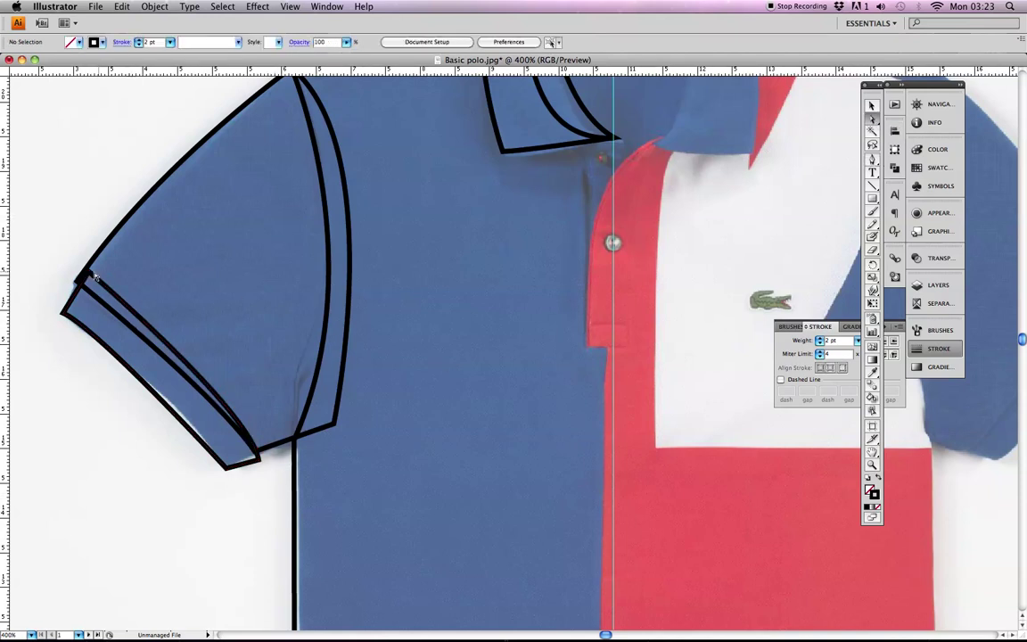
Move the cuff's corner anchors onto the sleeve's underarm and outer edges and reshape its inner curve so it overlaps the sleeve
click(116, 294)
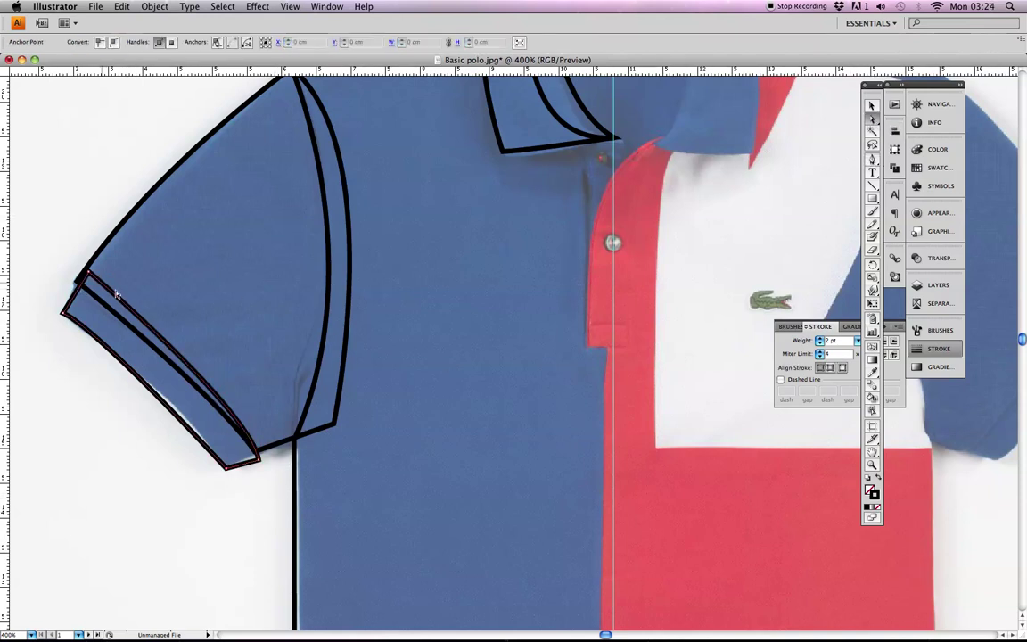
click(261, 450)
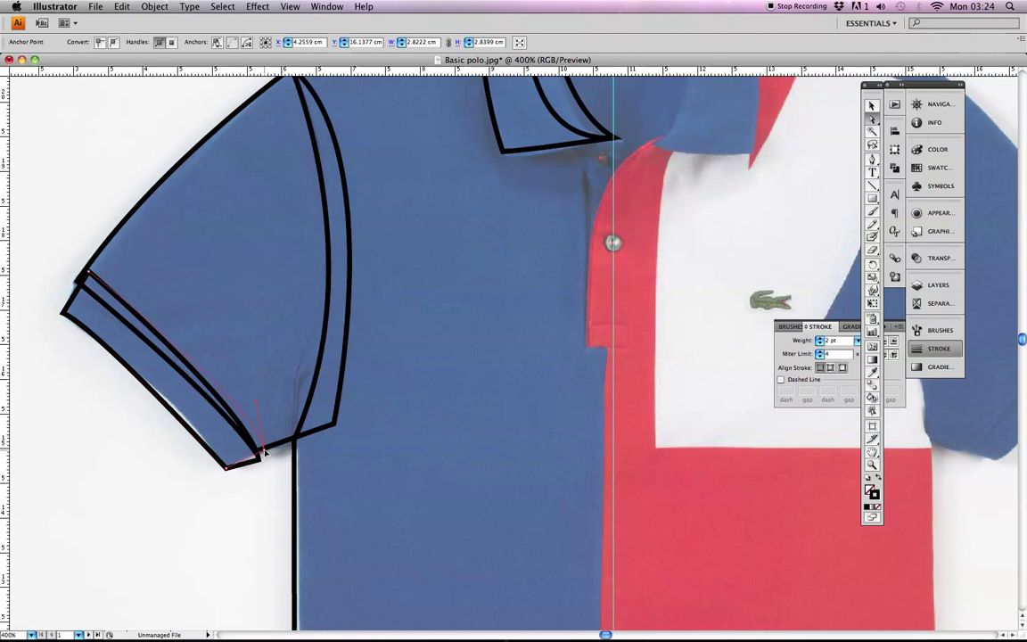
click(249, 463)
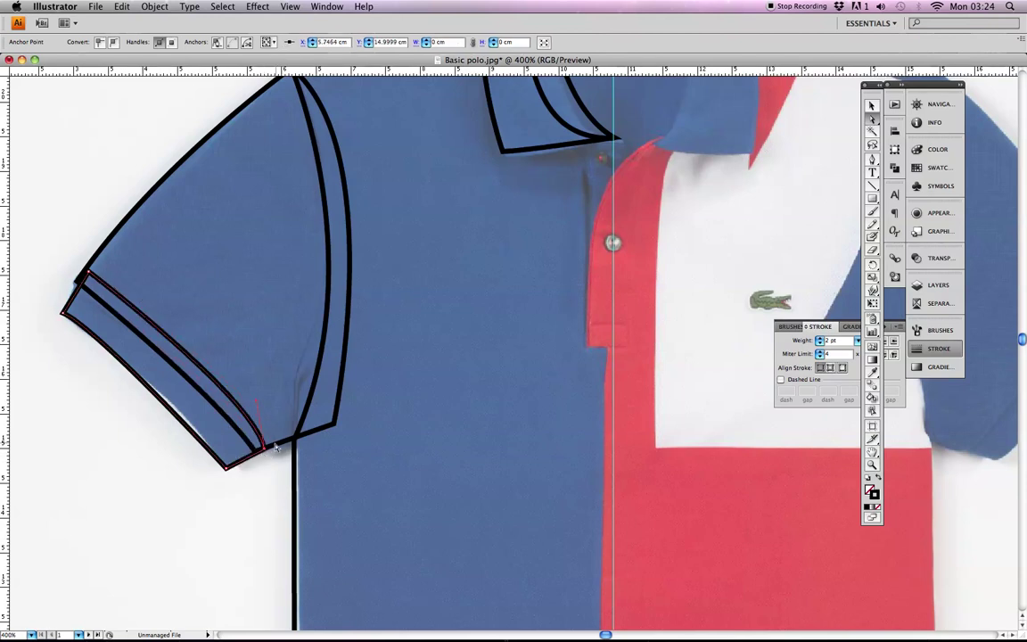
click(154, 360)
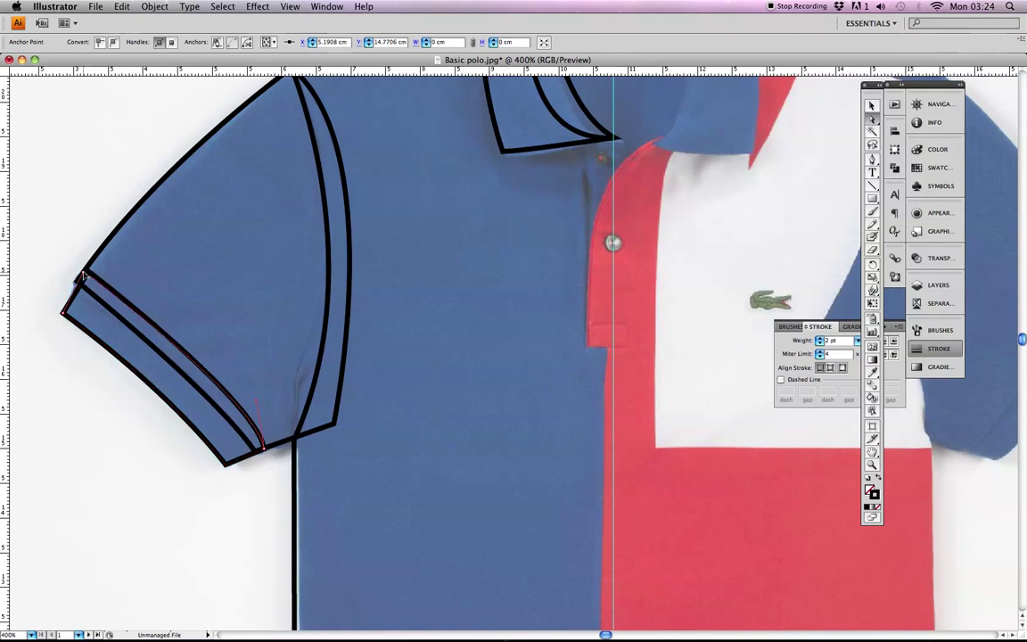
click(67, 317)
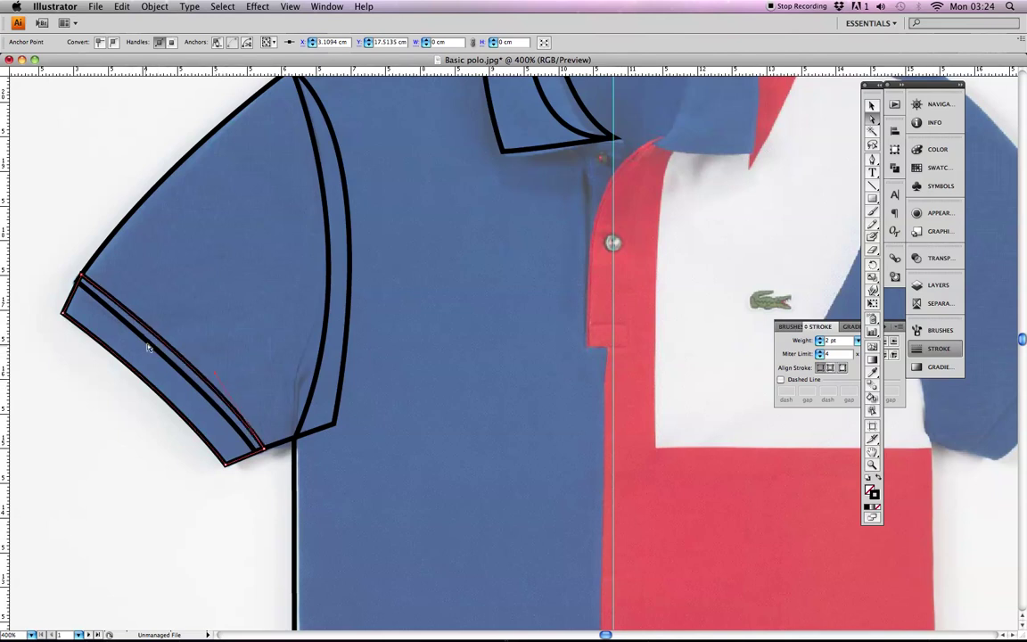
Try to align the cuff's two inner corners directly with the sleeve's hem line
mouse_move(264, 451)
mouse_down()
mouse_move(245, 457)
mouse_move(250, 440)
mouse_up()
drag(82, 279, 76, 284)
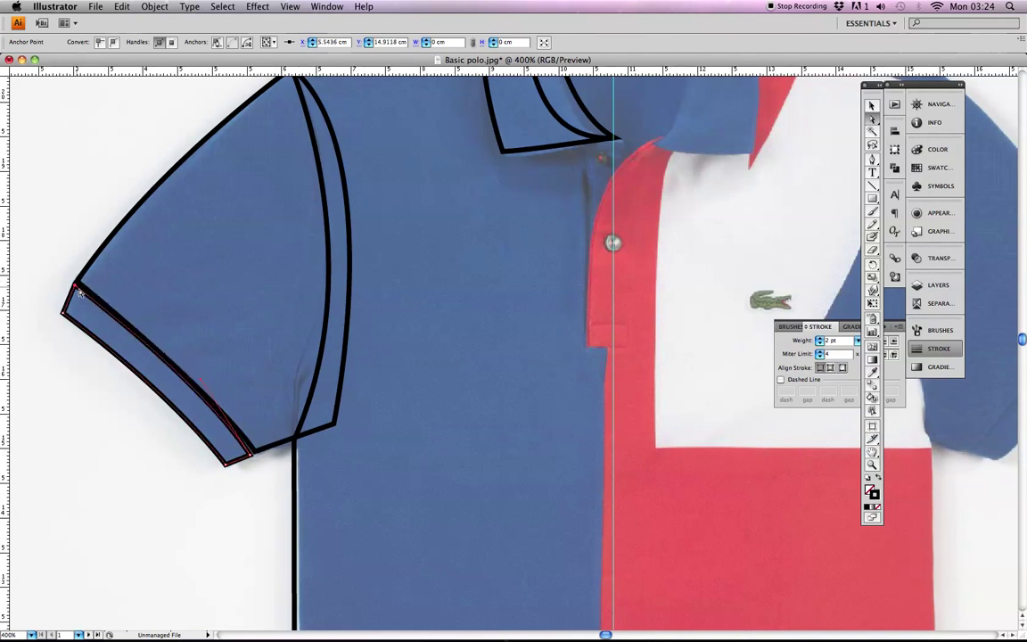
click(262, 473)
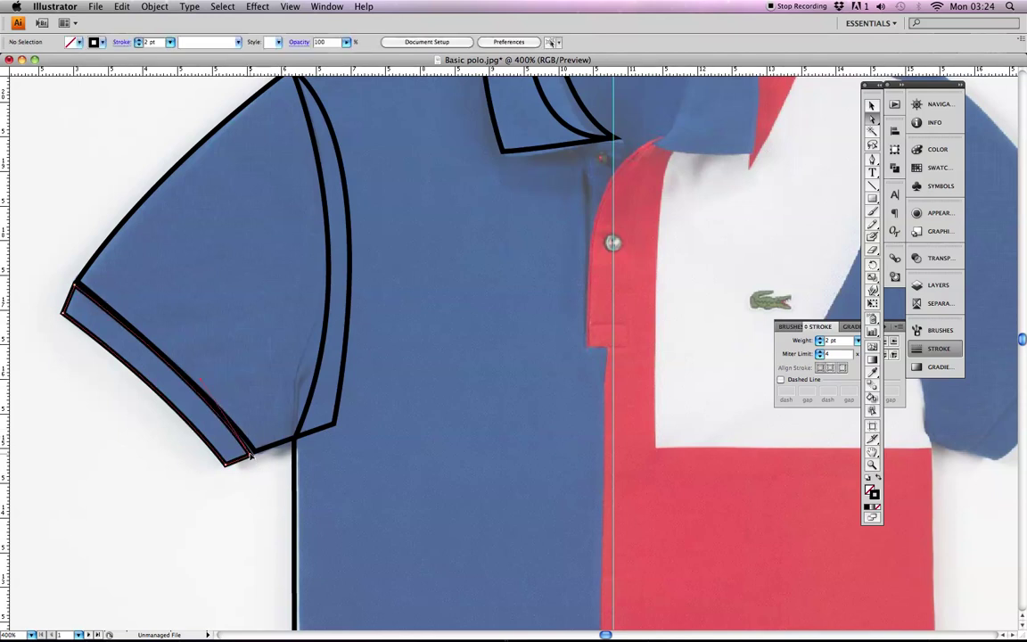
Move the cuff's two inner corners beyond the sleeve's hem line and adjust the curve handle so the cuff overlaps the sleeve
click(252, 456)
drag(253, 457, 266, 449)
mouse_move(77, 290)
mouse_down()
mouse_move(93, 286)
mouse_move(78, 279)
mouse_up()
drag(212, 379, 202, 360)
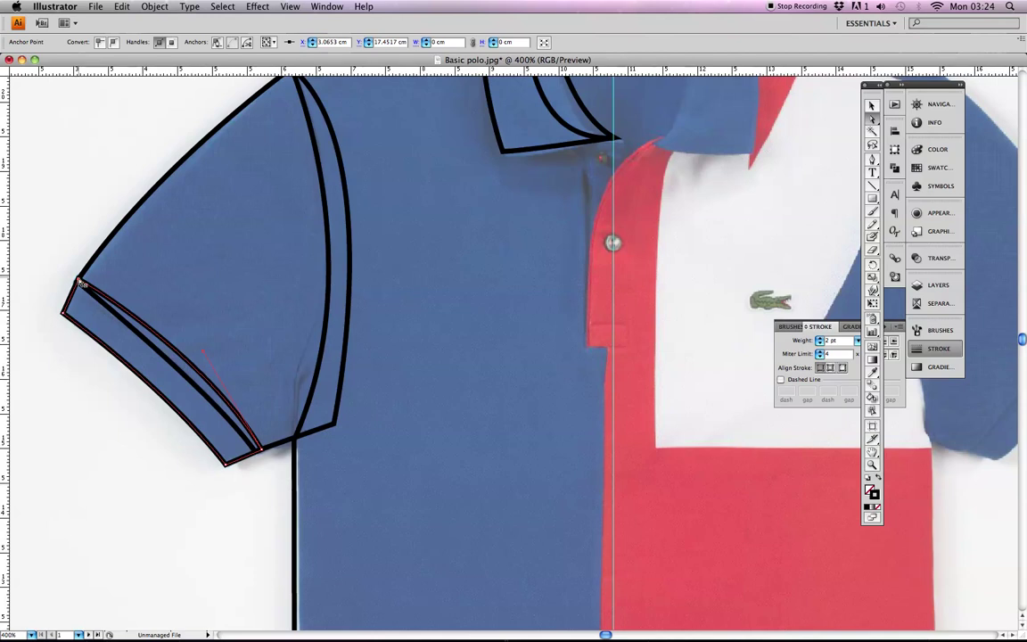
drag(80, 282, 82, 278)
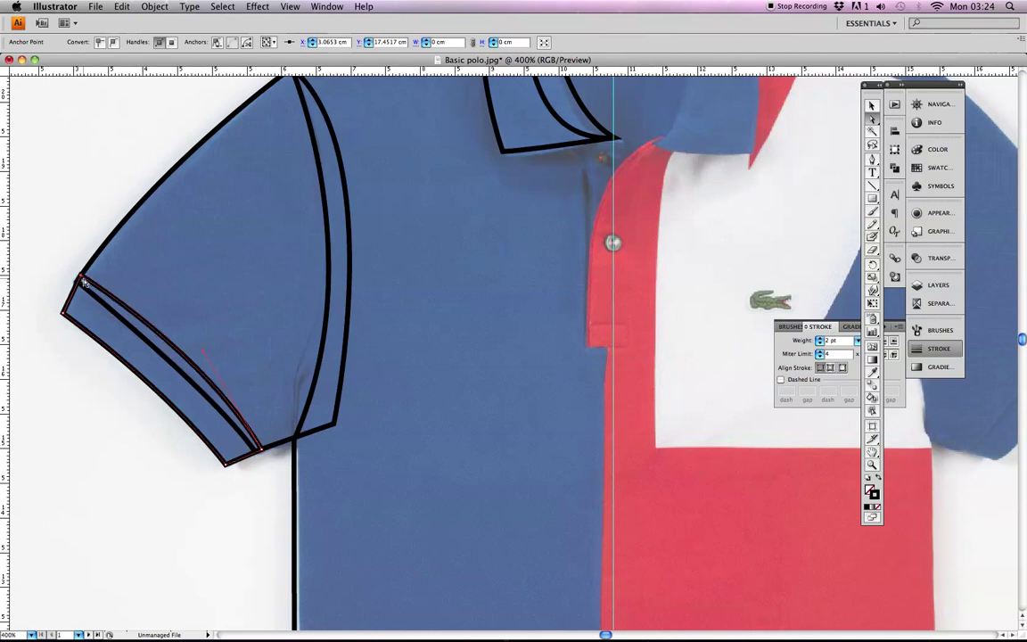
click(106, 359)
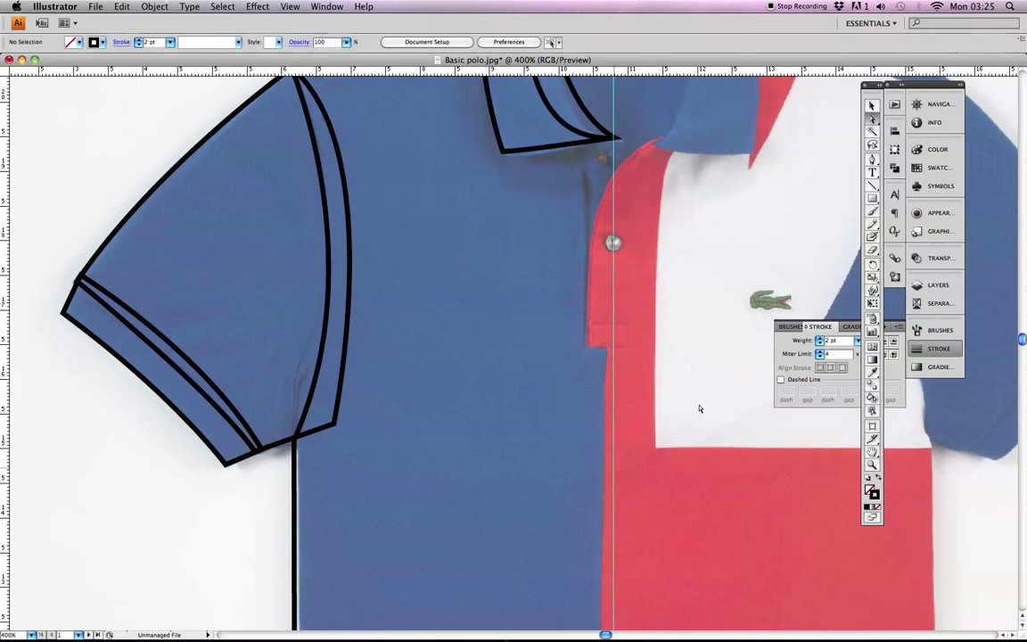
Copy only the armhole curve segment of the body shape and paste it as a separate open path
key(p)
key(super+minus)
key(super+minus)
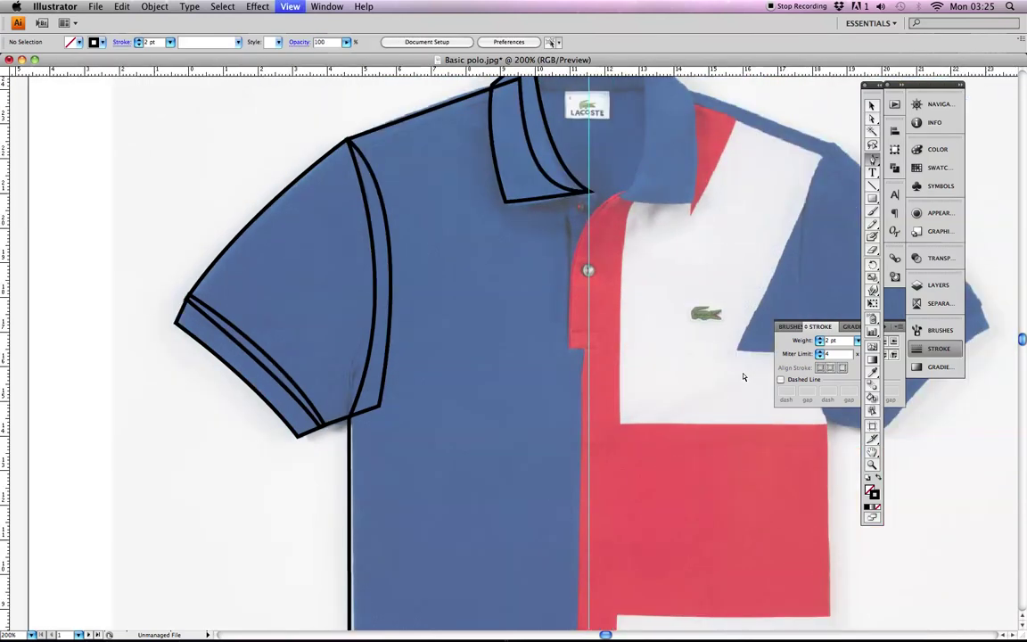
scroll(585, 403, right, 5)
scroll(584, 404, down, 3)
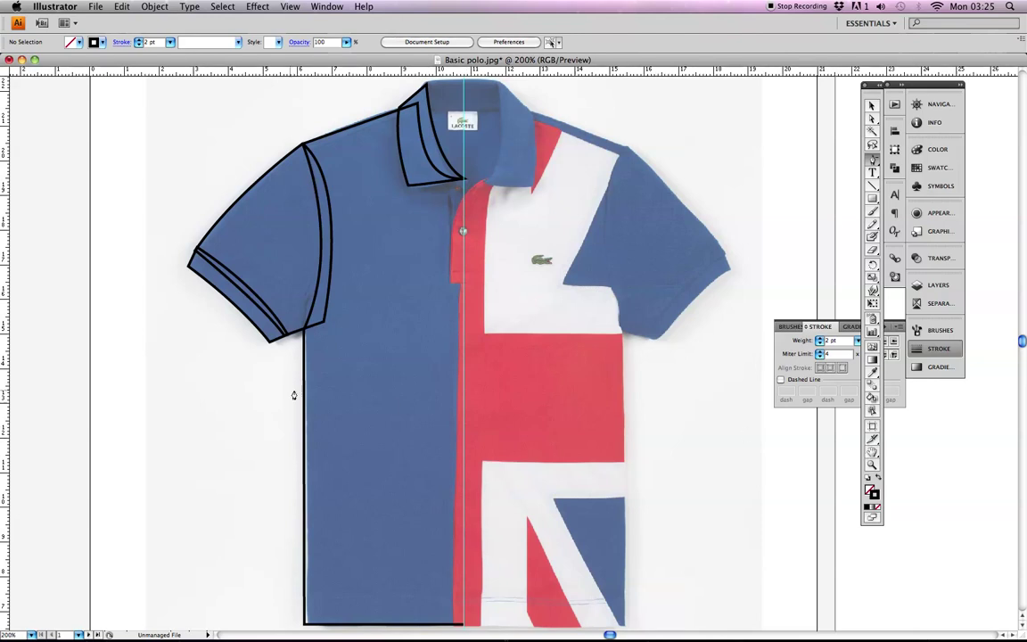
click(873, 466)
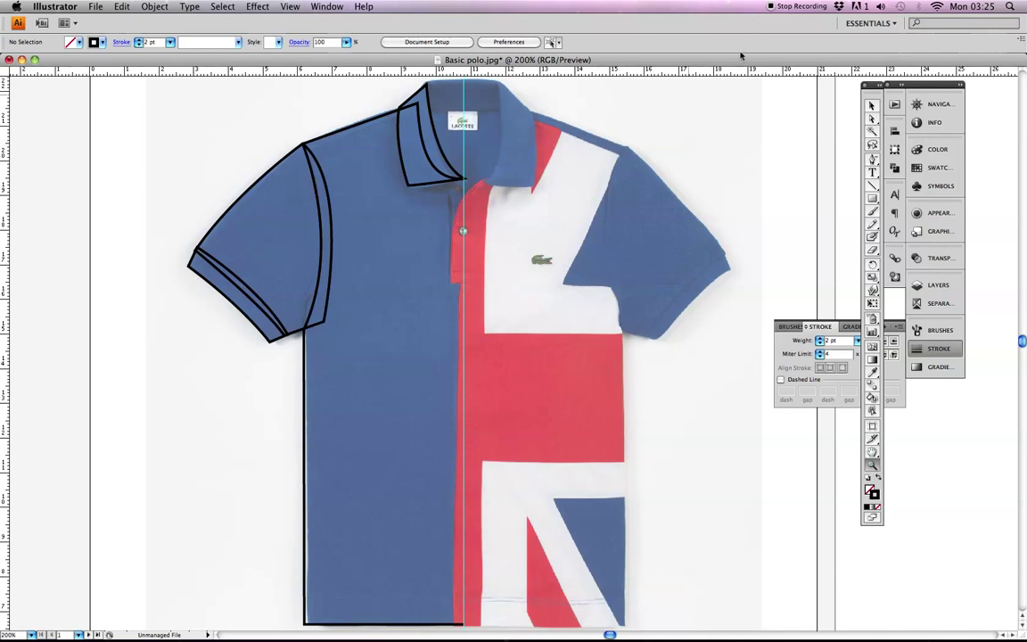
click(513, 354)
alt+click(466, 315)
click(329, 154)
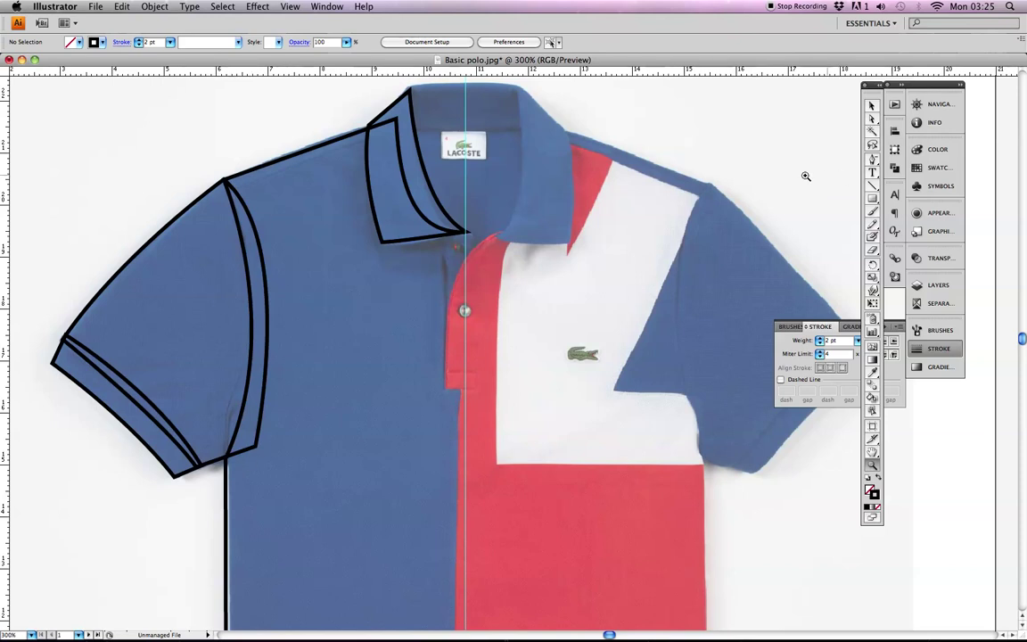
click(873, 161)
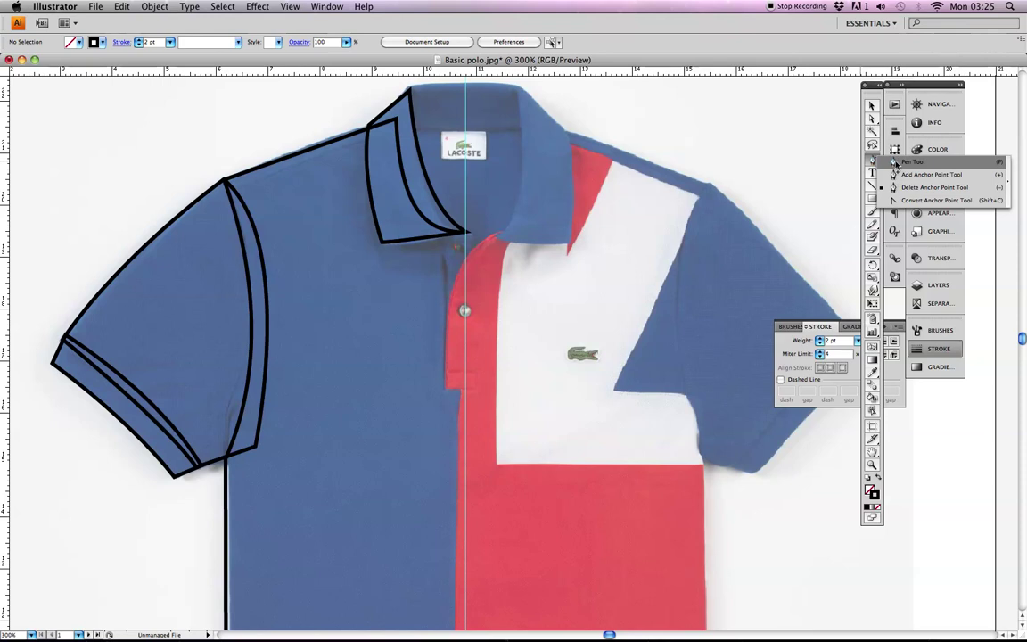
click(790, 148)
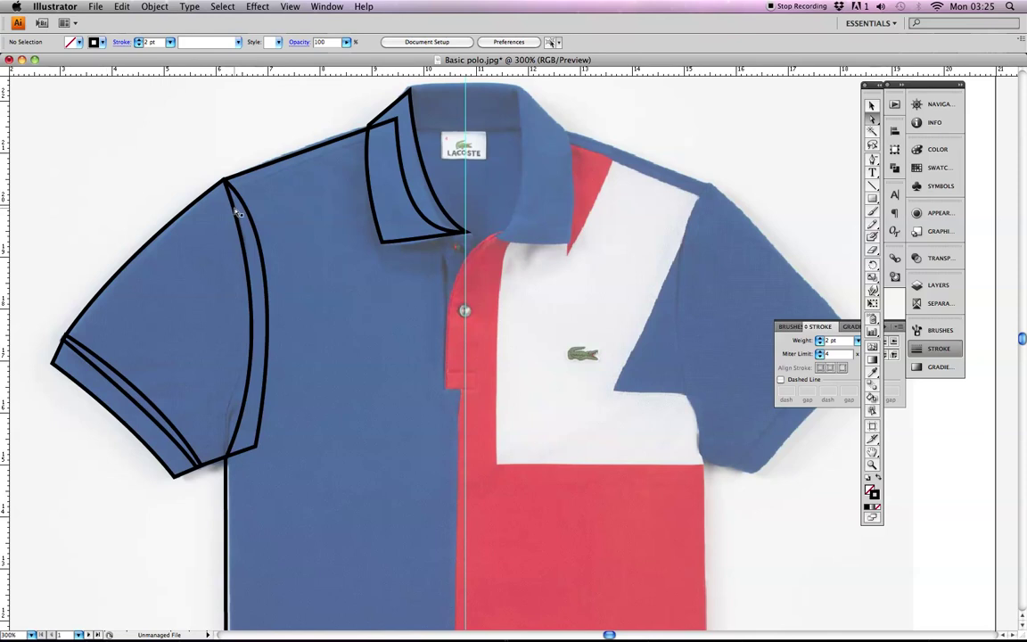
click(214, 190)
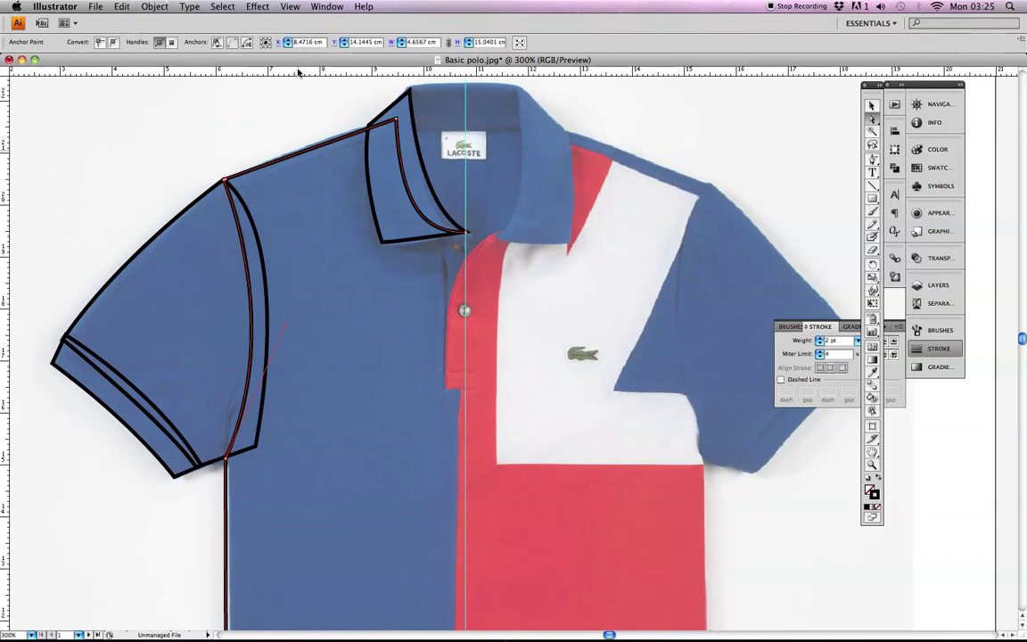
key(ctrl+v)
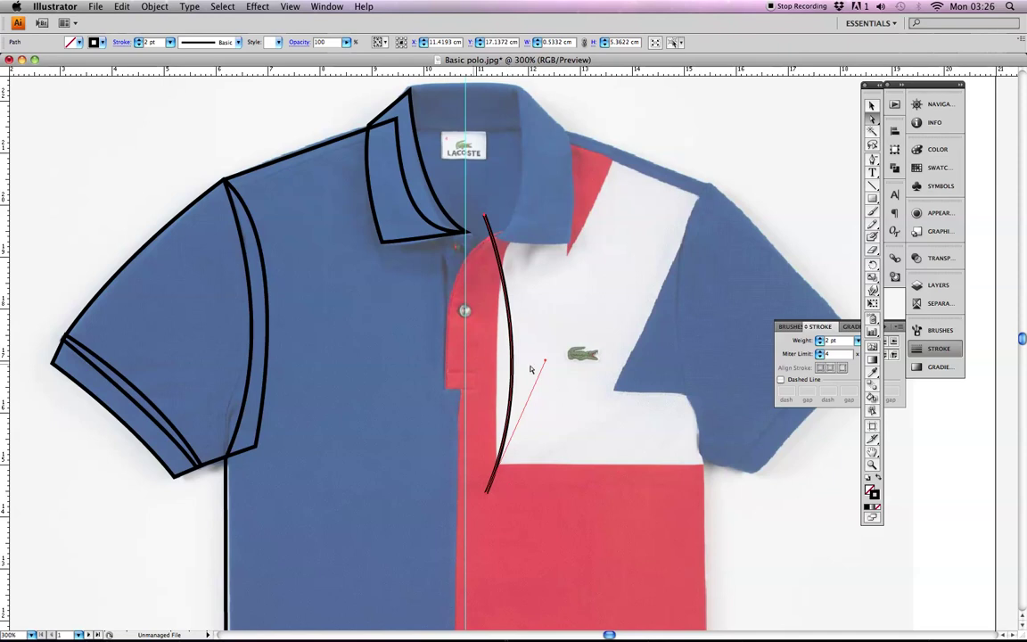
Turn the pasted curve into a stitch line with a 0.5 pt dashed stroke, 1.5 pt dash and 1 pt gap
click(780, 380)
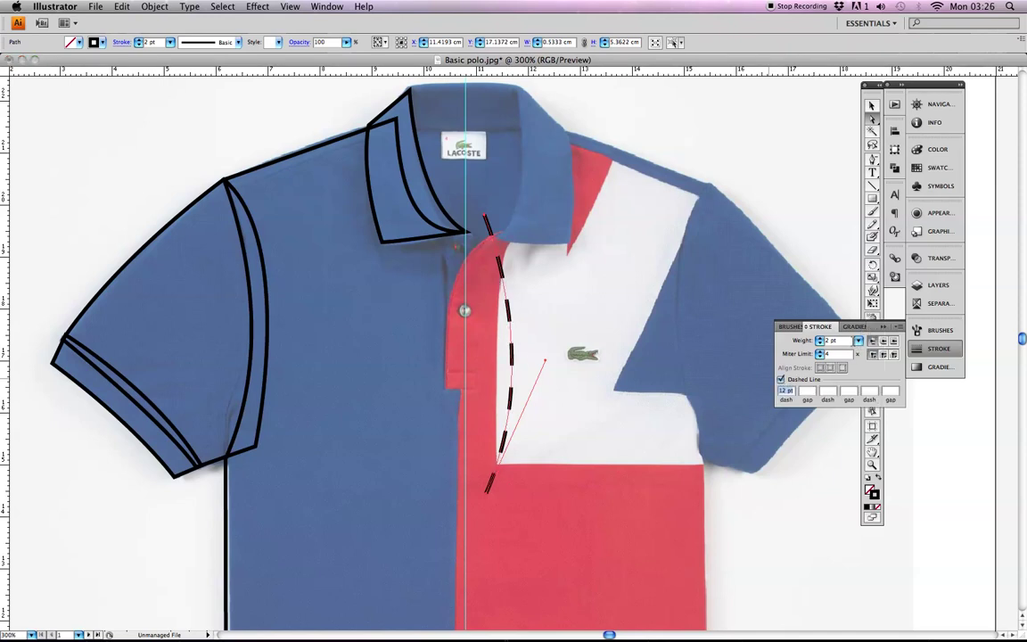
click(859, 341)
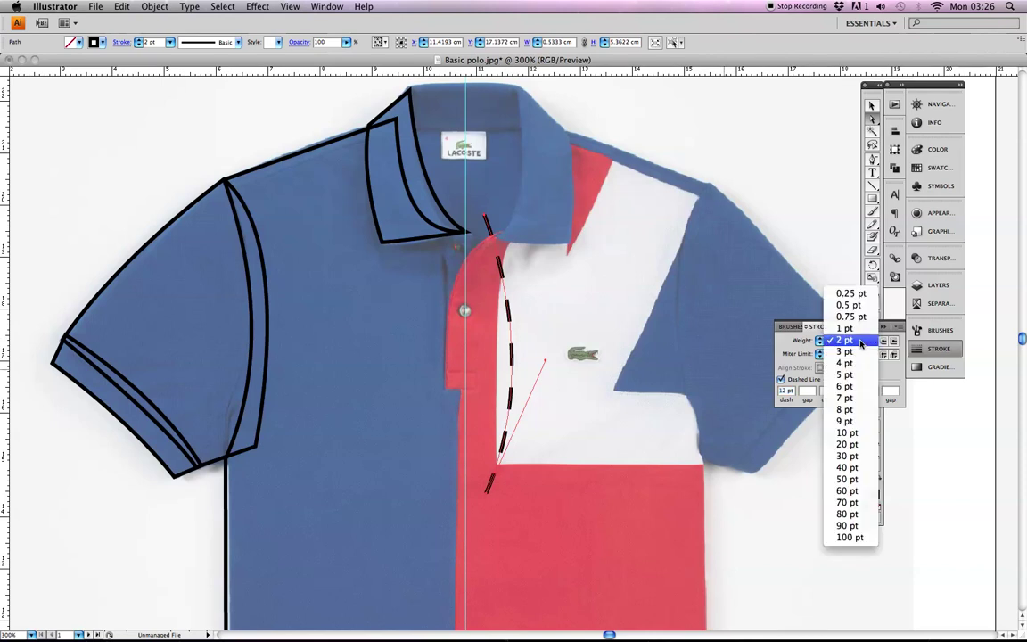
click(852, 305)
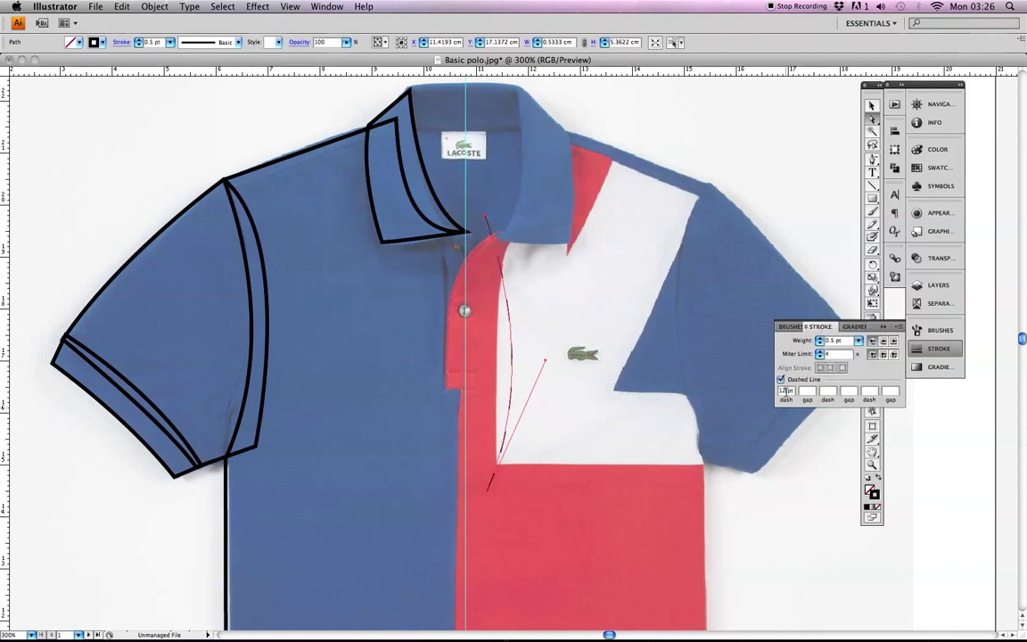
text(1.51)
Move the dashed stitch line just inside the body's armhole edge and bring it to the front
click(873, 105)
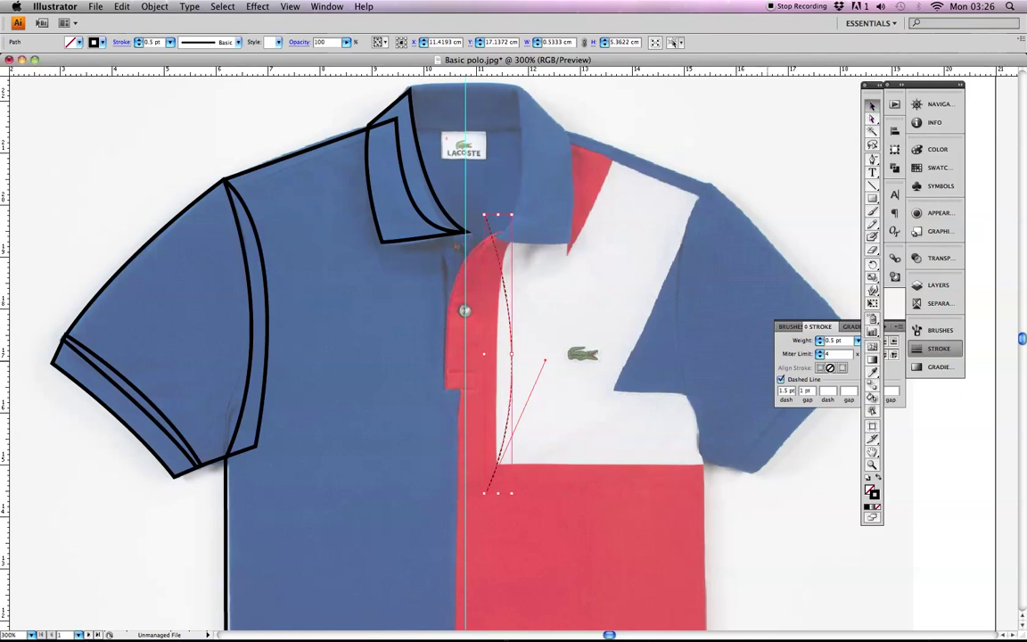
click(698, 158)
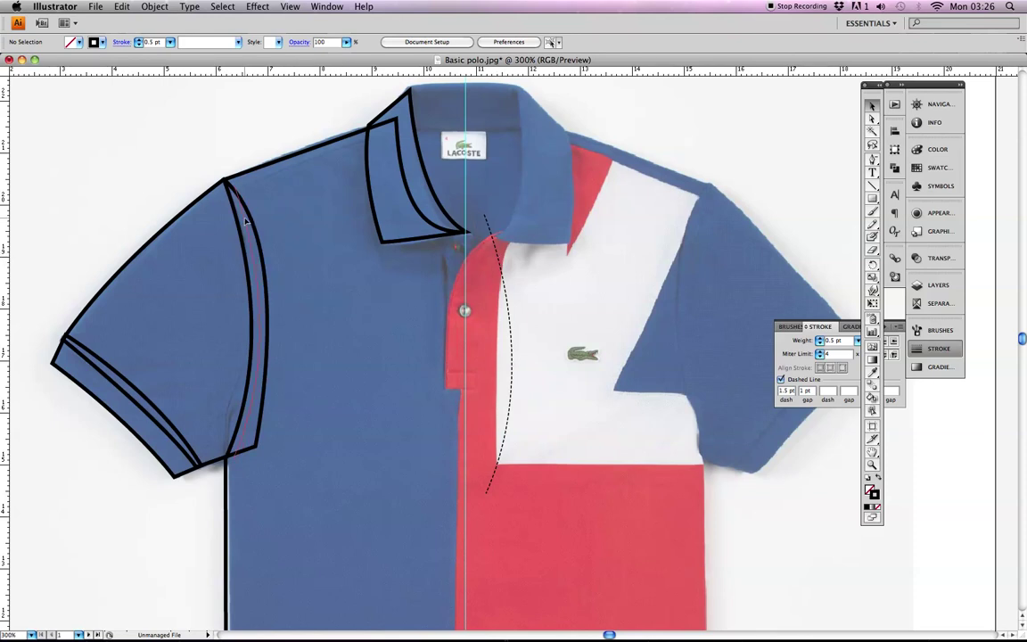
key(ctrl+z)
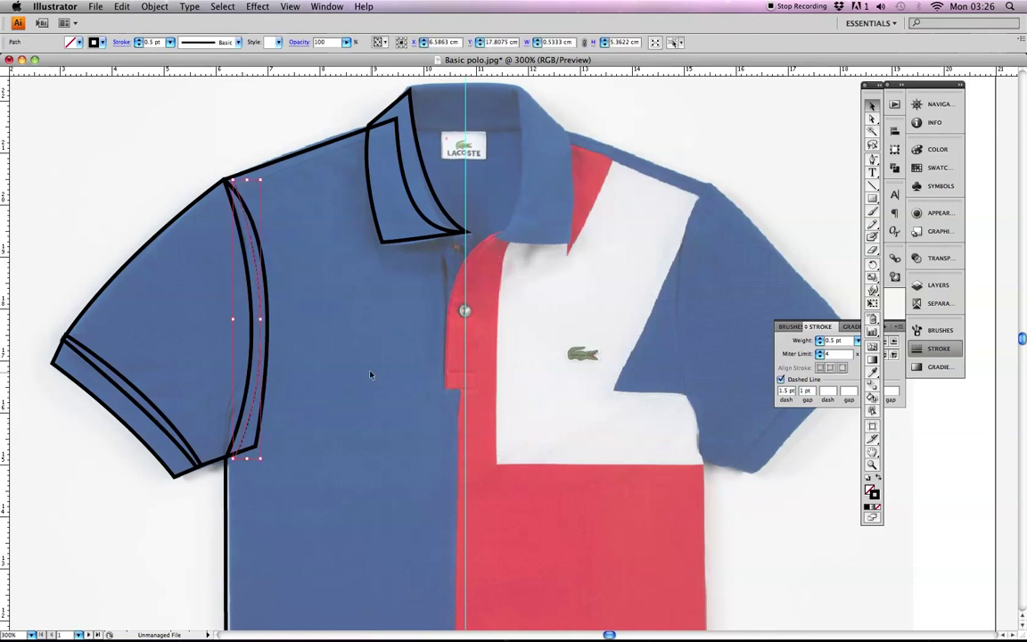
right_click(255, 270)
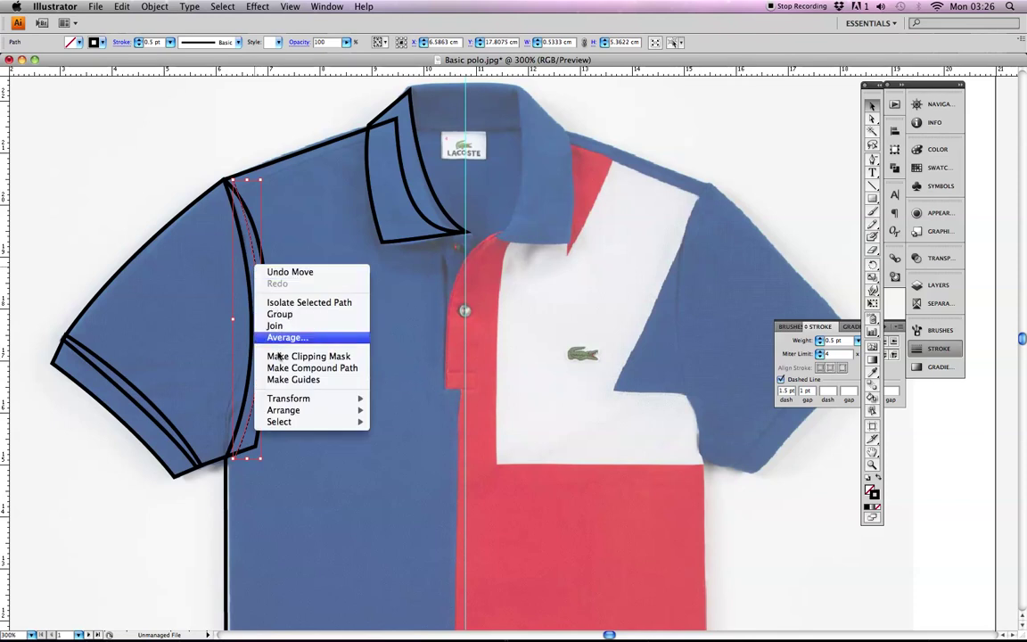
mouse_move(303, 411)
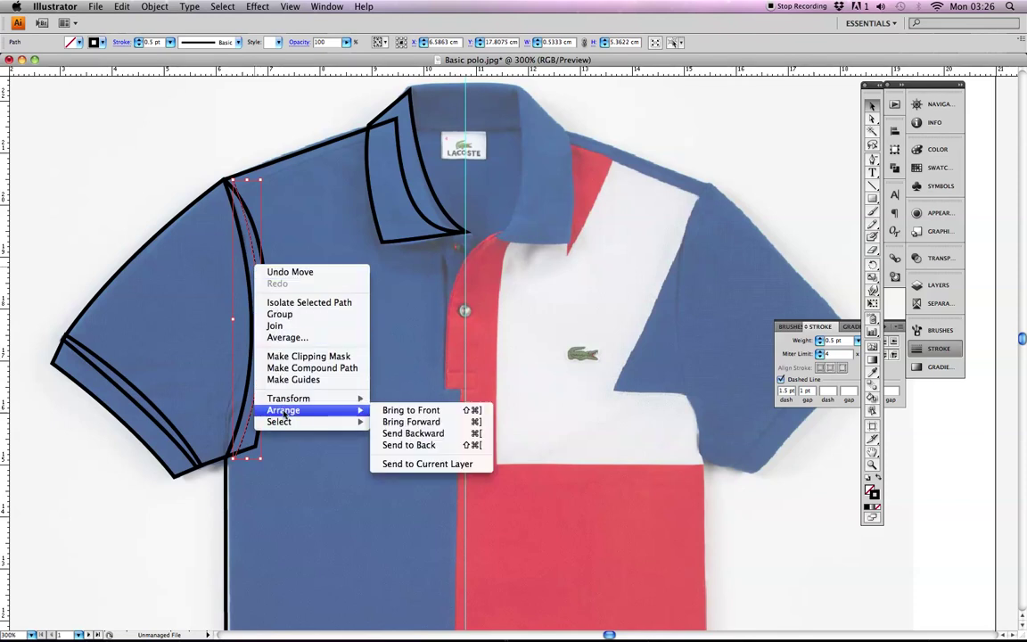
click(430, 412)
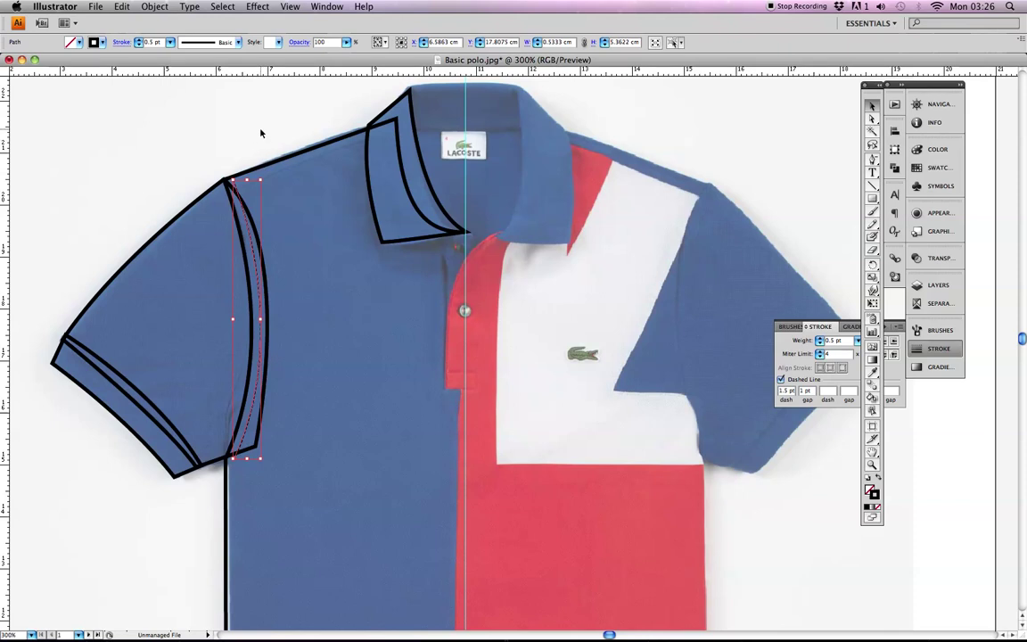
click(317, 132)
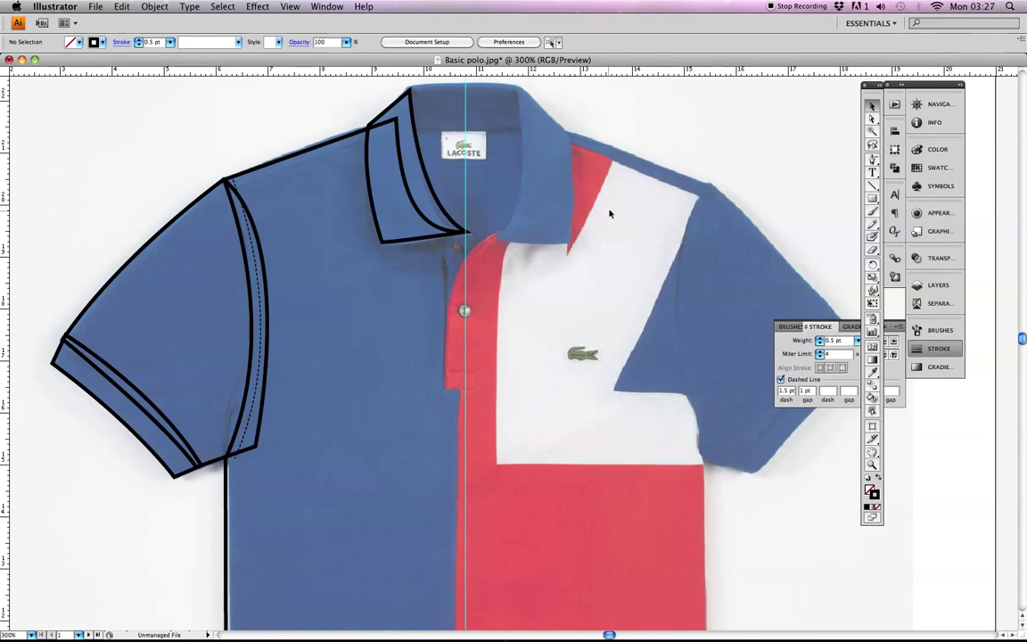
Draw a horizontal straight line about 5.5 cm long in the empty area above the shirt's unfinished sleeve
drag(604, 214, 505, 298)
drag(638, 198, 553, 251)
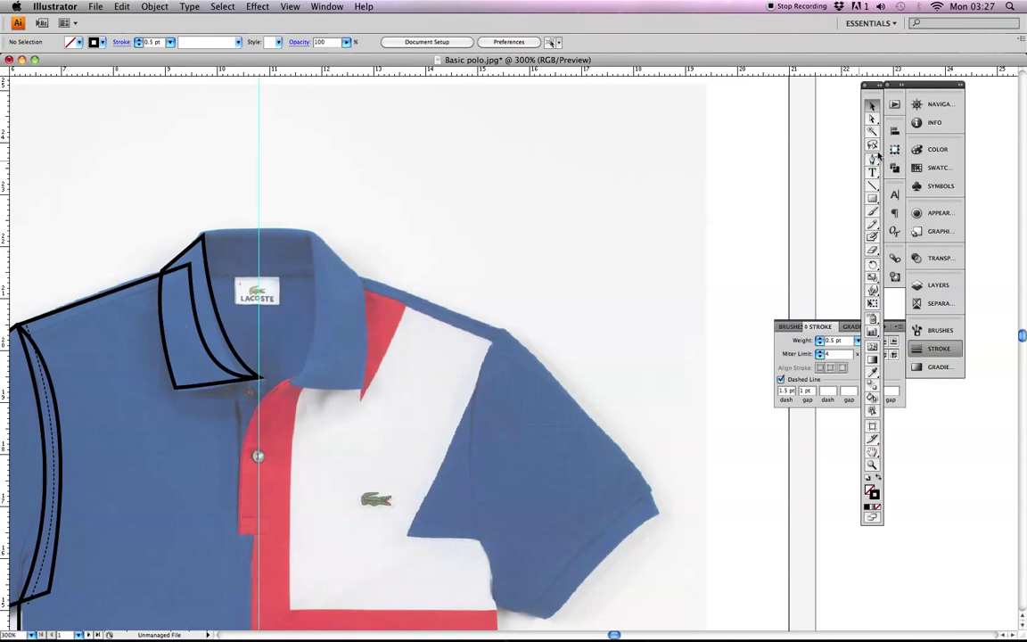
drag(873, 161, 913, 161)
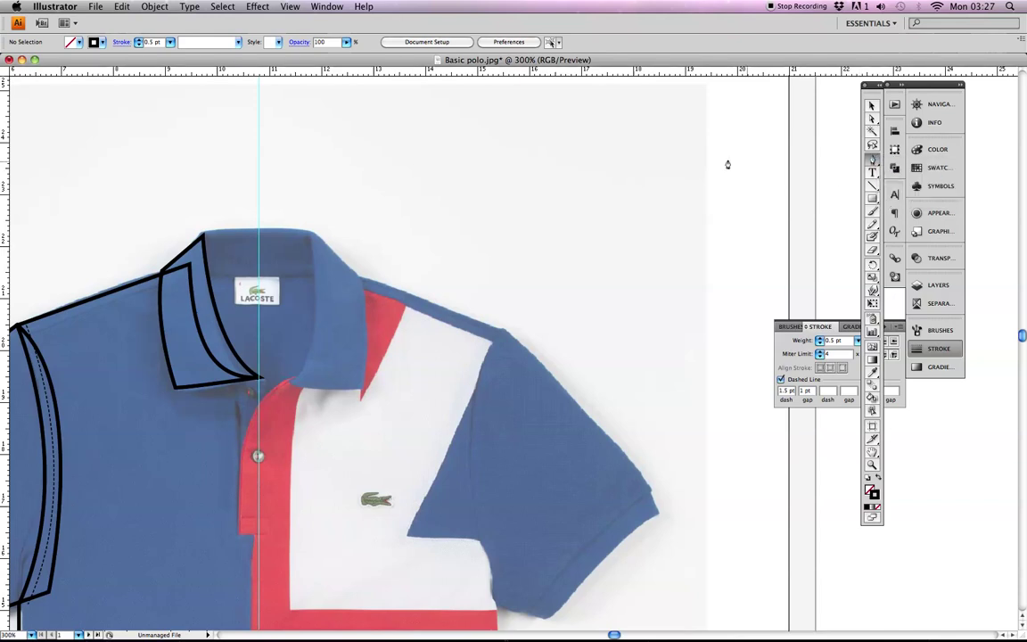
click(410, 166)
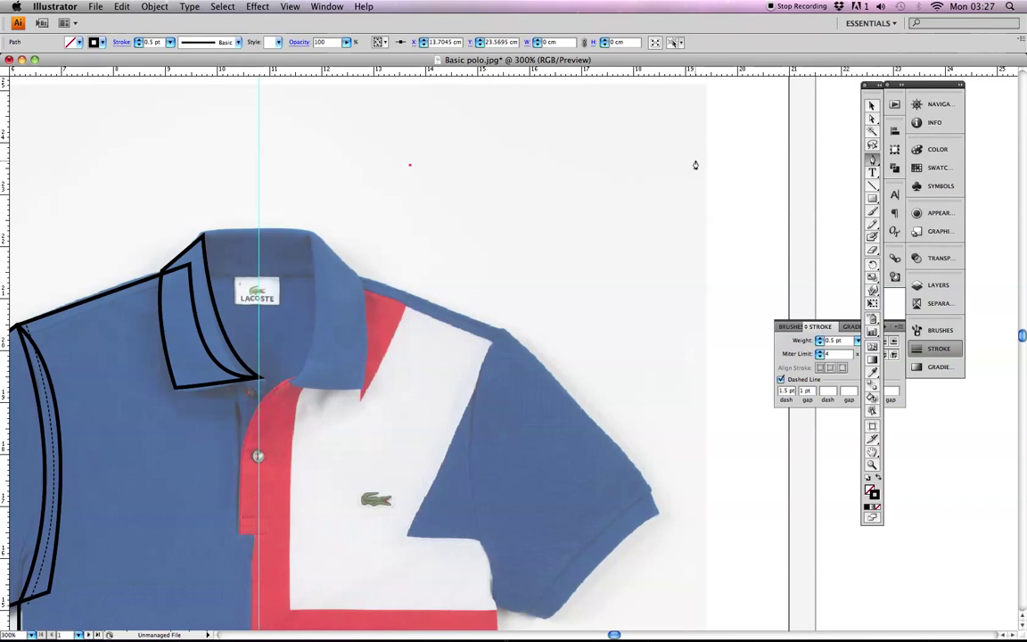
click(694, 164)
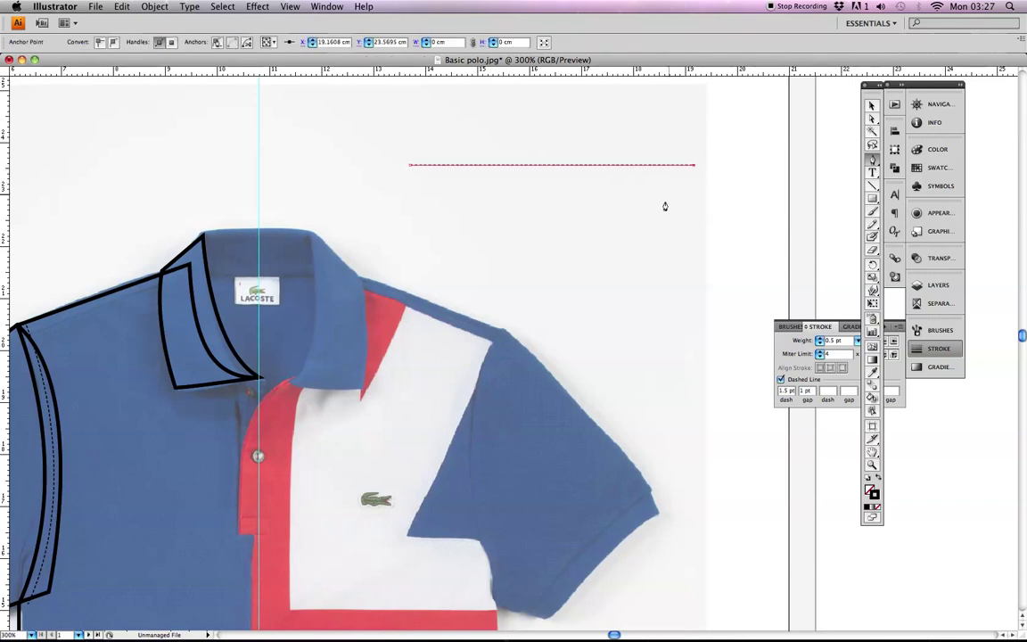
Remove the dashes from the straight line and set its stroke weight to 90 pt
click(780, 379)
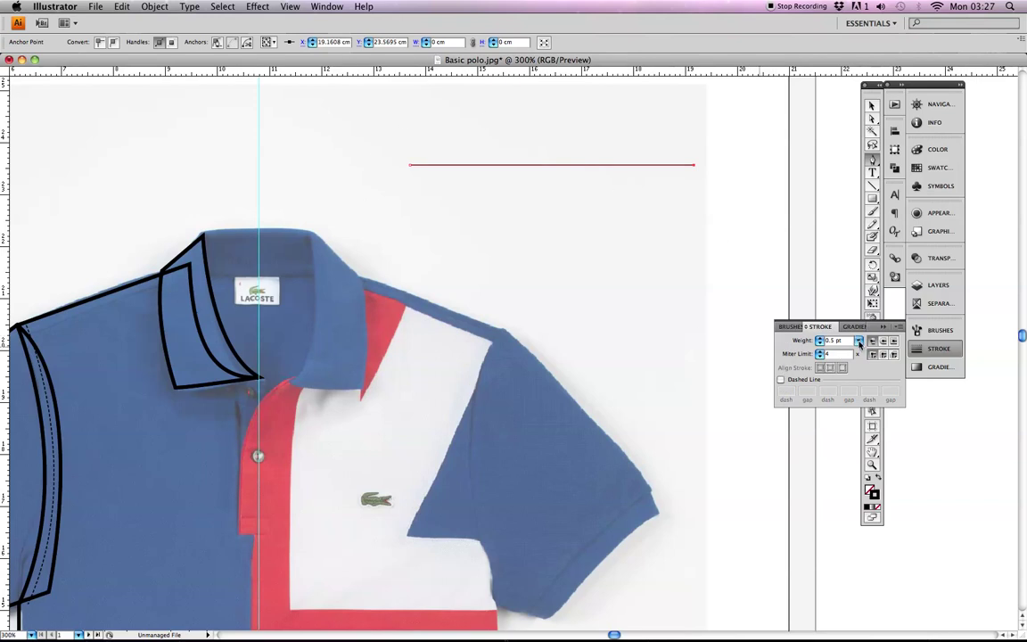
click(858, 342)
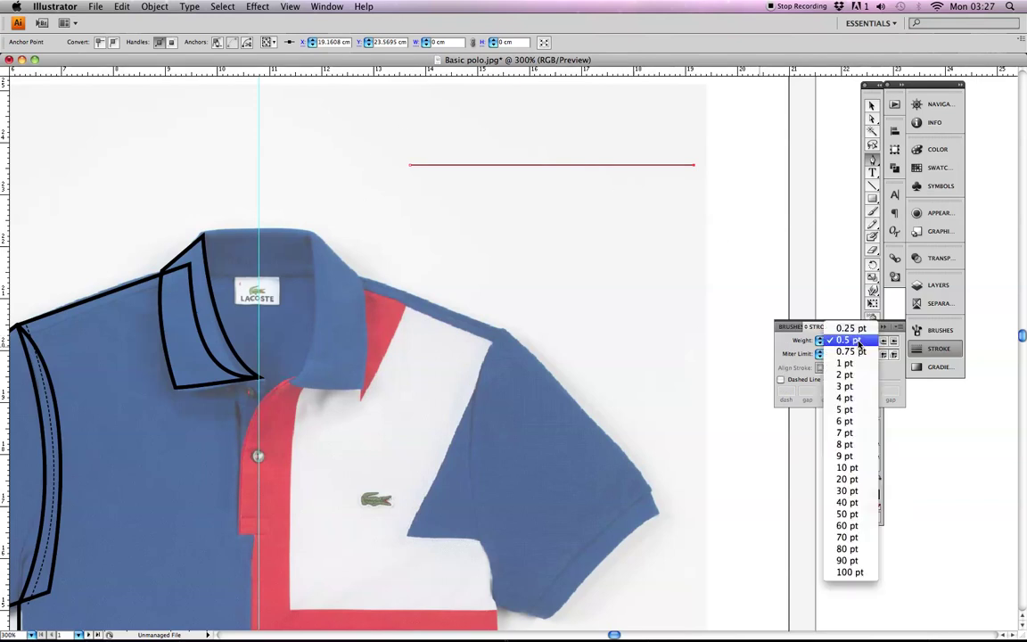
click(845, 559)
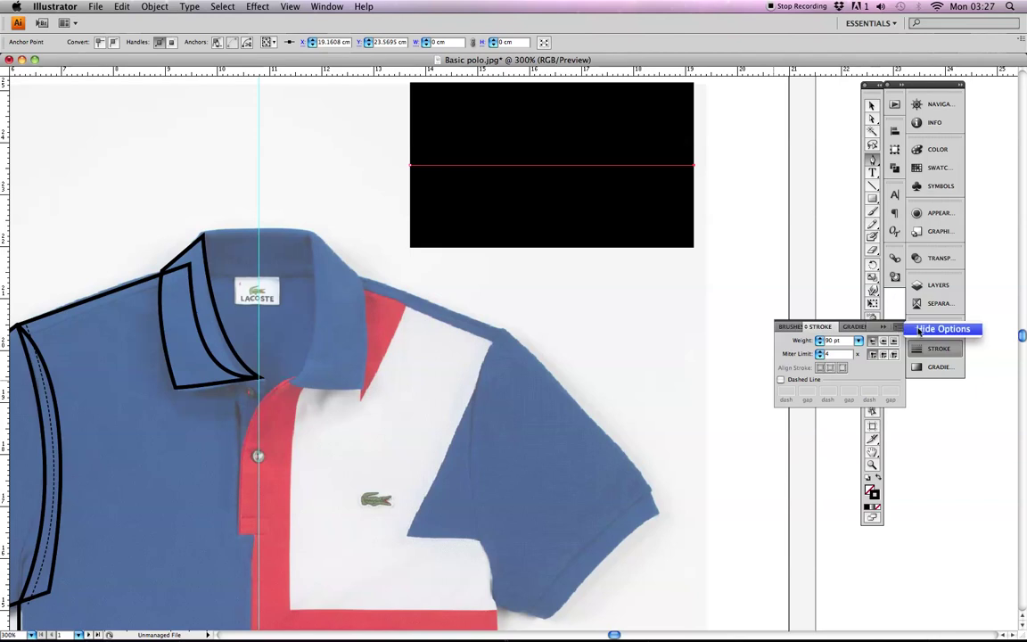
Make the thick straight line dashed and set its stroke weight to 60 pt
click(780, 381)
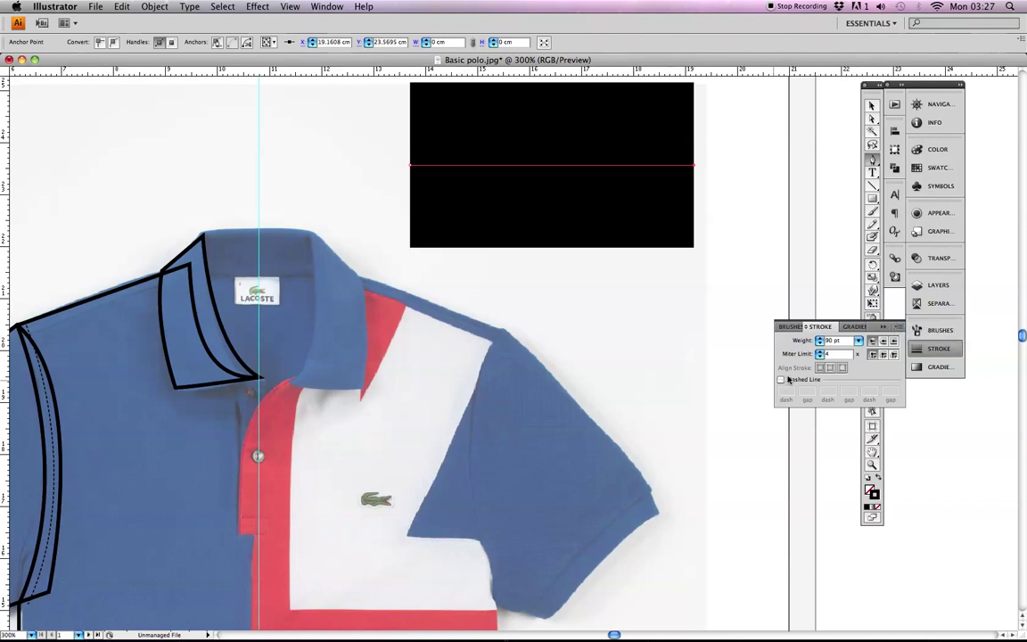
click(781, 380)
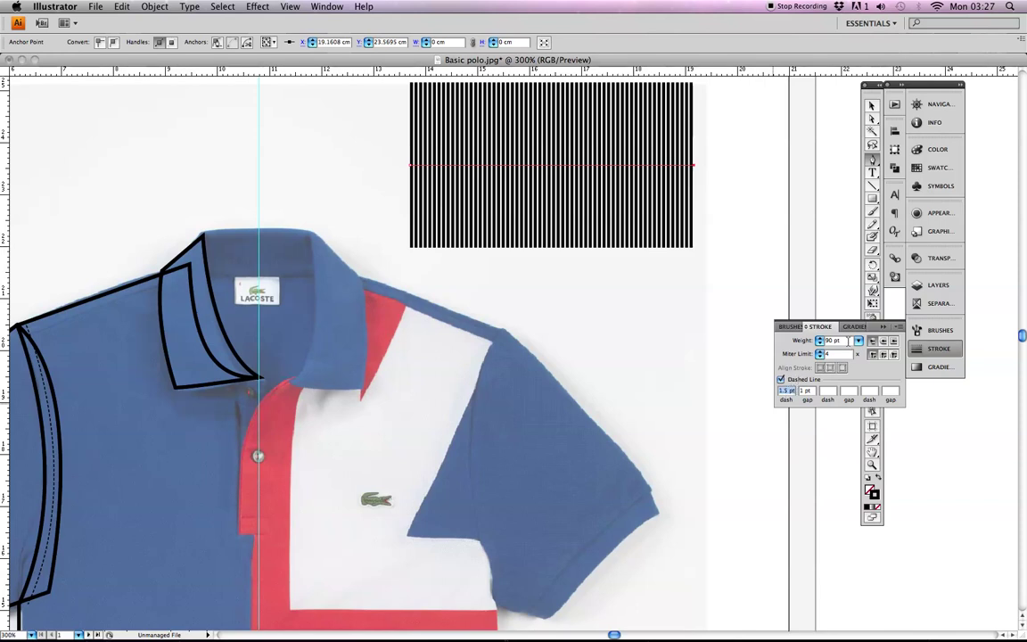
click(859, 342)
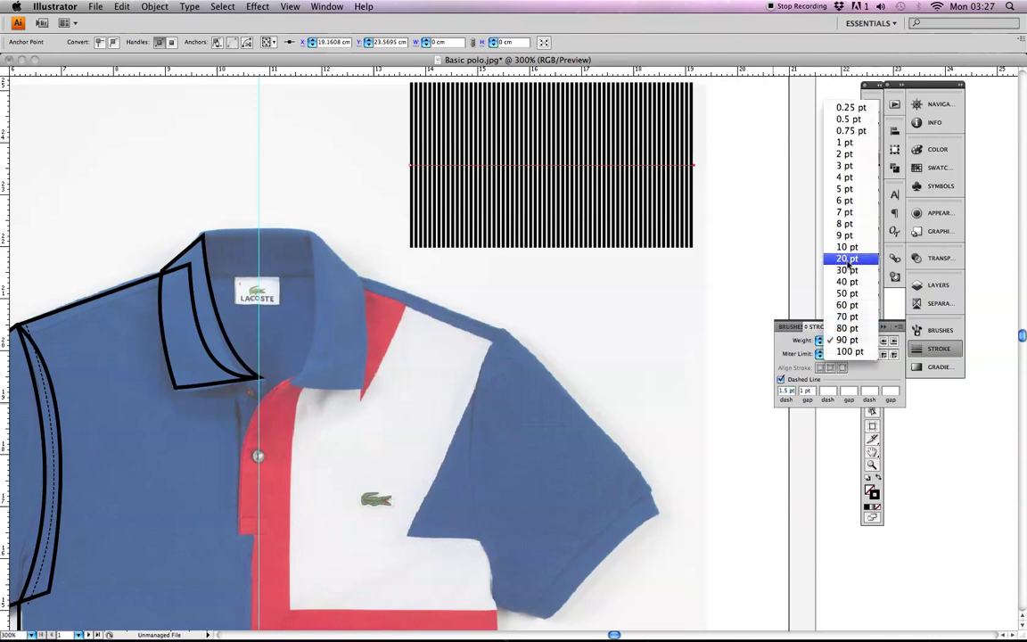
click(847, 305)
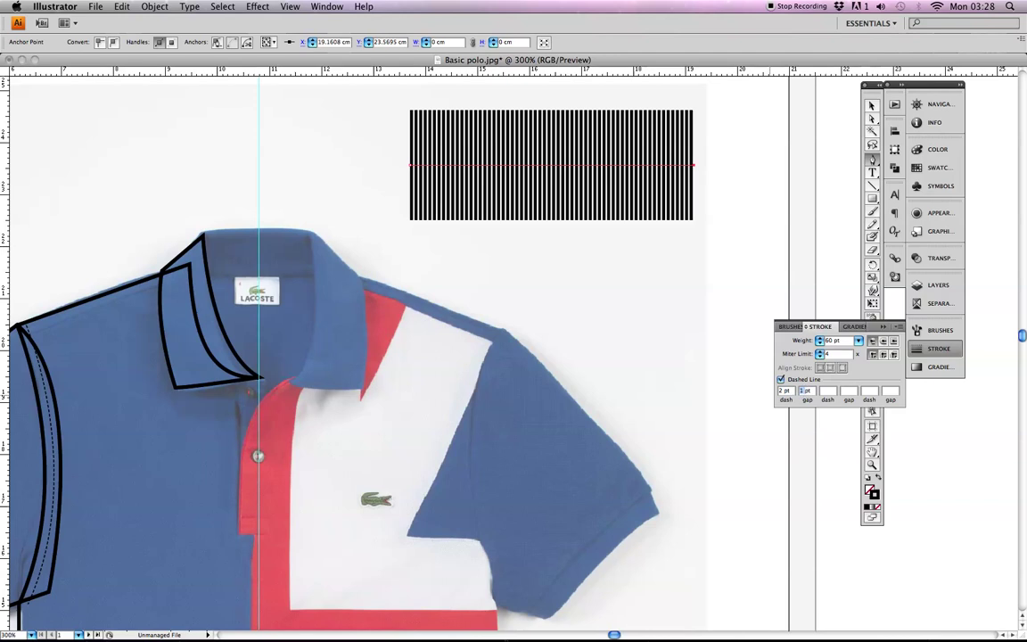
Set the line's dash pattern to a 1.5 pt dash and a 1.5 pt gap for an even stripe
text(2)
key(Return)
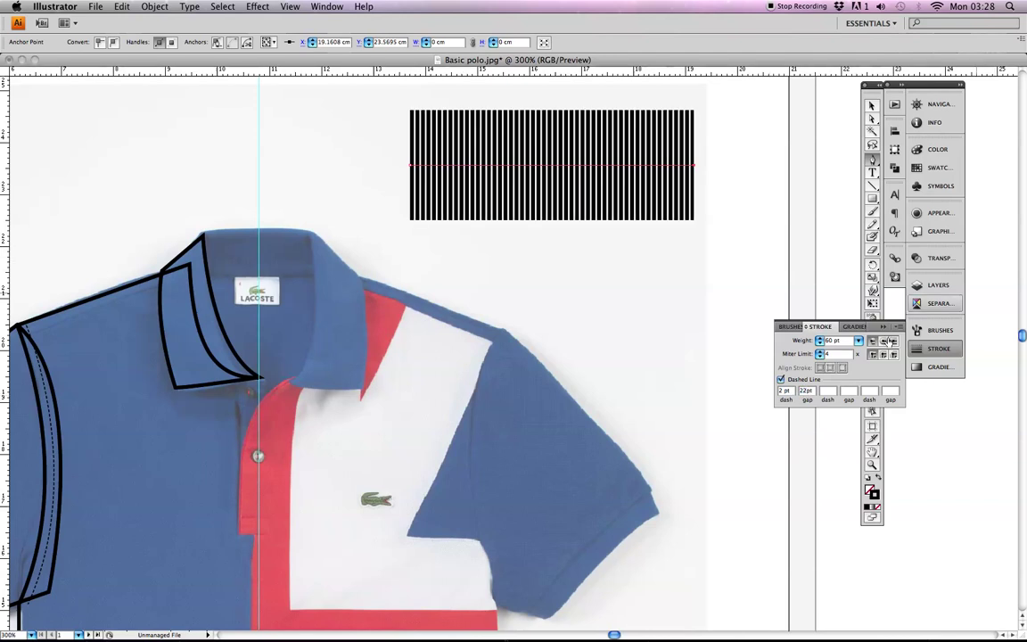
click(784, 391)
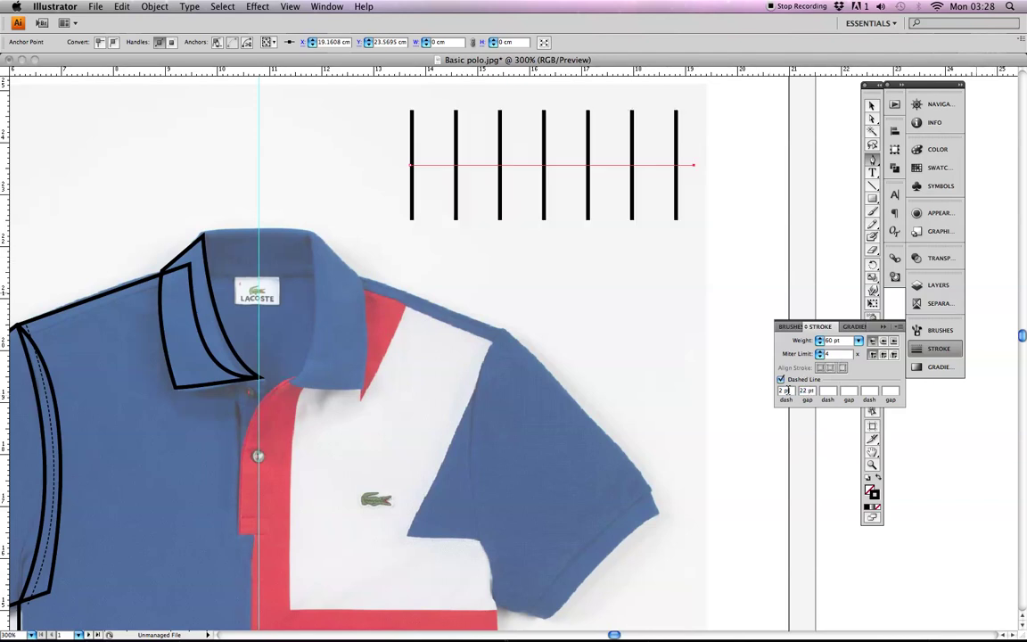
text(1pt)
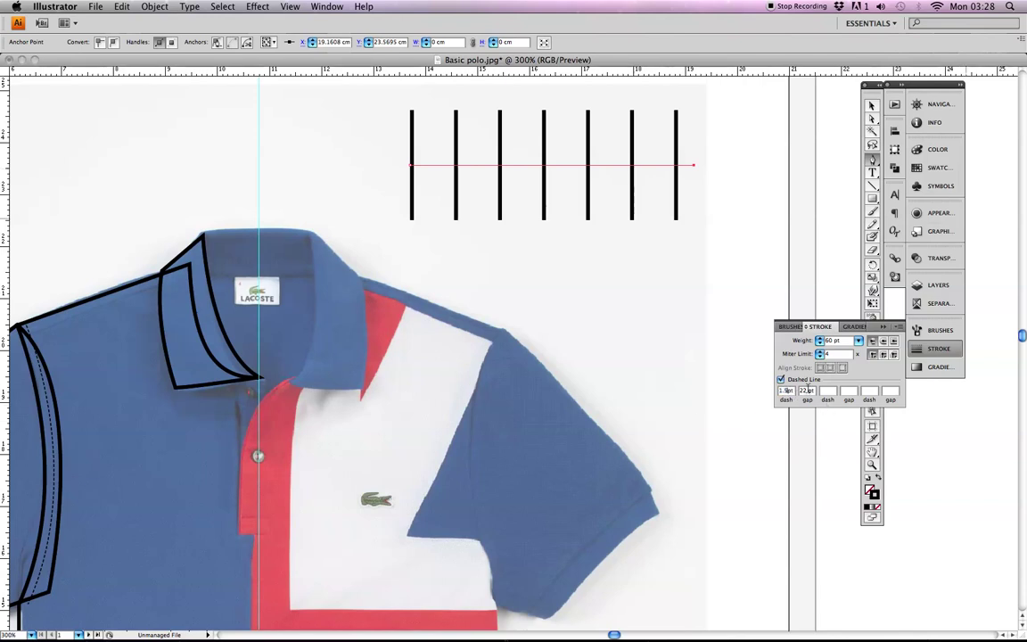
key(Tab)
text(13)
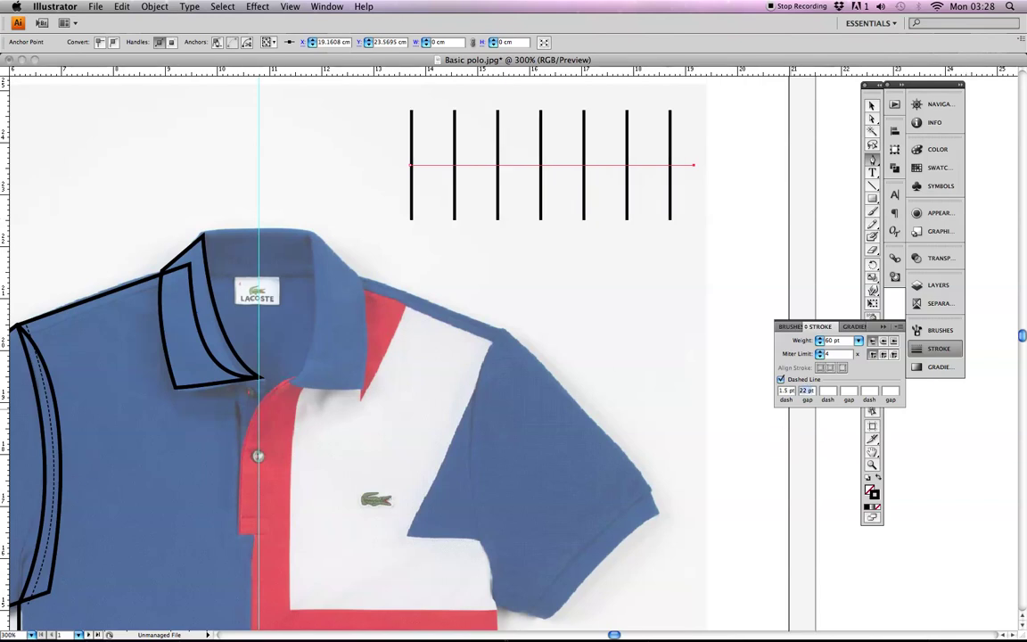
text(5)
click(800, 359)
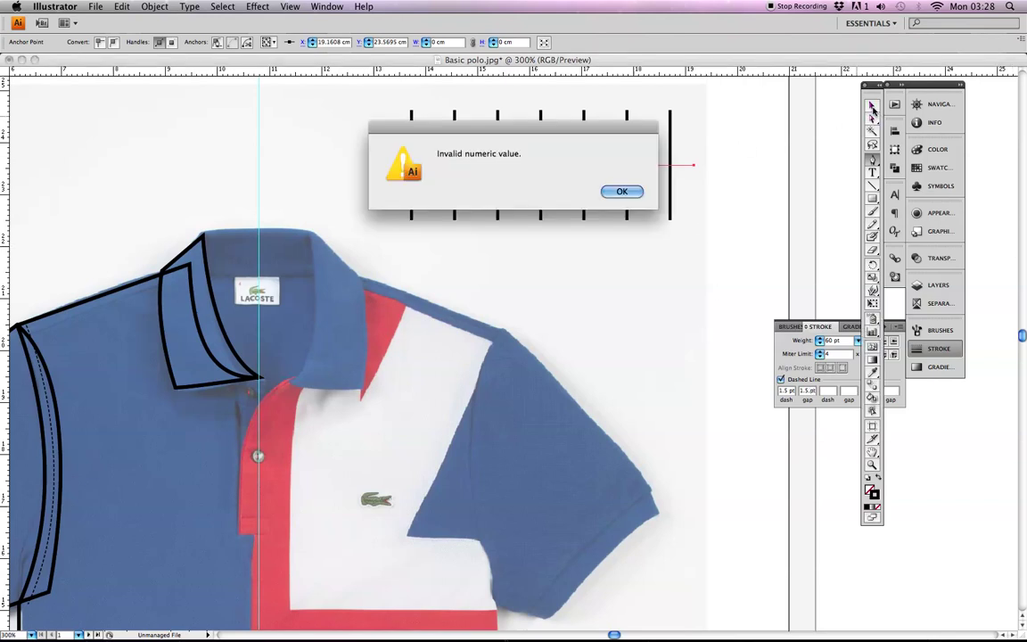
click(622, 192)
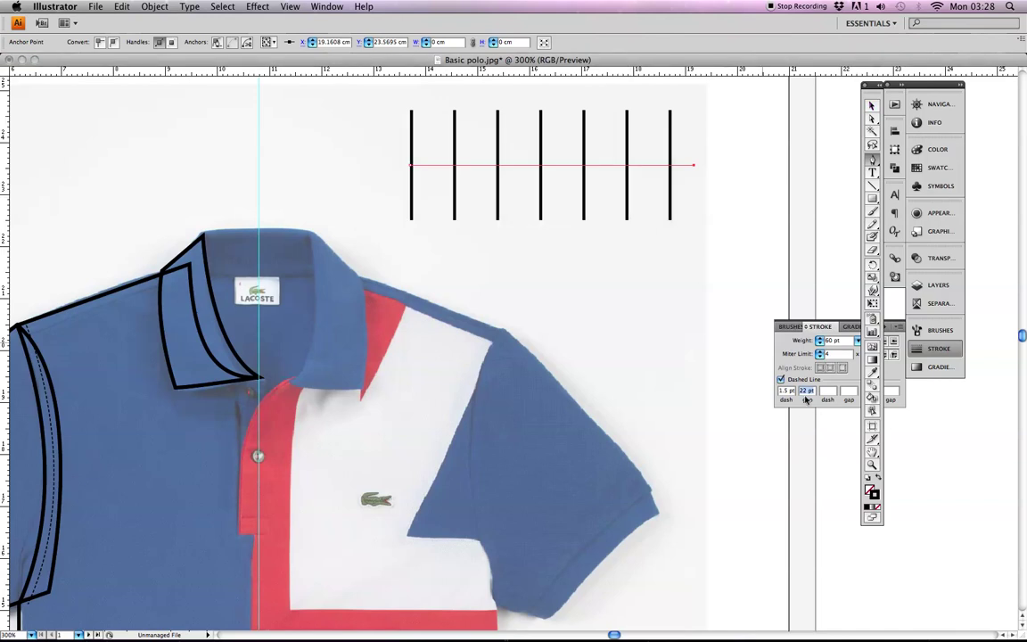
text(1.5)
key(Return)
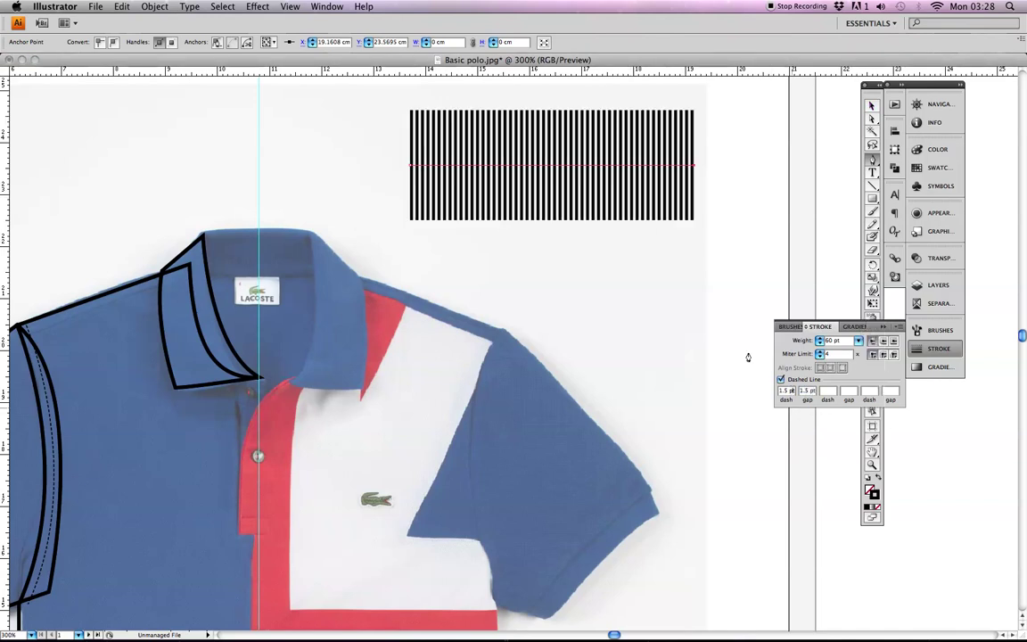
Reselect the striped line and float the Brushes palette separately over the artwork
click(872, 105)
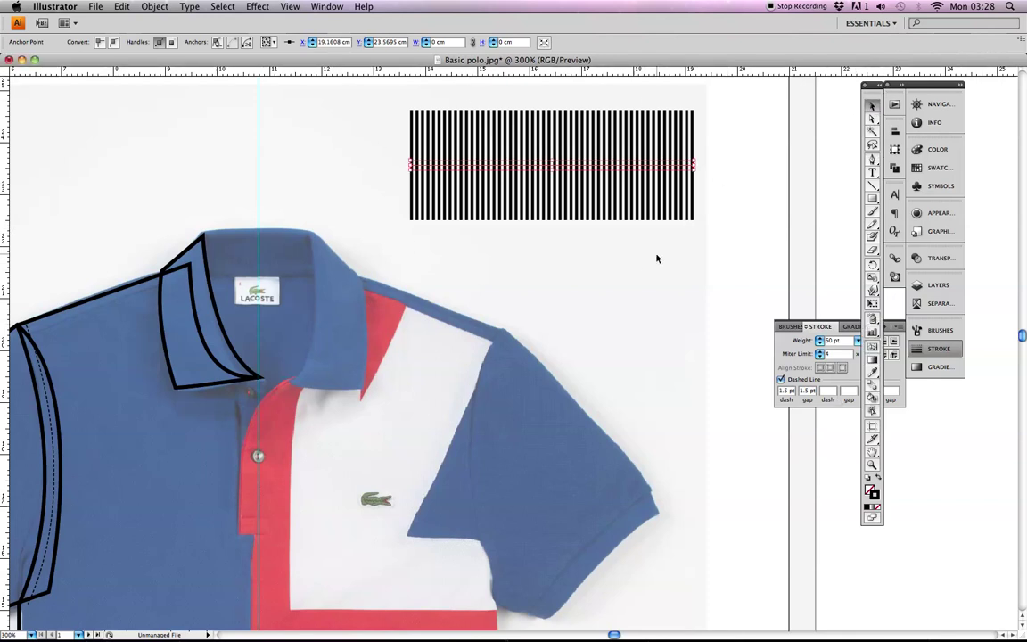
click(670, 230)
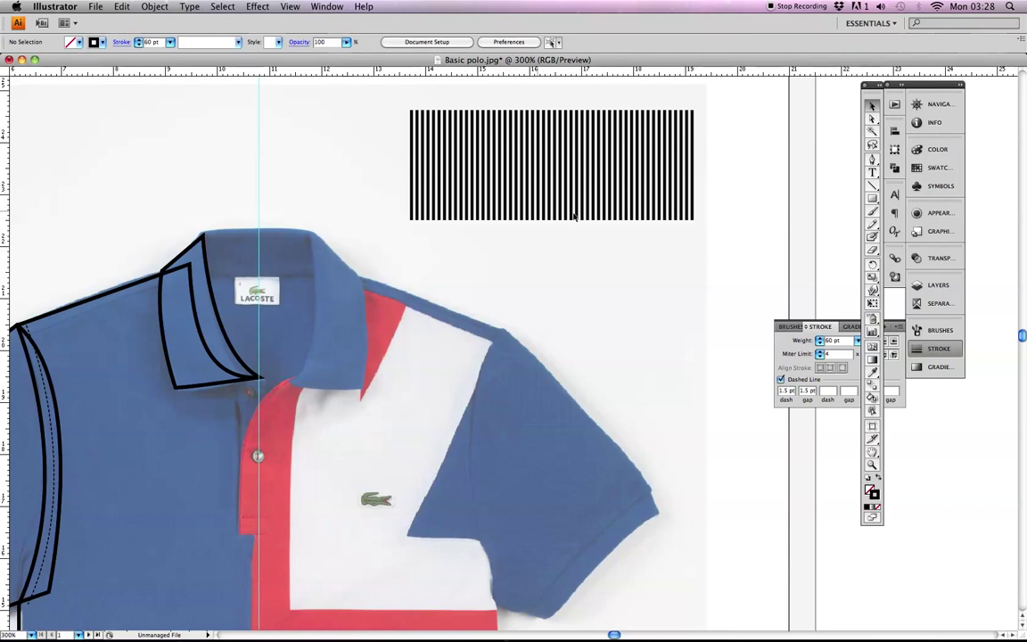
drag(437, 152, 733, 227)
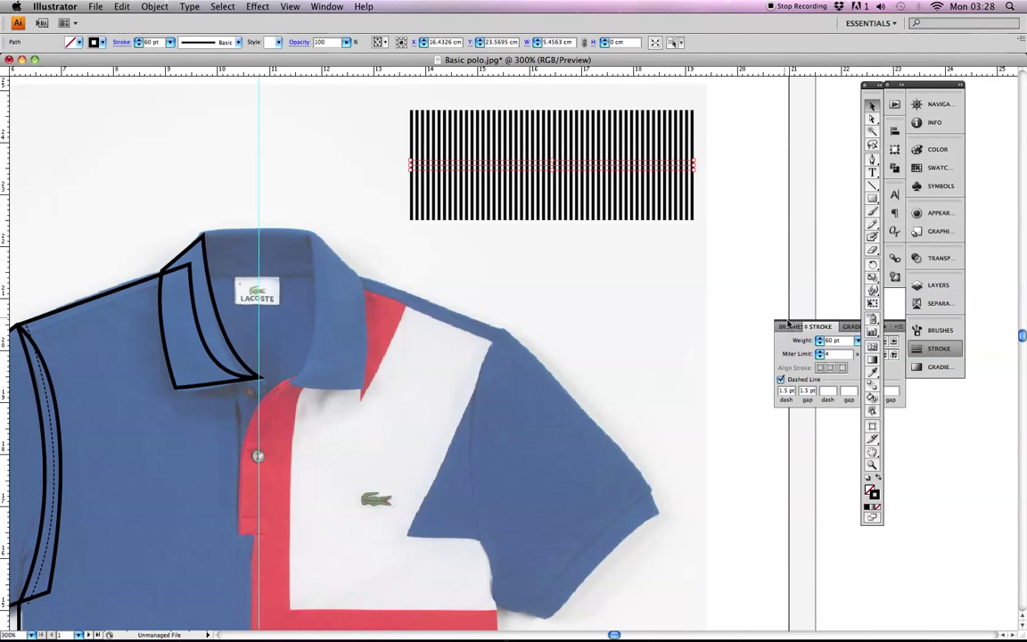
mouse_move(790, 330)
mouse_down()
mouse_move(716, 298)
mouse_move(481, 301)
mouse_move(360, 272)
mouse_move(406, 297)
mouse_up()
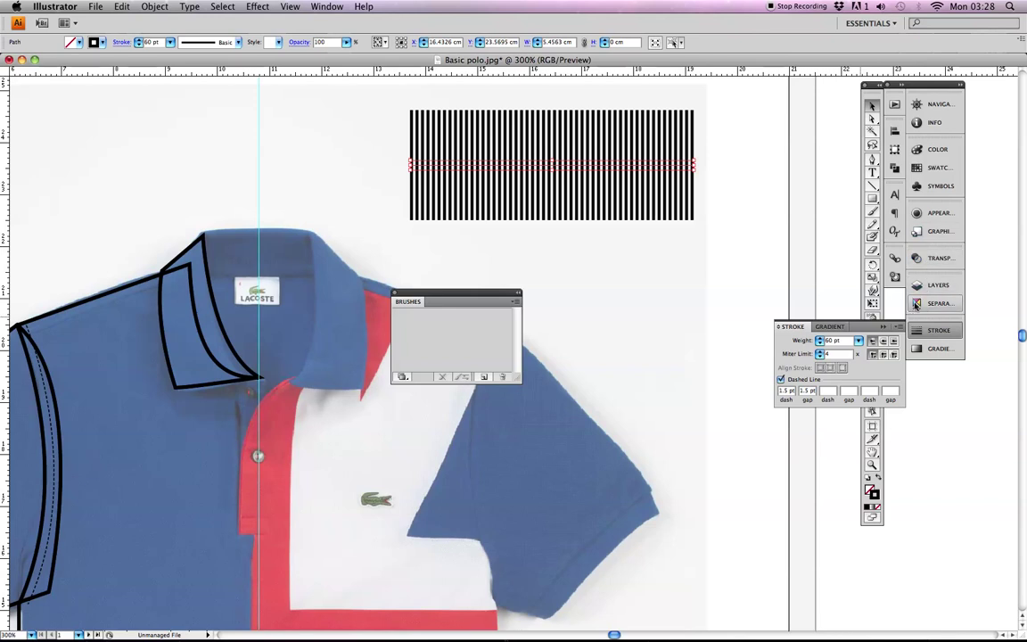
click(323, 6)
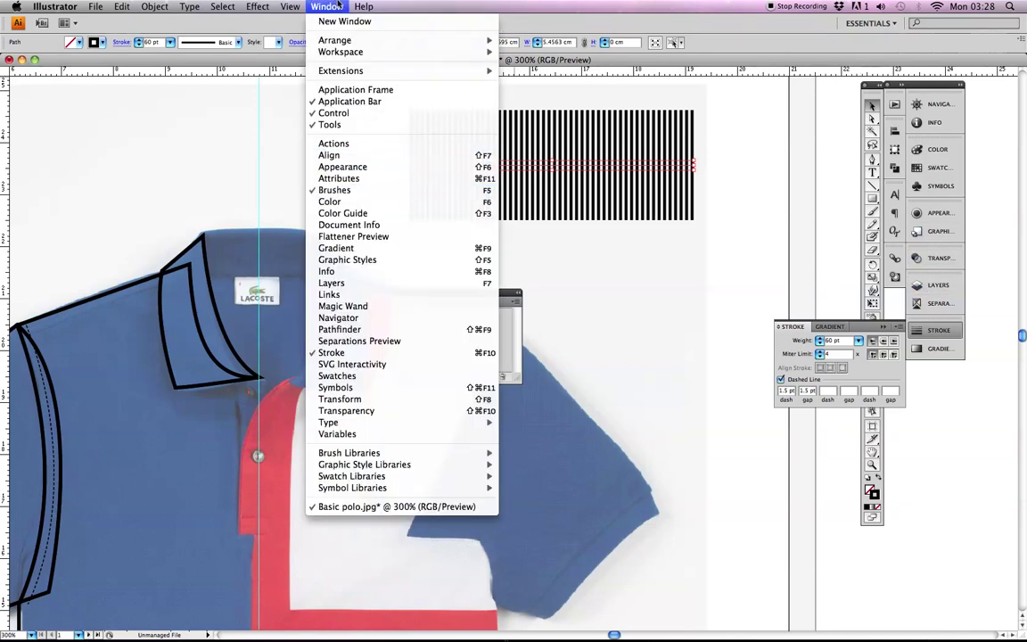
click(339, 6)
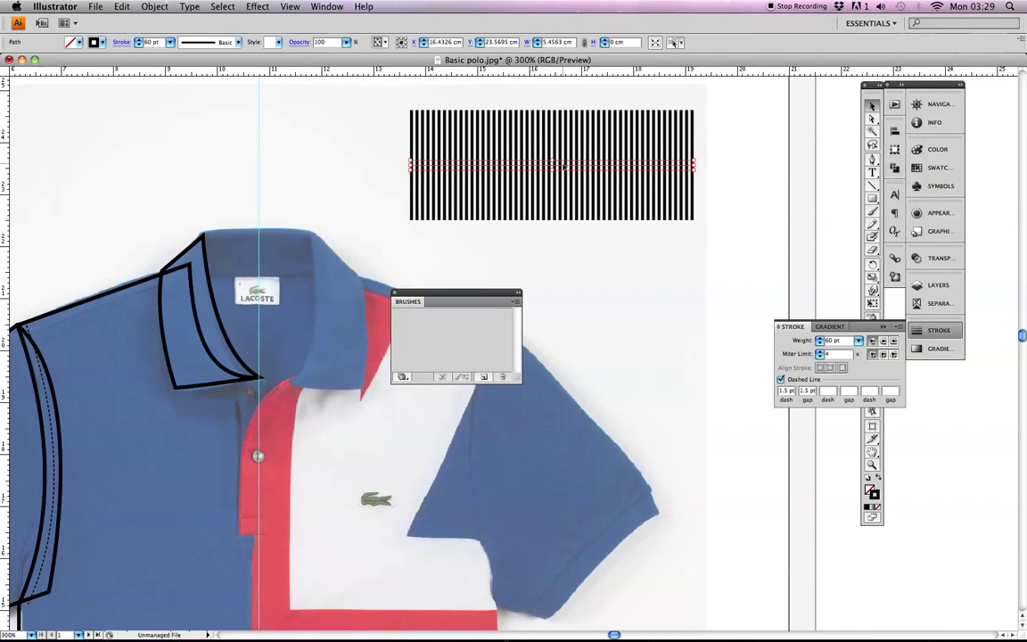
Add the striped line to the brushes as a new pattern brush
double_click(554, 166)
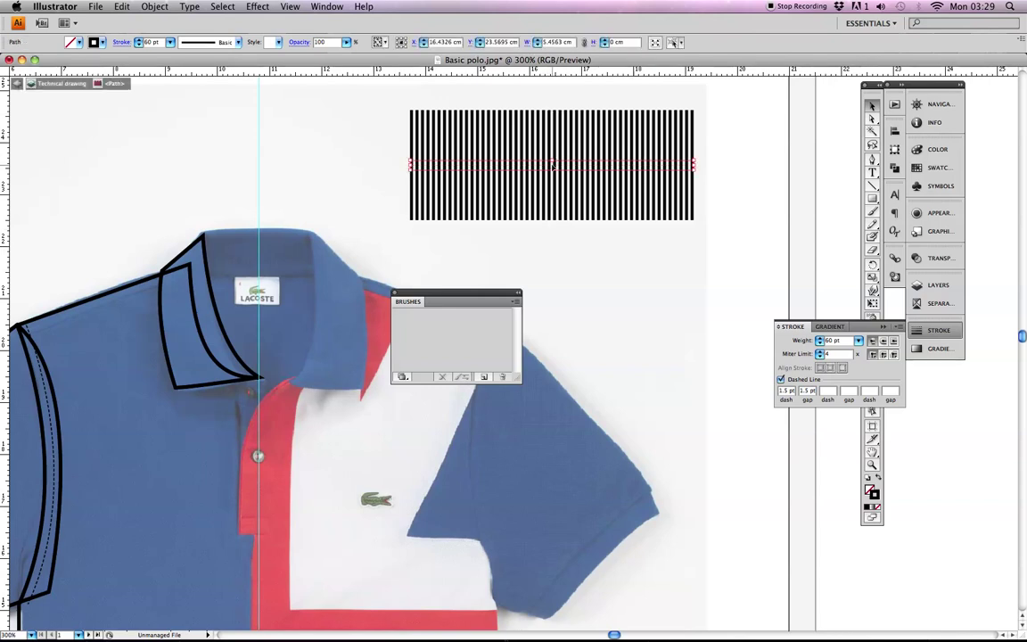
mouse_move(554, 165)
mouse_down()
mouse_move(499, 205)
mouse_move(469, 328)
mouse_move(486, 348)
mouse_move(506, 345)
mouse_up()
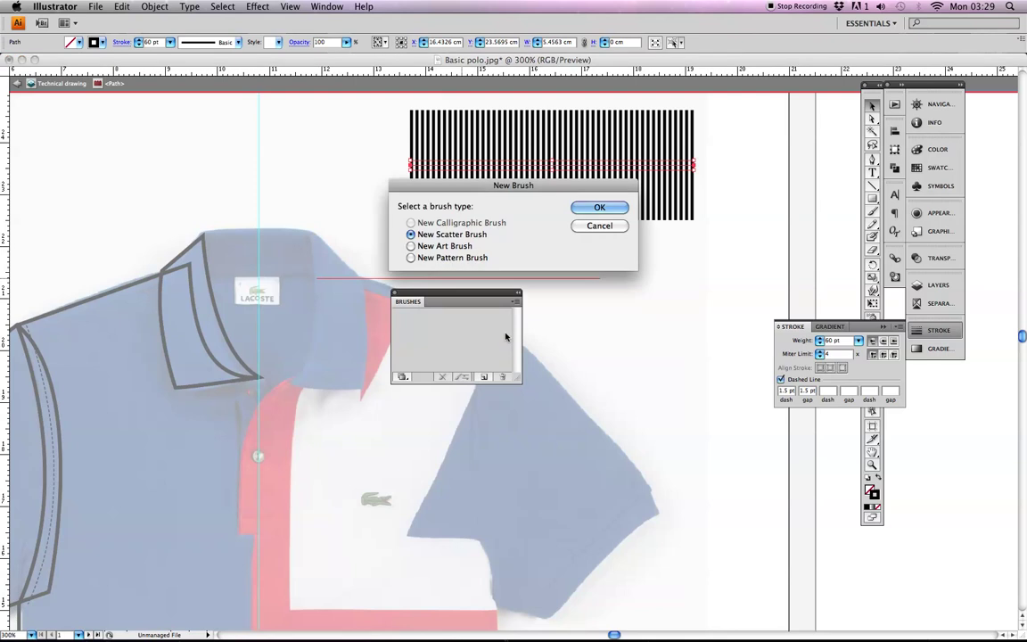
click(411, 257)
click(597, 207)
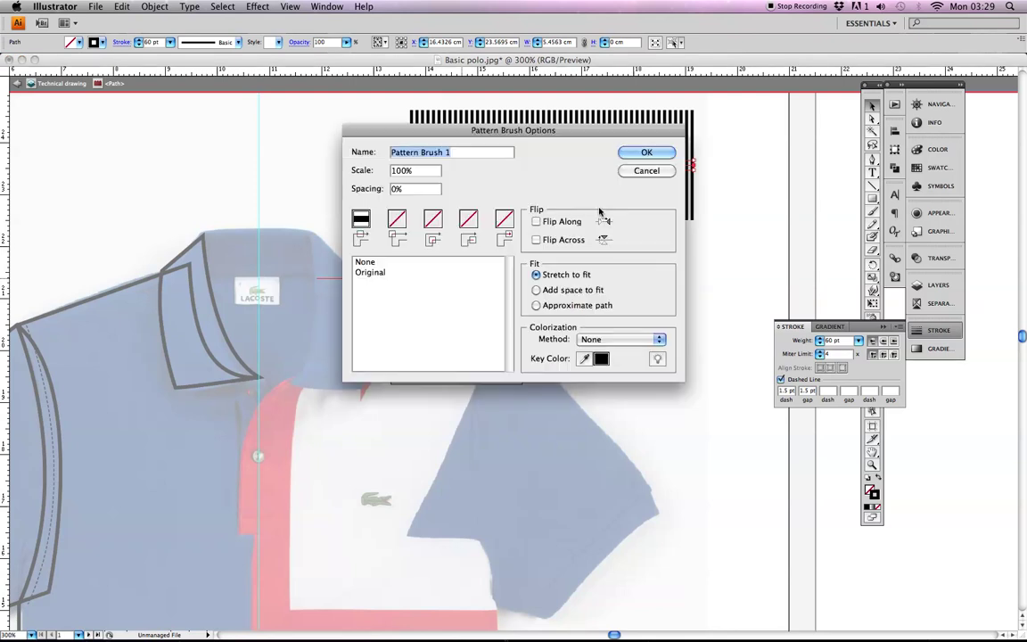
Set the pattern brush to fit by Approximate path and name it Ribbing
click(536, 306)
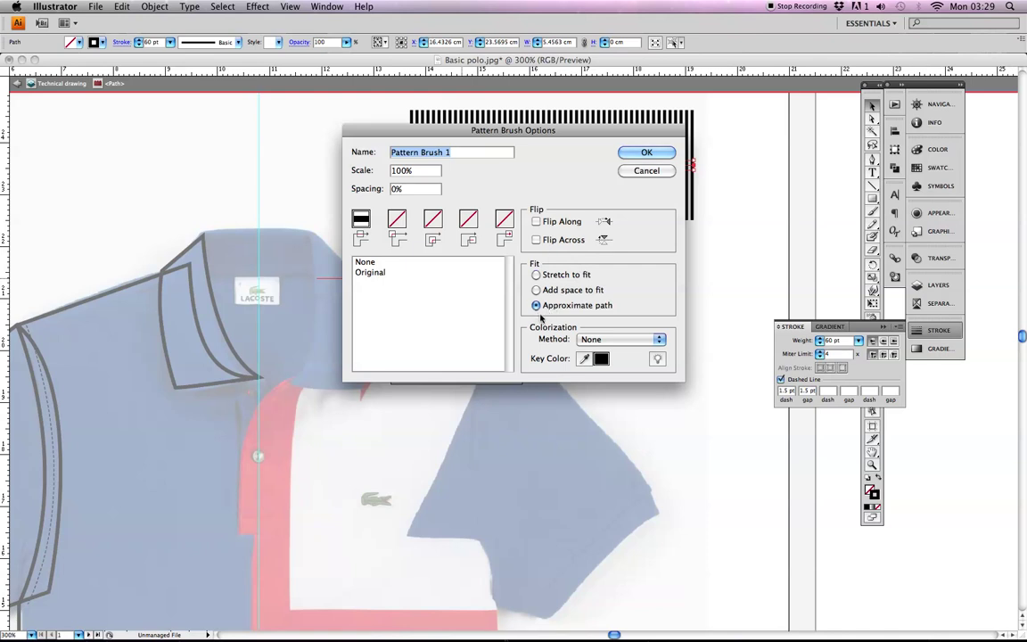
click(488, 156)
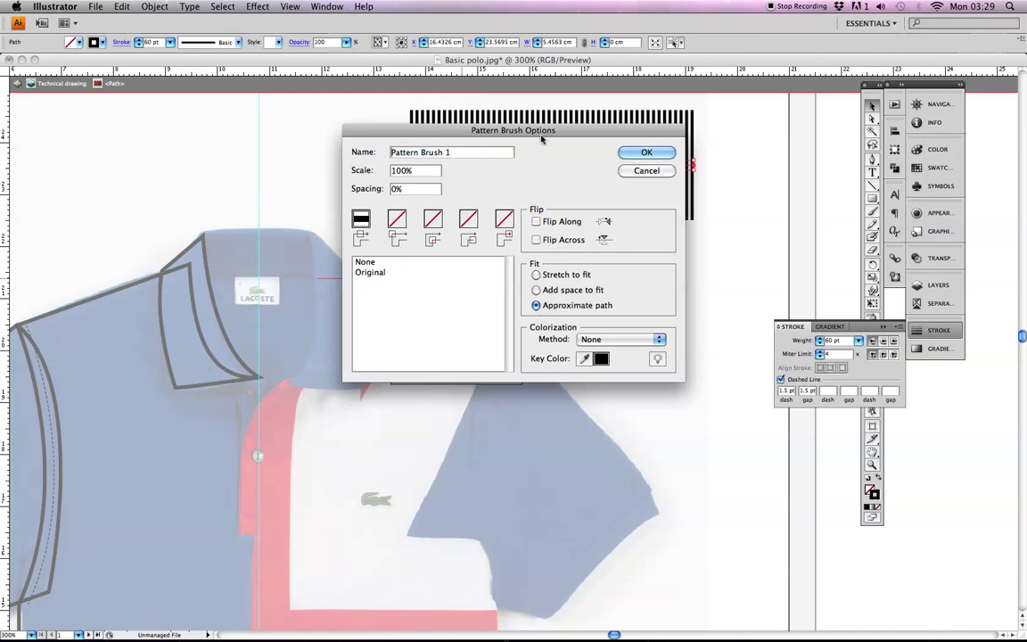
triple_click(406, 151)
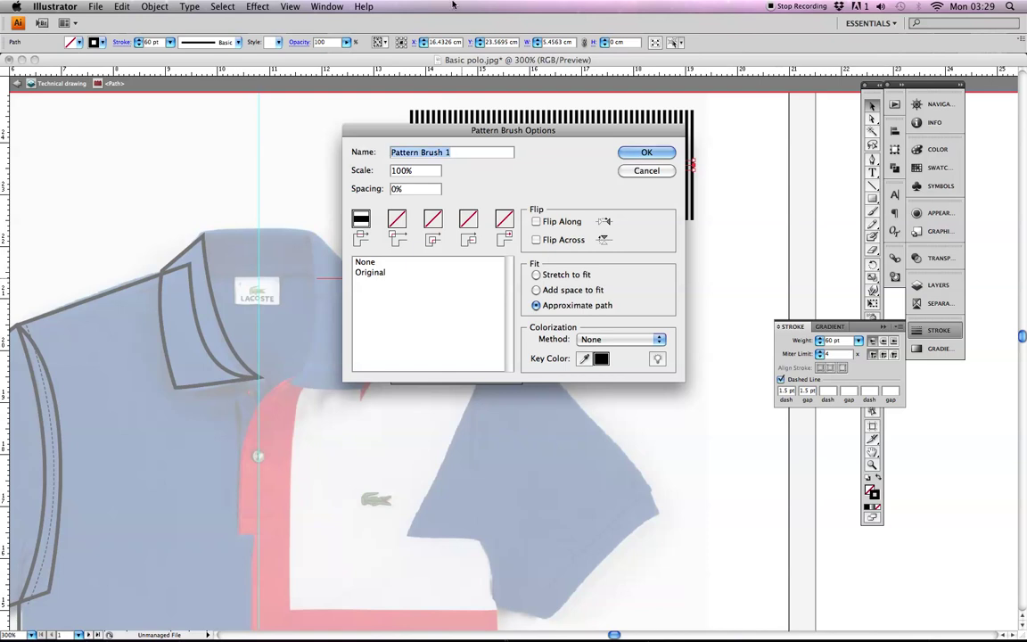
text(Rivb)
key(BackSpace)
key(BackSpace)
key(BackSpace)
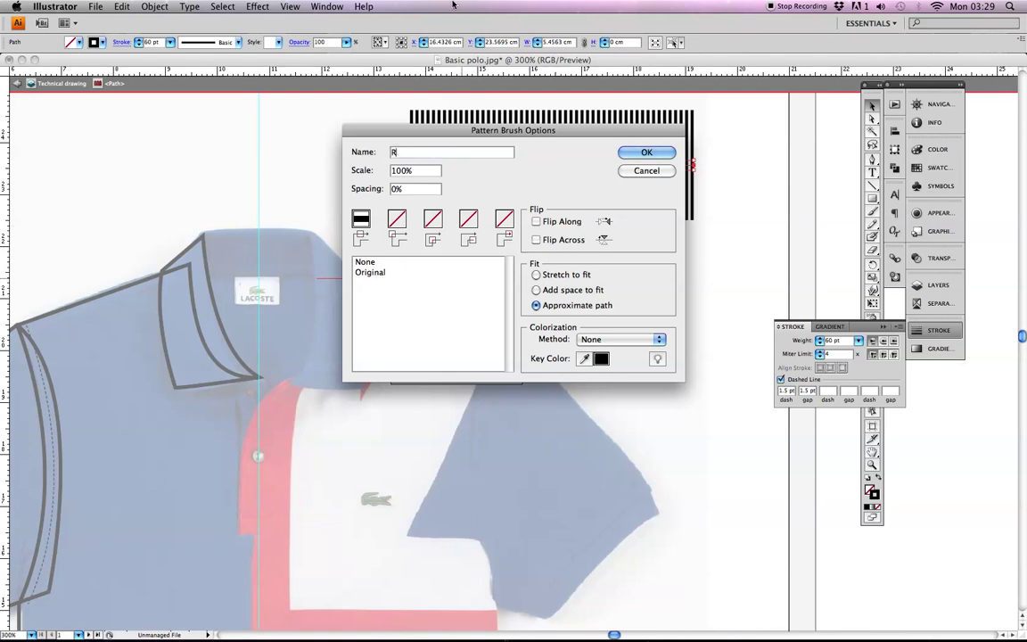
text(ibbing)
Set the Ribbing brush's colorization method to Tints and Shades and create the brush
click(659, 343)
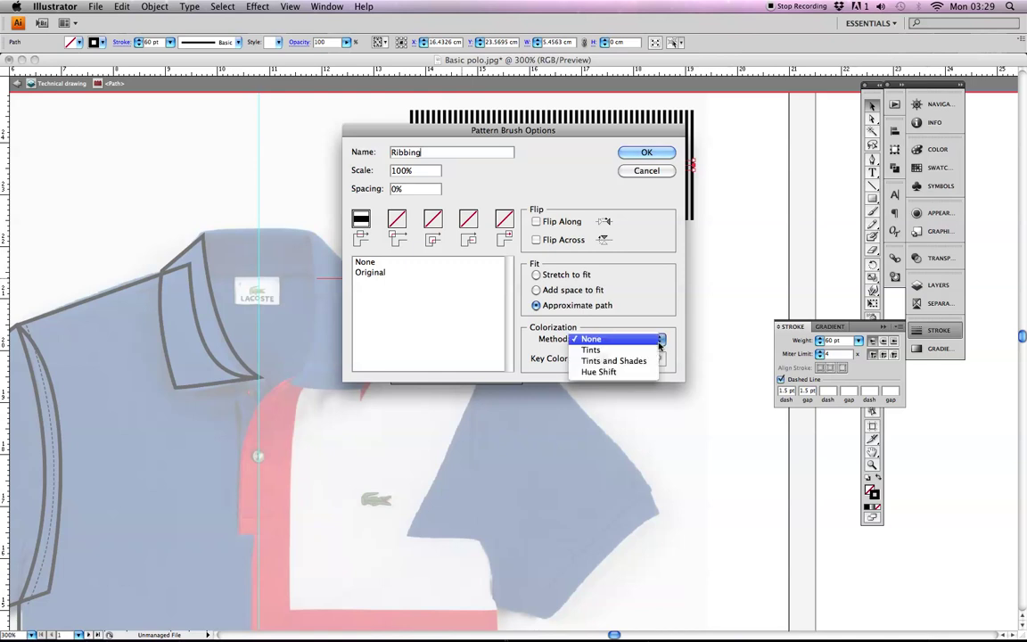
click(644, 361)
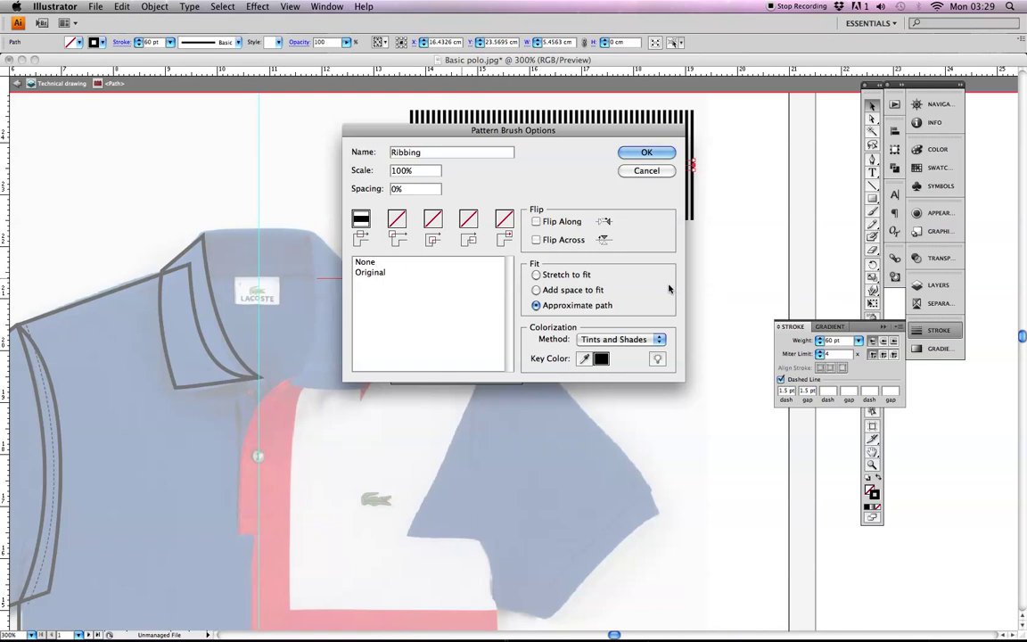
click(660, 342)
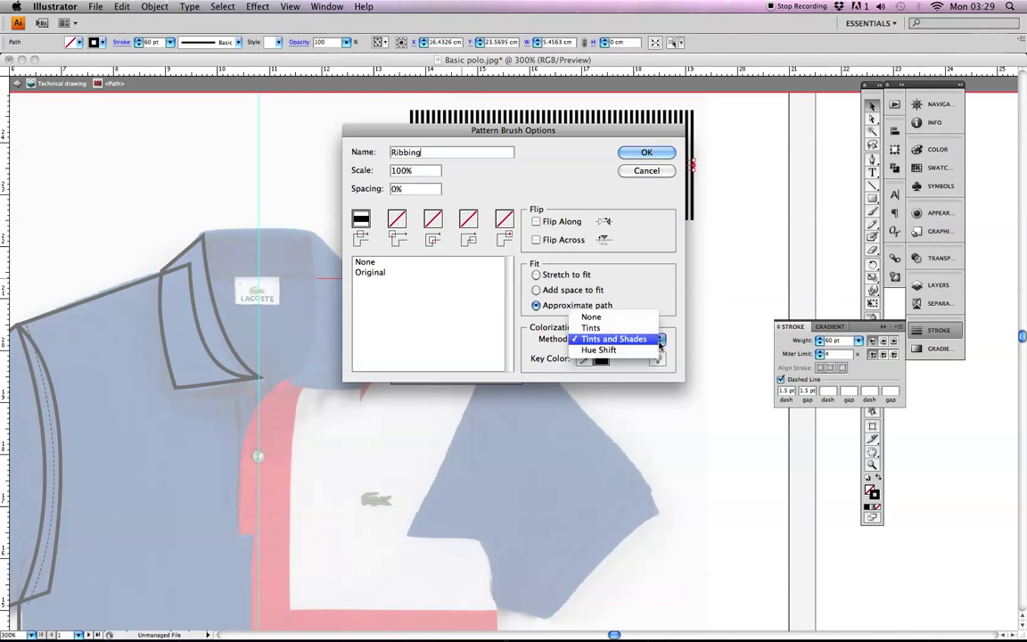
click(657, 340)
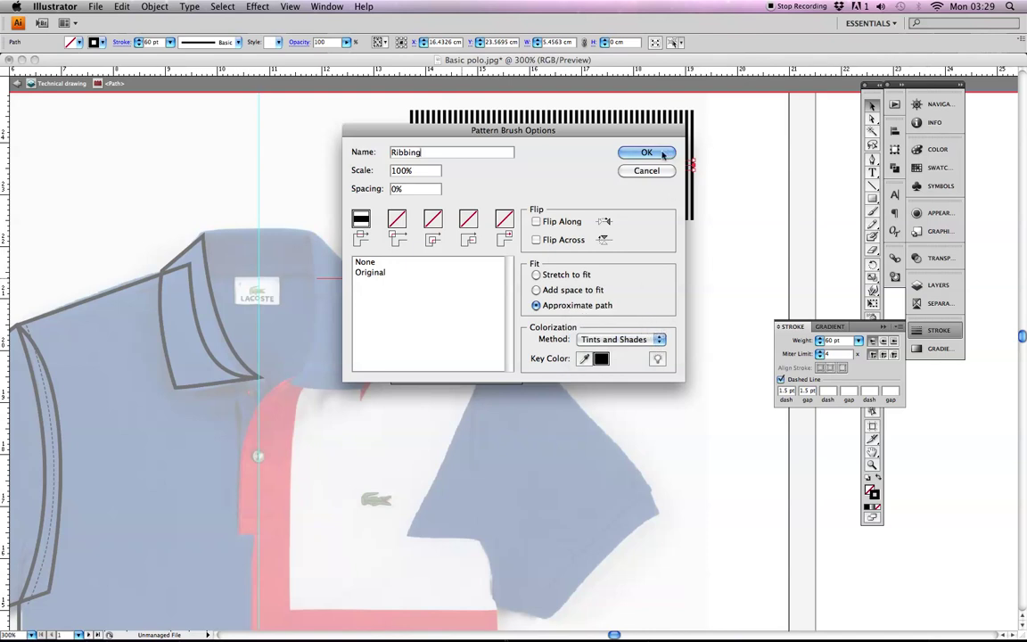
click(664, 153)
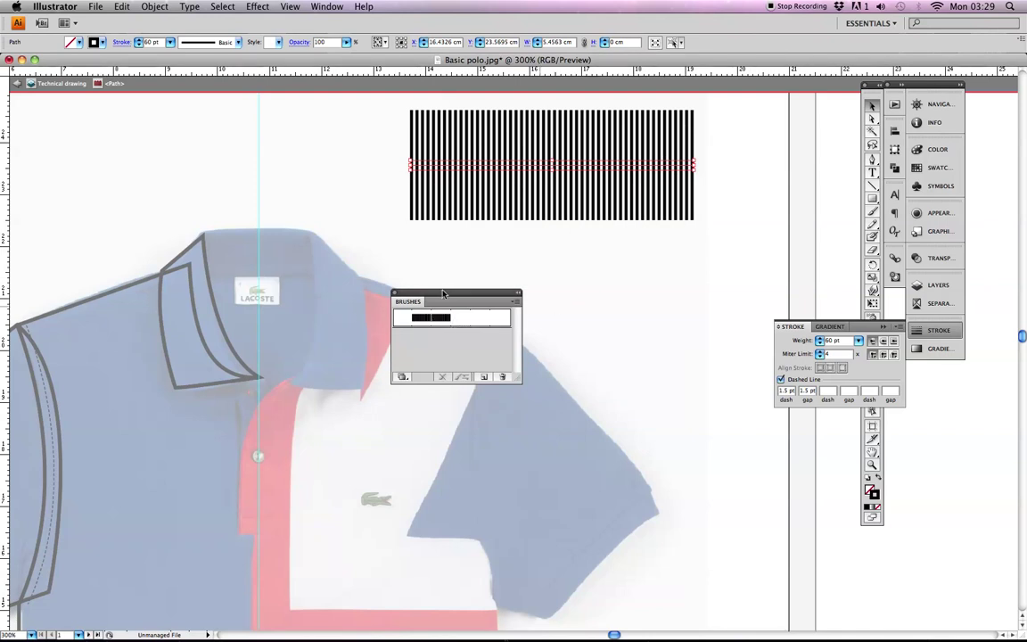
Test the Ribbing brush with a curved Pen tool path across the shirt's chest, and undo the test path
drag(457, 294, 680, 292)
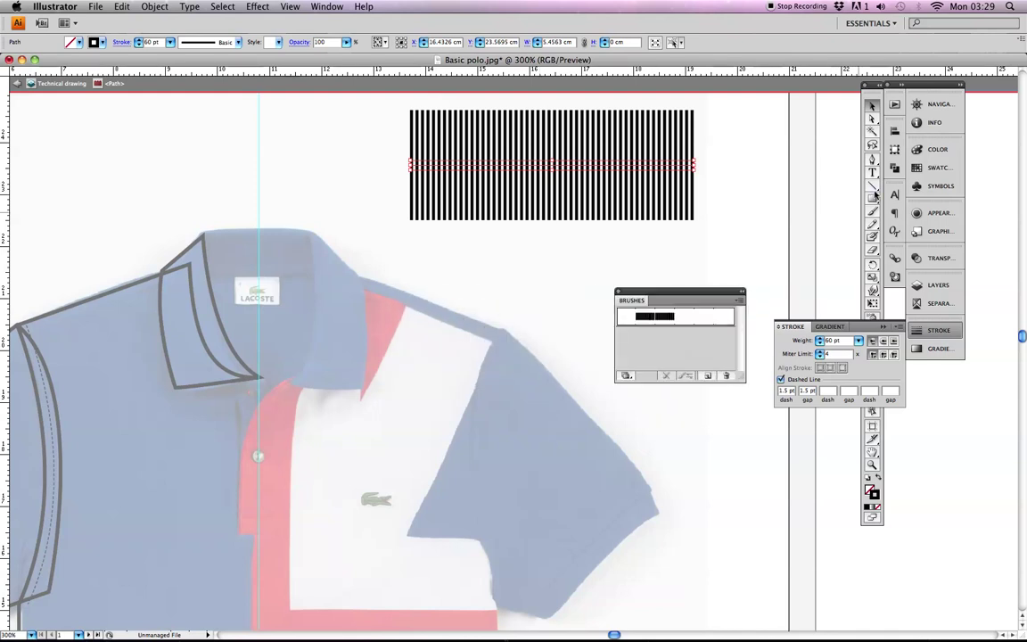
click(871, 159)
drag(293, 416, 389, 394)
mouse_move(472, 448)
mouse_down()
mouse_move(569, 451)
mouse_move(575, 442)
mouse_up()
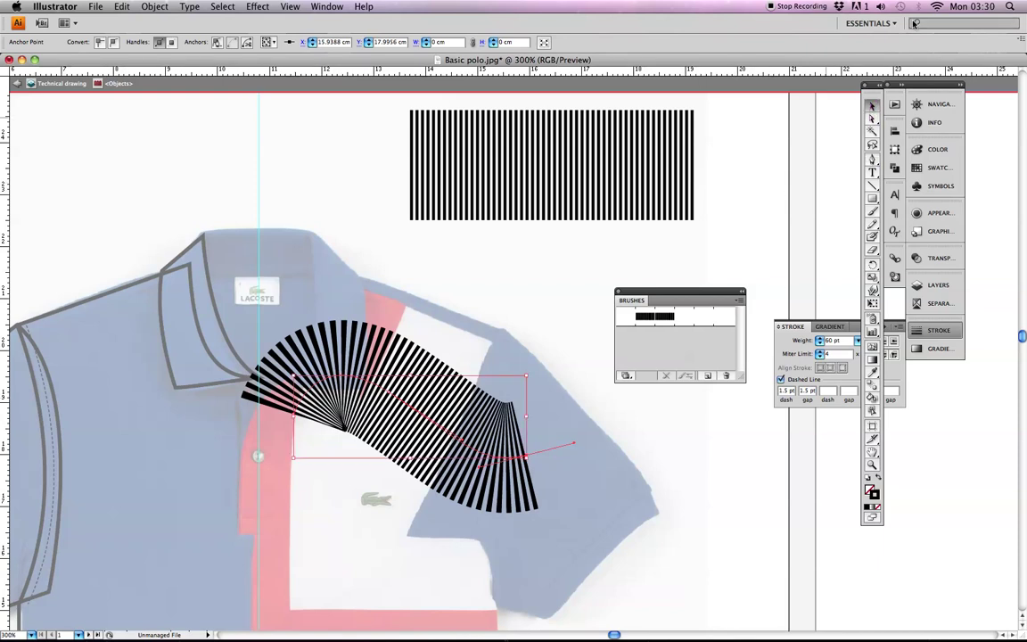
key(super+z)
key(super+z)
key(super+z)
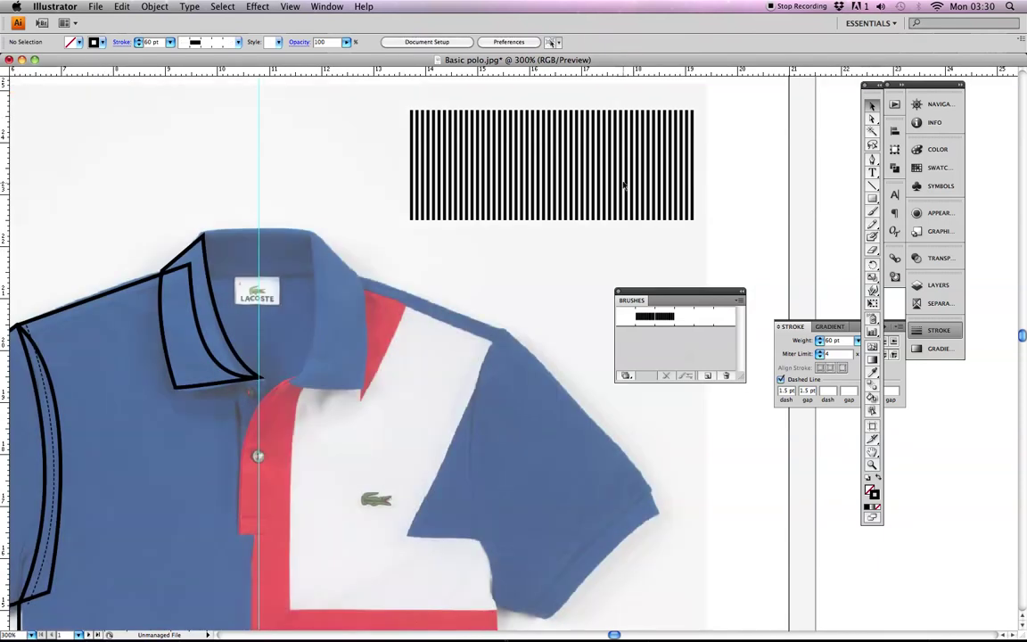
Delete the striped sample line above the shirt
drag(397, 138, 705, 210)
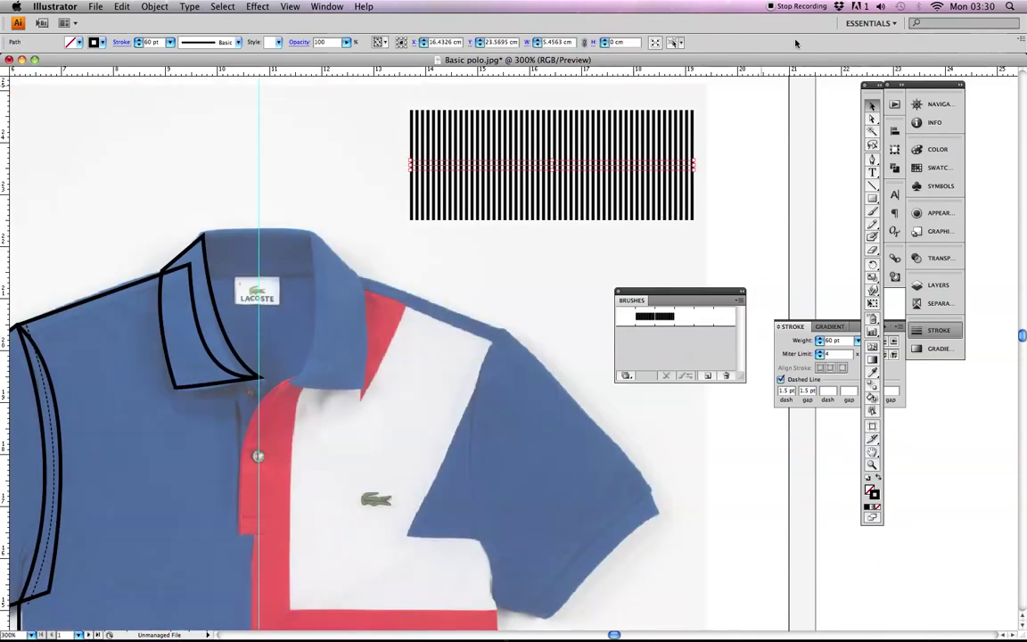
key(Delete)
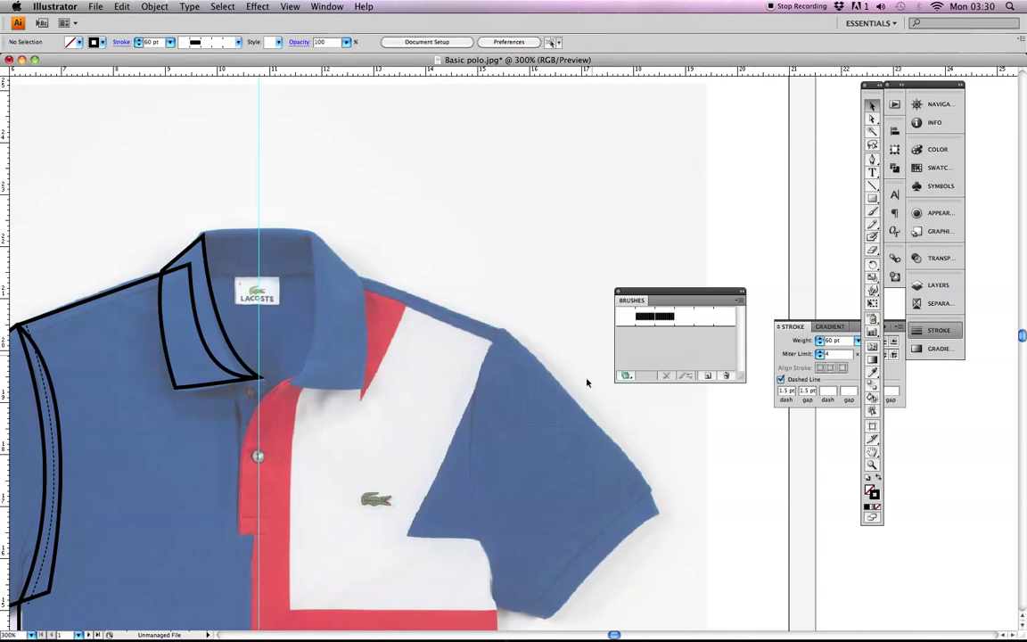
scroll(419, 362, left, 5)
scroll(419, 362, down, 2)
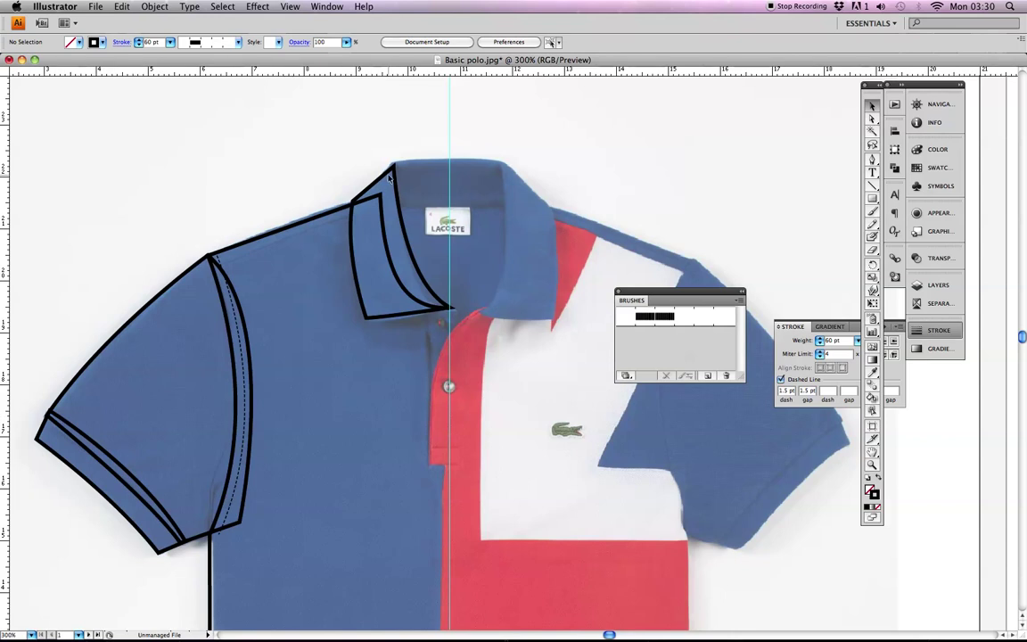
Duplicate the collar outline and place the copy on the empty background above the shirt's right-hand shoulder
scroll(504, 230, right, 3)
scroll(504, 230, up, 1)
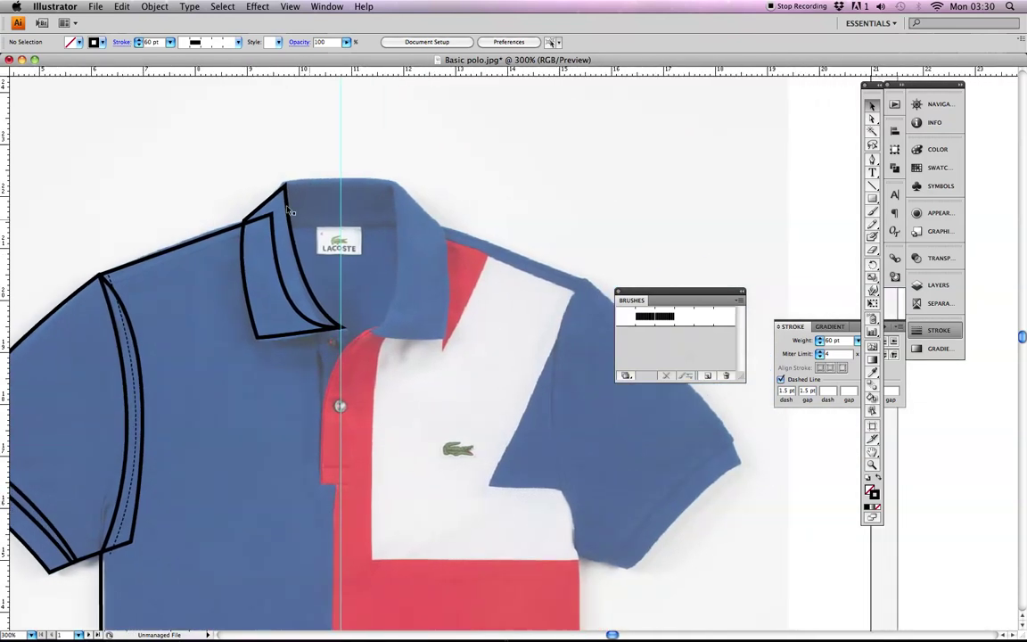
drag(243, 184, 295, 267)
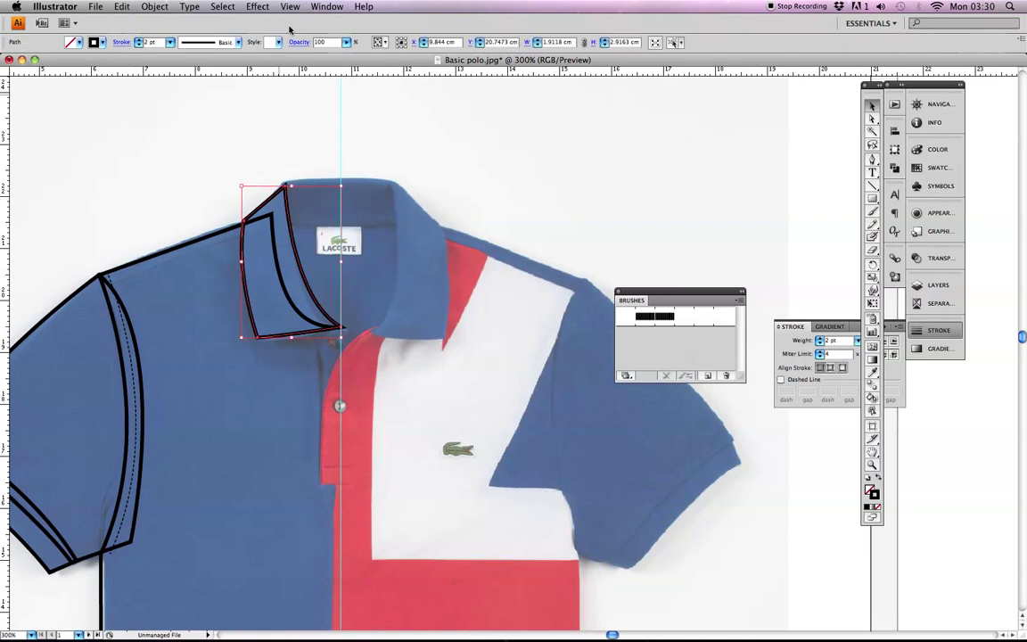
key(super+v)
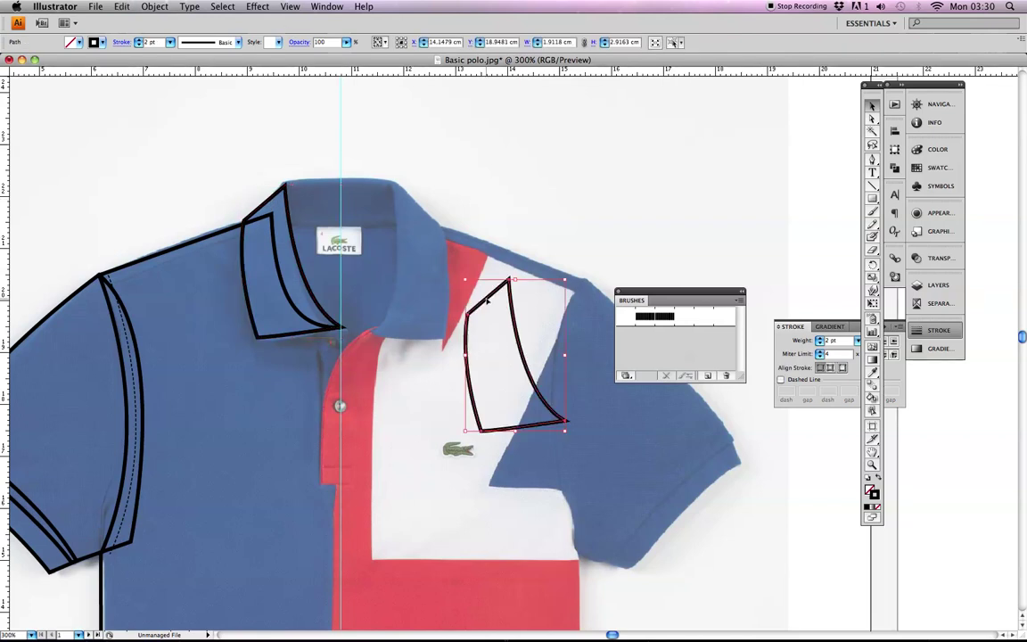
drag(487, 303, 591, 121)
click(634, 159)
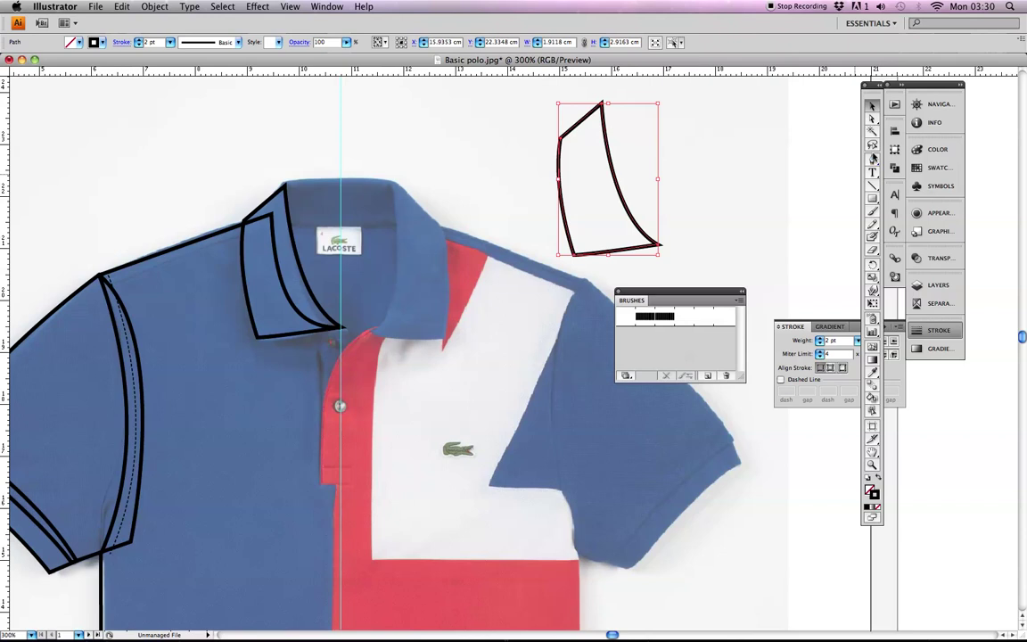
Draw a curved Pen tool path about 3.6 cm tall running lengthwise through the copied collar shape and past both its ends
click(873, 160)
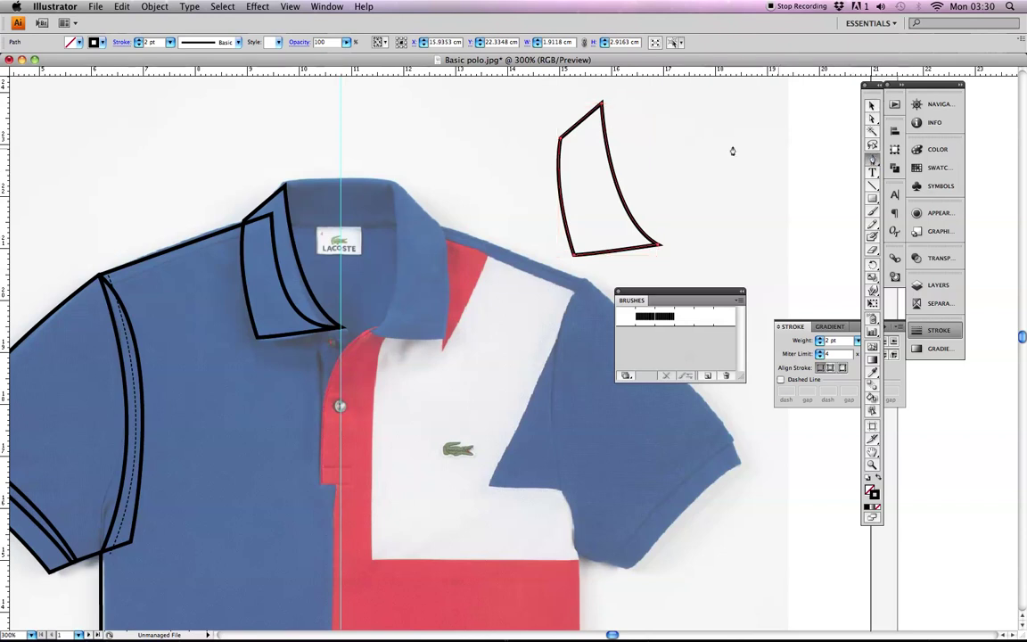
click(576, 90)
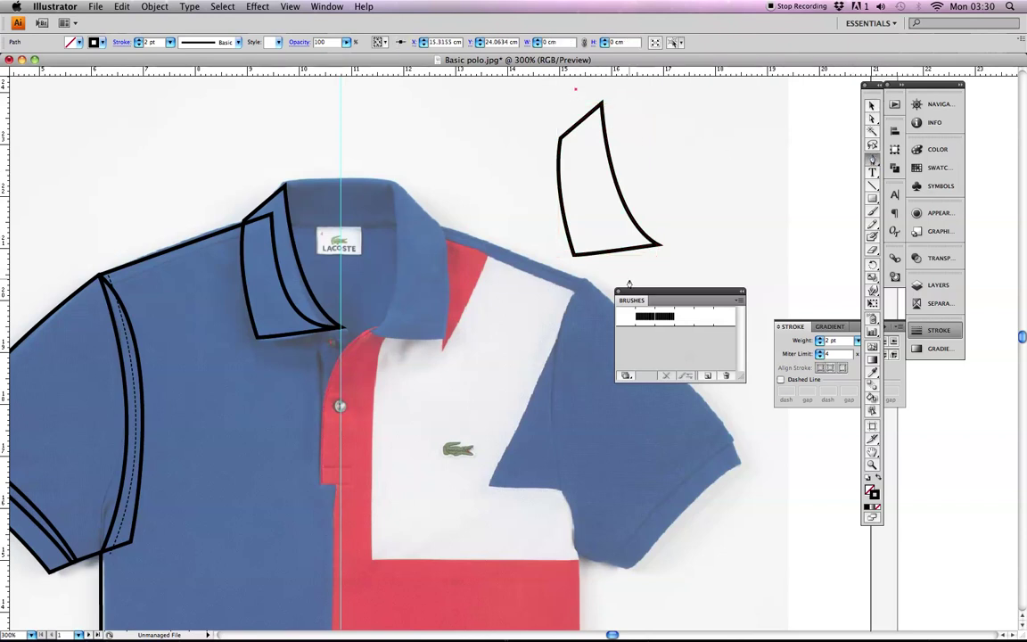
drag(627, 277, 668, 300)
key(v)
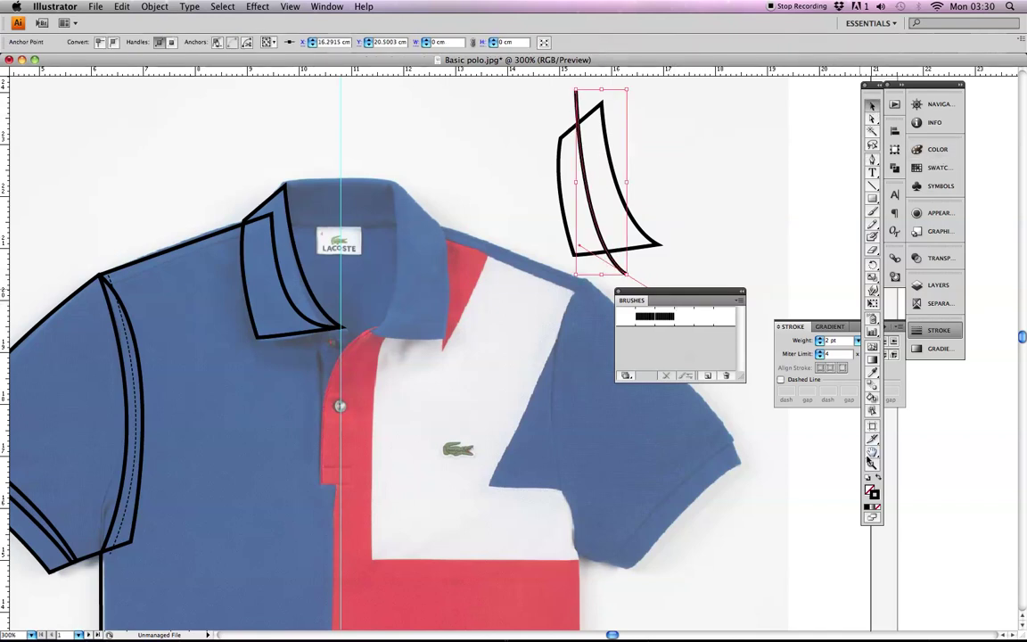
Apply the Ribbing pattern brush to the curved path running through the copied collar shape
key(ctrl+shift+b)
key(ctrl+plus)
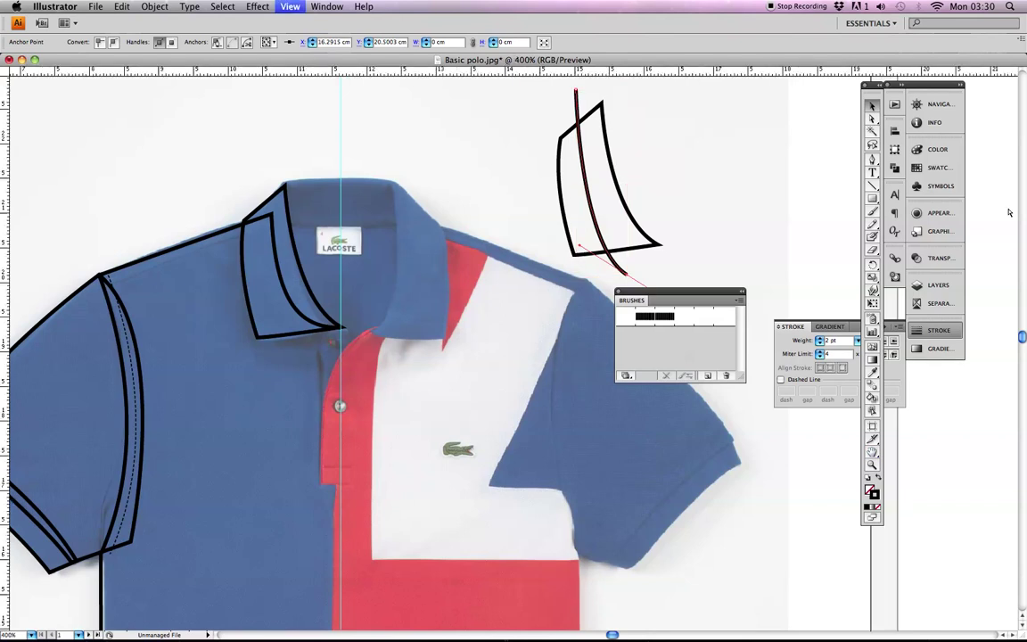
drag(560, 285, 349, 440)
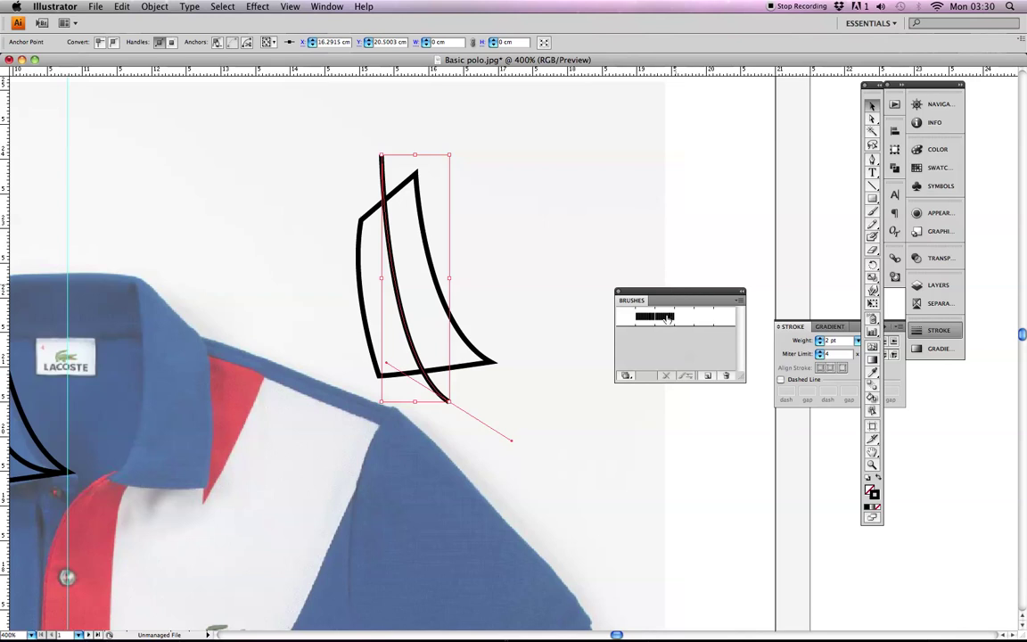
click(385, 134)
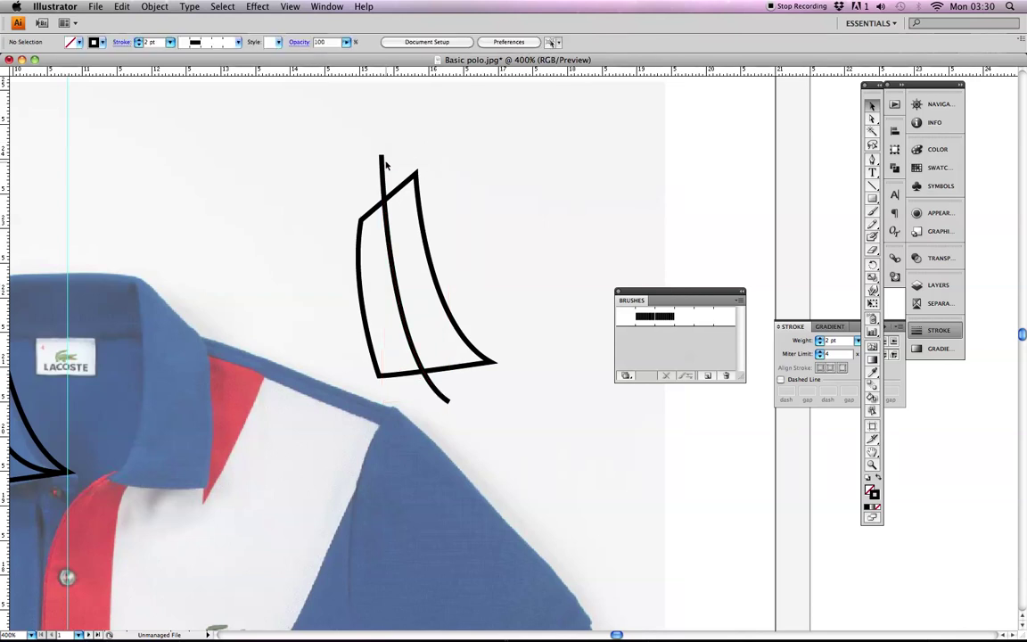
click(381, 157)
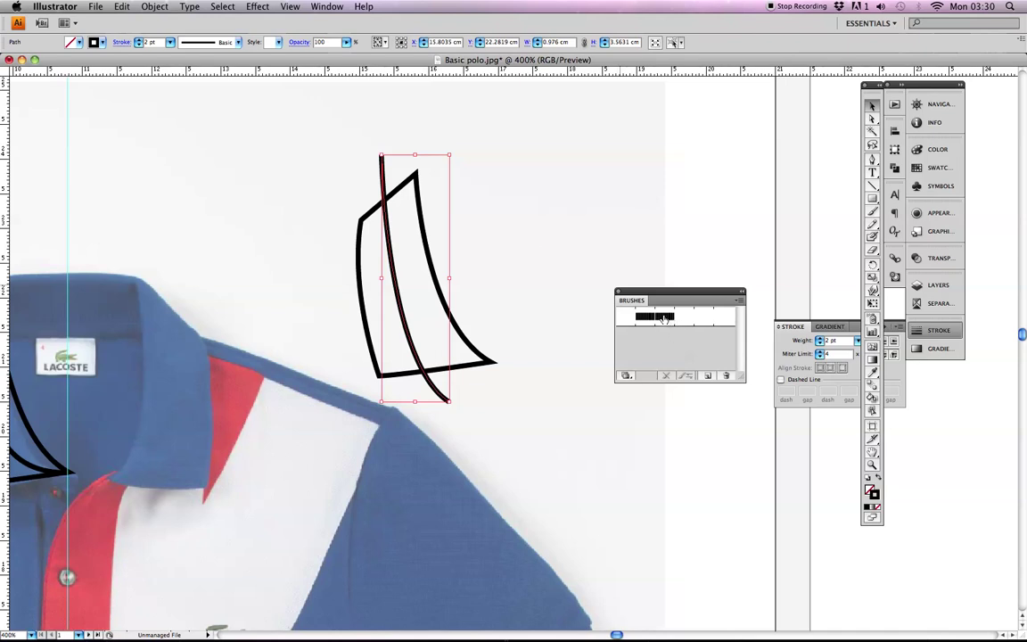
click(668, 326)
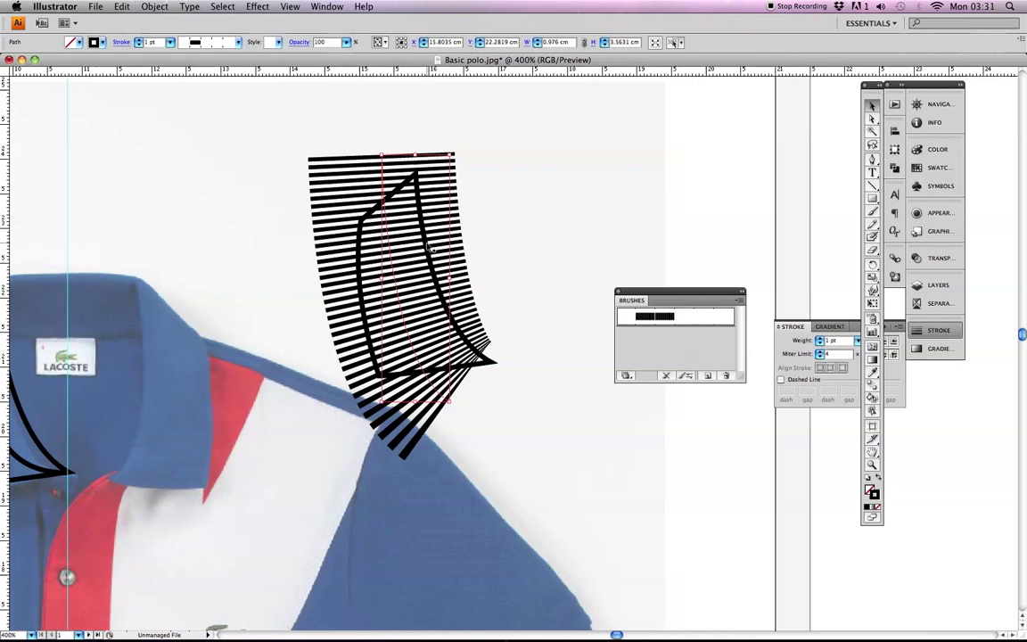
Try a 0.75 pt stroke weight on the ribbing path and return it to 1 pt
click(171, 43)
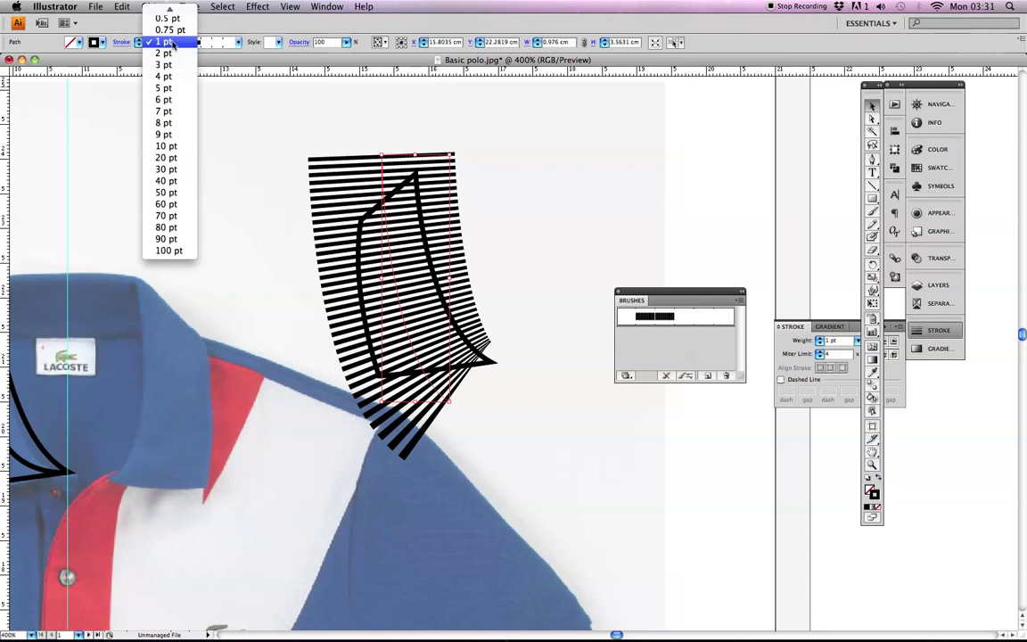
click(170, 36)
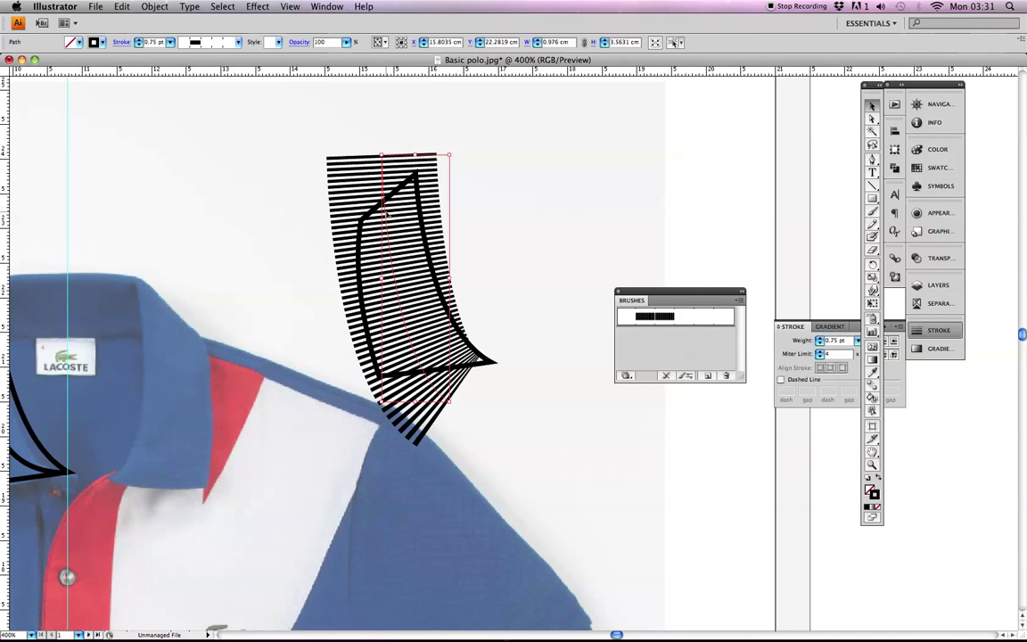
click(170, 42)
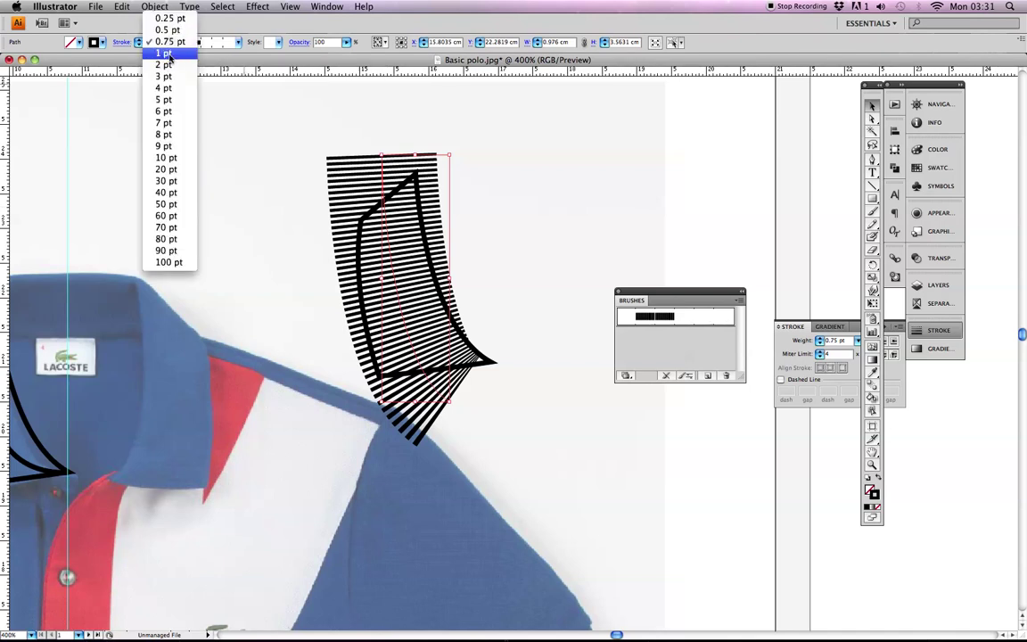
click(165, 53)
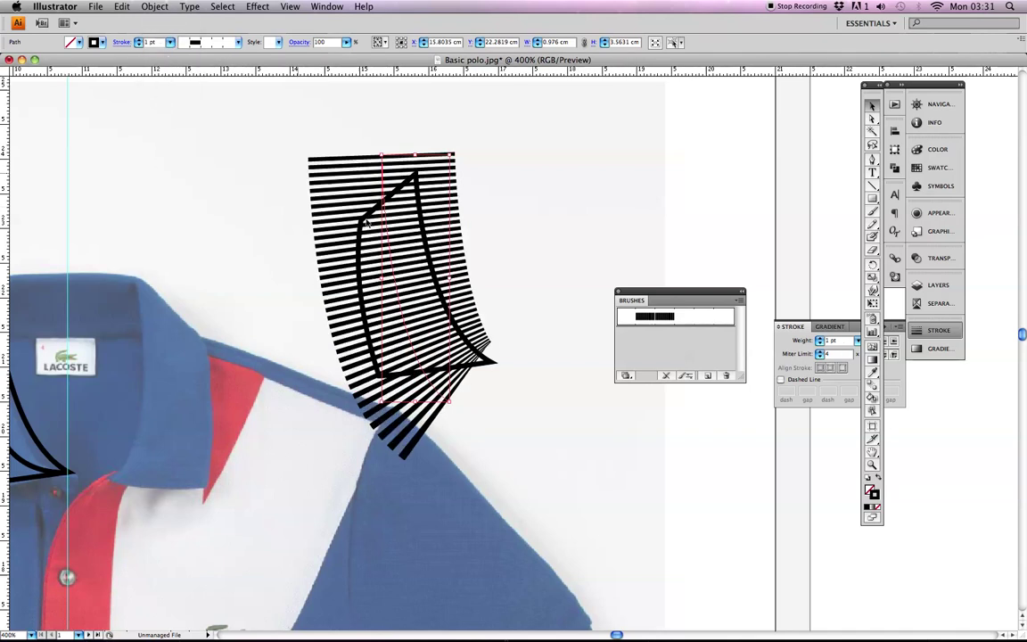
Move the ribbing path's lower end point about 0.3 cm right and 0.3 cm down so the stripes cover the collar tip
click(452, 406)
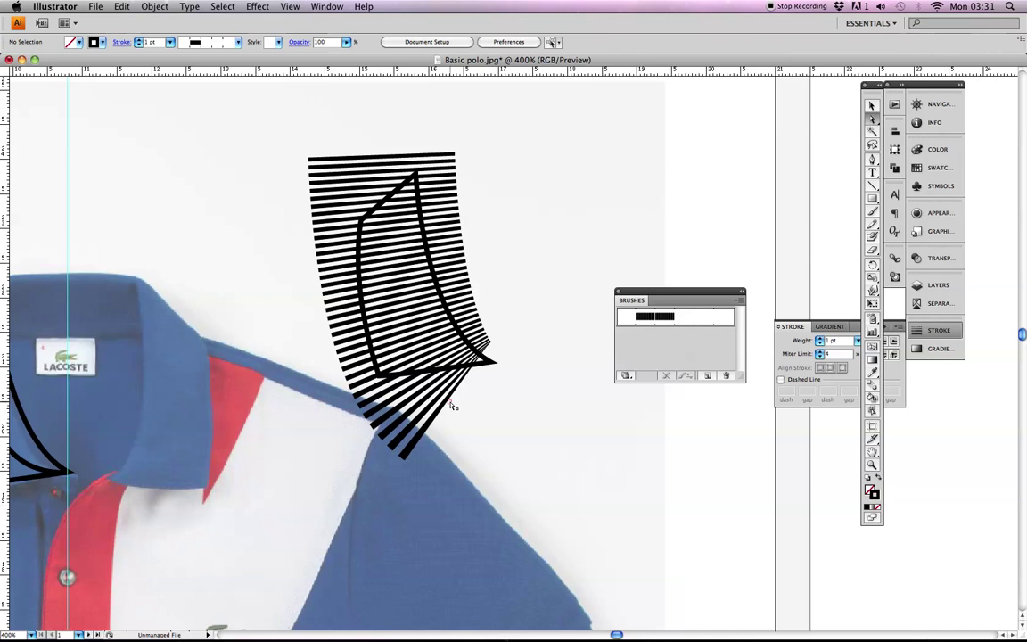
drag(452, 405, 469, 433)
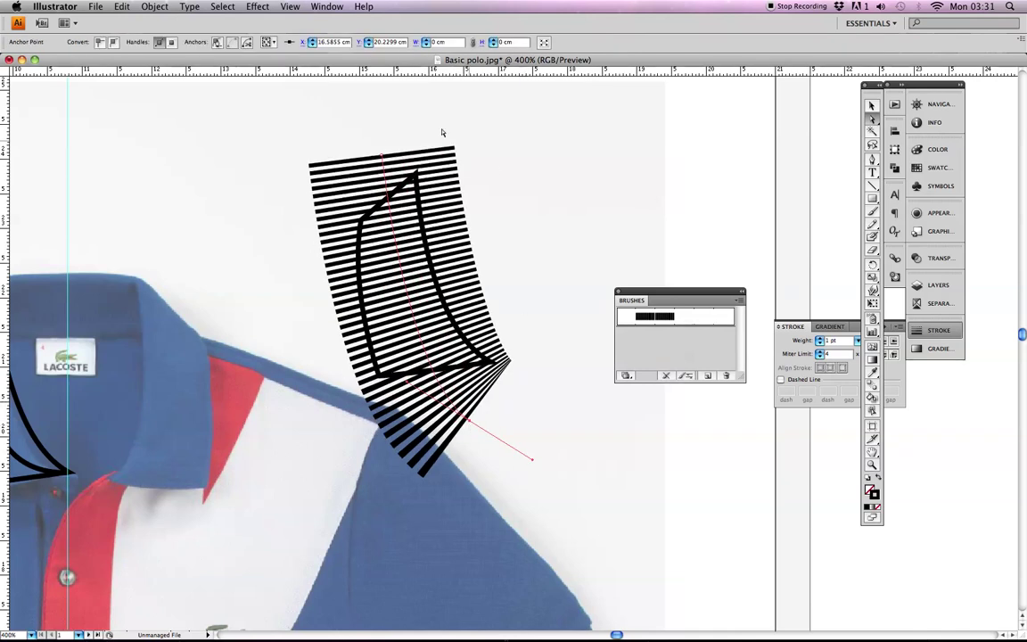
click(873, 105)
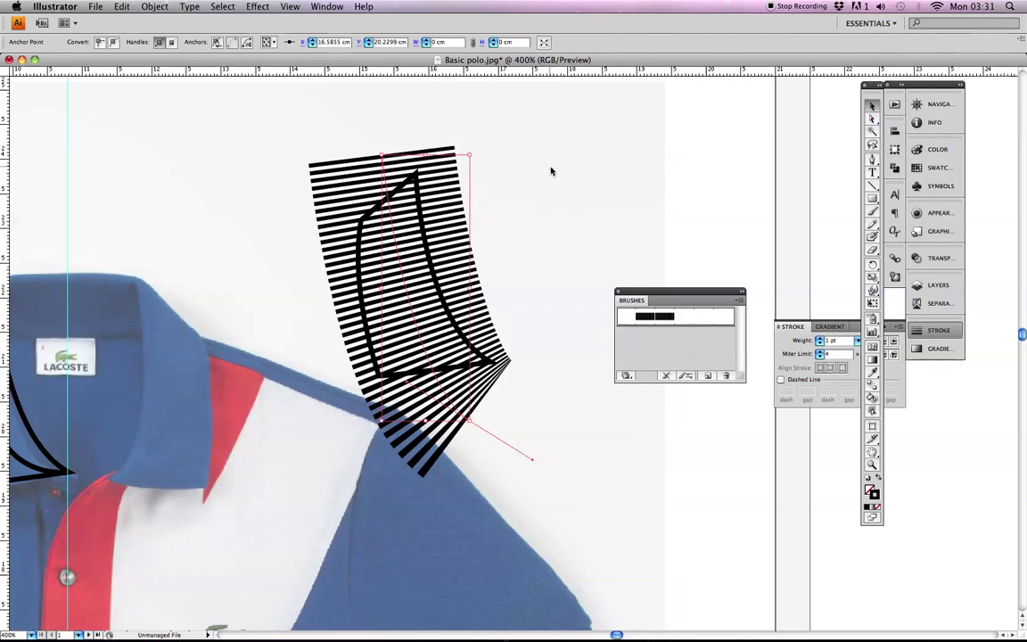
click(383, 143)
click(340, 161)
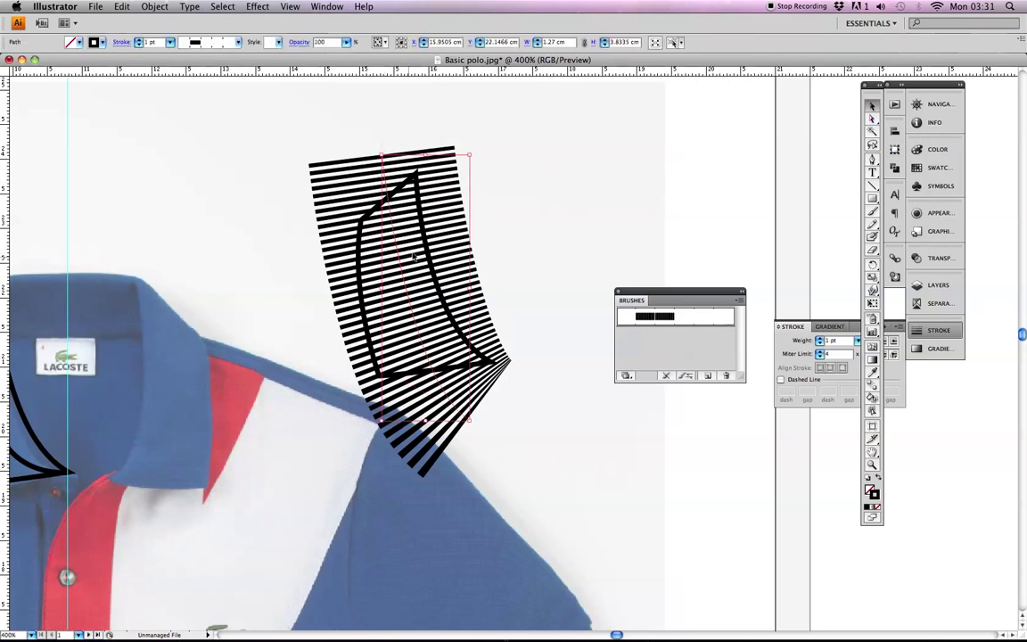
click(487, 217)
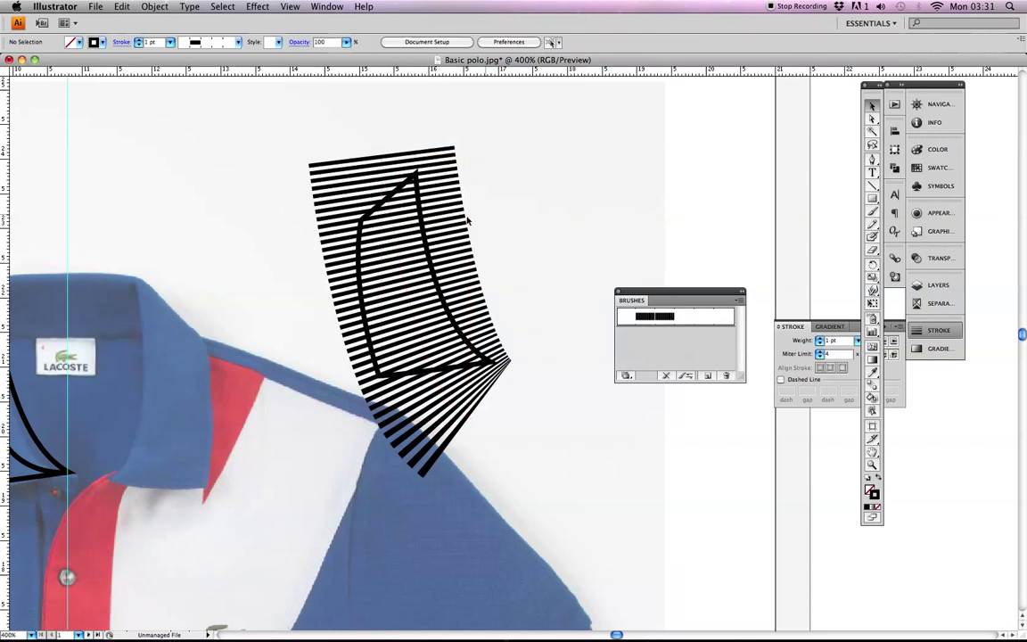
Fill the copied collar shape with white and bring it to the front of the ribbing
click(416, 187)
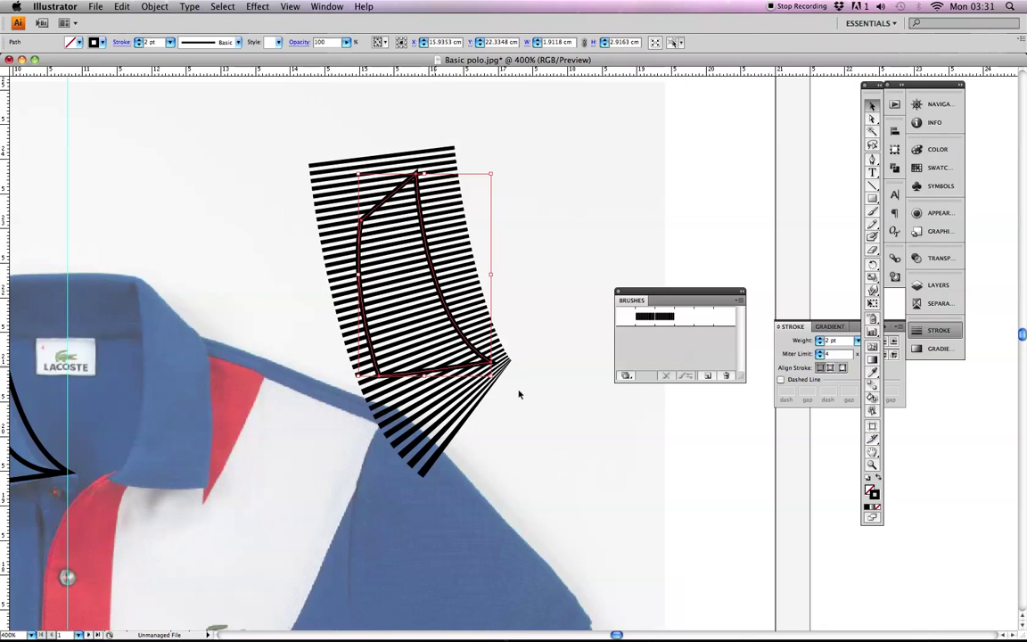
double_click(873, 493)
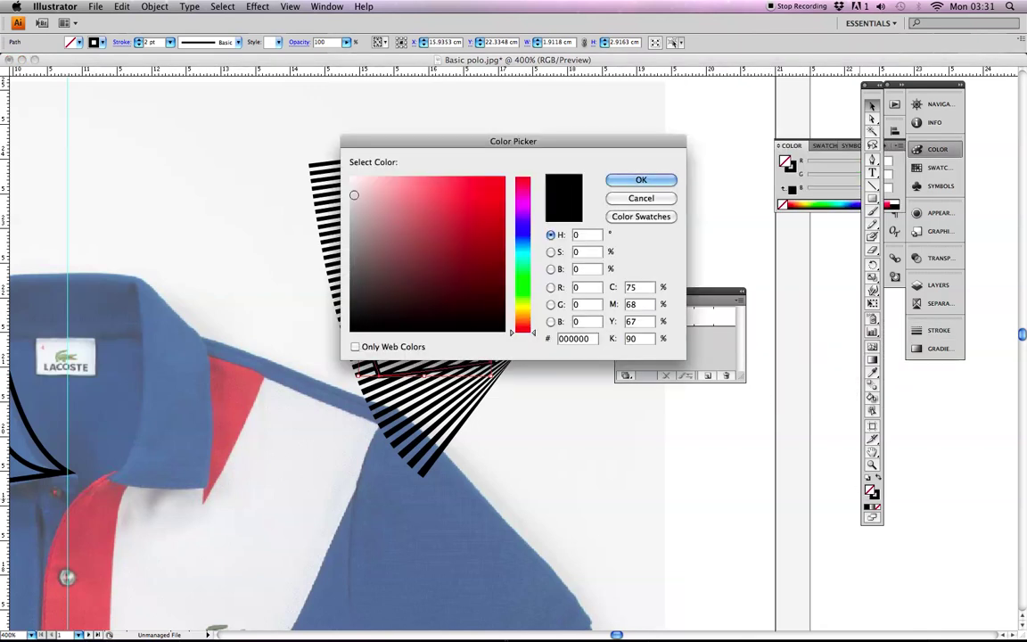
click(350, 169)
click(656, 179)
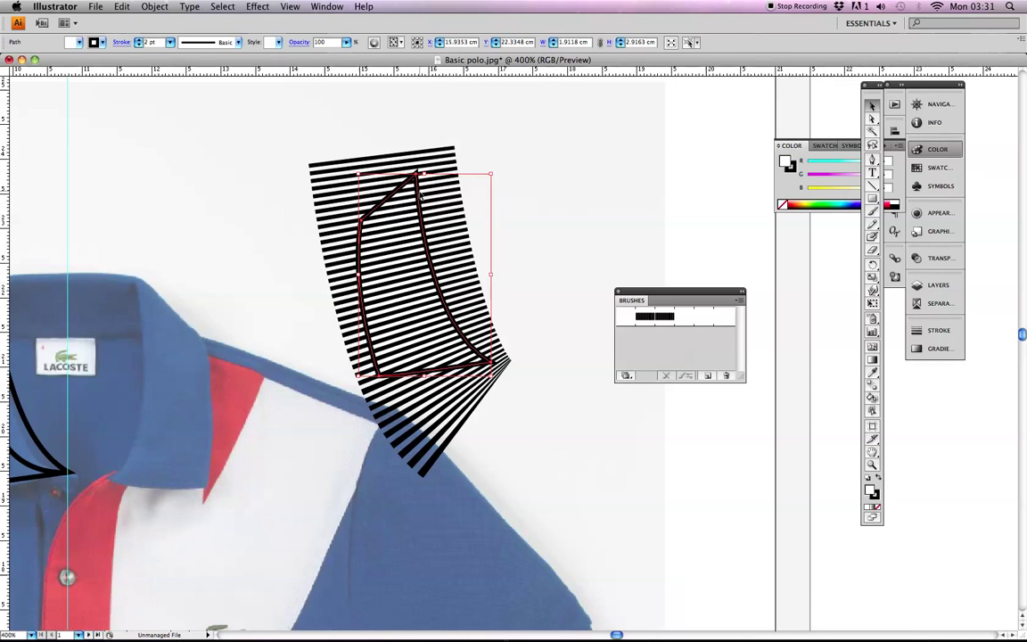
right_click(394, 213)
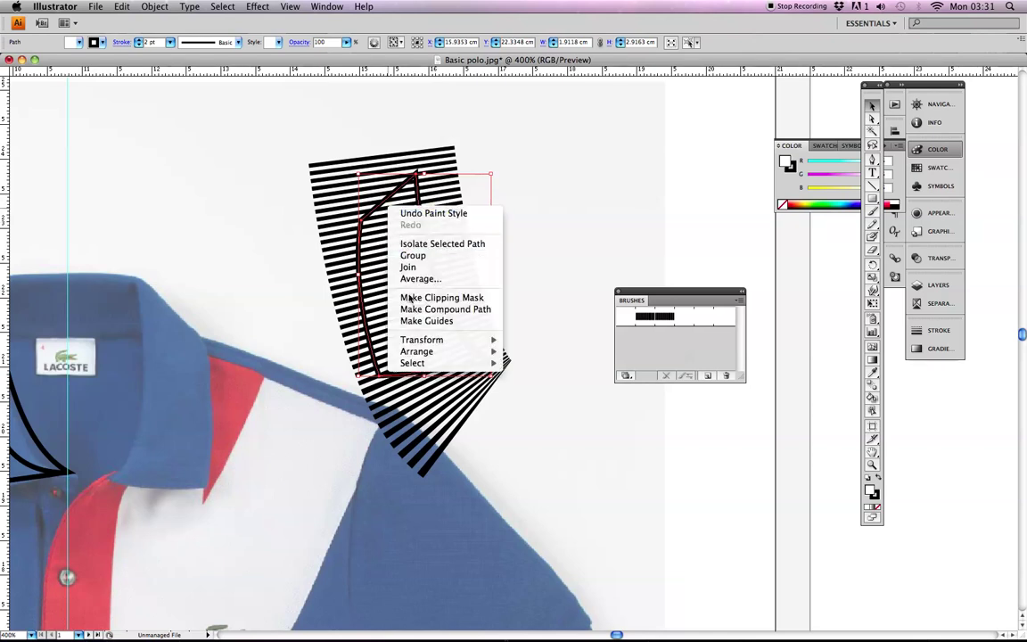
mouse_move(471, 352)
click(543, 351)
click(551, 189)
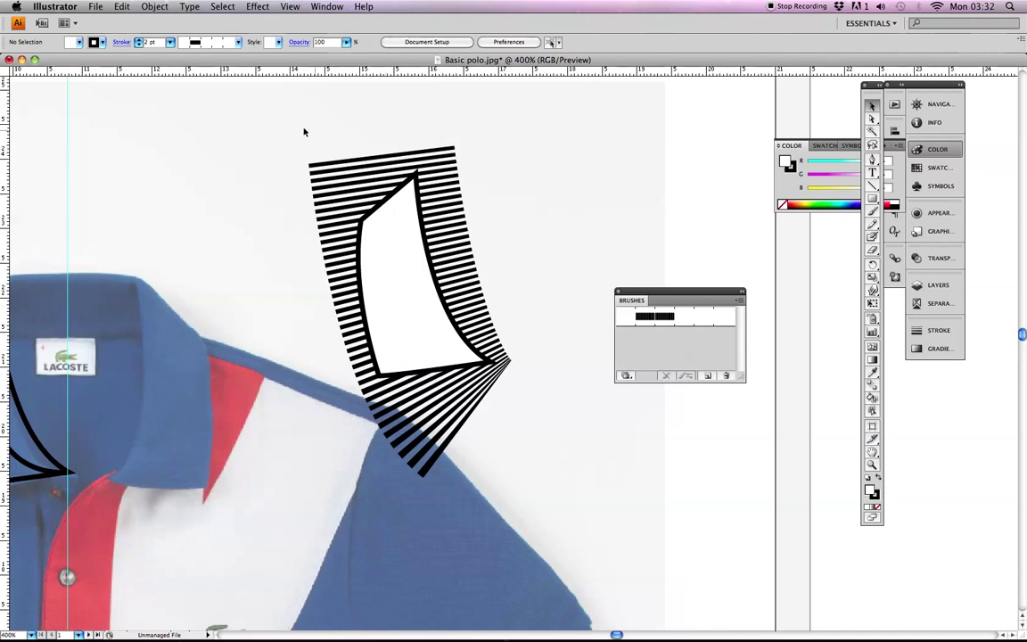
Make a clipping mask from the white collar copy and the ribbing path, and undo it
drag(256, 114, 557, 501)
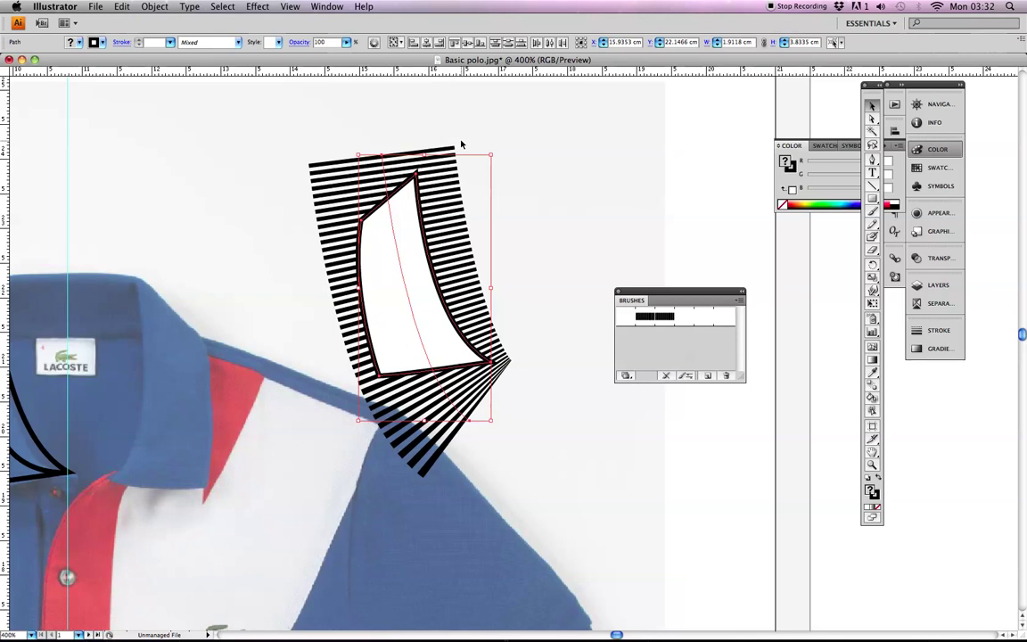
key(super+7)
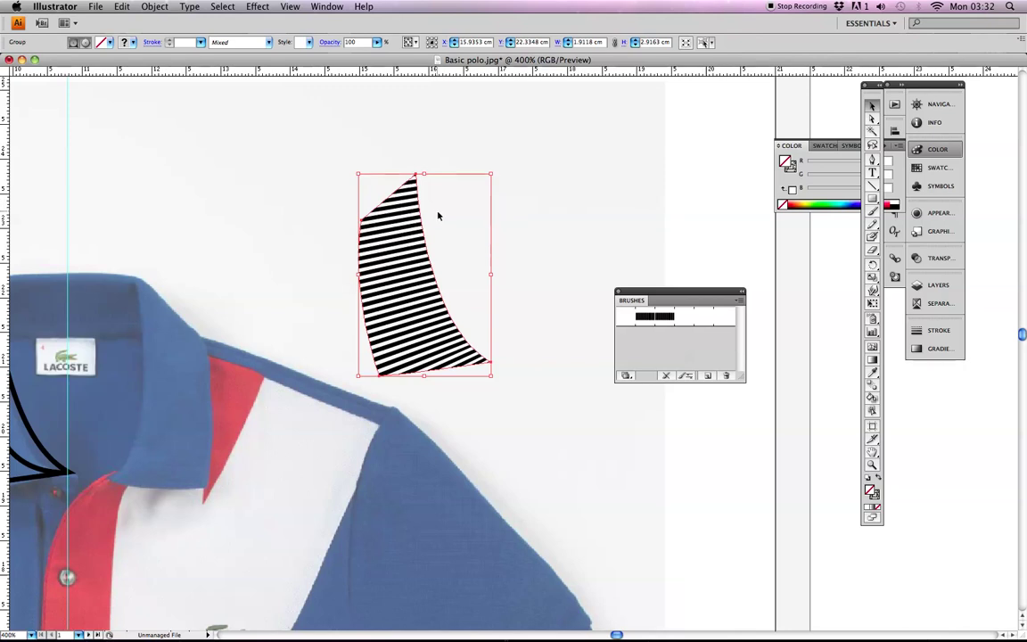
key(super+z)
key(super+z)
key(super+z)
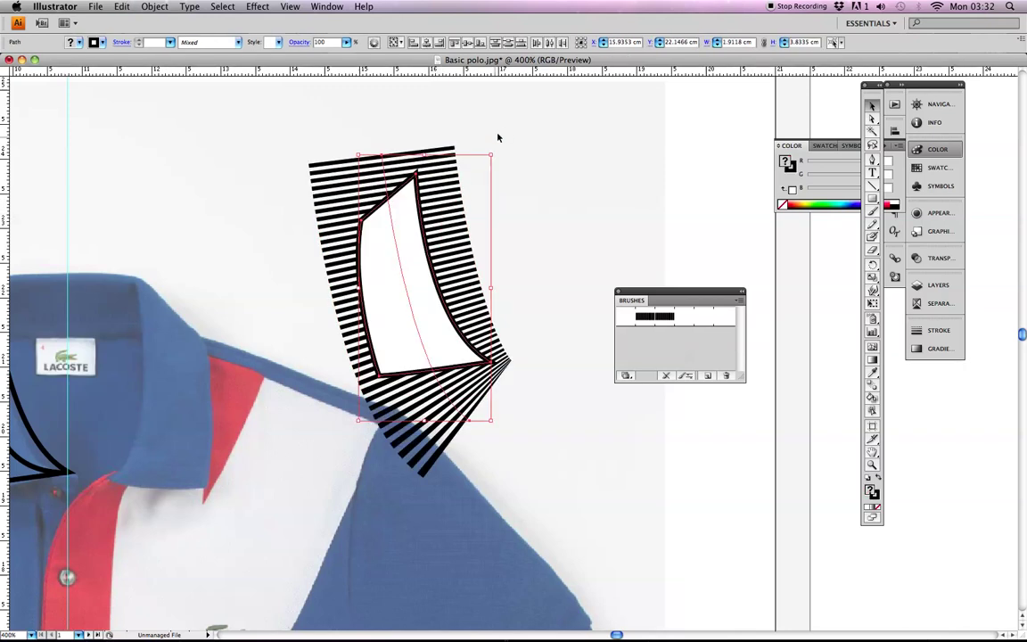
Select the ribbing path together with the white collar copy and clip the ribbing to the collar shape with a clipping mask
drag(253, 111, 562, 509)
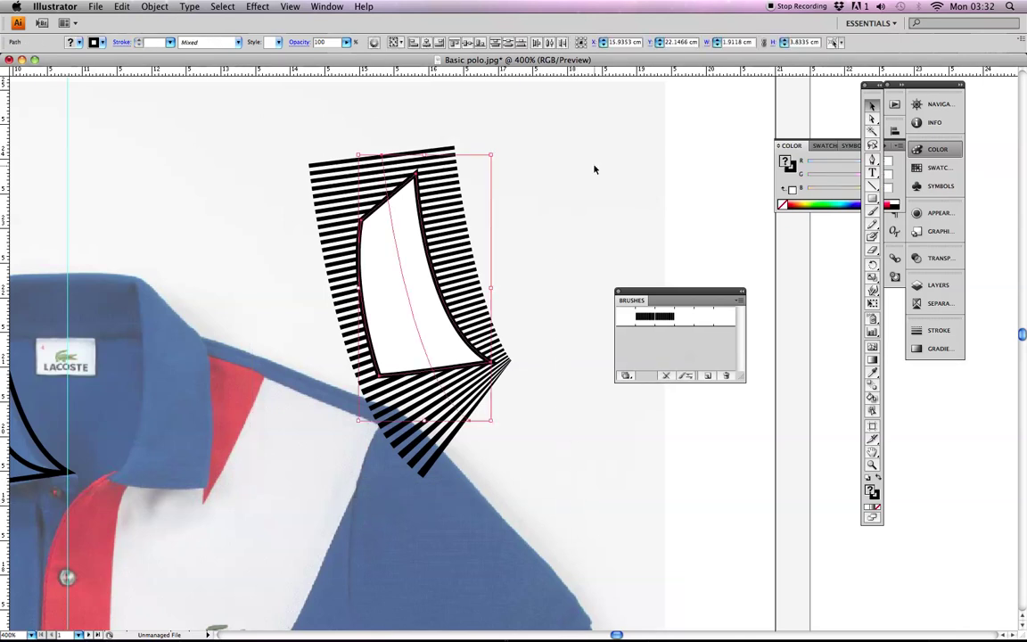
key(a)
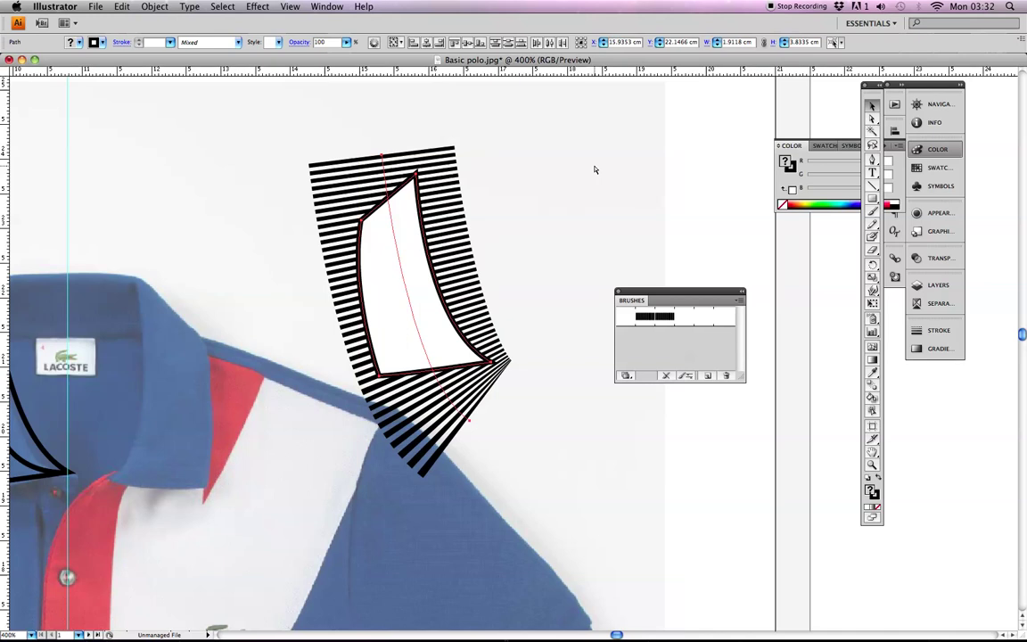
key(super+7)
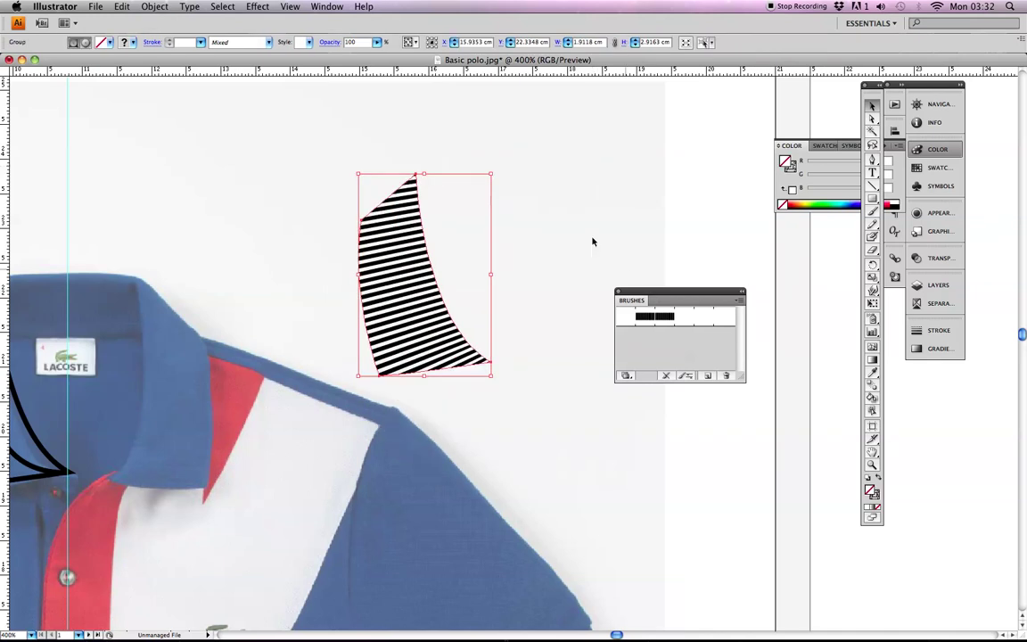
click(576, 175)
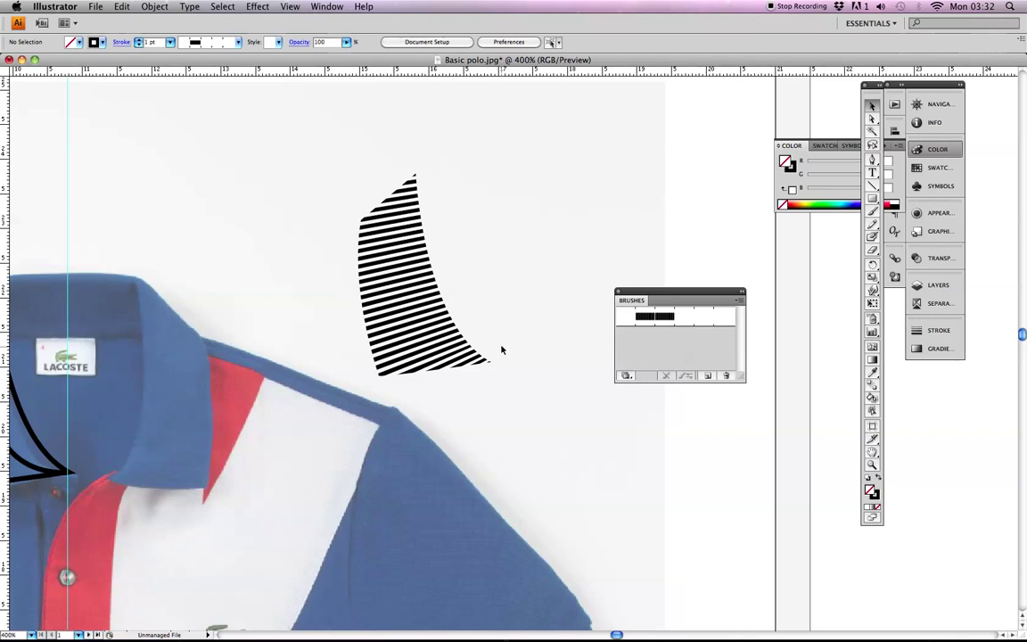
Select the original collar outline on the shirt
drag(344, 362, 504, 293)
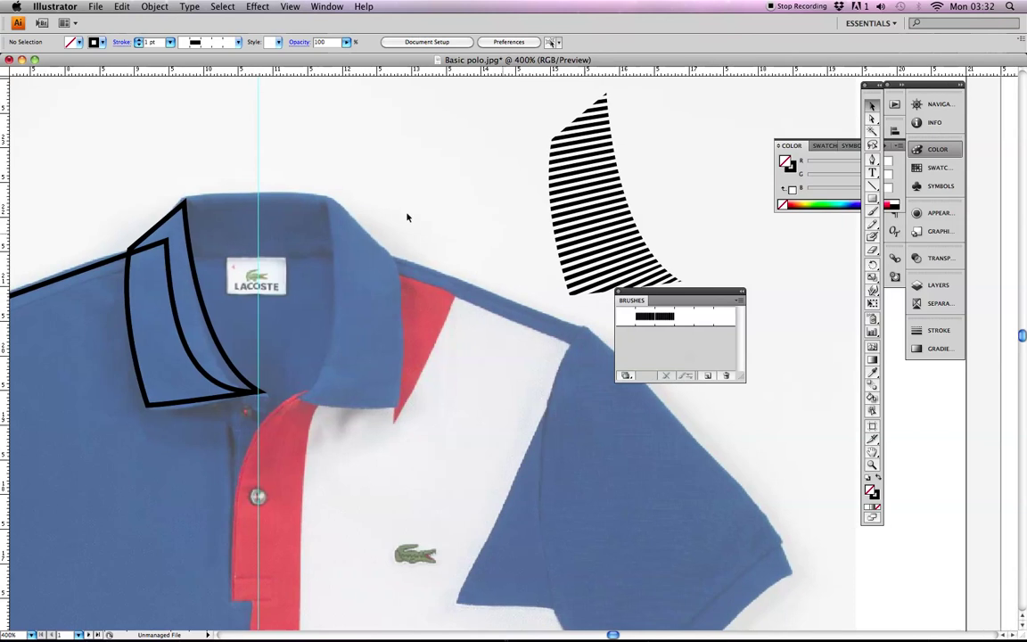
click(175, 205)
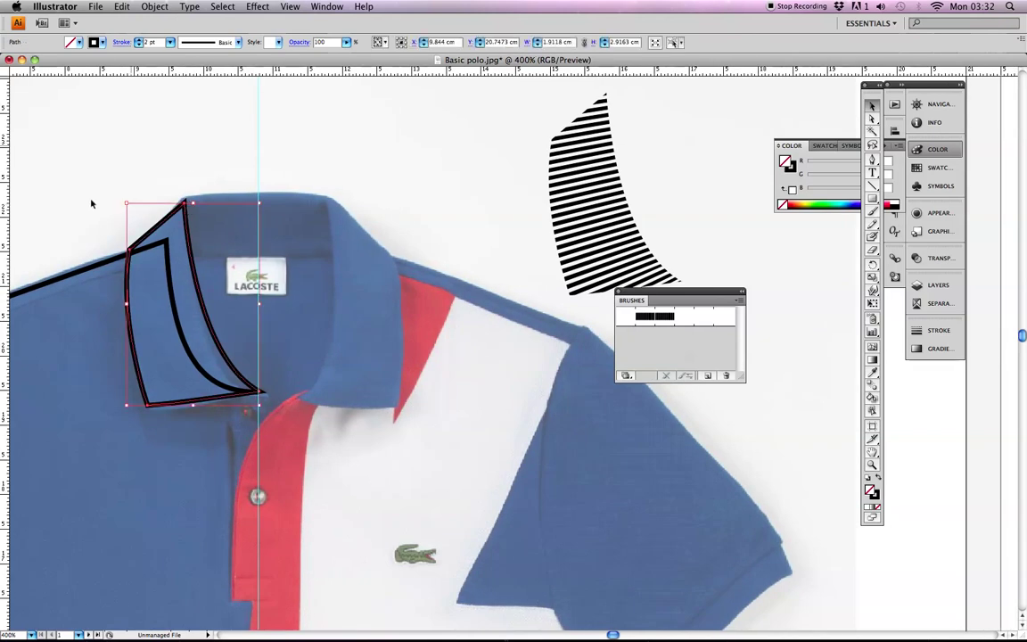
Fill the collar outline with white (FFFFFF)
double_click(790, 166)
drag(362, 179, 313, 160)
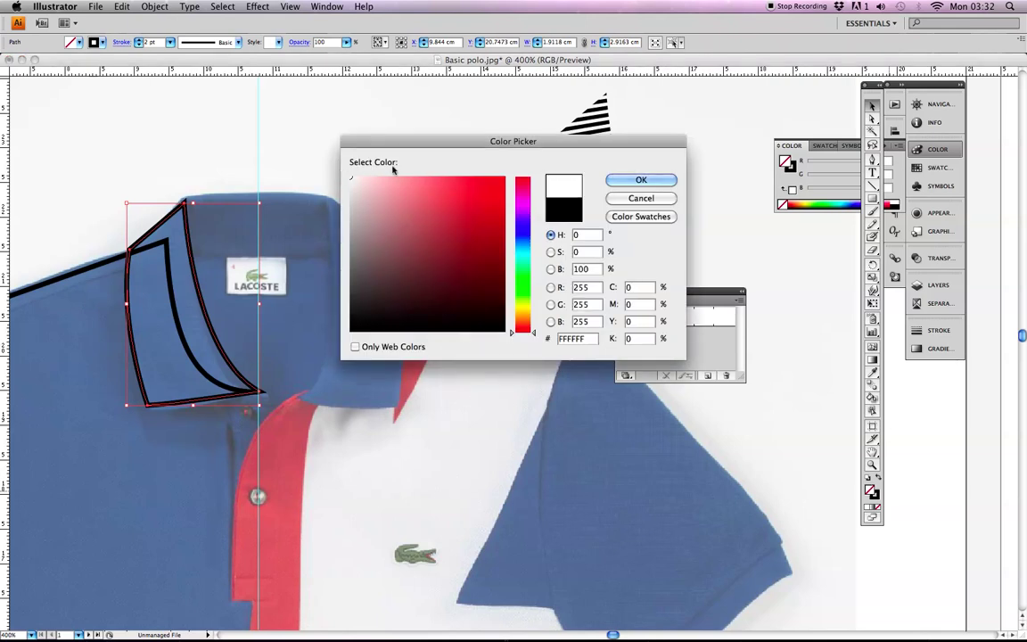
click(641, 179)
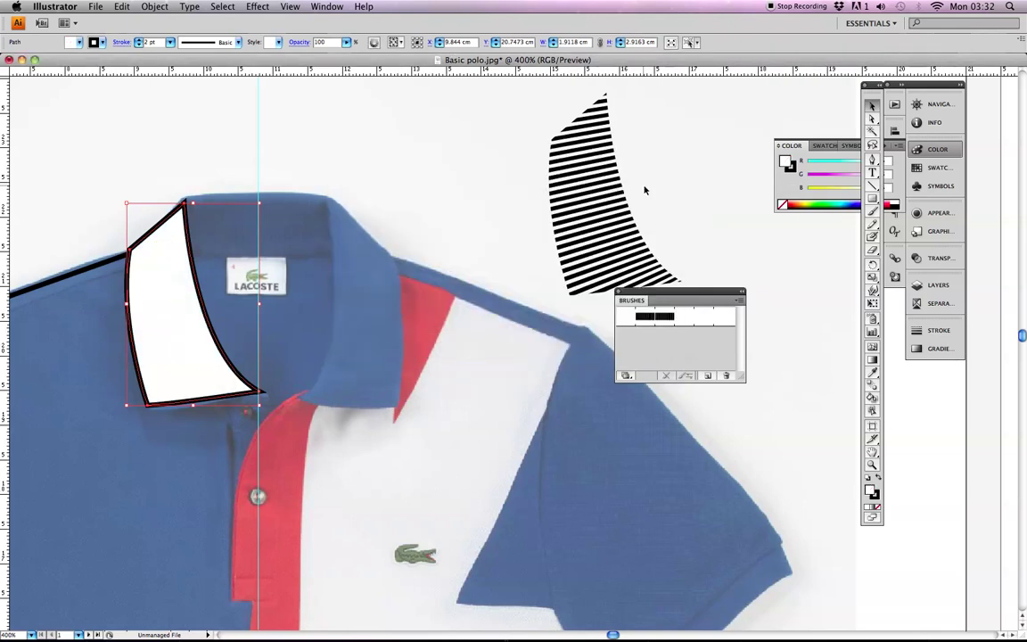
click(697, 184)
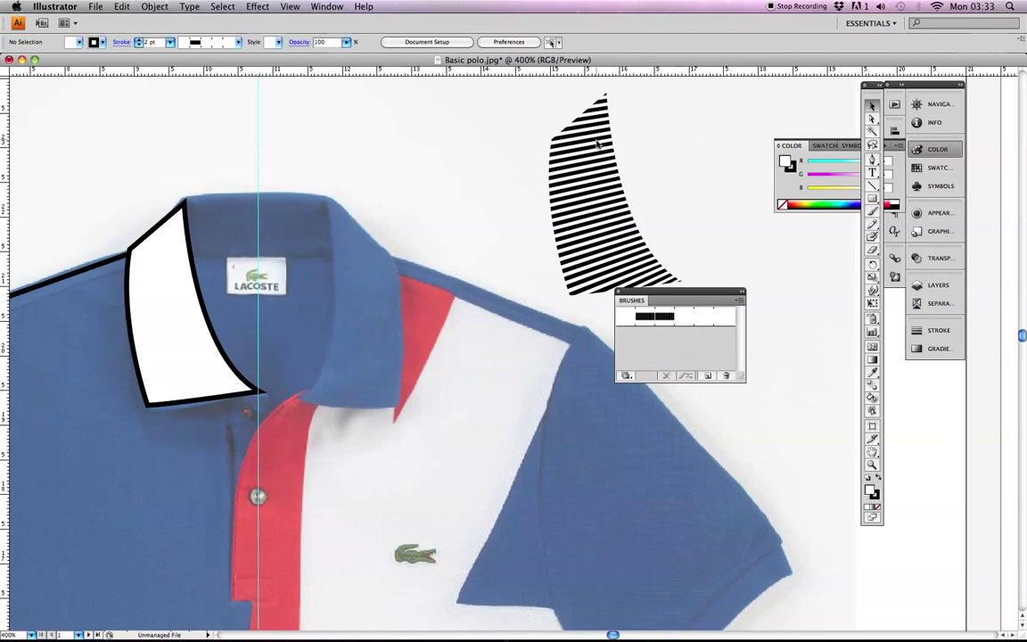
Move the striped rib piece onto the white collar shape so that it fits inside the outline
click(595, 150)
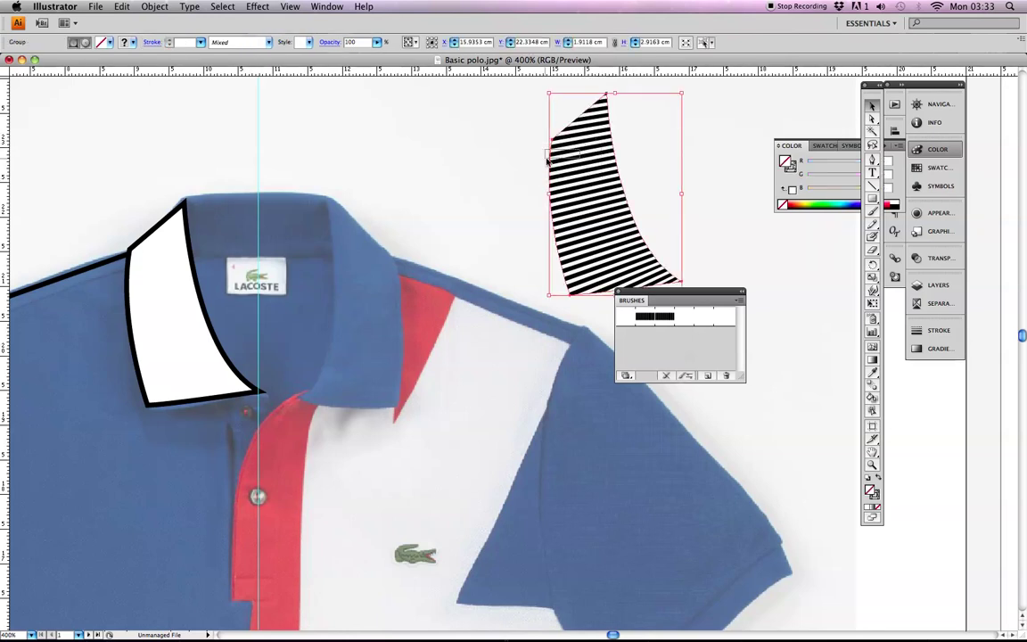
click(490, 136)
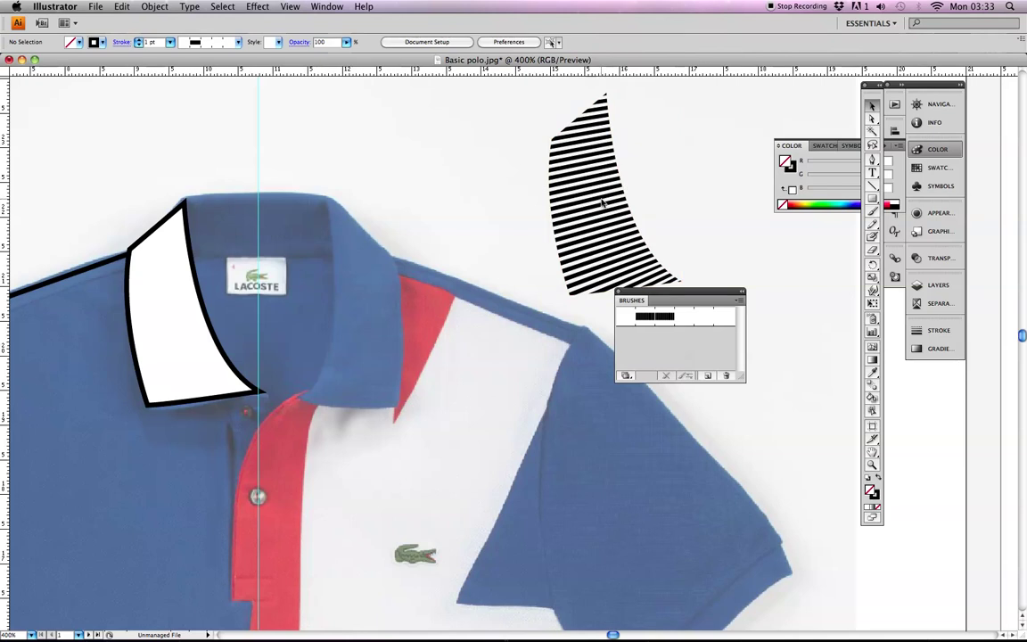
drag(615, 196, 490, 116)
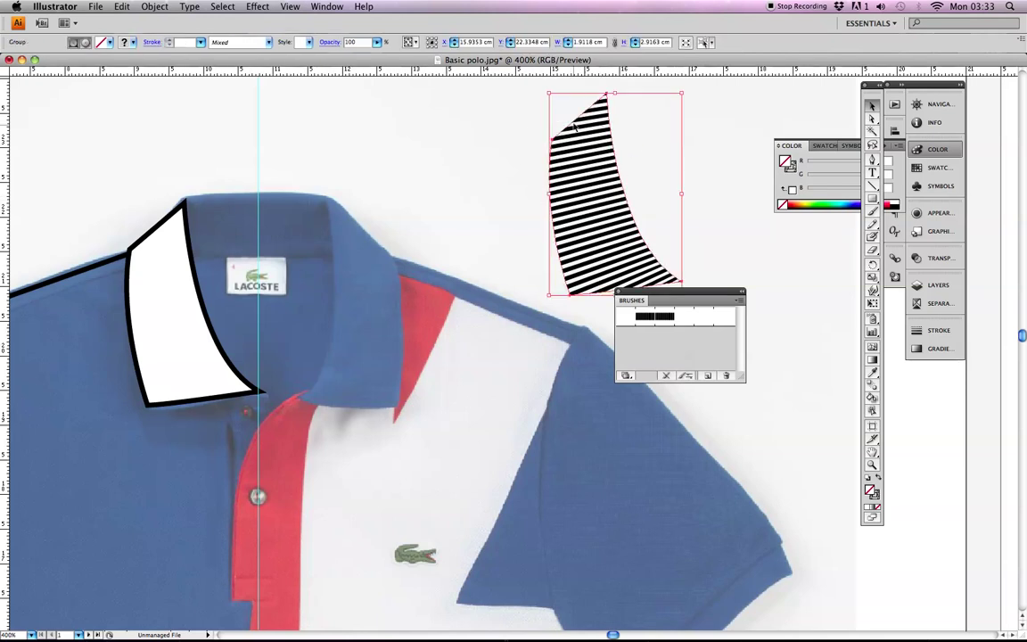
drag(574, 125, 155, 236)
click(185, 160)
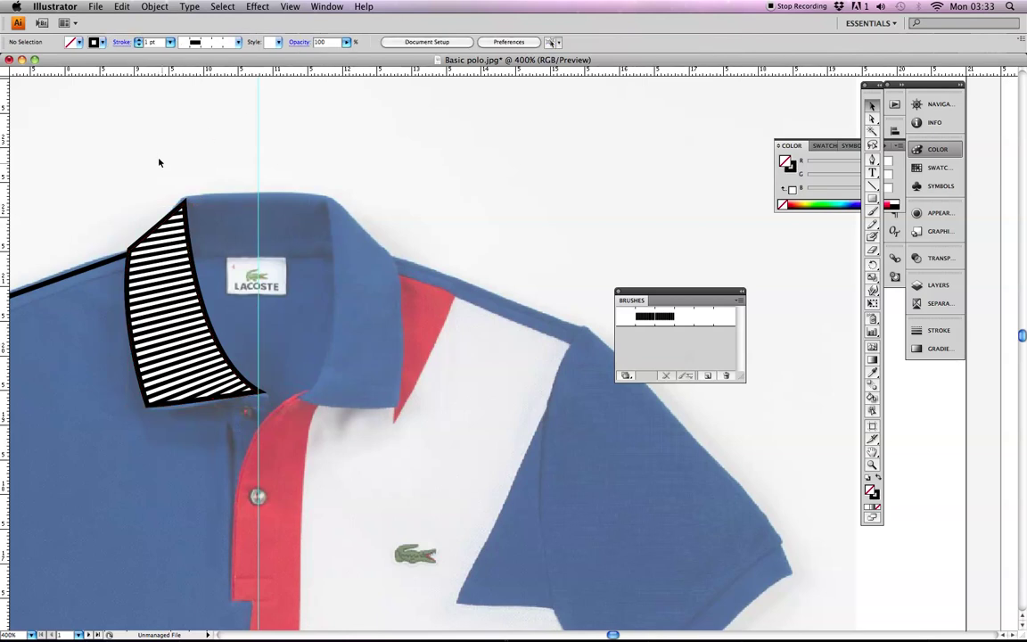
Group the striped rib piece with the white collar shape
drag(165, 170, 203, 219)
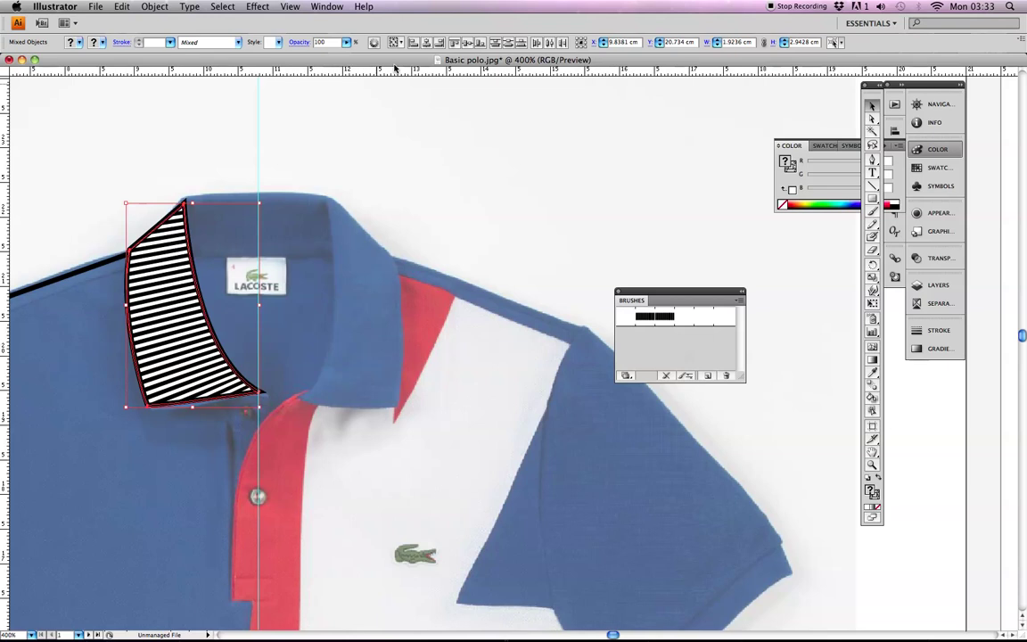
key(super+g)
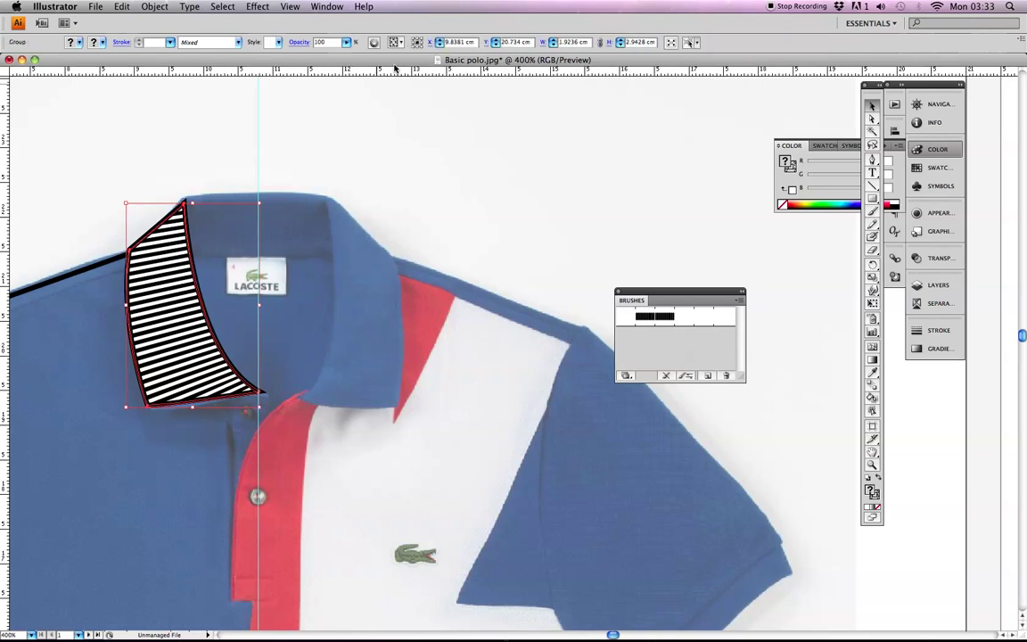
click(506, 203)
Move the grouped collar away from the shirt and back onto its place at the neckline
mouse_move(173, 215)
mouse_down()
mouse_move(463, 113)
mouse_move(287, 230)
mouse_up()
drag(350, 201, 521, 161)
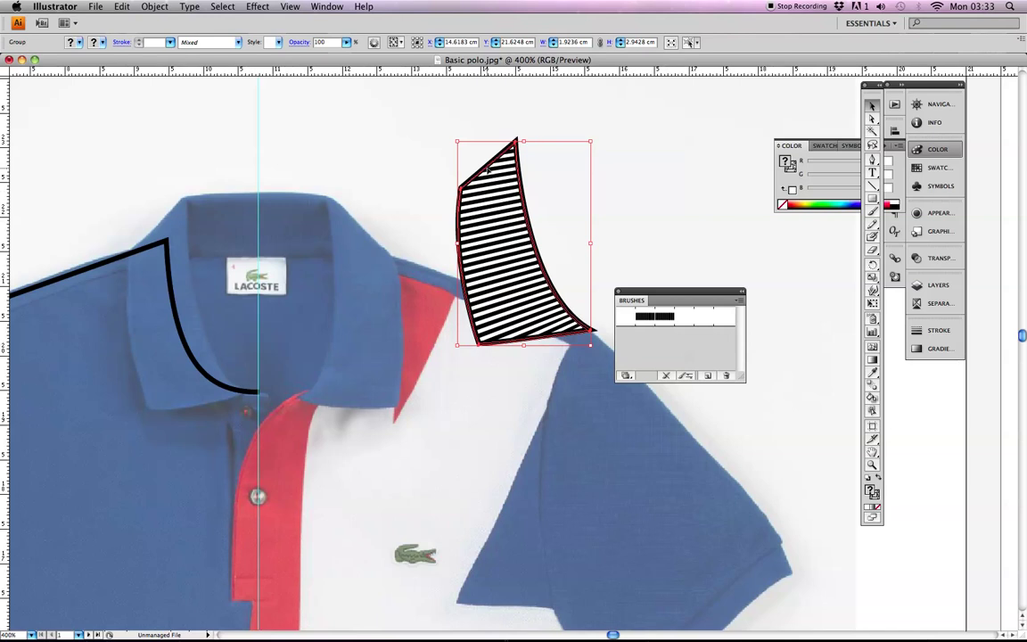
drag(487, 169, 157, 234)
click(514, 195)
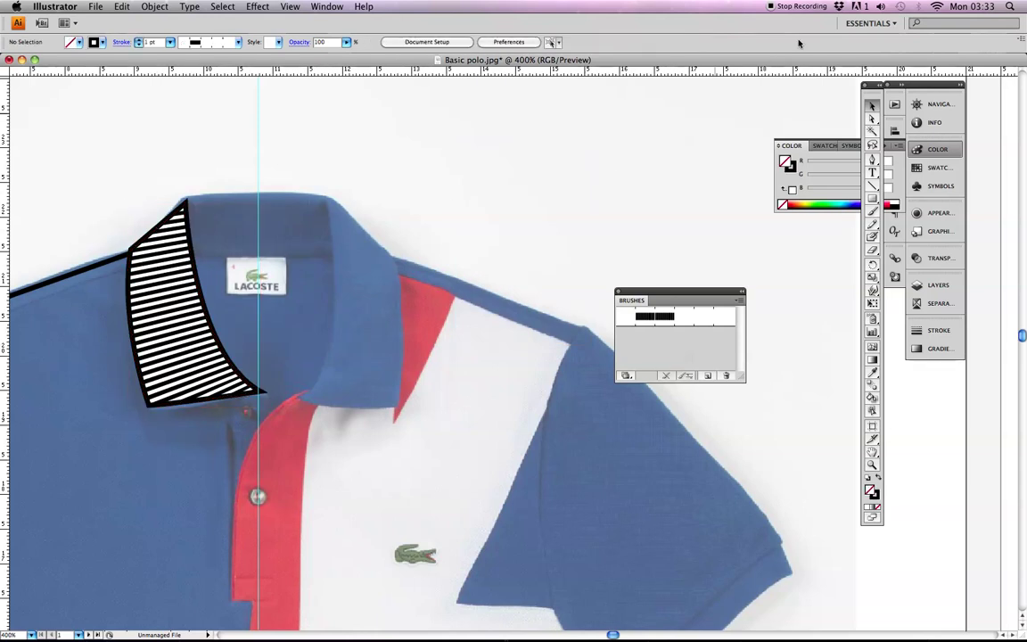
Copy the sleeve cuff outline and place the duplicate on the empty background above the opposite shoulder
key(super+minus)
scroll(785, 97, down, 3)
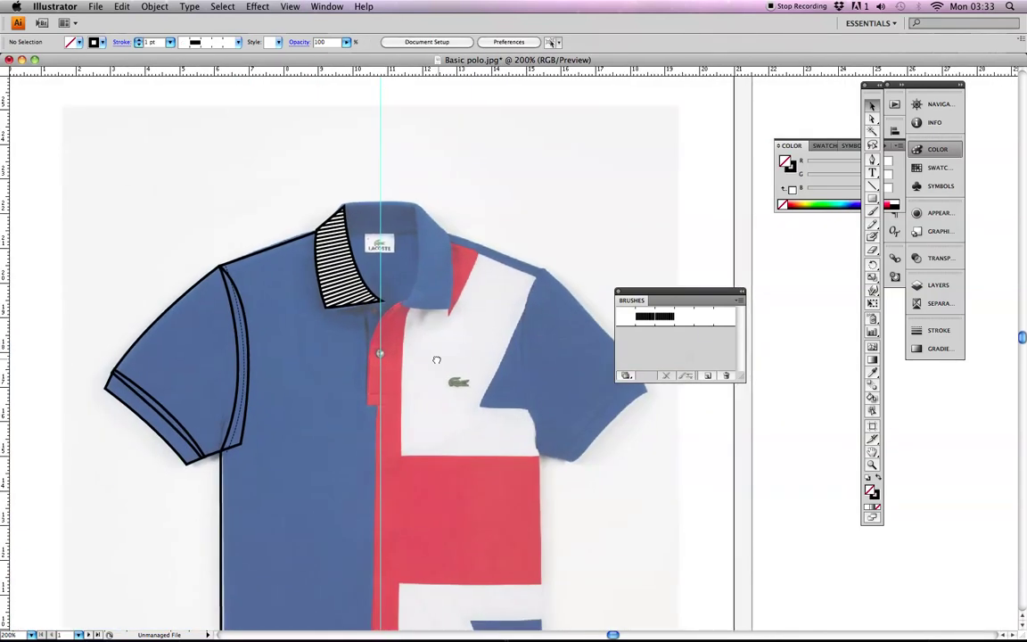
key(v)
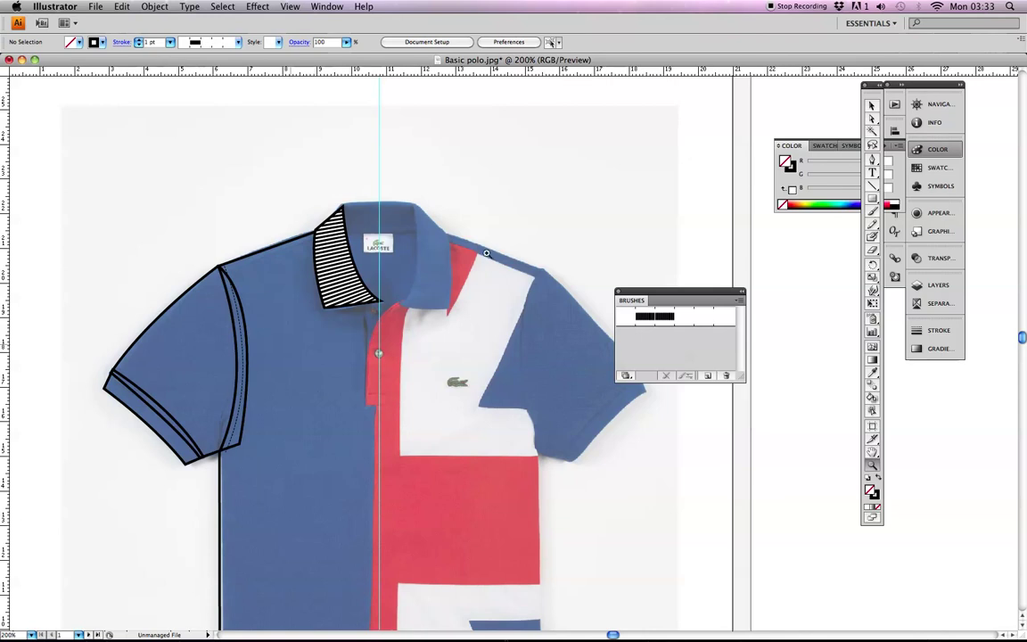
click(118, 401)
key(super+c)
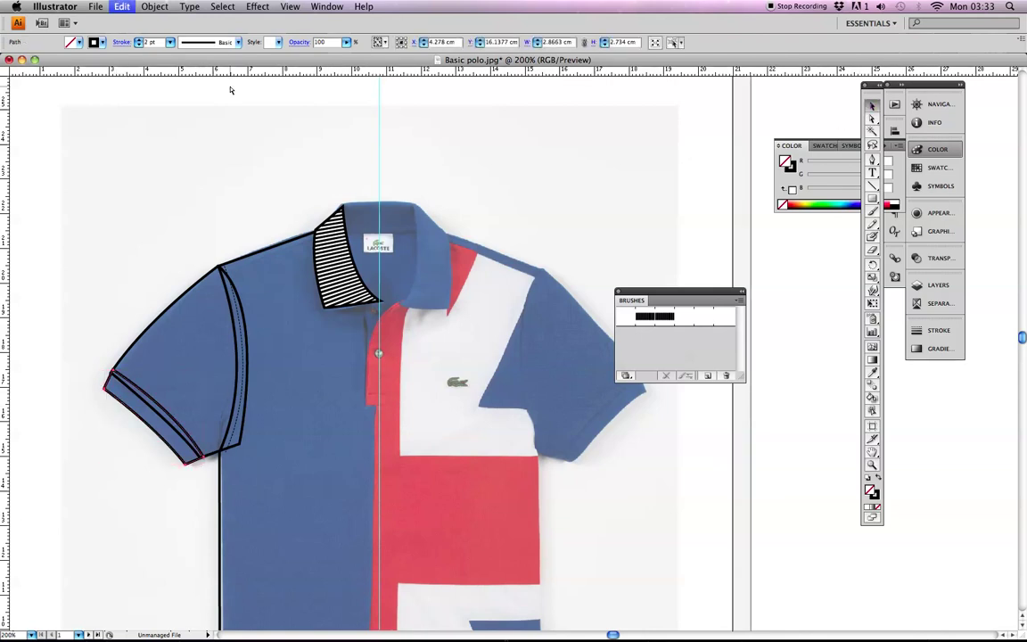
key(super+v)
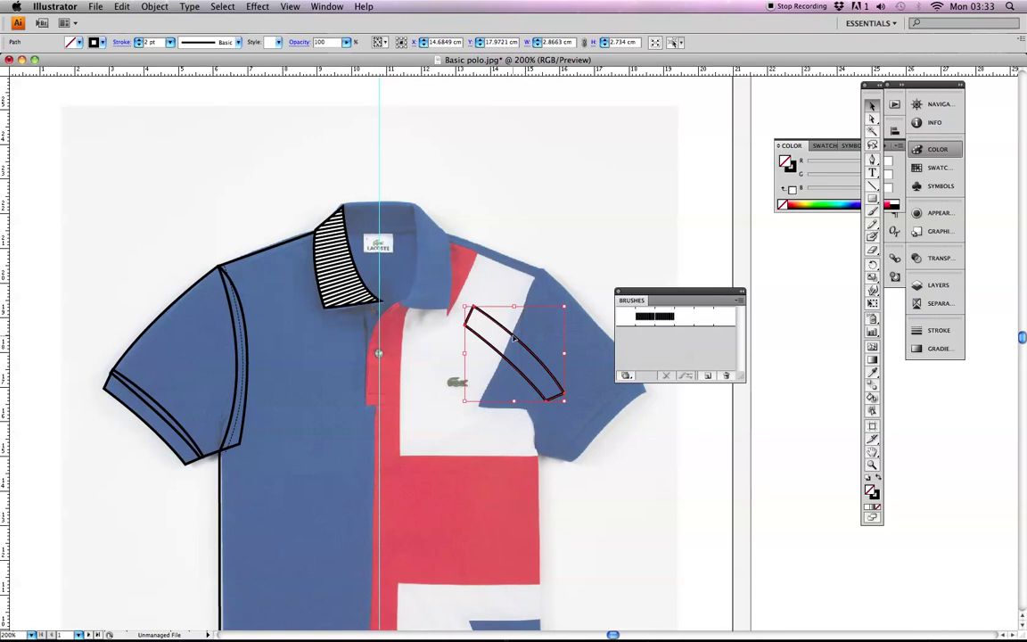
drag(515, 337, 553, 179)
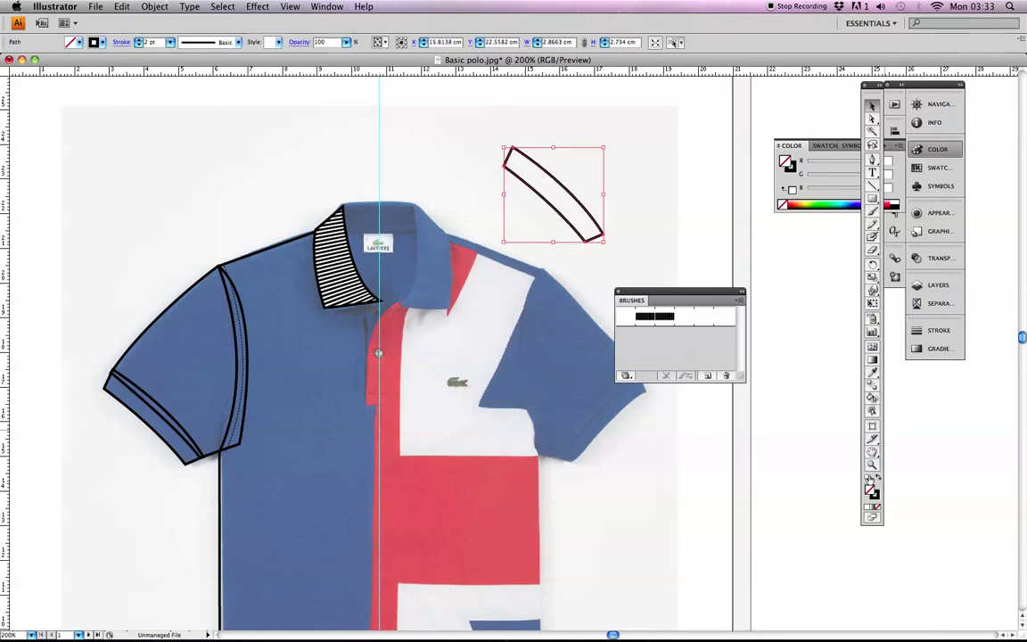
Draw a curved path lengthwise through the cuff duplicate, extending past both ends, and apply the striped rib brush to it
click(1007, 296)
key(super+equal)
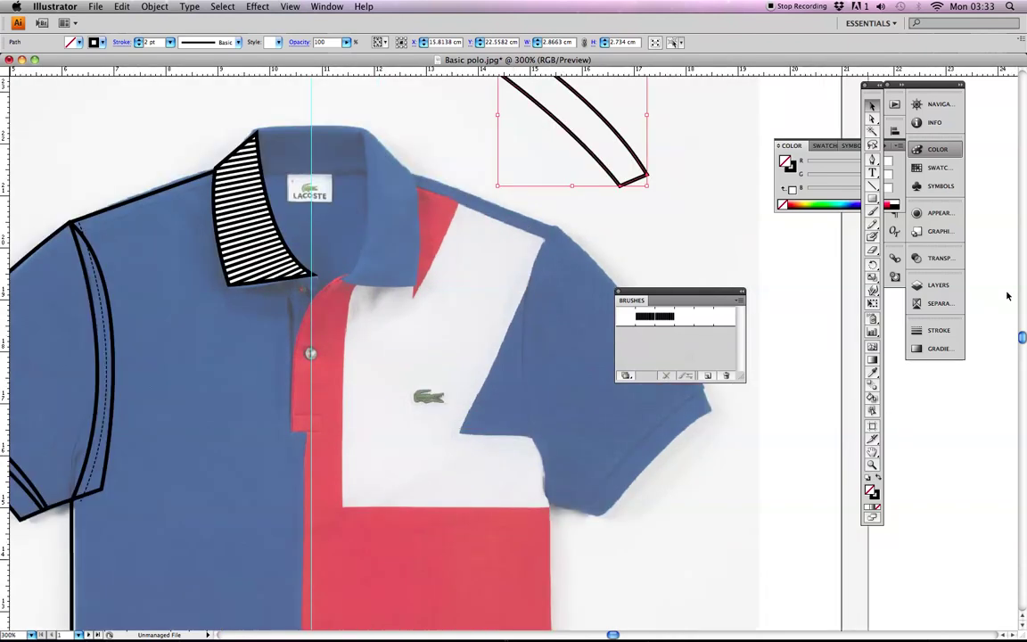
drag(656, 151, 505, 307)
click(481, 335)
click(872, 160)
click(316, 189)
drag(501, 369, 545, 462)
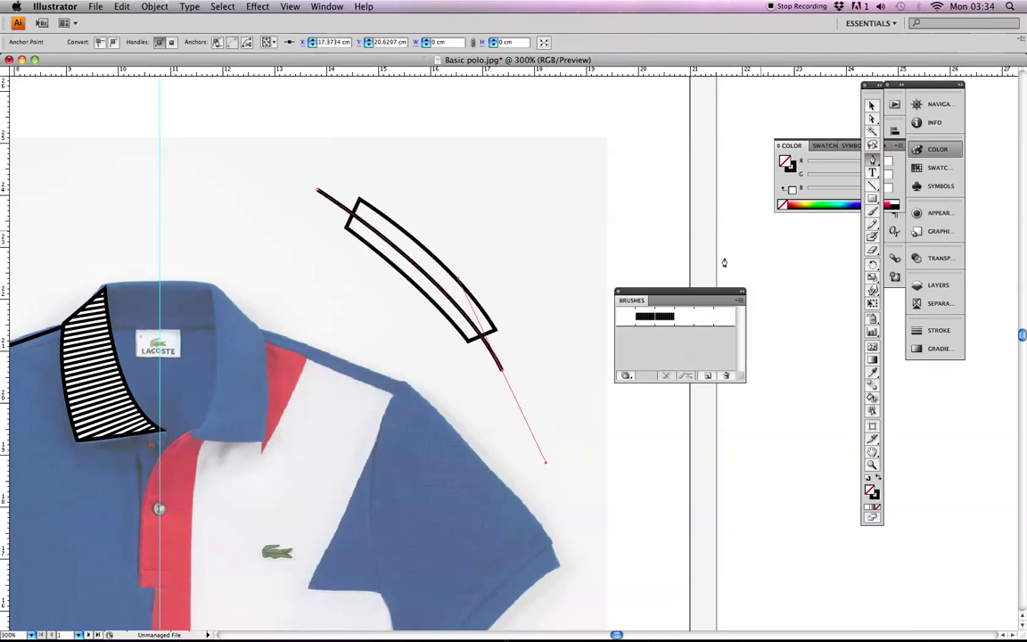
click(646, 319)
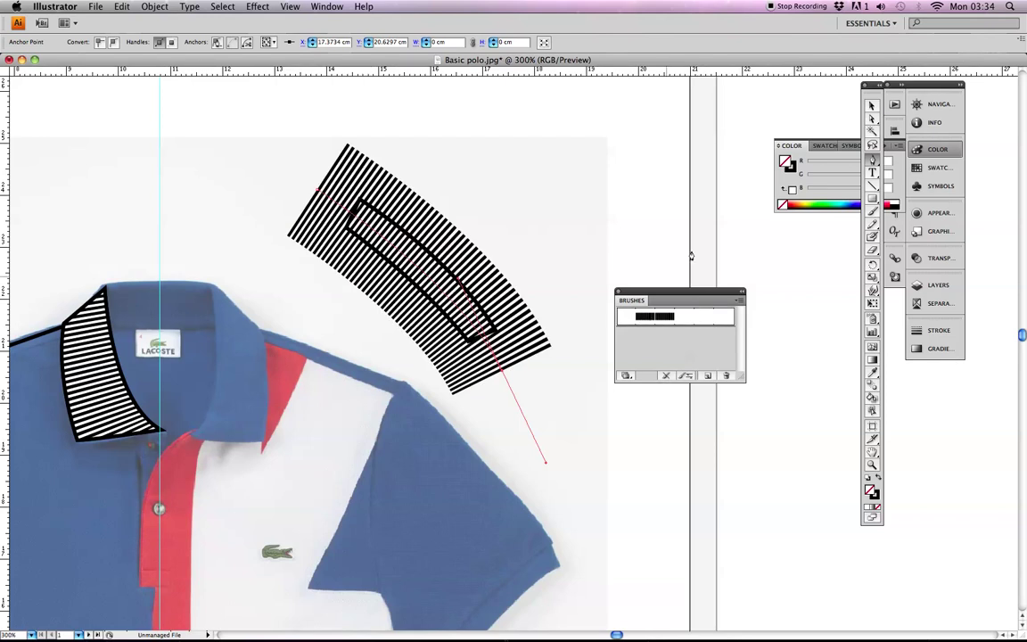
key(v)
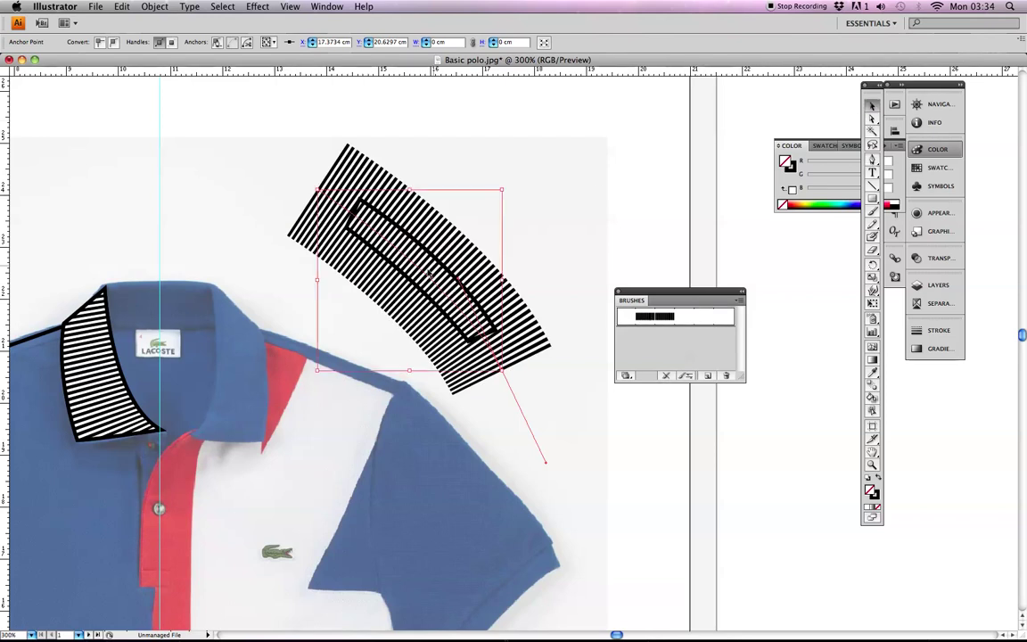
Fill the cuff duplicate with white and bring it in front of the rib stripes
click(442, 265)
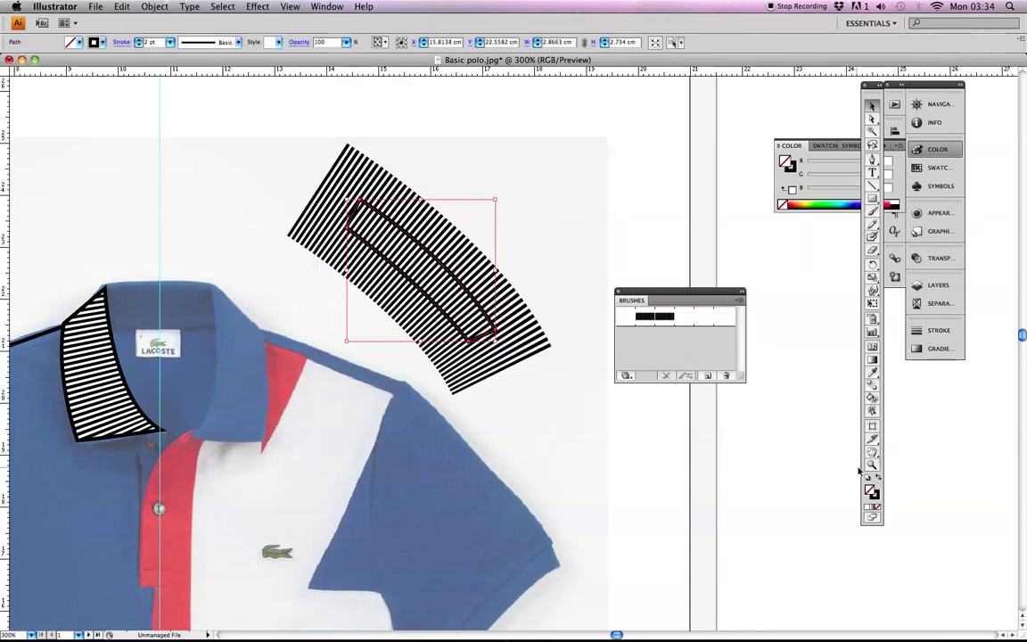
double_click(874, 491)
drag(390, 206, 312, 153)
click(641, 178)
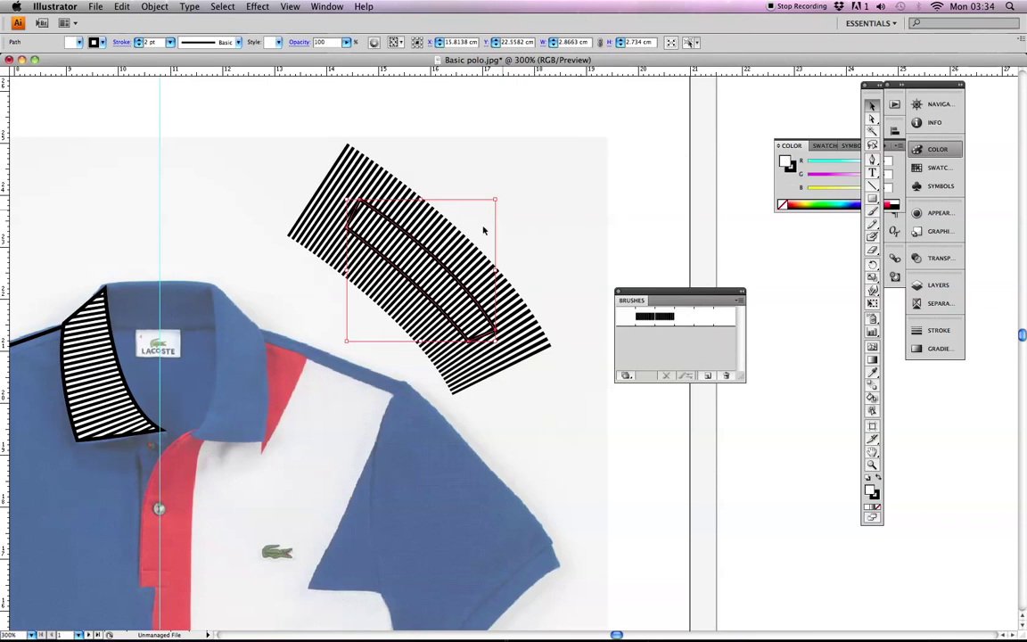
right_click(433, 266)
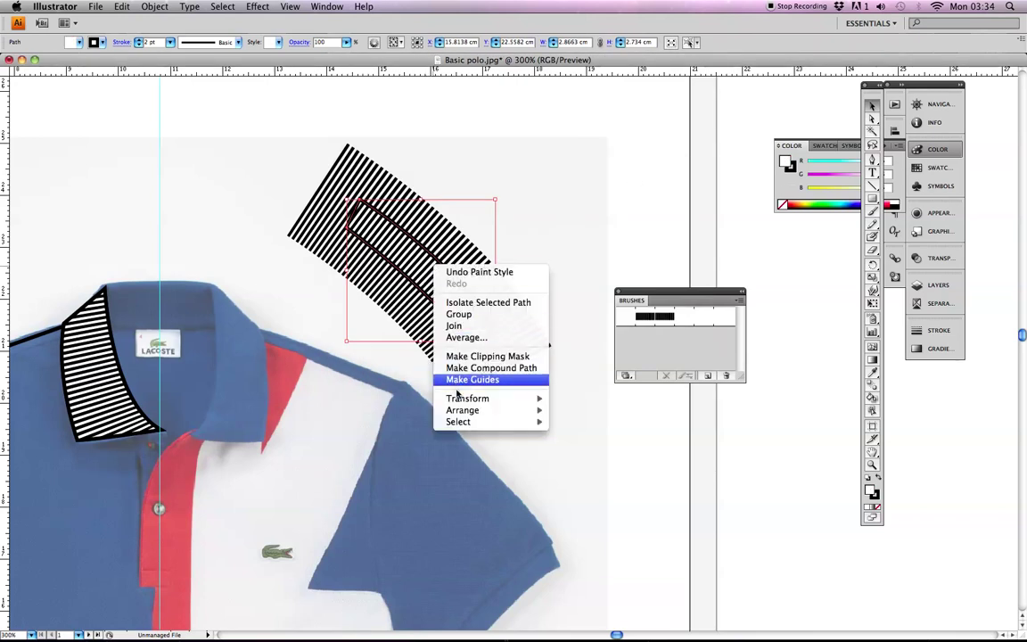
mouse_move(462, 411)
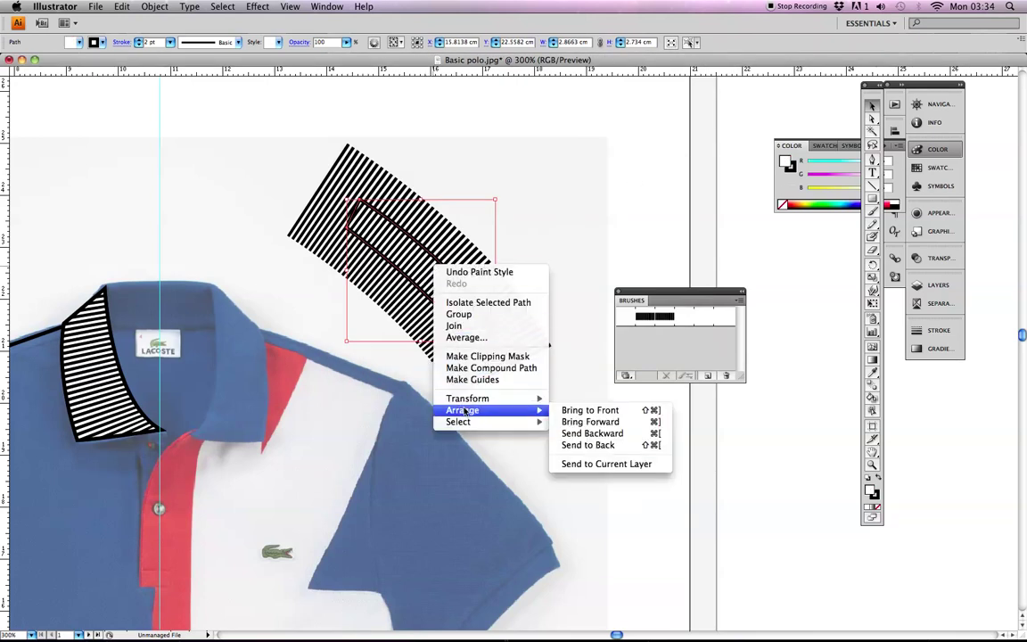
click(589, 410)
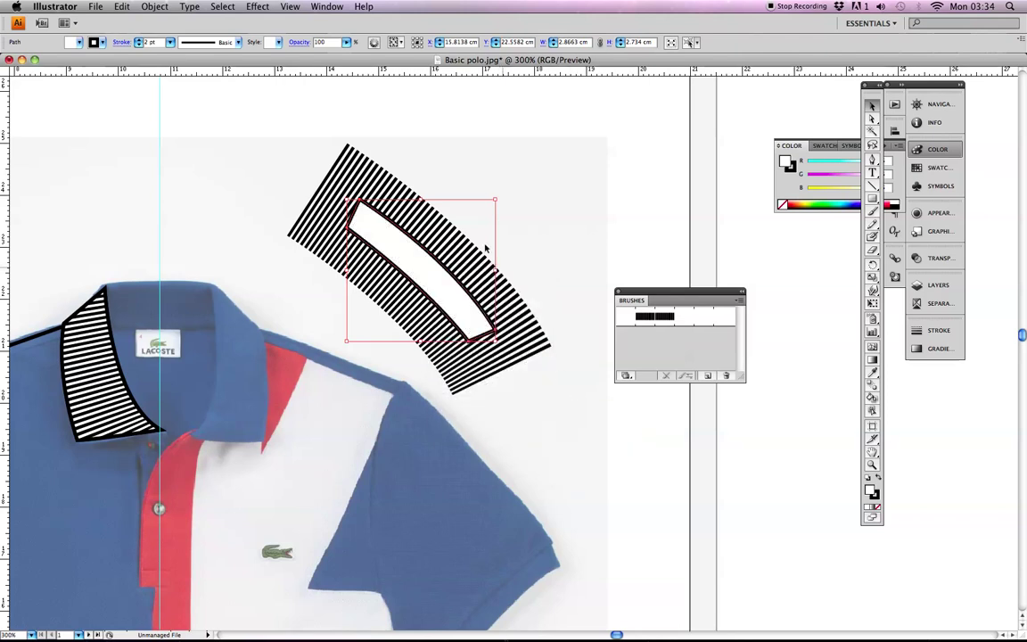
Clip the rib stripes to the cuff duplicate's shape with a clipping mask
click(322, 128)
drag(324, 123, 569, 374)
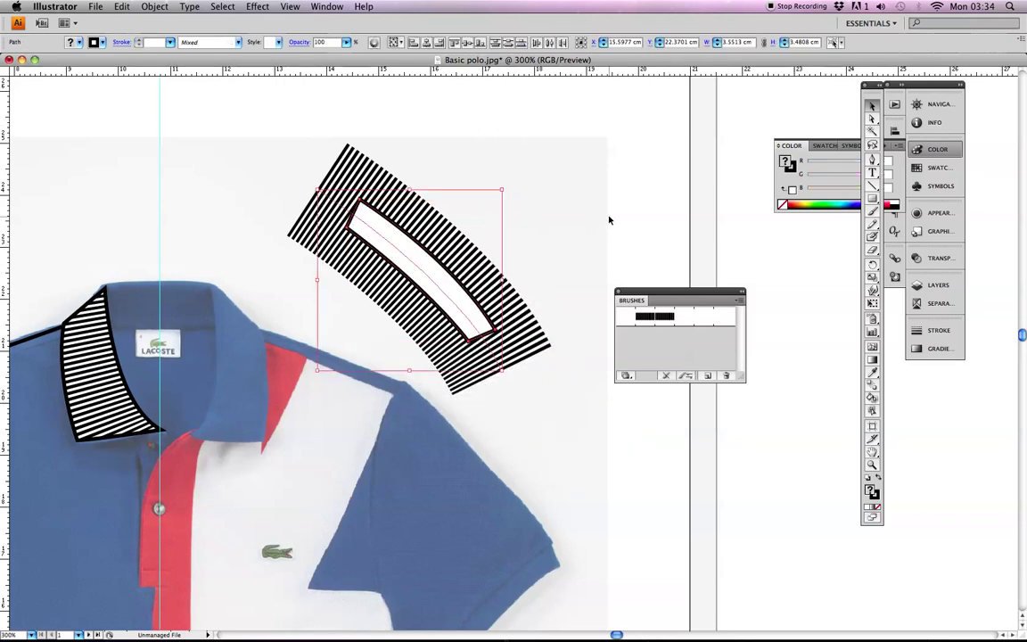
key(super+7)
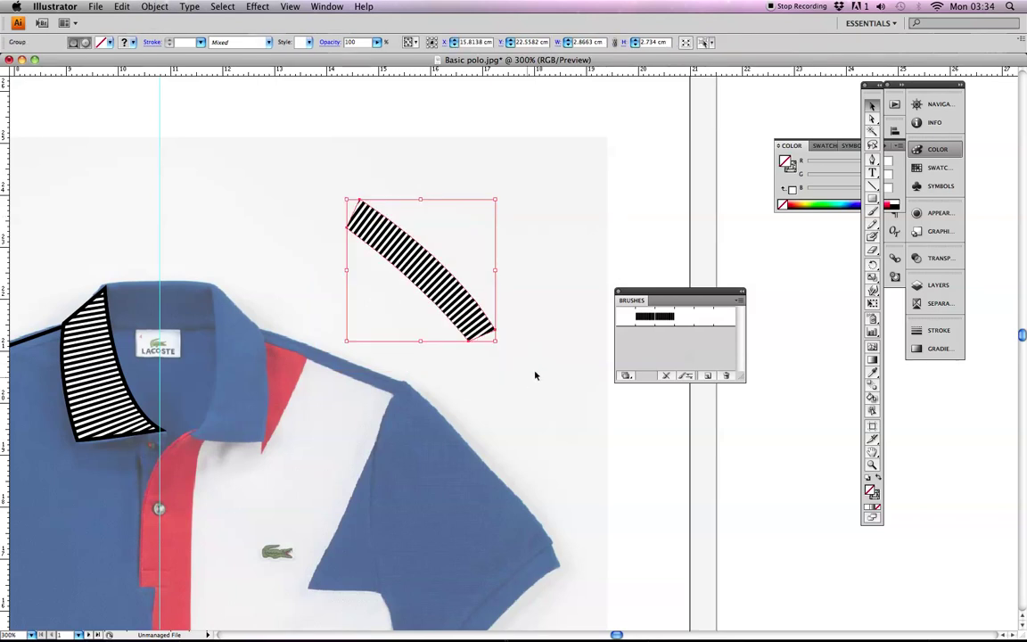
Move the original cuff outline from the sleeve to the area above the opposite shoulder and fill it with white (FFFFFF)
drag(484, 413, 599, 308)
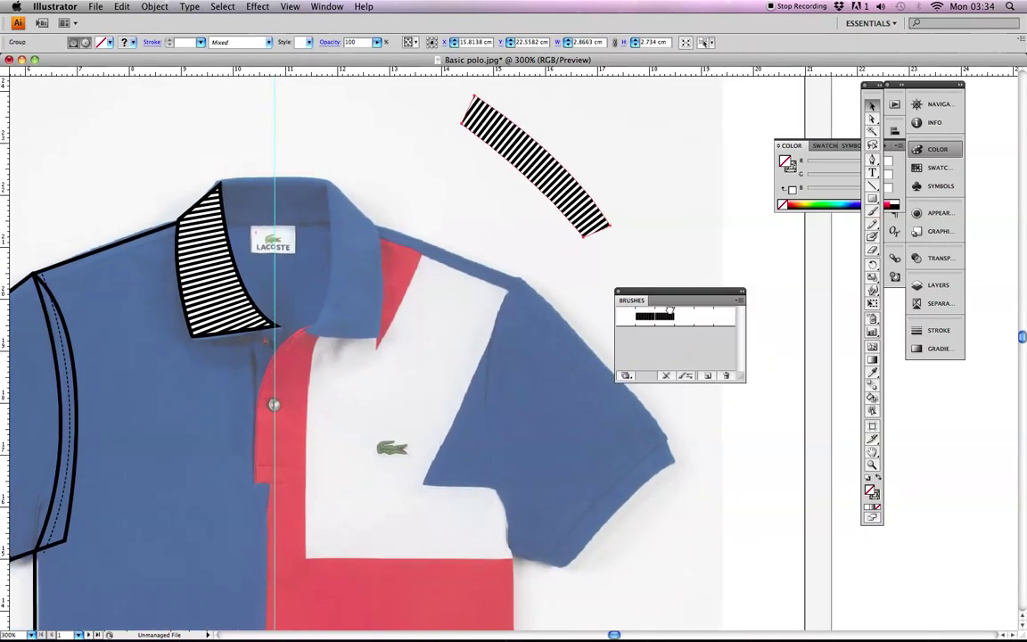
drag(669, 309, 759, 302)
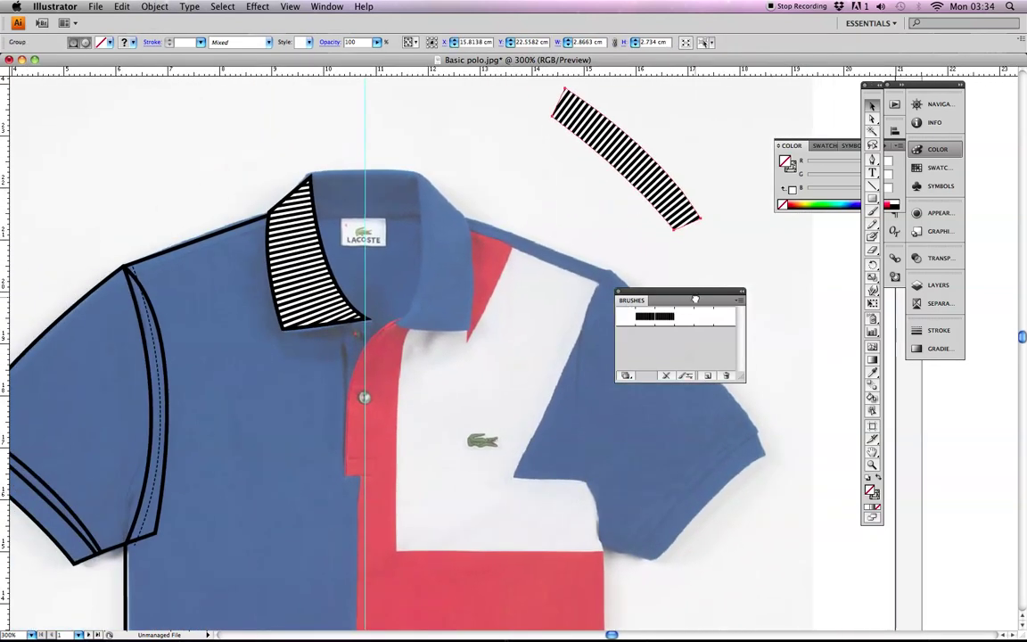
click(63, 550)
drag(517, 373, 606, 226)
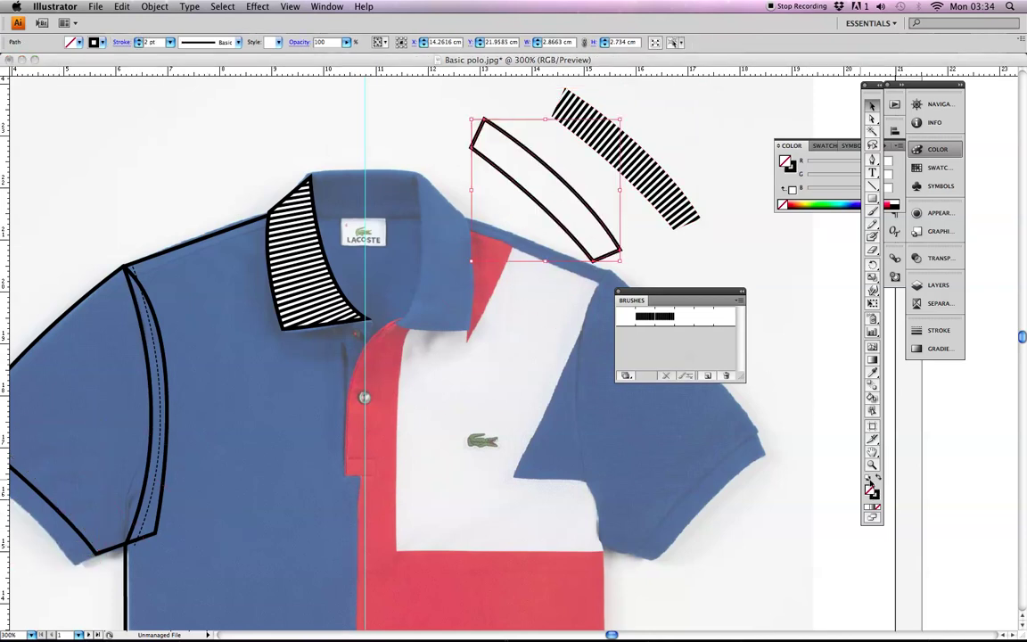
double_click(872, 492)
drag(396, 213, 350, 177)
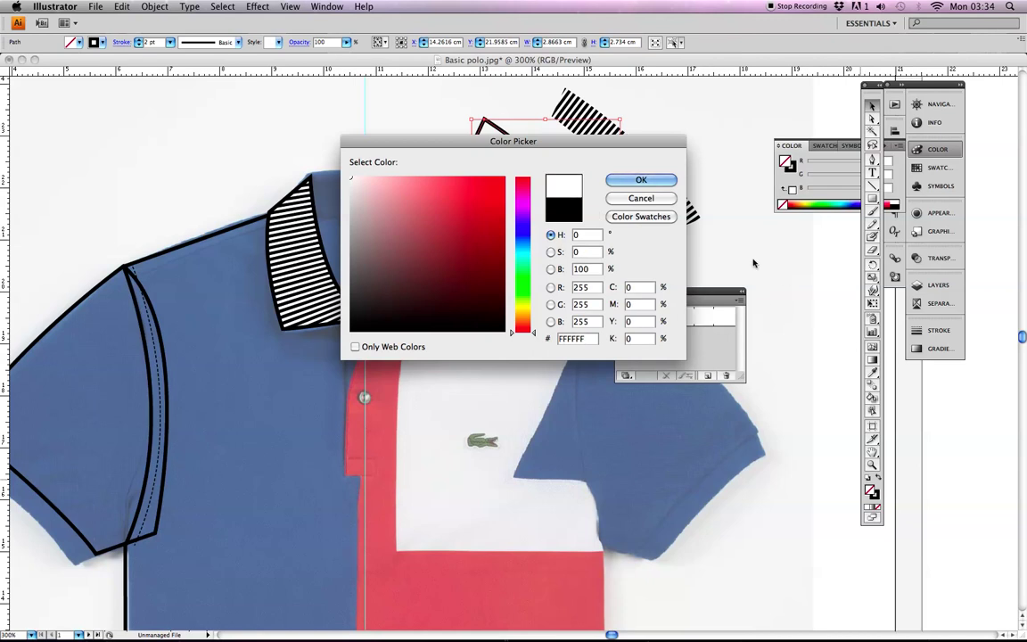
click(641, 179)
Move the clipped striped cuff piece onto the end of the outlined sleeve
click(663, 228)
click(665, 222)
drag(130, 503, 80, 528)
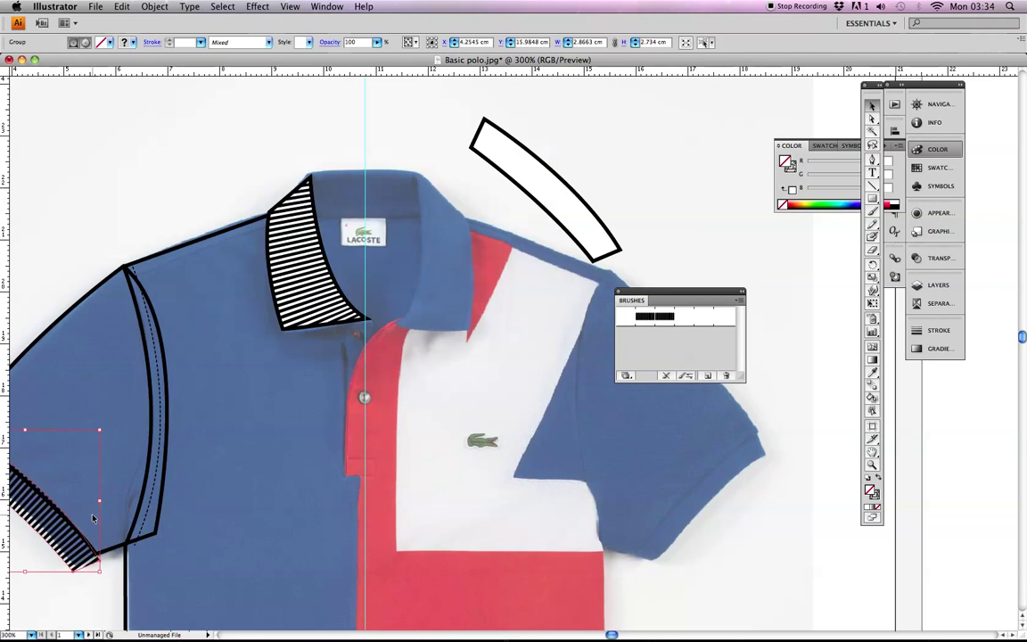
scroll(508, 486, down, 3)
scroll(508, 486, left, 3)
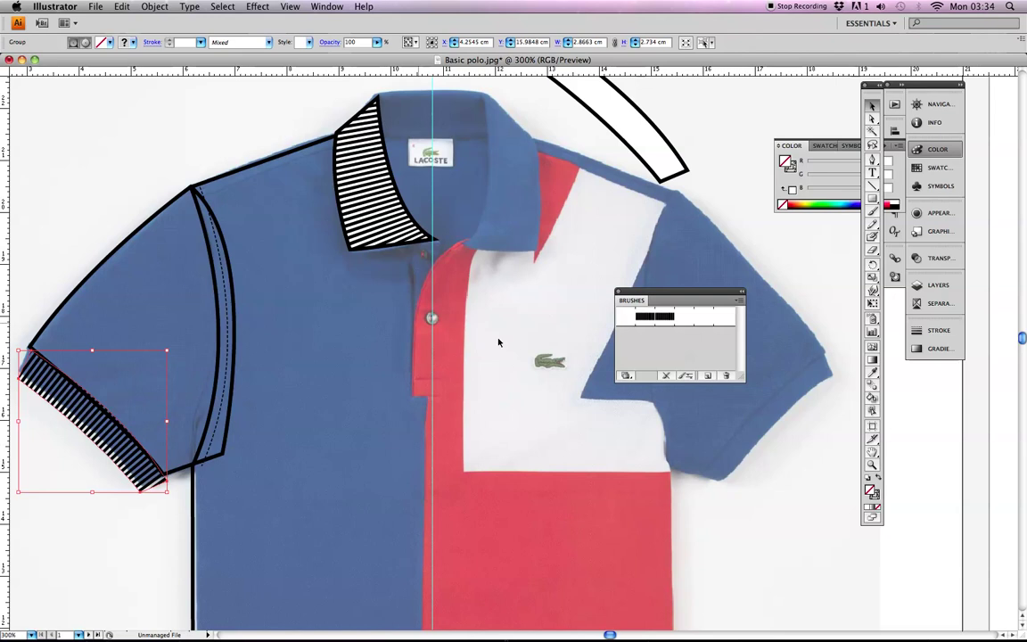
scroll(506, 339, down, 2)
scroll(493, 383, up, 2)
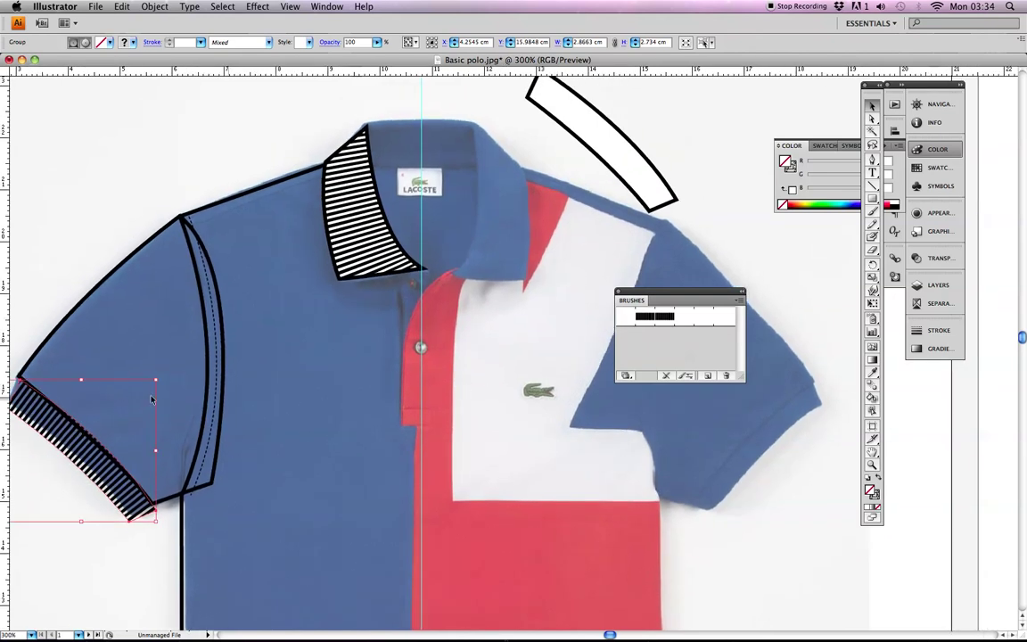
shift+click(20, 385)
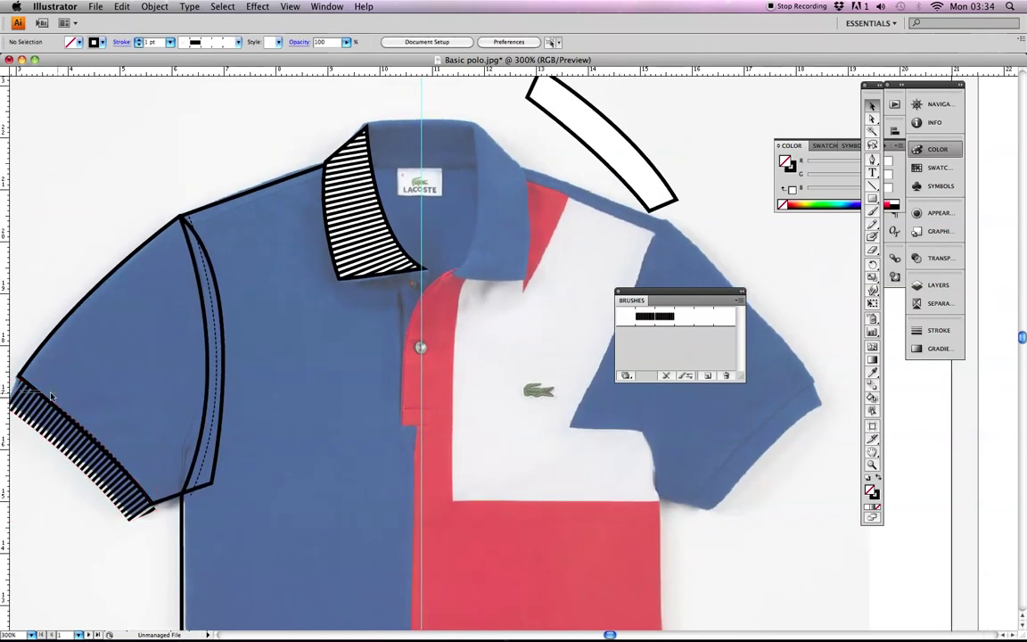
Undo the last move of the clipped striped cuff piece and place it over the white cuff outline above the opposite shoulder
click(57, 509)
key(super+z)
drag(561, 298, 474, 436)
drag(665, 295, 754, 421)
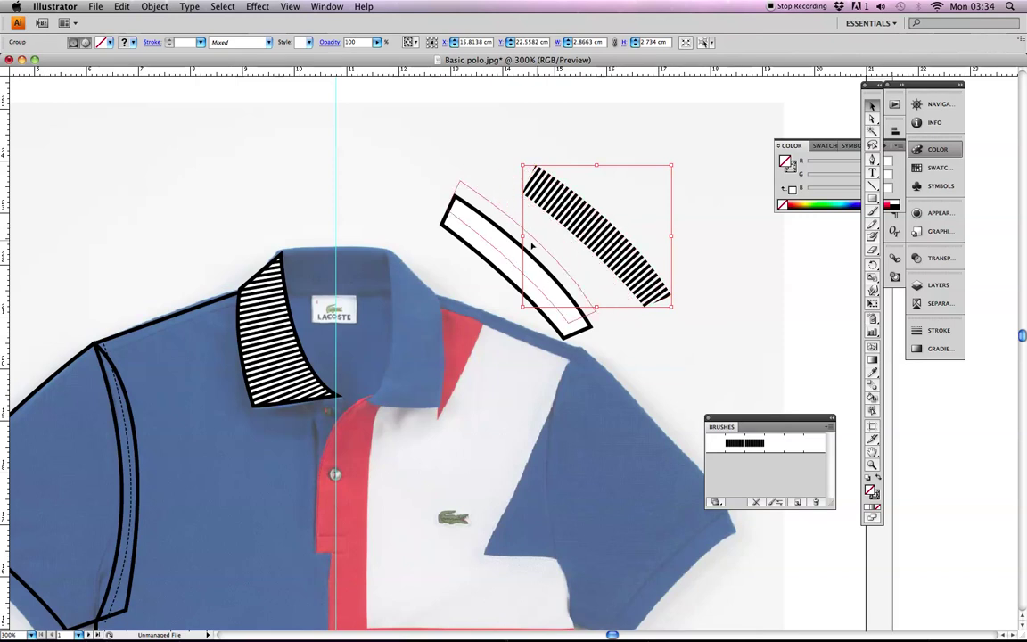
drag(532, 258, 451, 288)
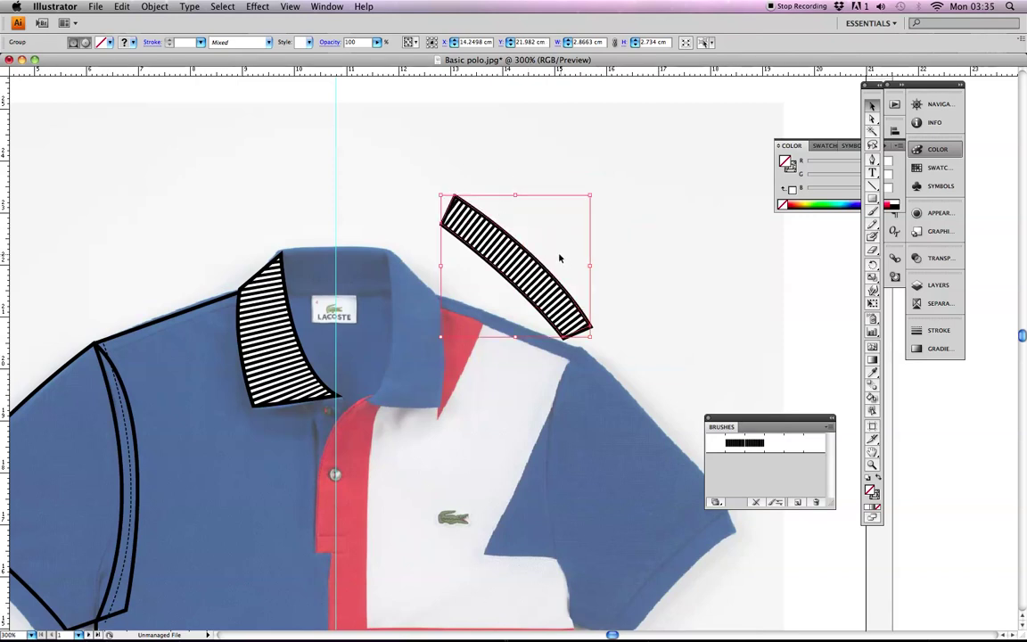
Group the rib stripes with the white cuff outline and move the group onto the end of the outlined sleeve
drag(405, 164, 558, 340)
key(ctrl+g)
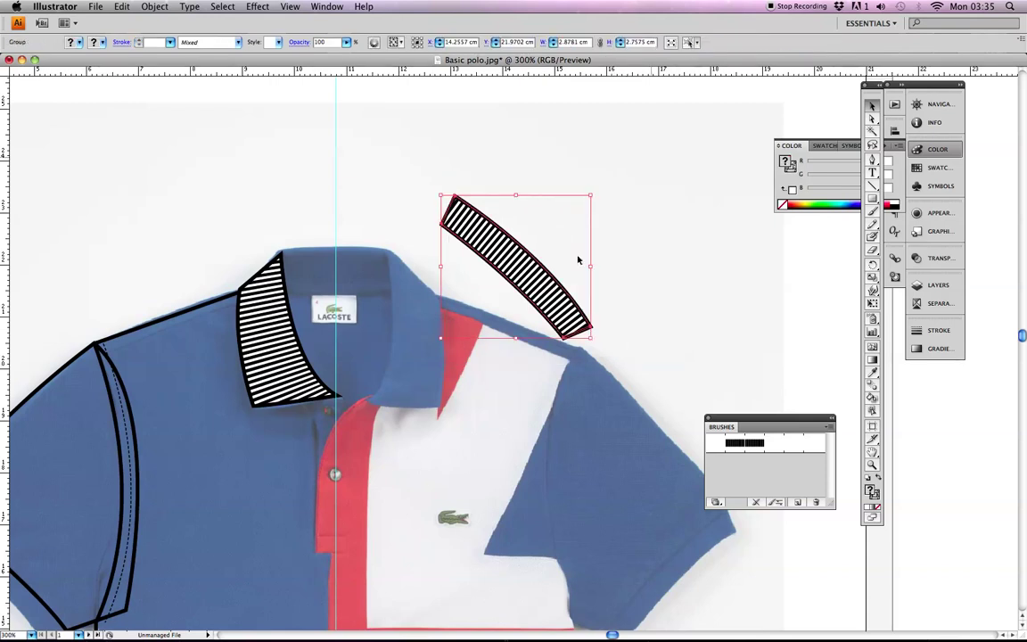
scroll(591, 305, down, 5)
scroll(591, 305, left, 5)
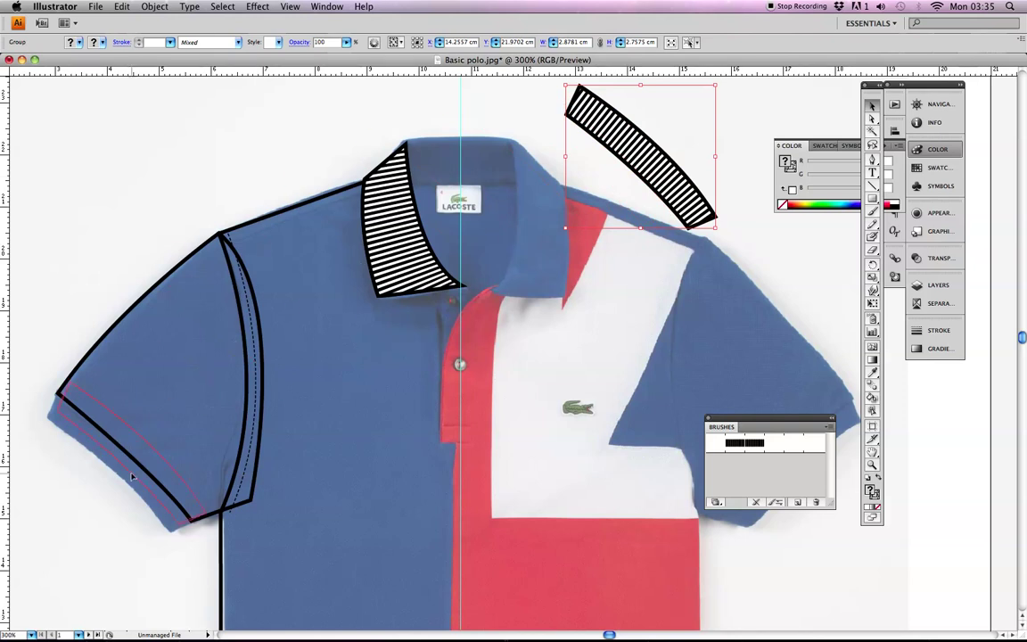
drag(117, 485, 127, 493)
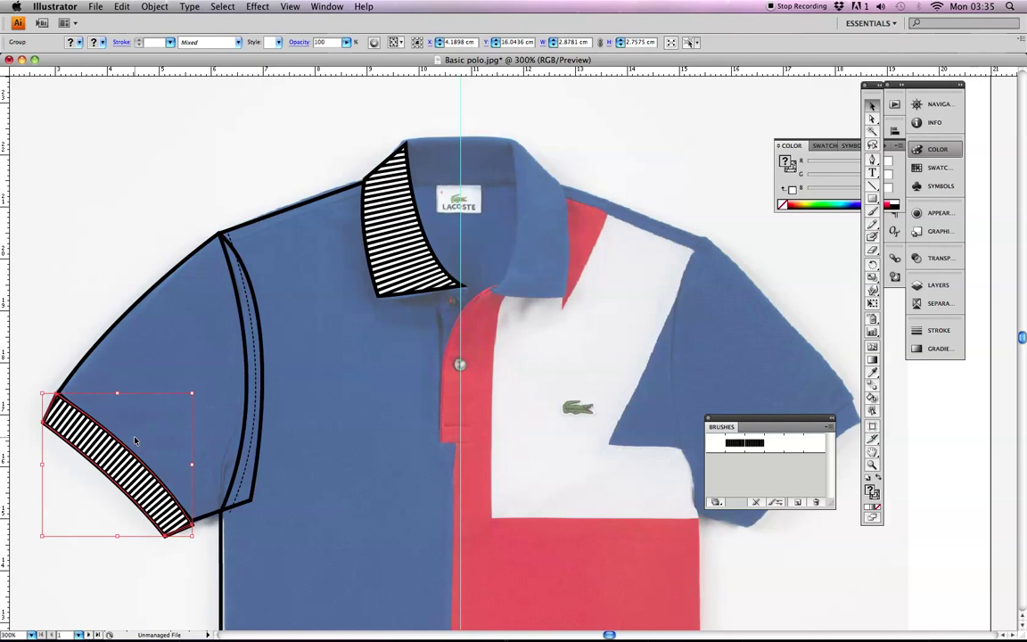
Select every piece of the drawn shirt half, including collar, sleeve and cuff, and hide the docked panels
key(super+minus)
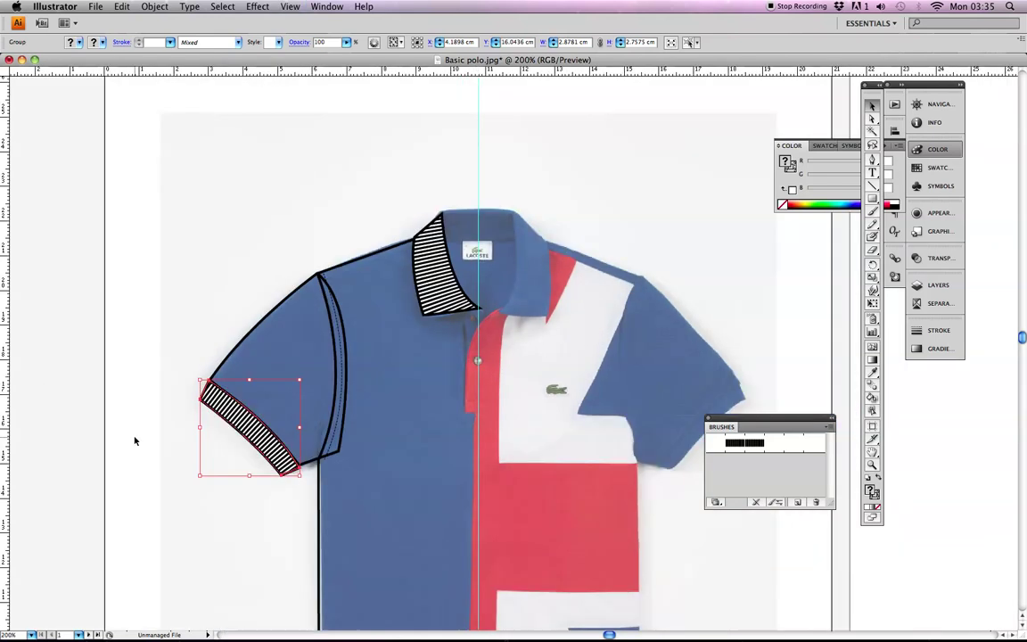
drag(511, 413, 443, 298)
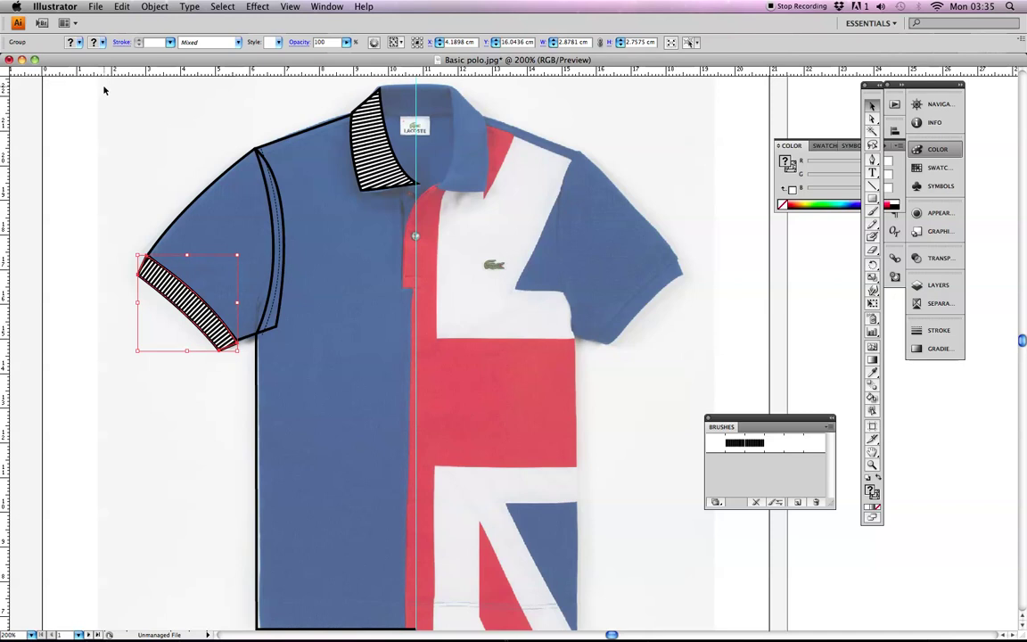
drag(104, 86, 434, 529)
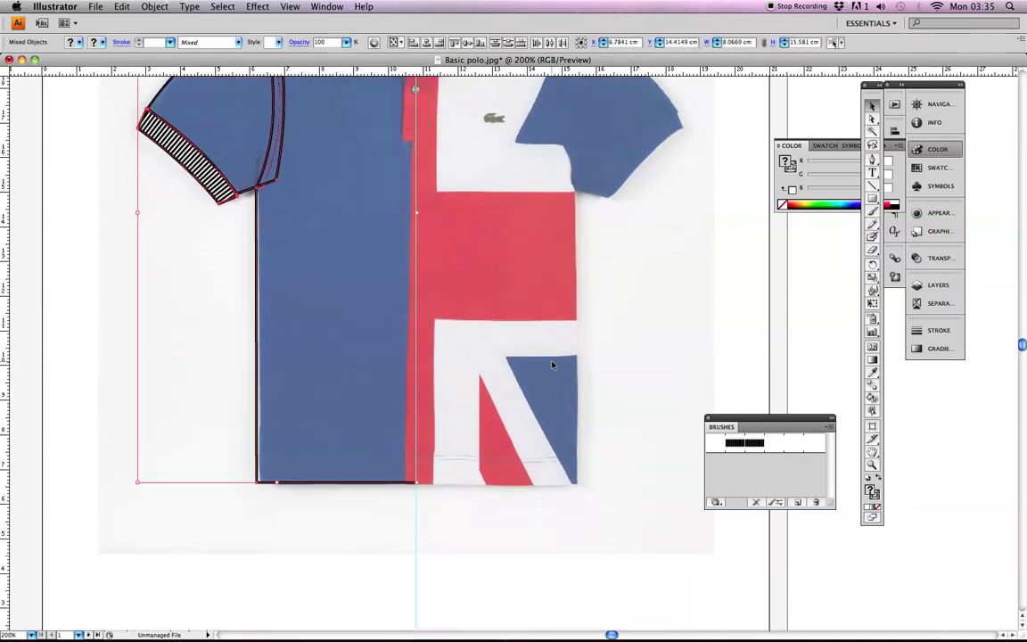
scroll(538, 413, up, 5)
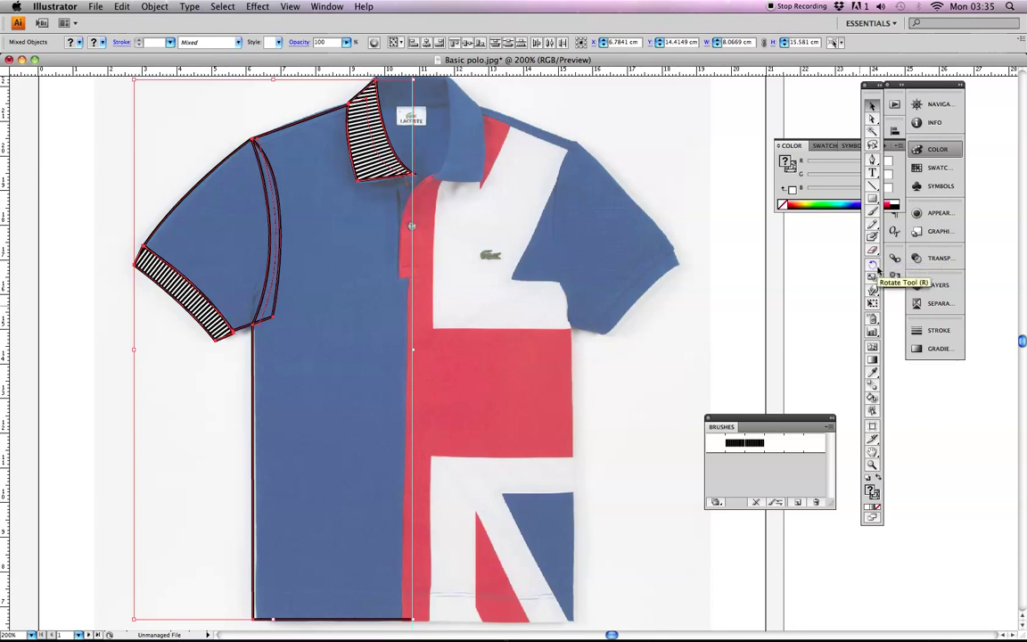
click(876, 265)
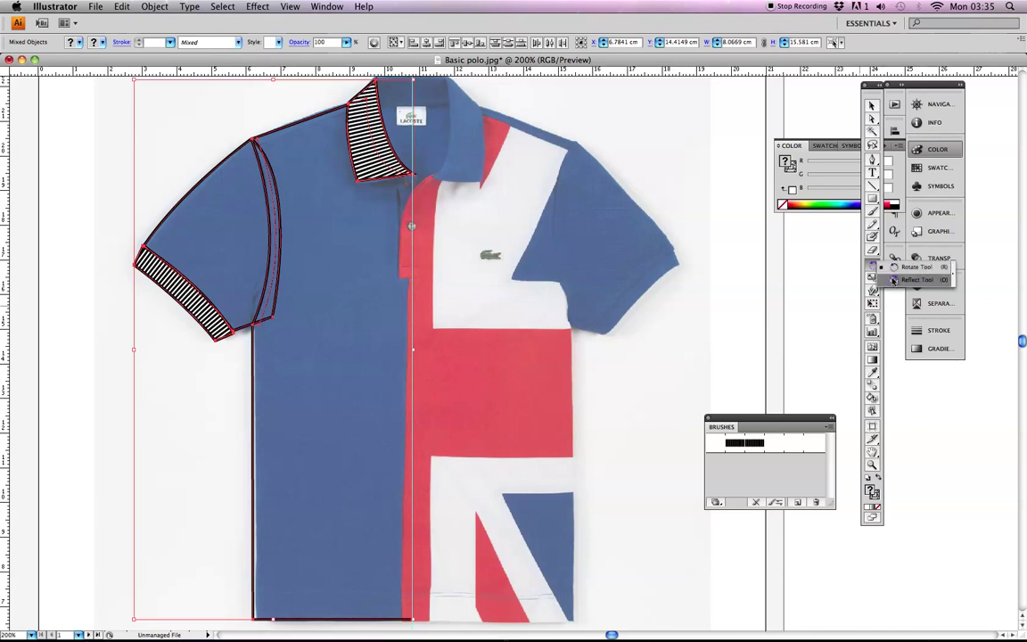
click(893, 279)
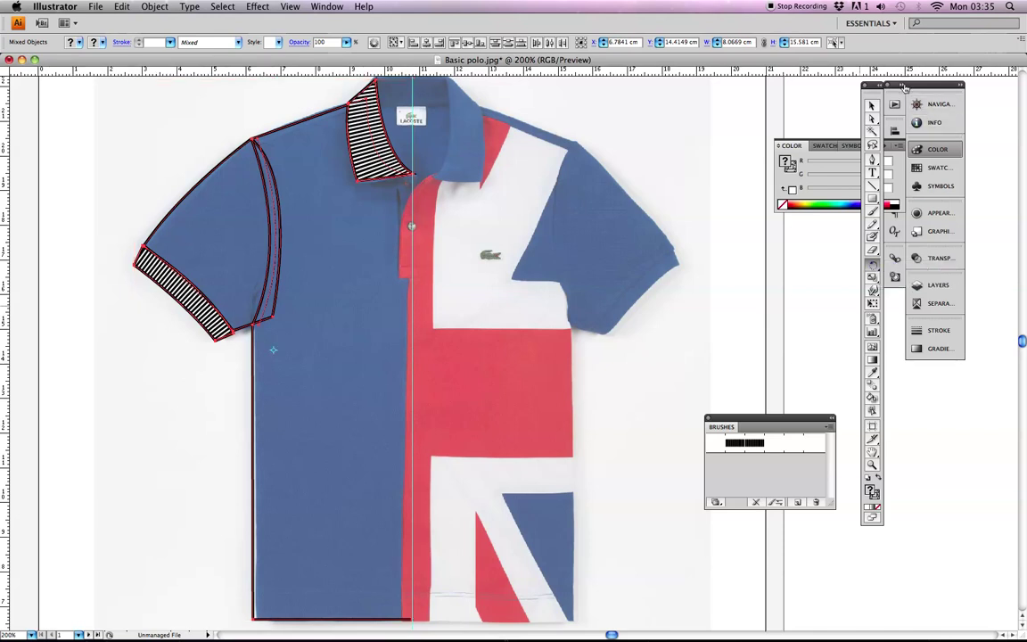
double_click(904, 86)
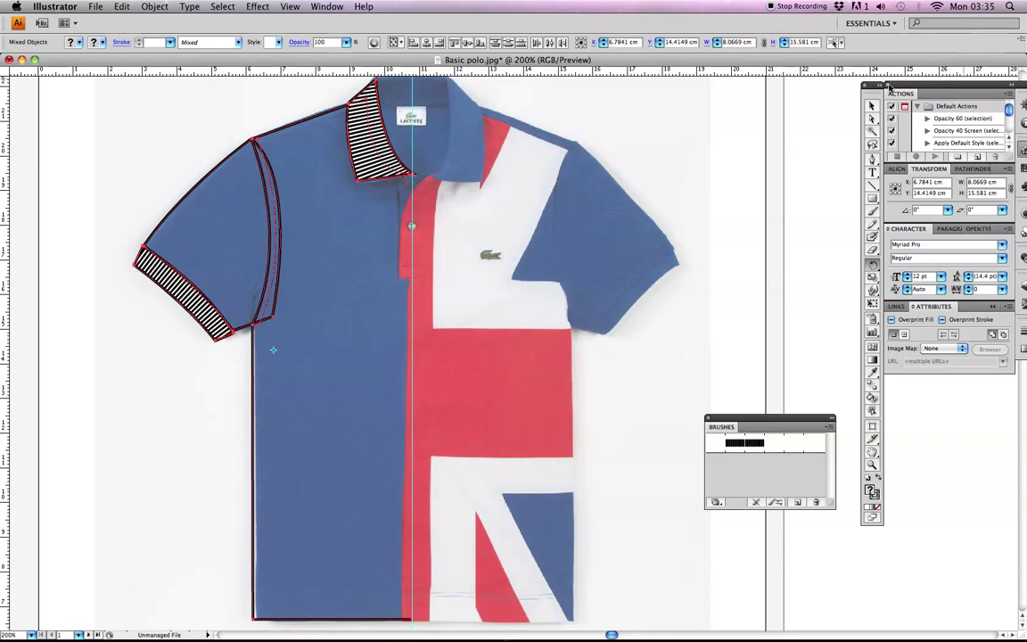
double_click(890, 86)
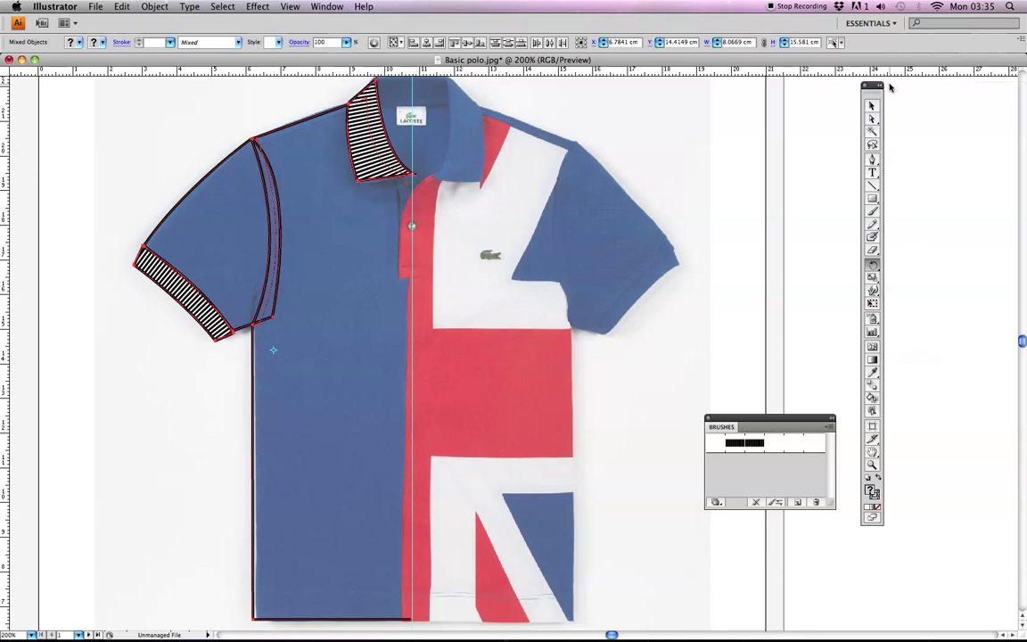
Reflect a copy of the selected shirt half across a vertical axis on the centre guide, with the preview on
click(874, 265)
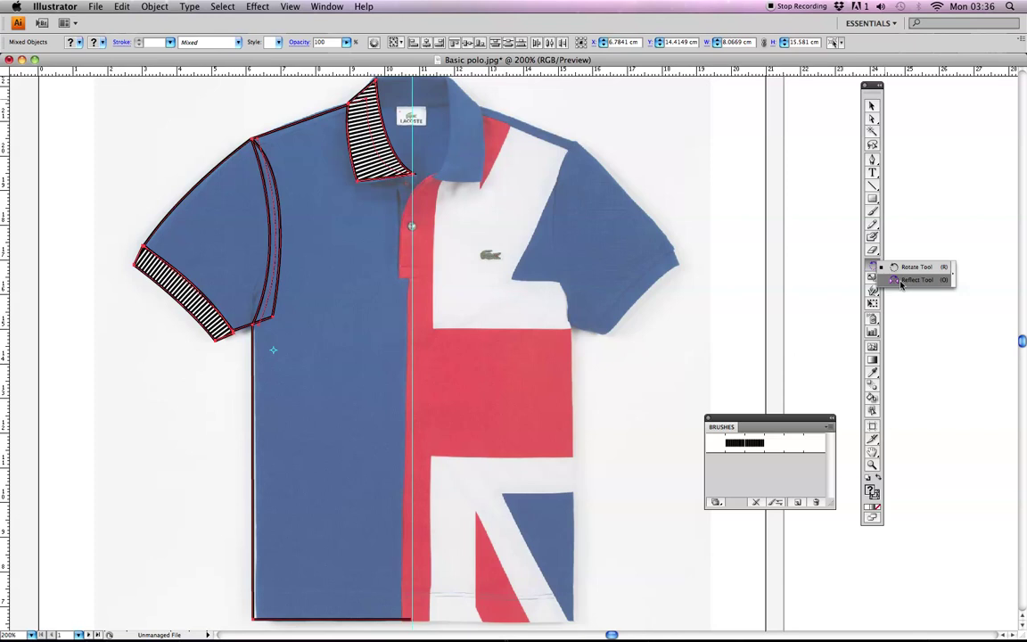
click(901, 282)
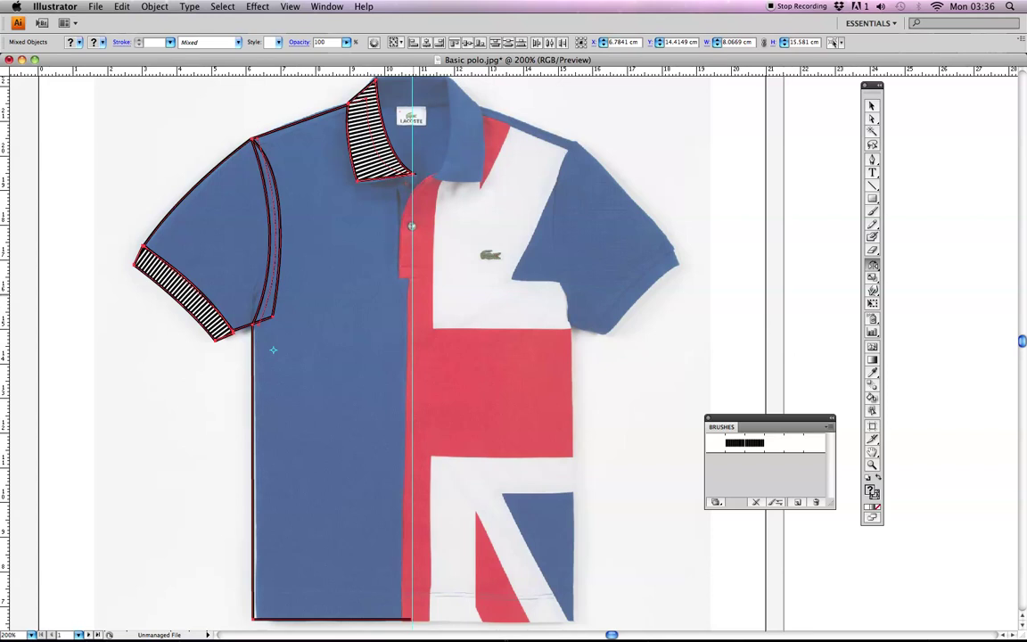
alt+click(411, 292)
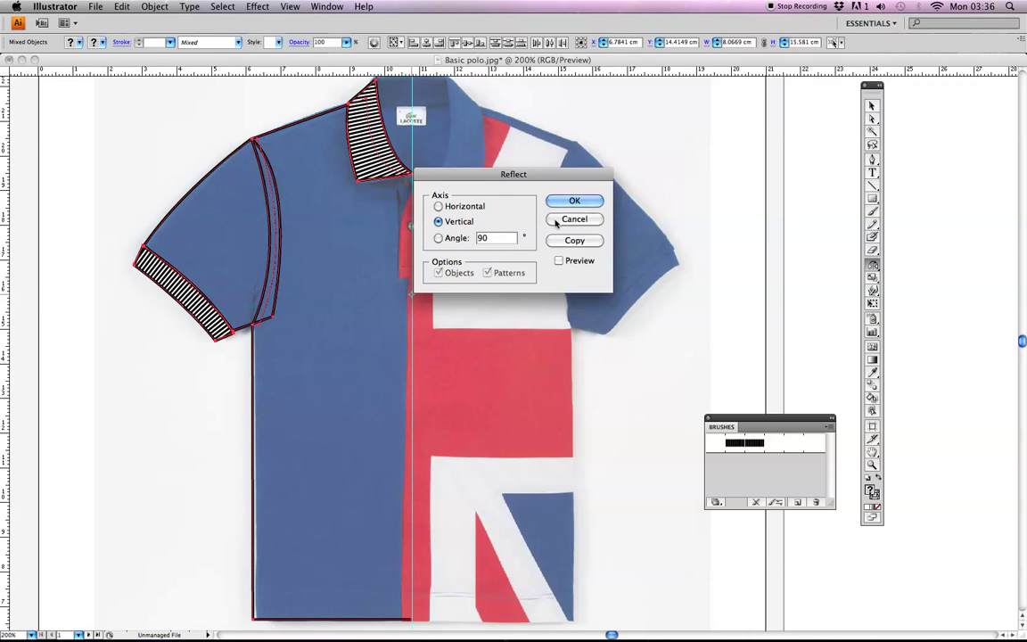
click(559, 261)
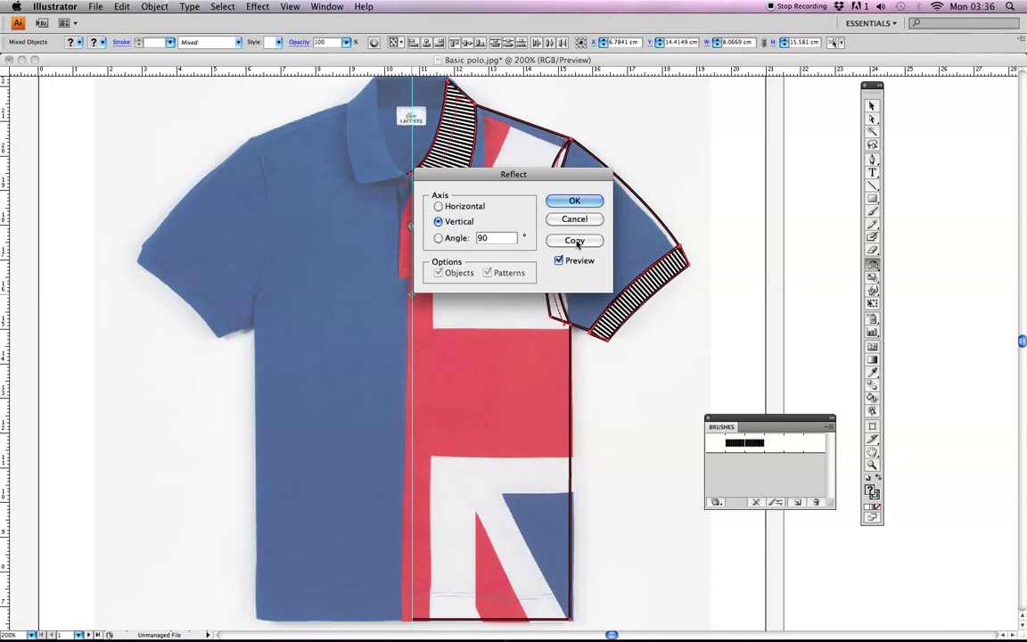
click(575, 240)
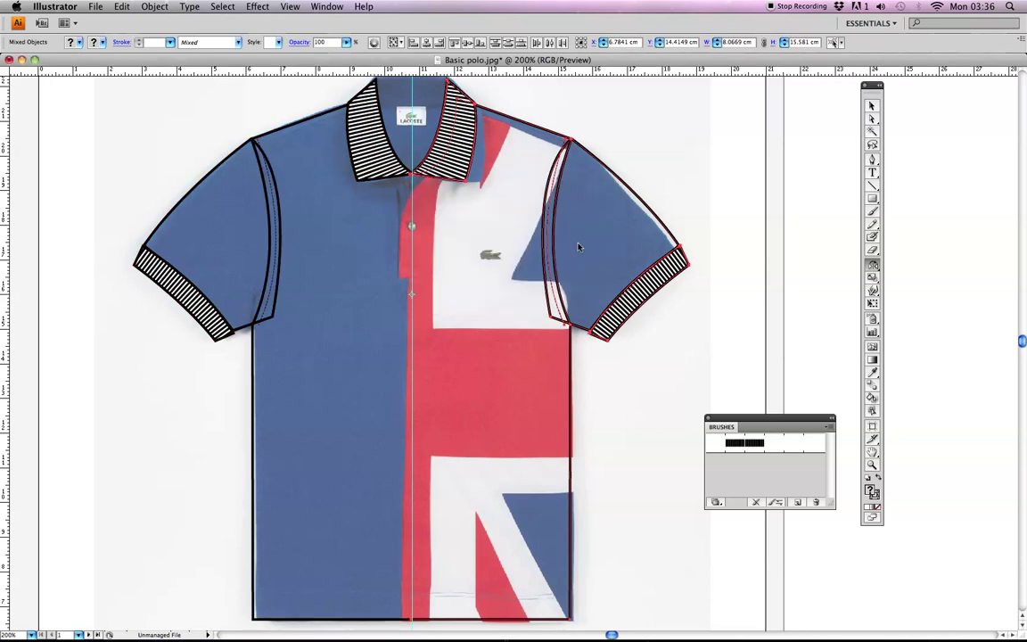
key(v)
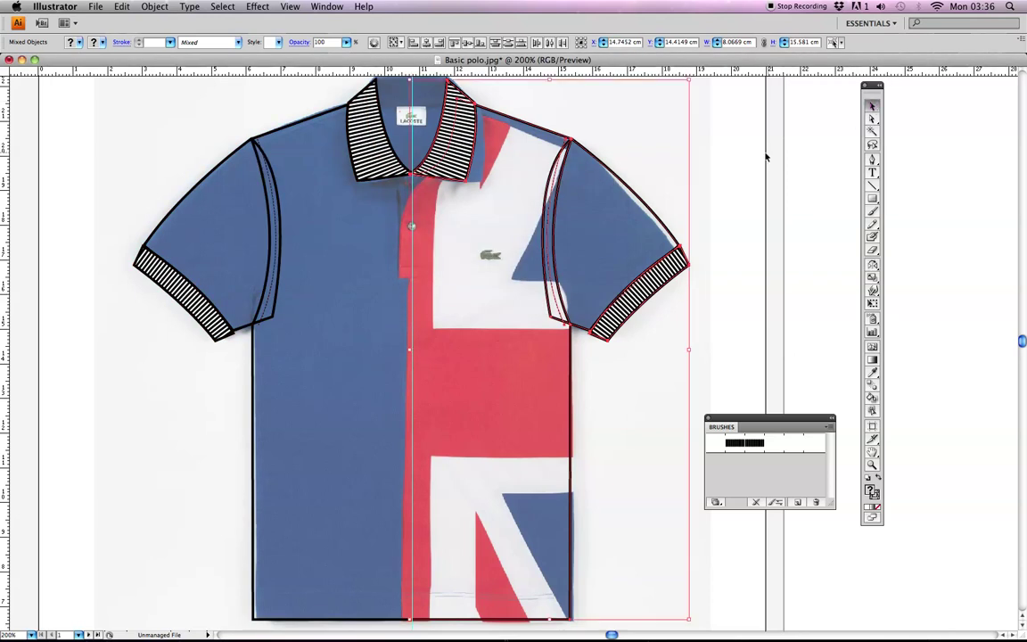
click(759, 156)
scroll(591, 223, up, 3)
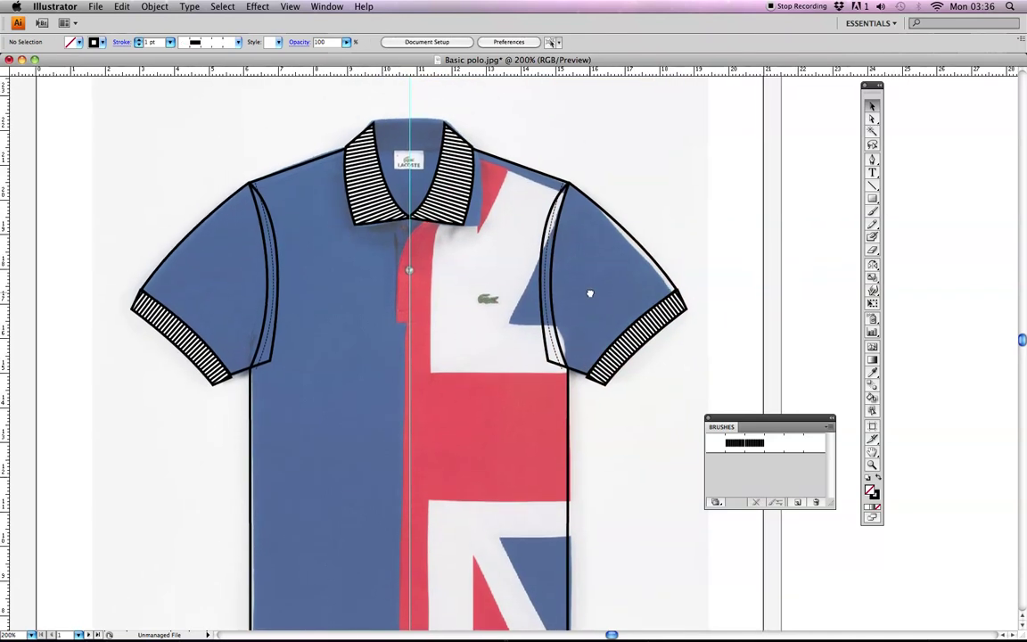
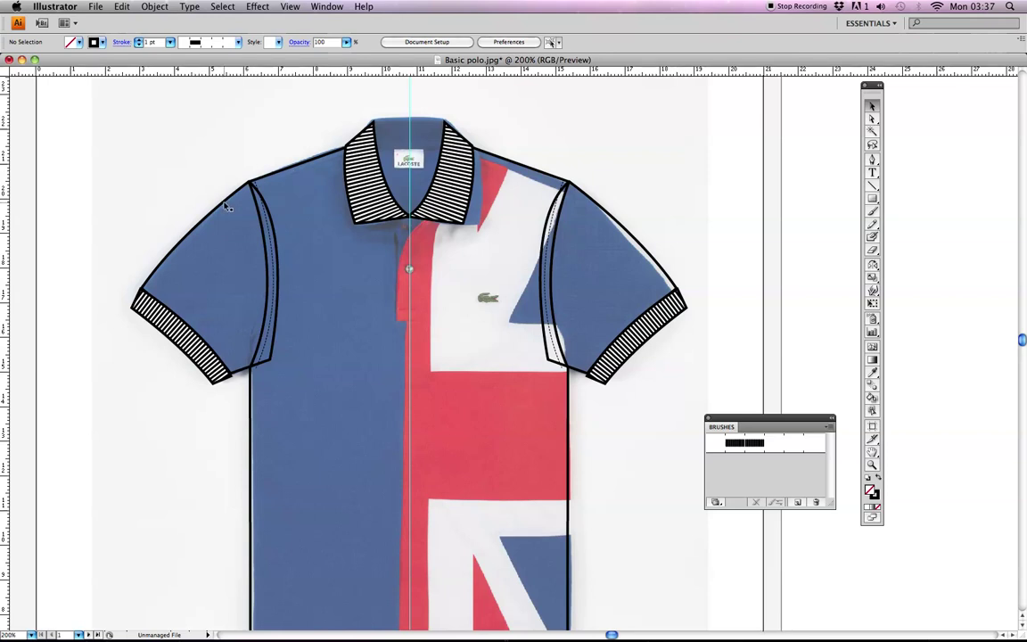
click(227, 206)
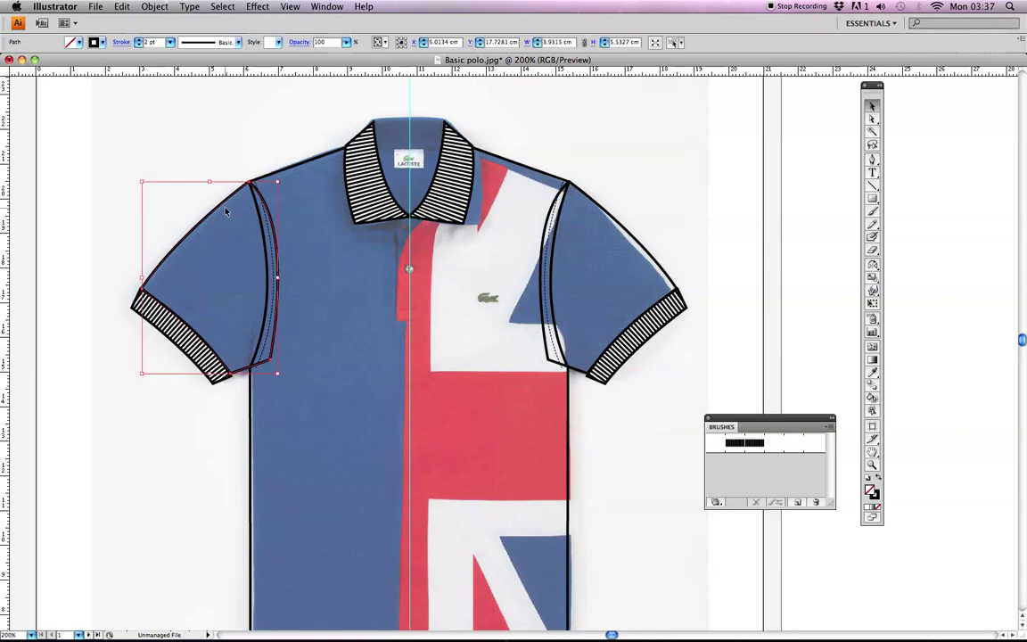
shift+click(288, 172)
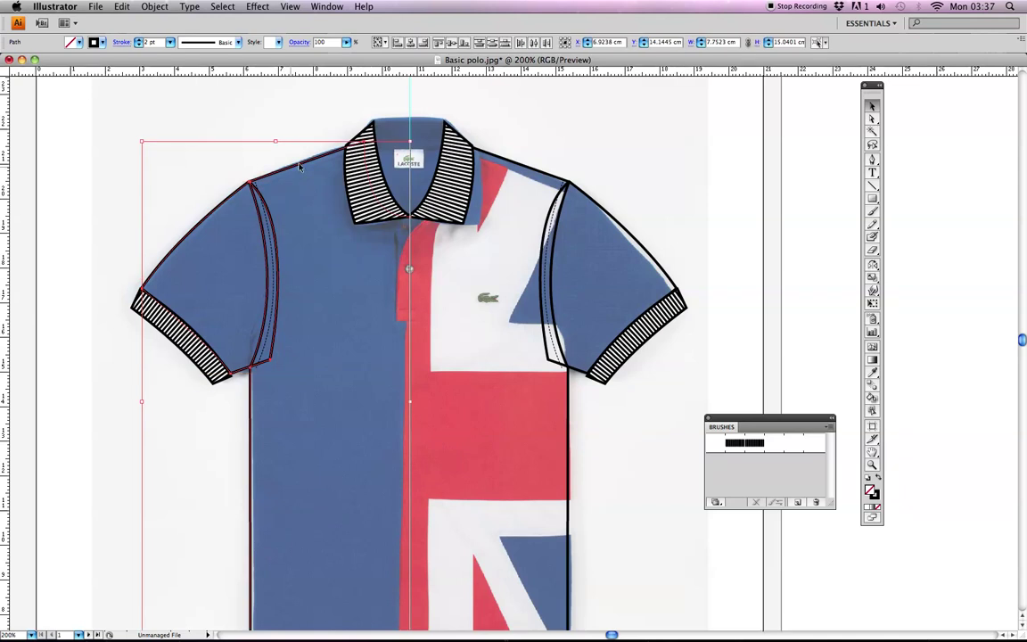
double_click(551, 180)
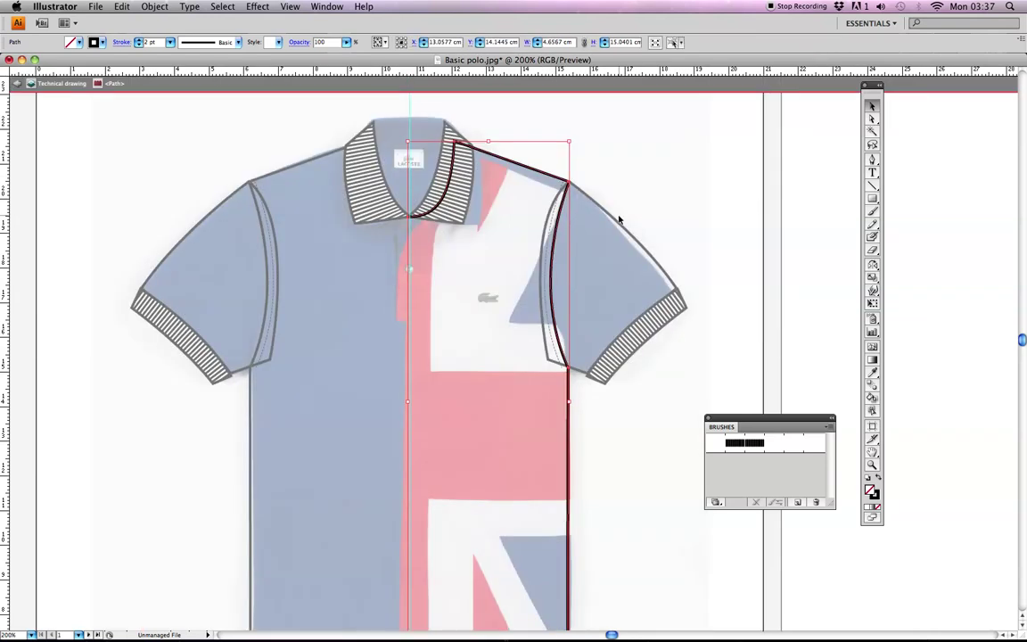
double_click(627, 205)
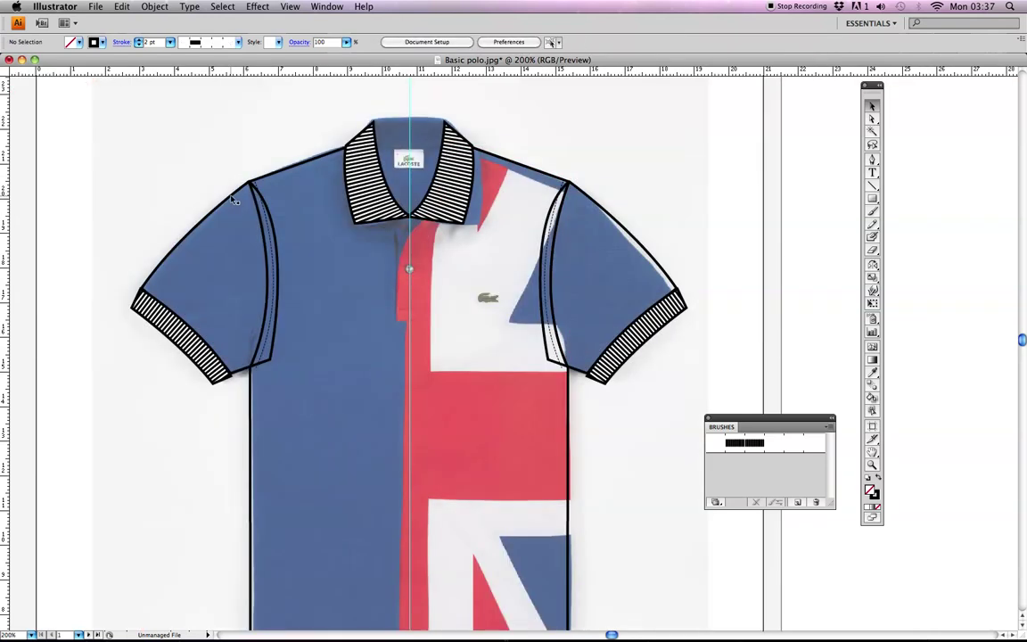
Fill both sleeve outlines and both body halves with near-white (FCFCFC)
click(233, 200)
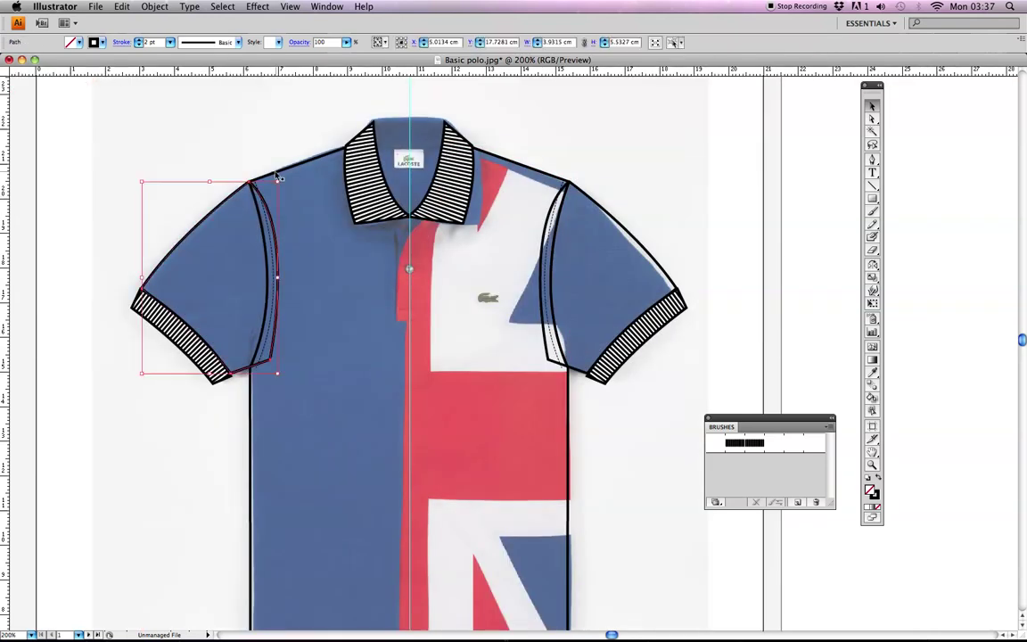
shift+click(280, 177)
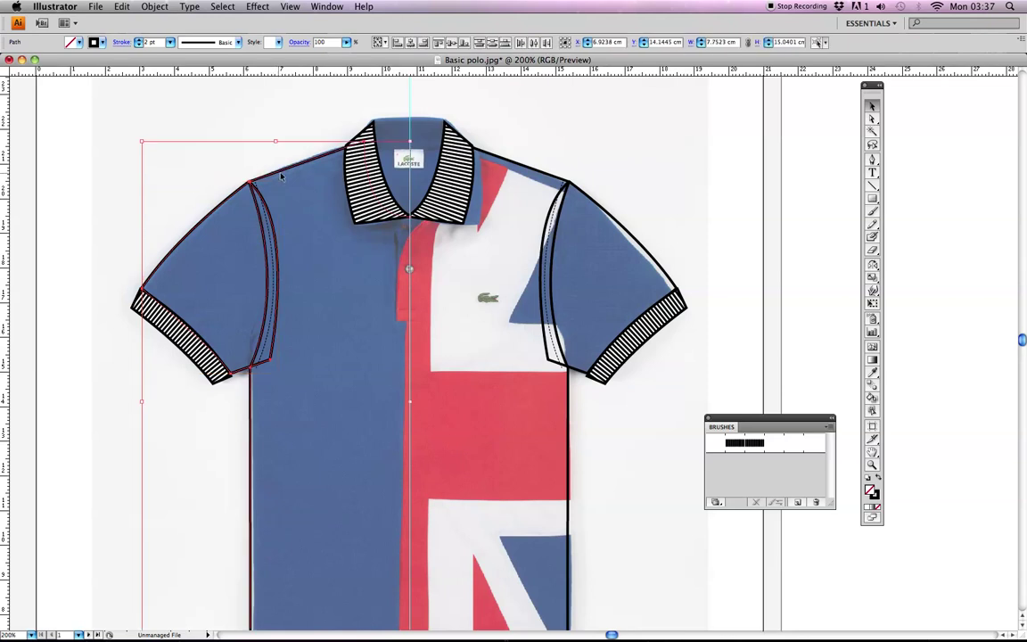
shift+click(561, 182)
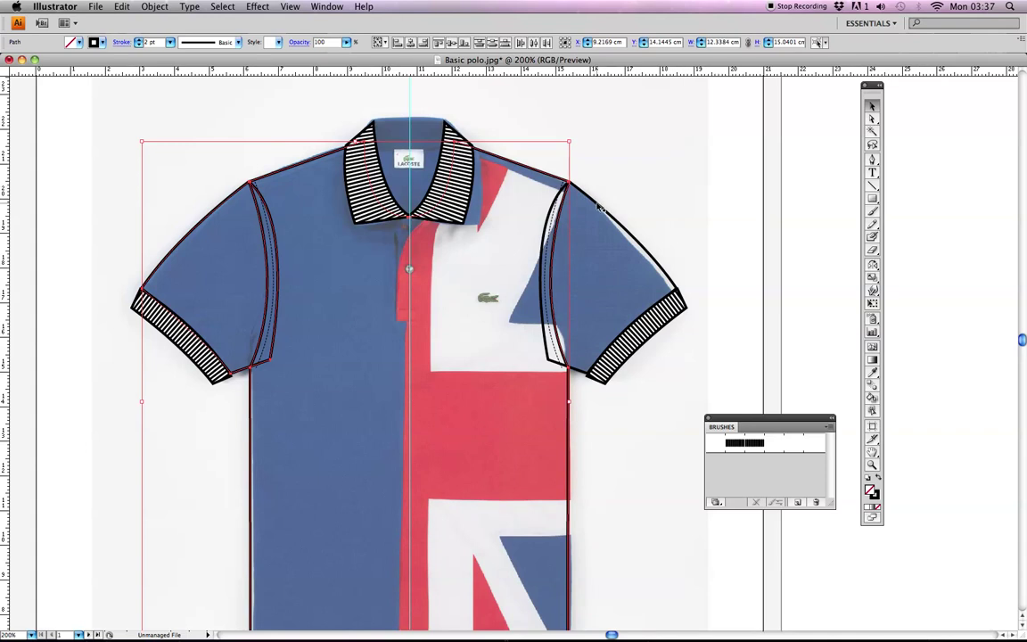
shift+click(599, 207)
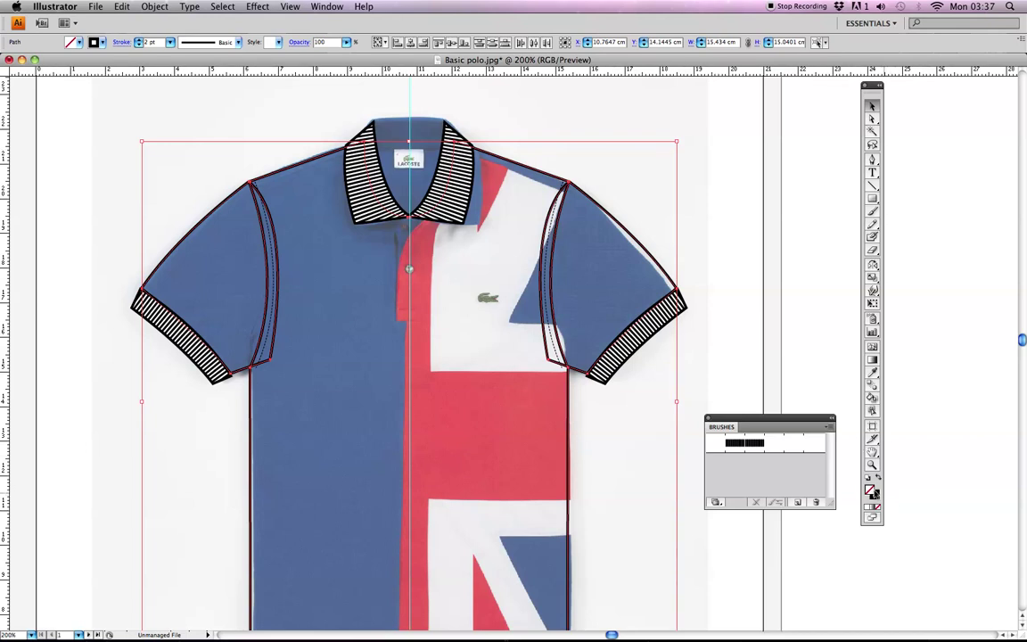
double_click(872, 493)
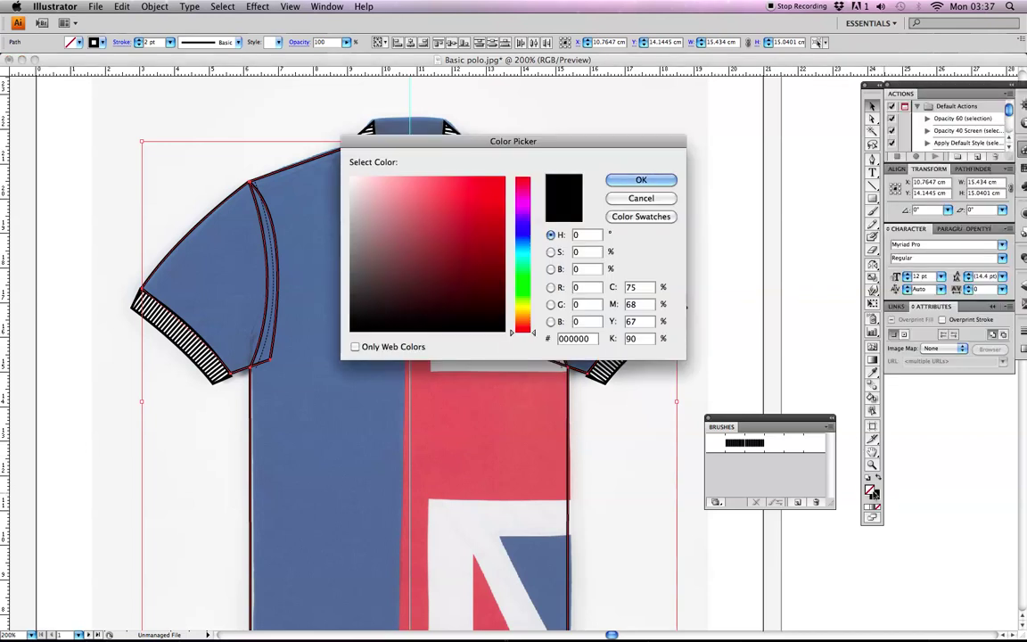
click(351, 178)
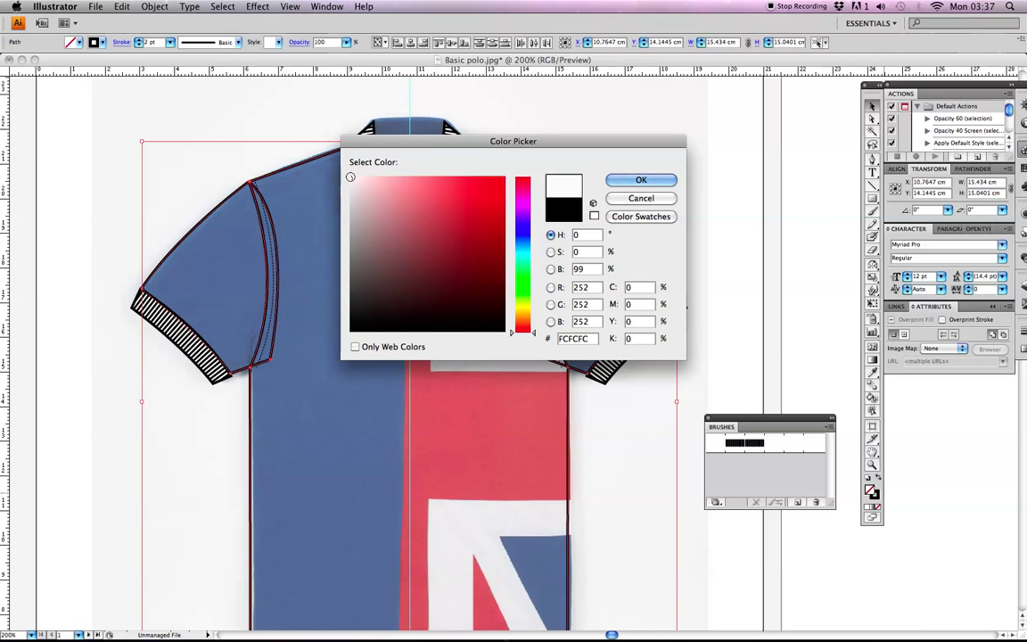
click(640, 180)
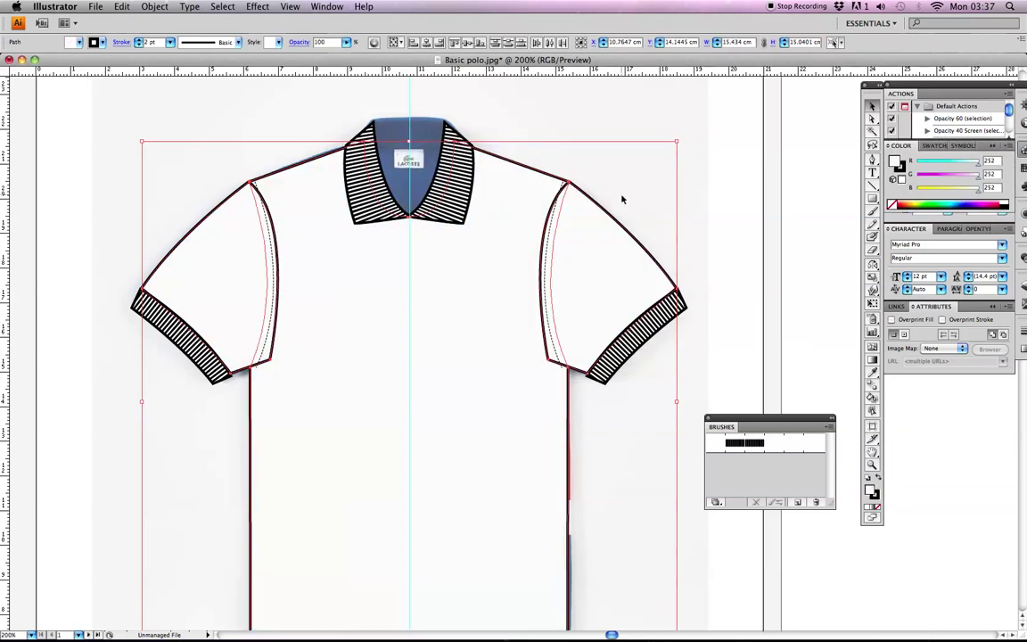
click(645, 128)
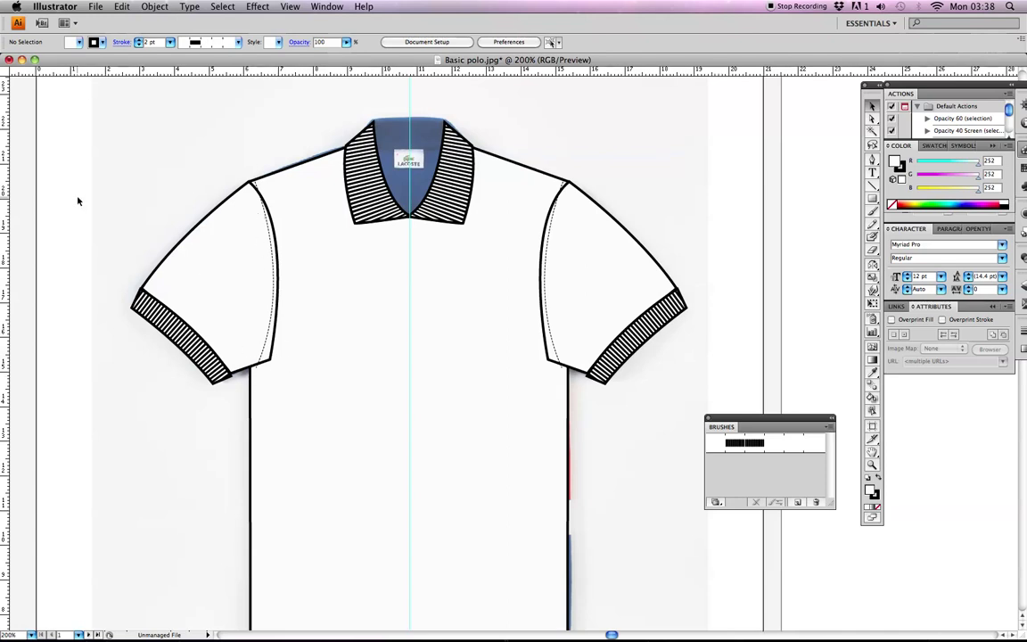
Send the left sleeve with its ribbed cuff to the back of the stacking order
drag(73, 212, 227, 390)
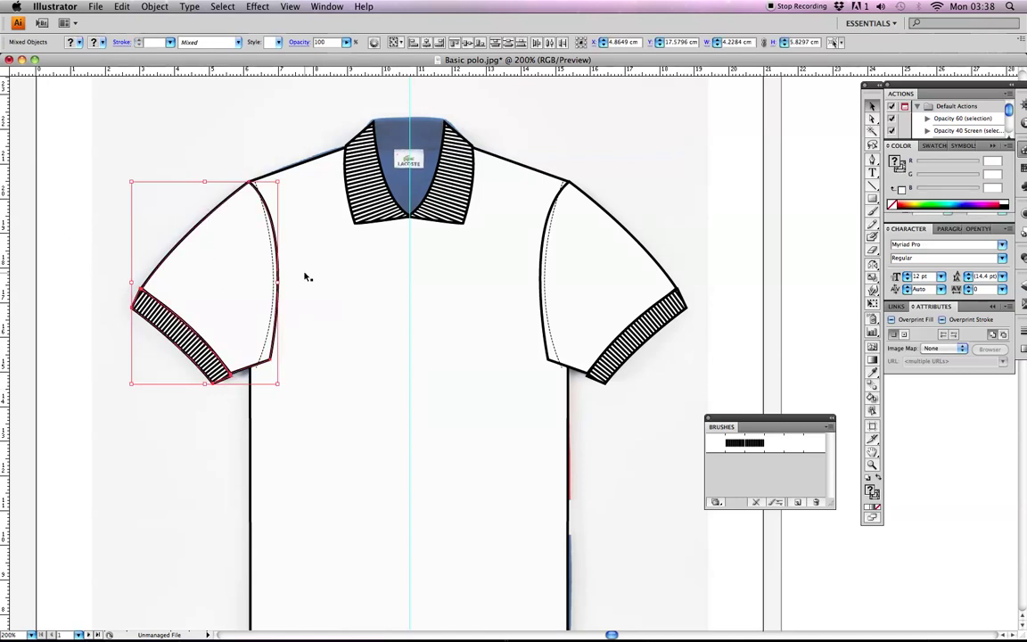
right_click(146, 284)
mouse_move(234, 361)
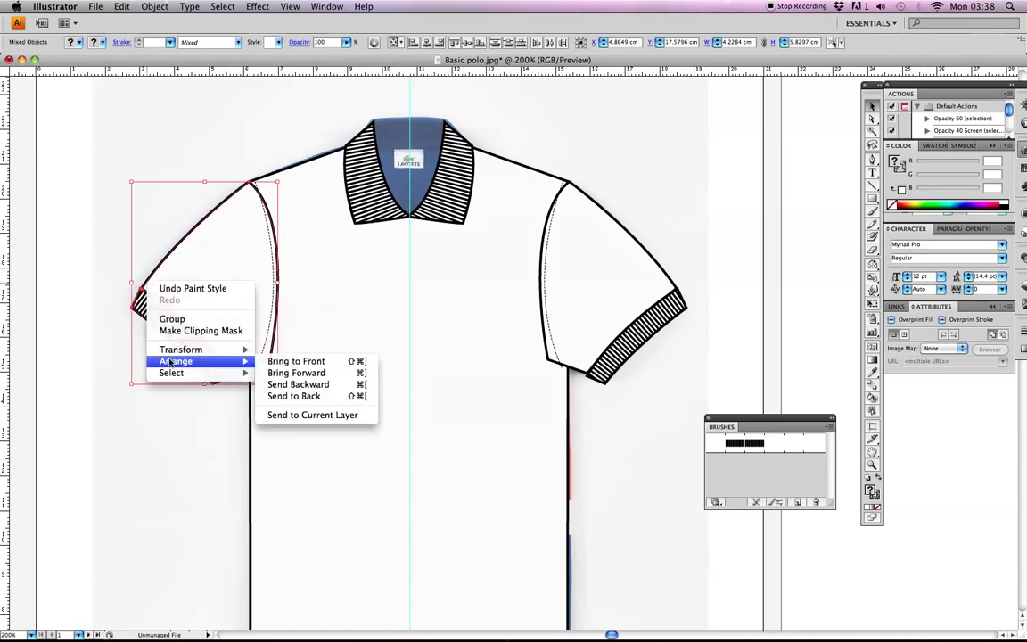
click(289, 397)
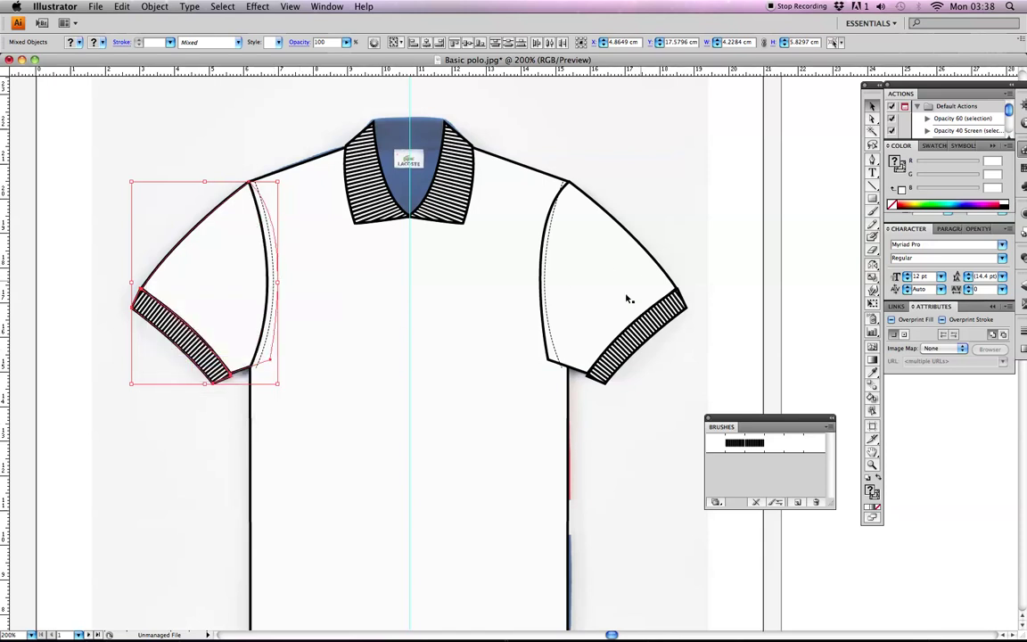
click(193, 454)
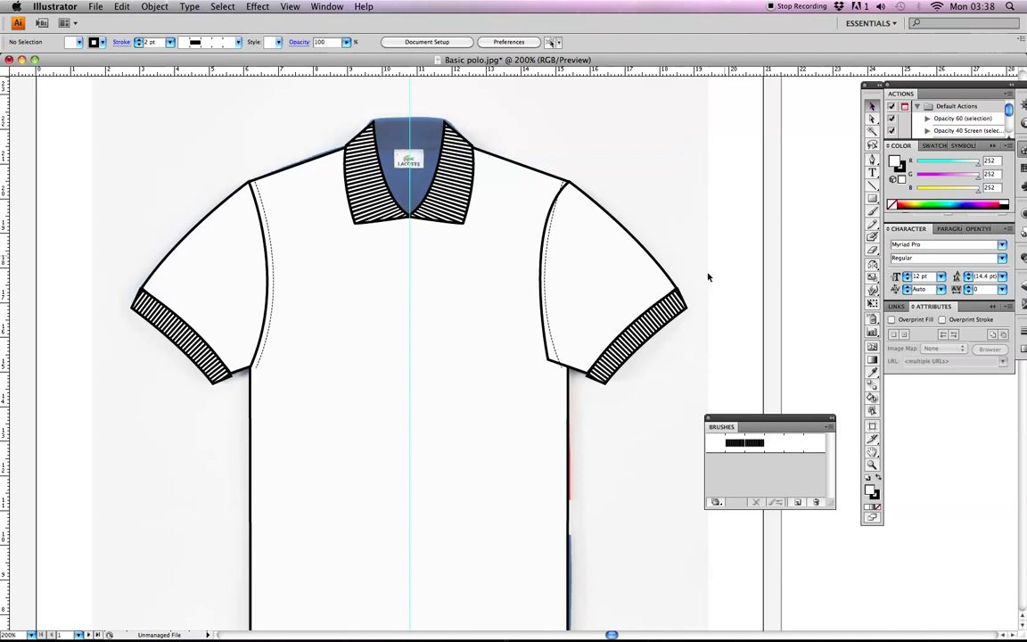
Send the right sleeve and its ribbed cuff behind the shirt body
drag(711, 355, 574, 230)
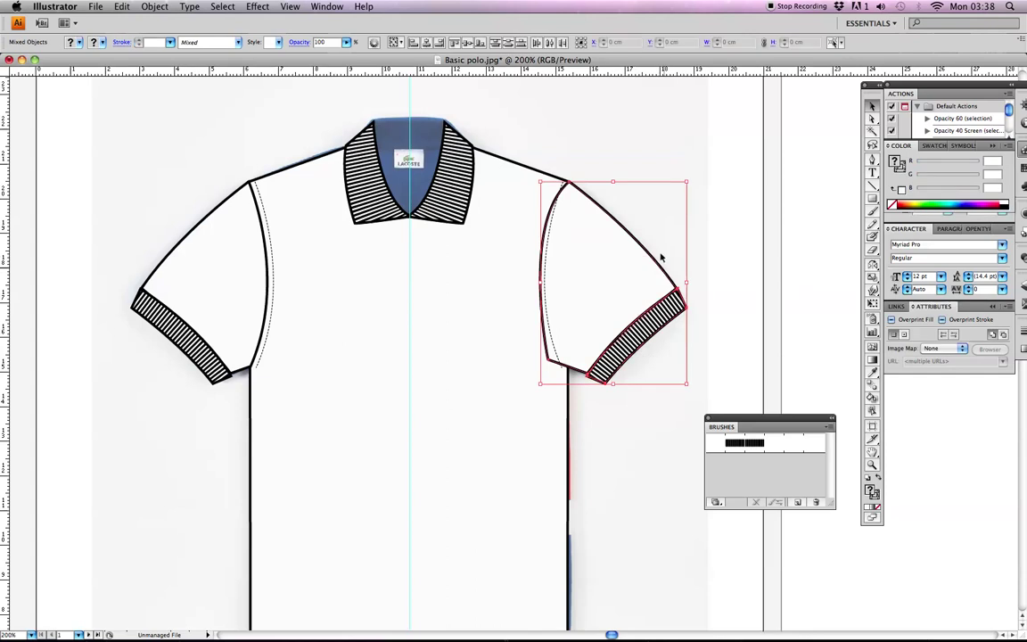
right_click(627, 285)
mouse_move(656, 366)
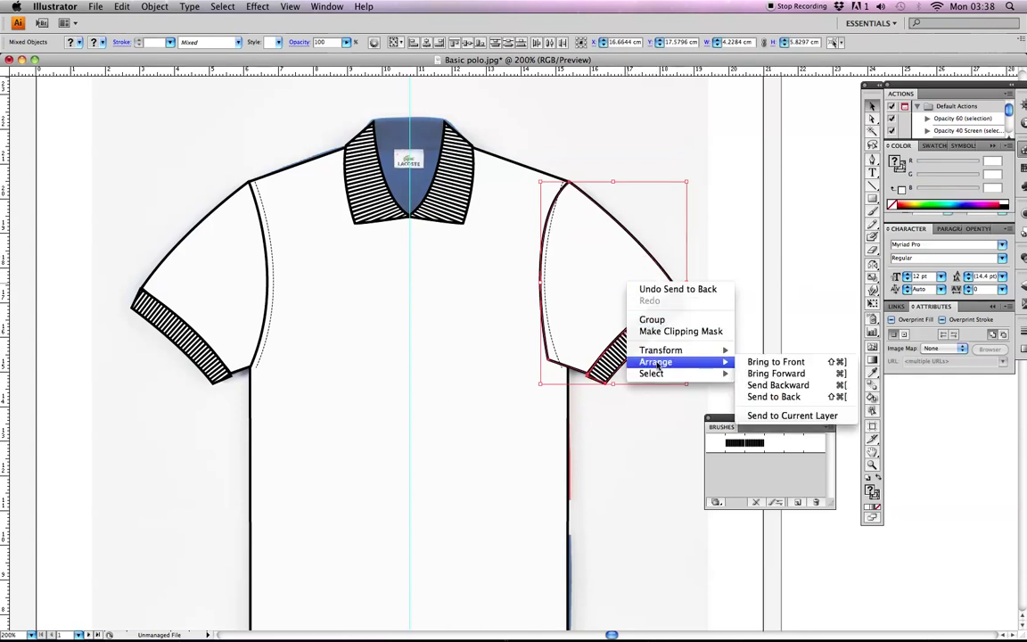
click(772, 398)
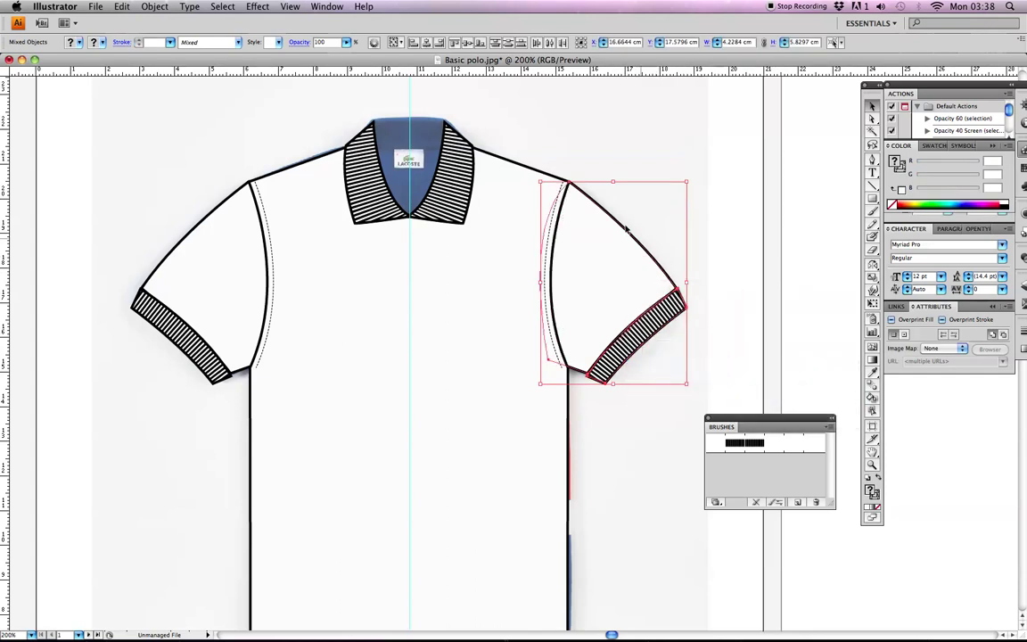
click(659, 158)
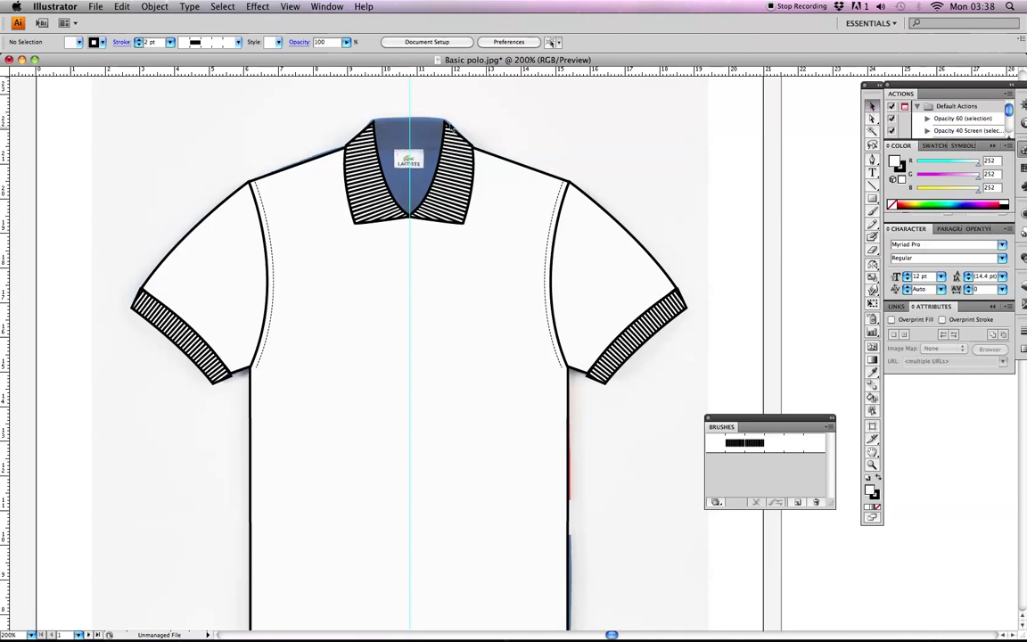
Select both striped collar pieces and move them off the neckline to the empty area above the left sleeve
drag(339, 94, 455, 135)
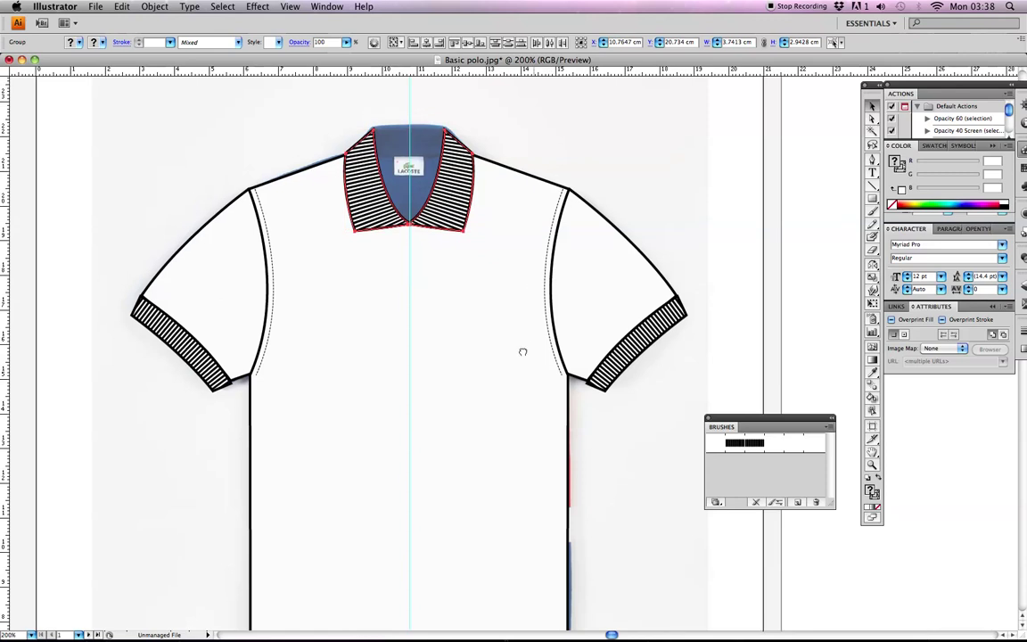
scroll(523, 345, up, 2)
click(543, 201)
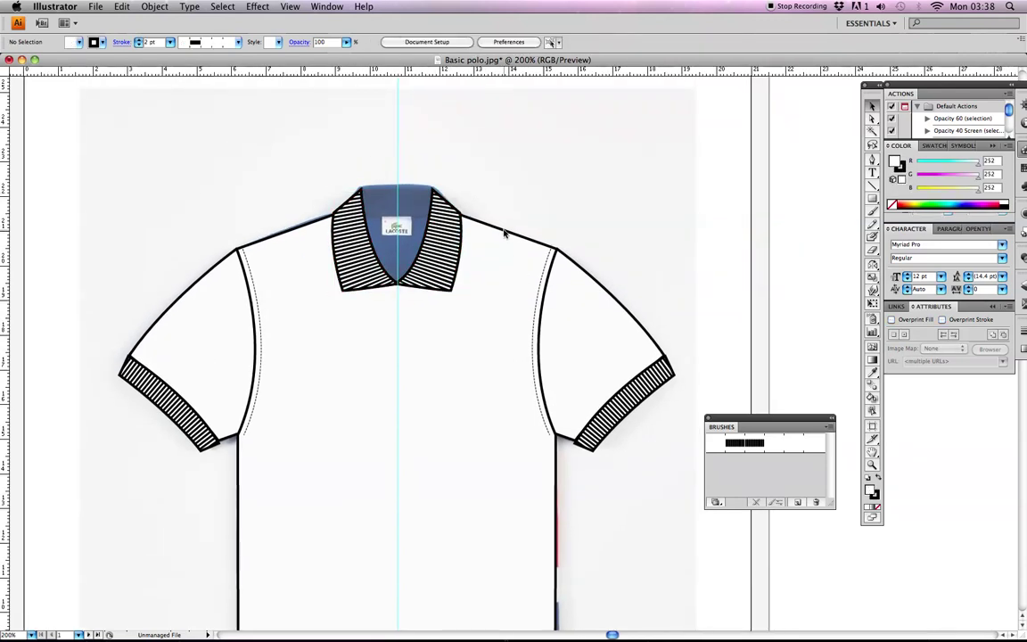
click(506, 234)
click(298, 223)
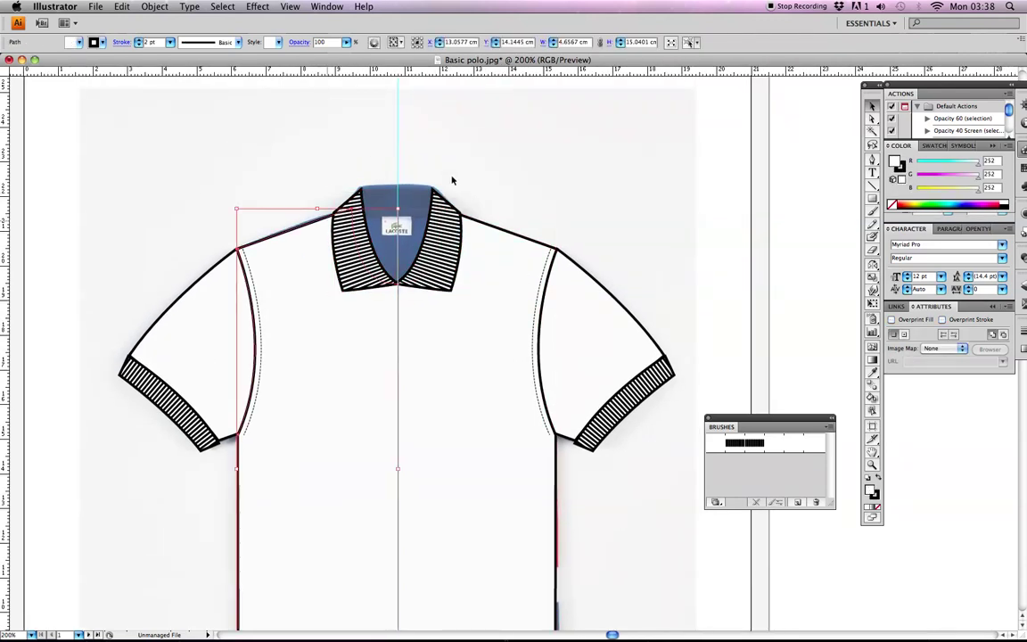
click(489, 161)
drag(342, 167, 437, 198)
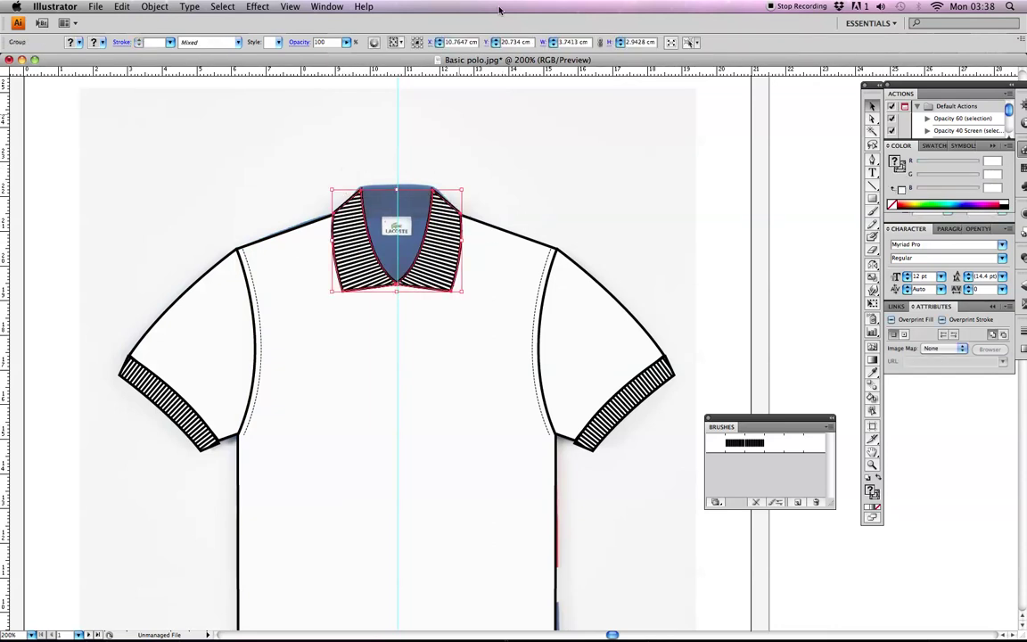
click(419, 259)
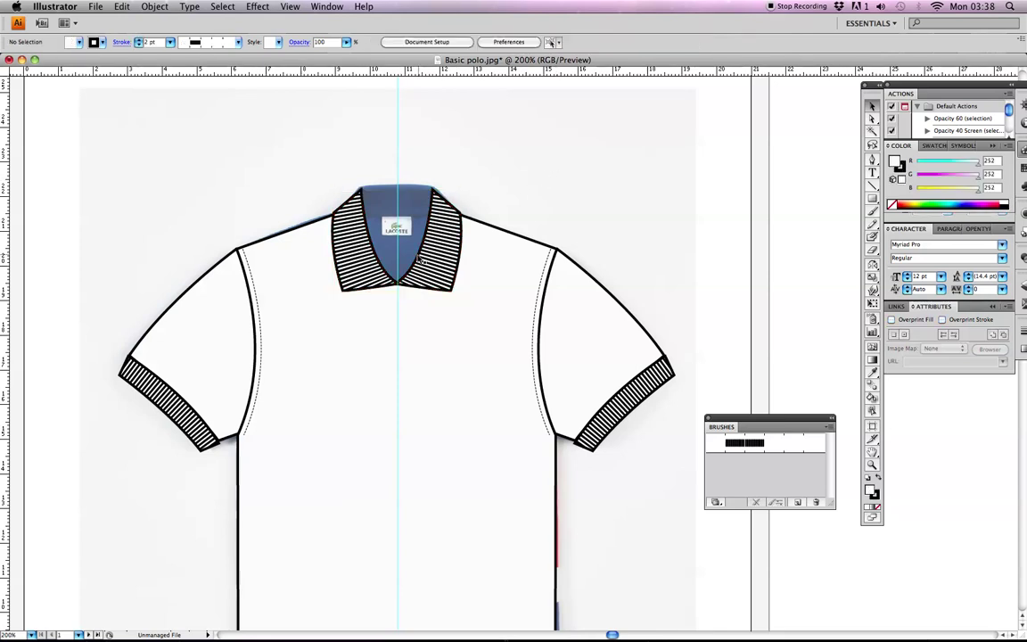
drag(424, 263, 218, 179)
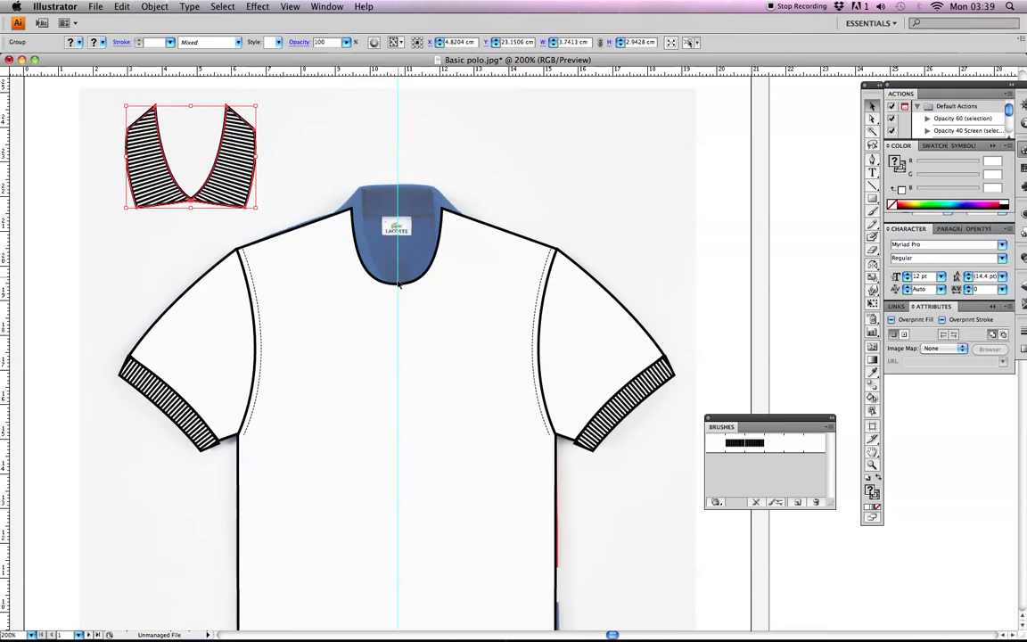
Pull the right body half's centre neckline anchor away from the guide with the Direct Selection tool, and undo the move
scroll(463, 432, down, 5)
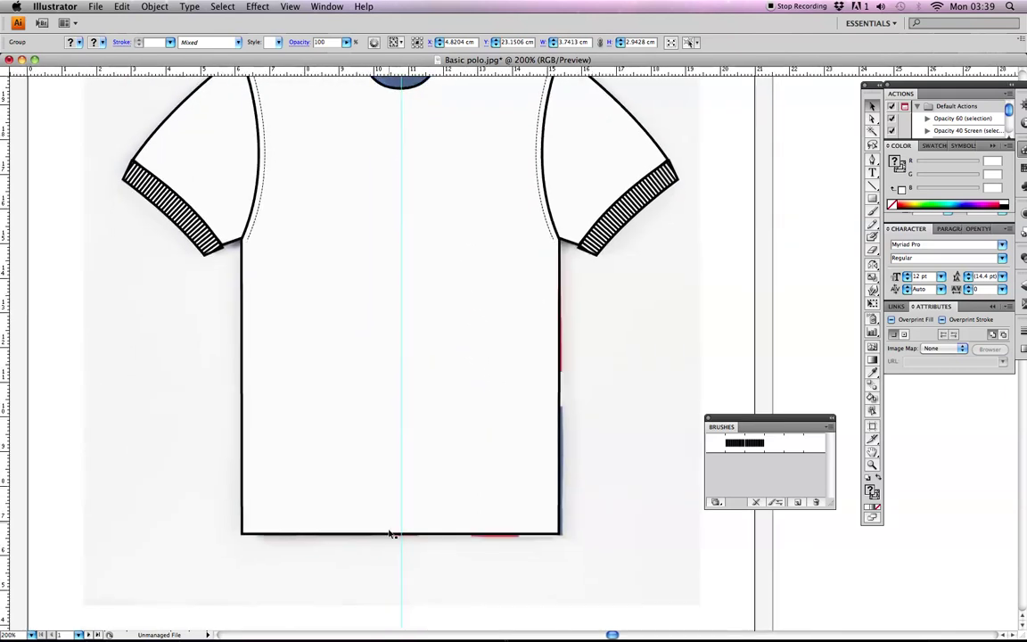
scroll(482, 229, up, 4)
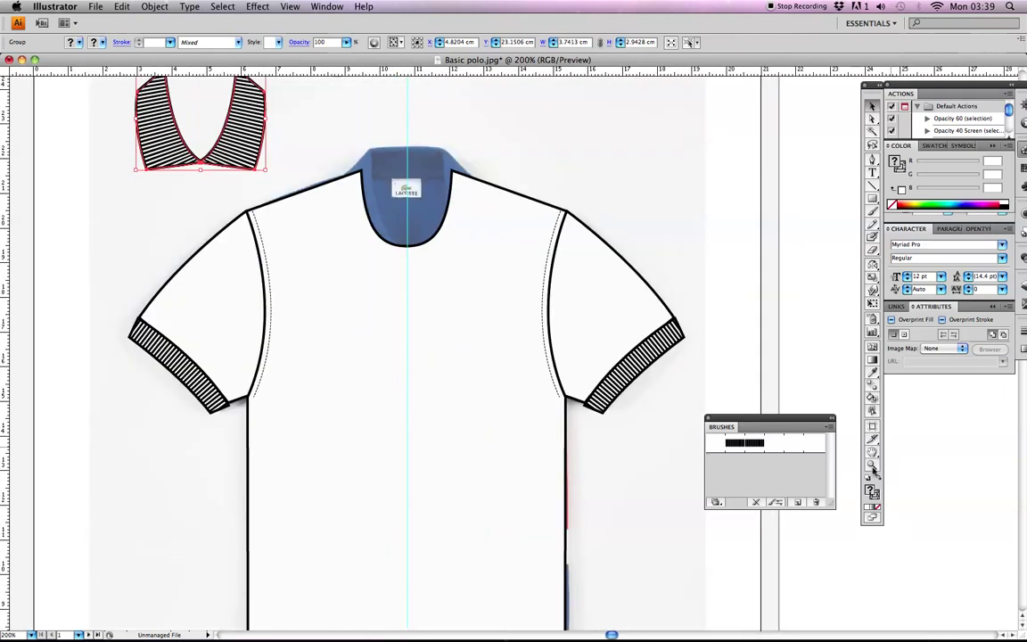
key(super+equal)
key(super+equal)
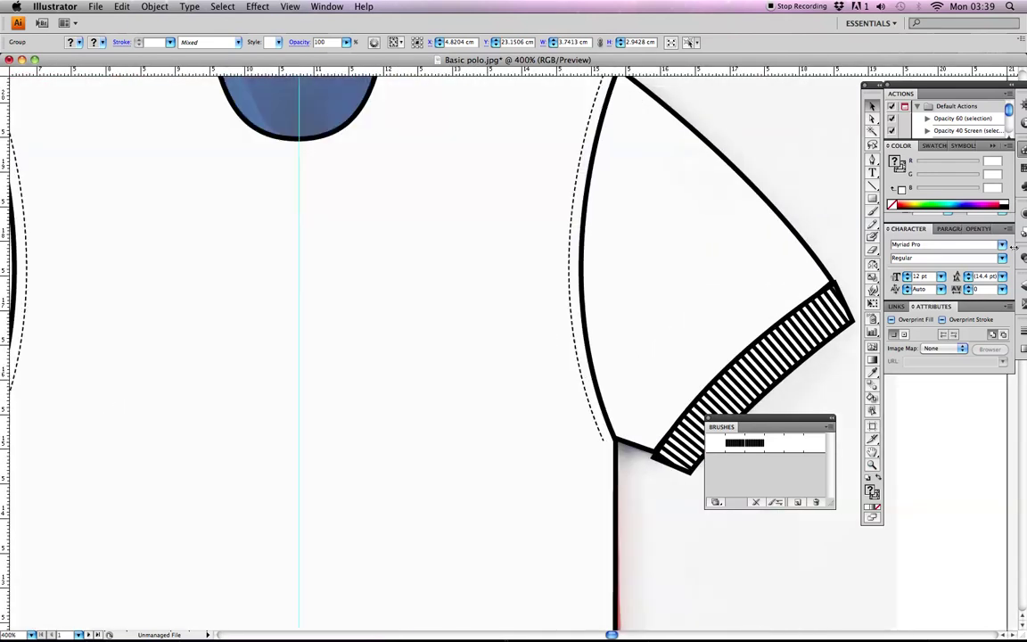
scroll(451, 206, up, 4)
scroll(451, 206, left, 1)
click(873, 118)
click(353, 308)
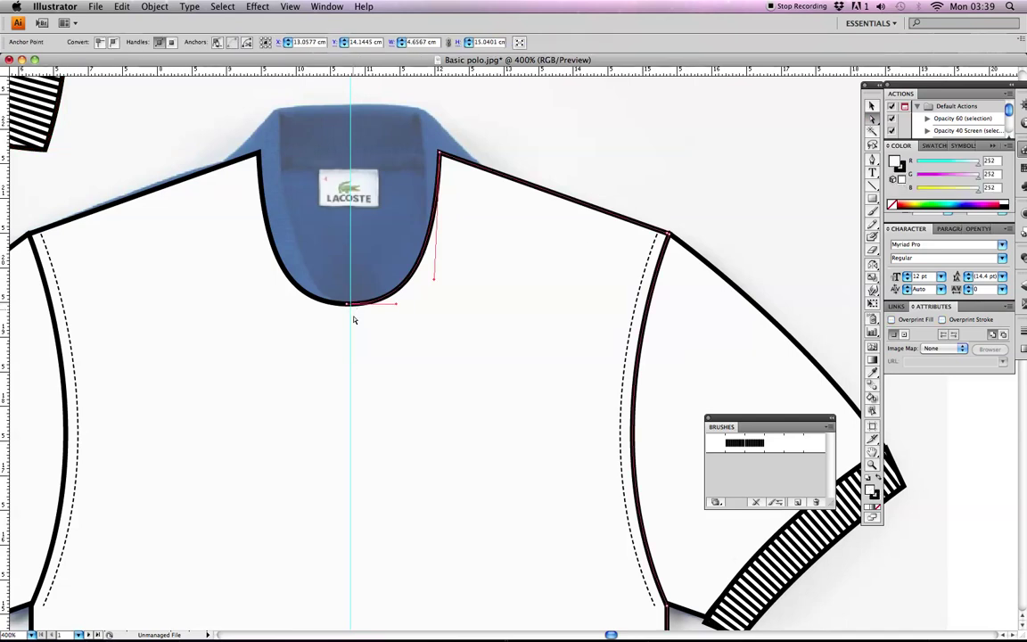
click(349, 306)
drag(349, 304, 356, 282)
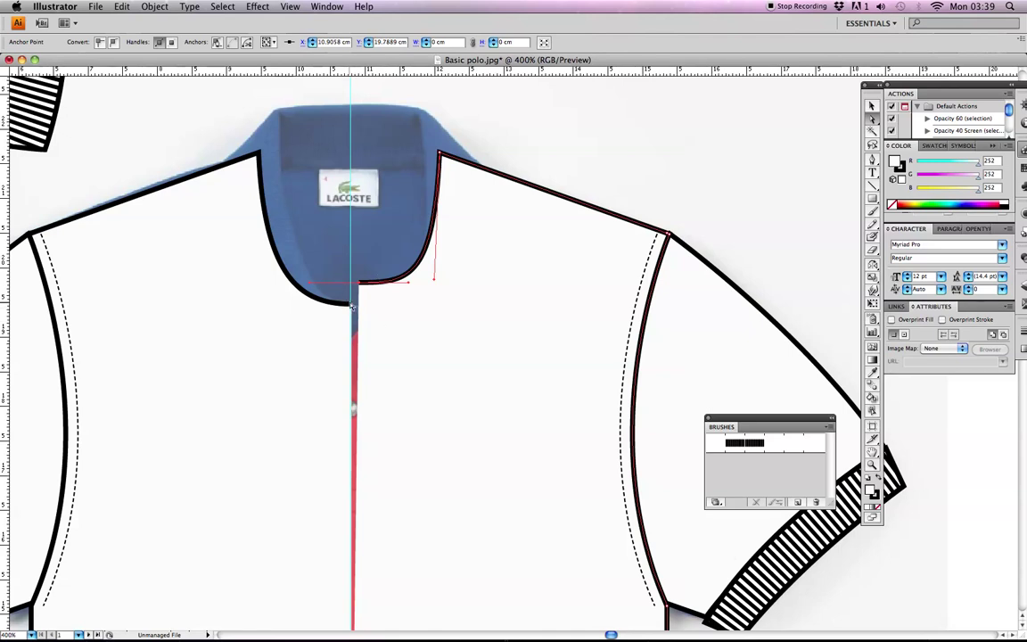
click(379, 295)
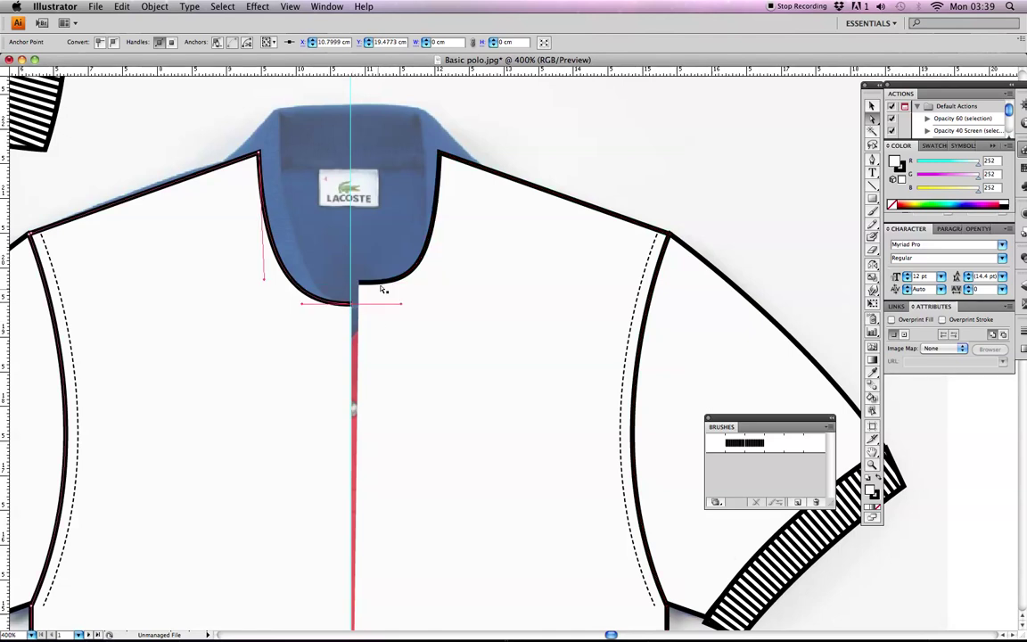
click(366, 301)
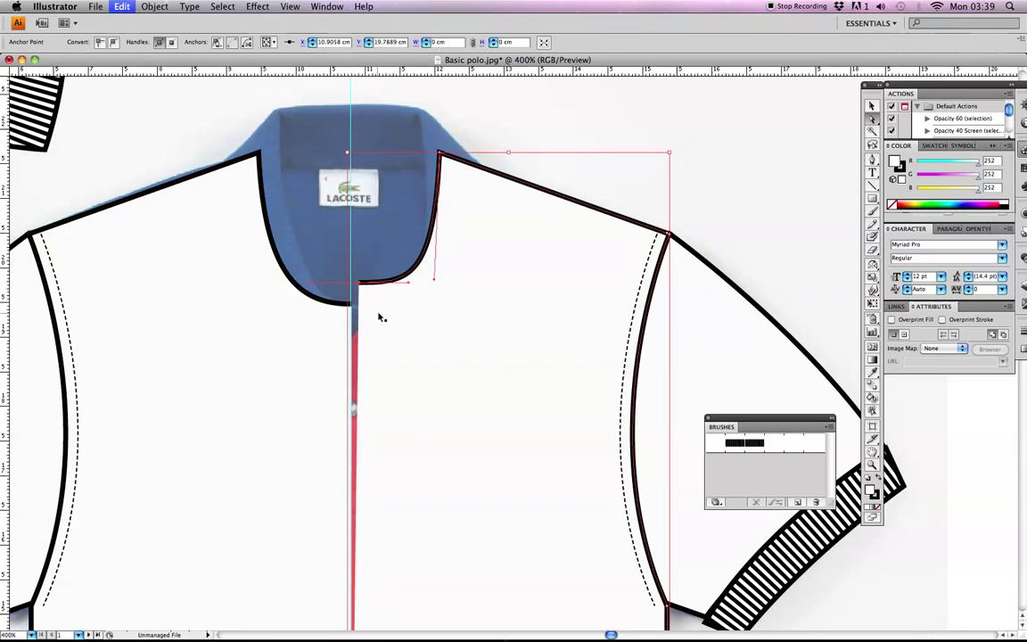
click(601, 164)
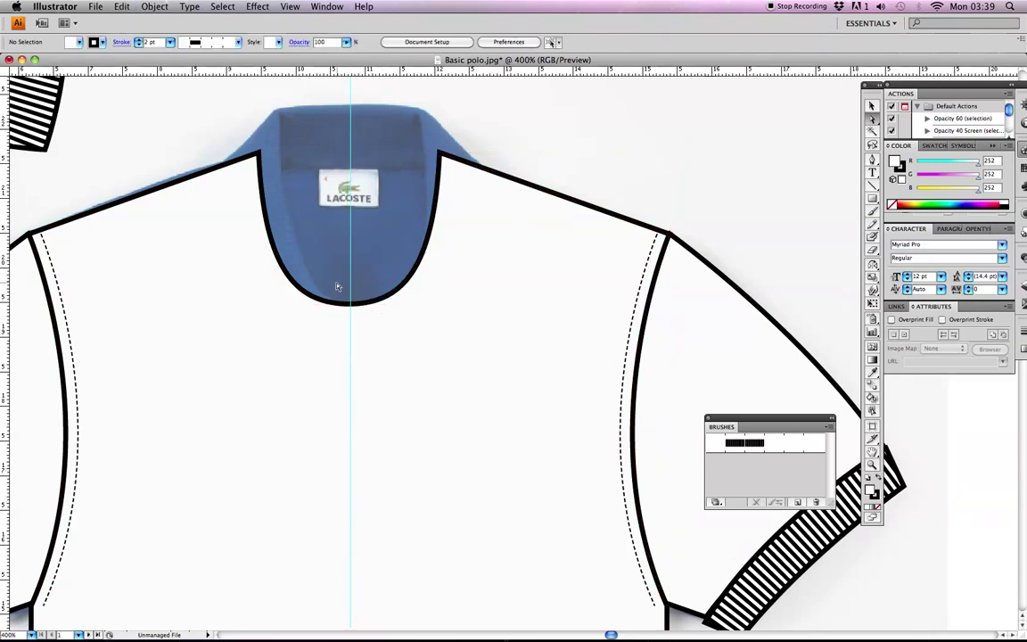
Average the two body halves' overlapping centre neckline anchors on both axes and reselect the pair
drag(362, 318, 374, 339)
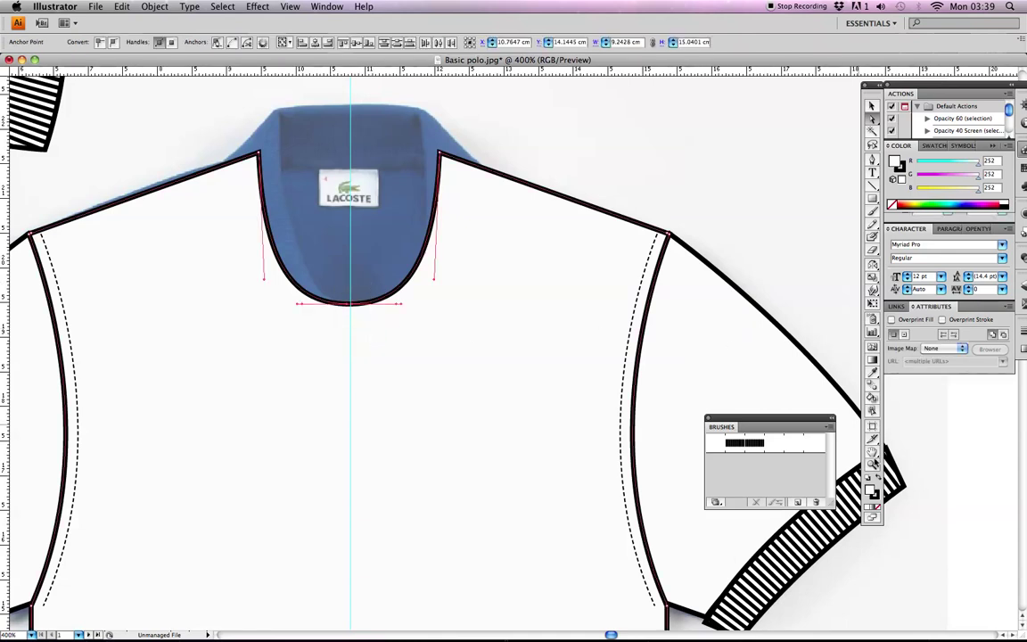
key(z)
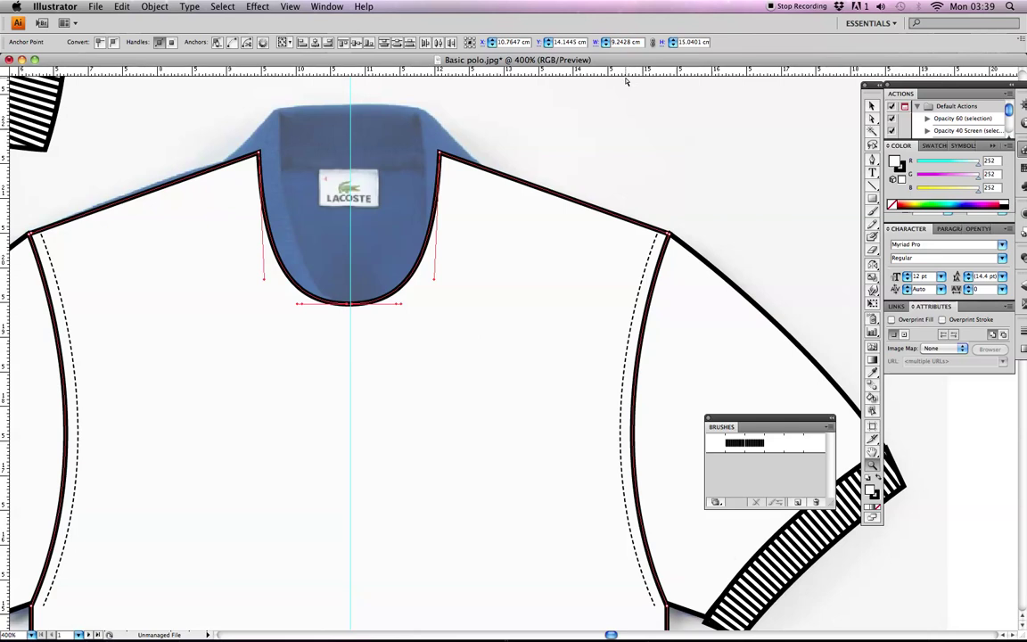
click(499, 355)
scroll(470, 398, up, 3)
scroll(484, 376, left, 1)
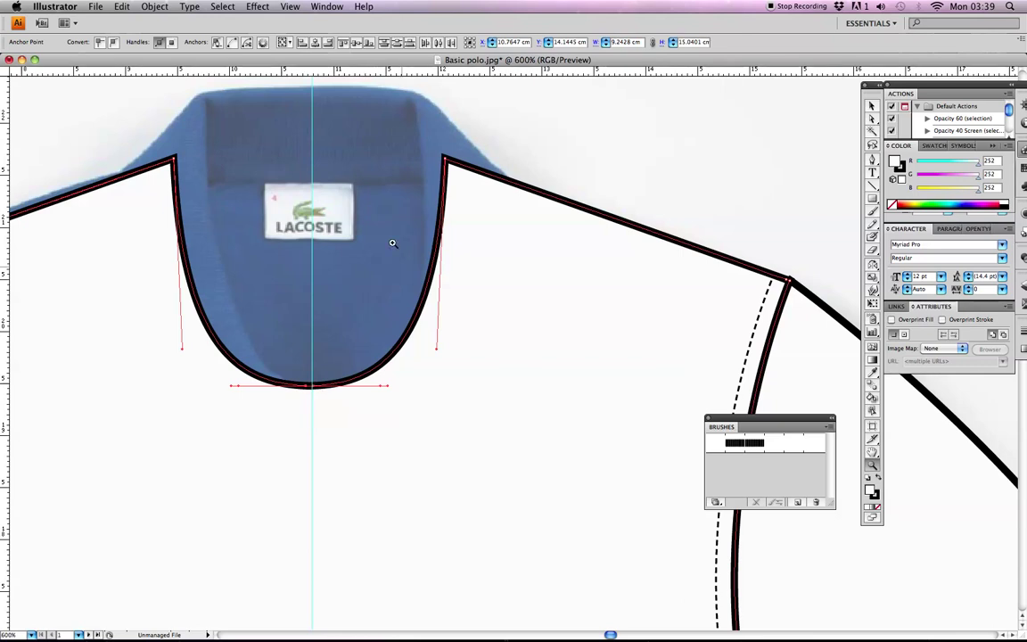
right_click(298, 312)
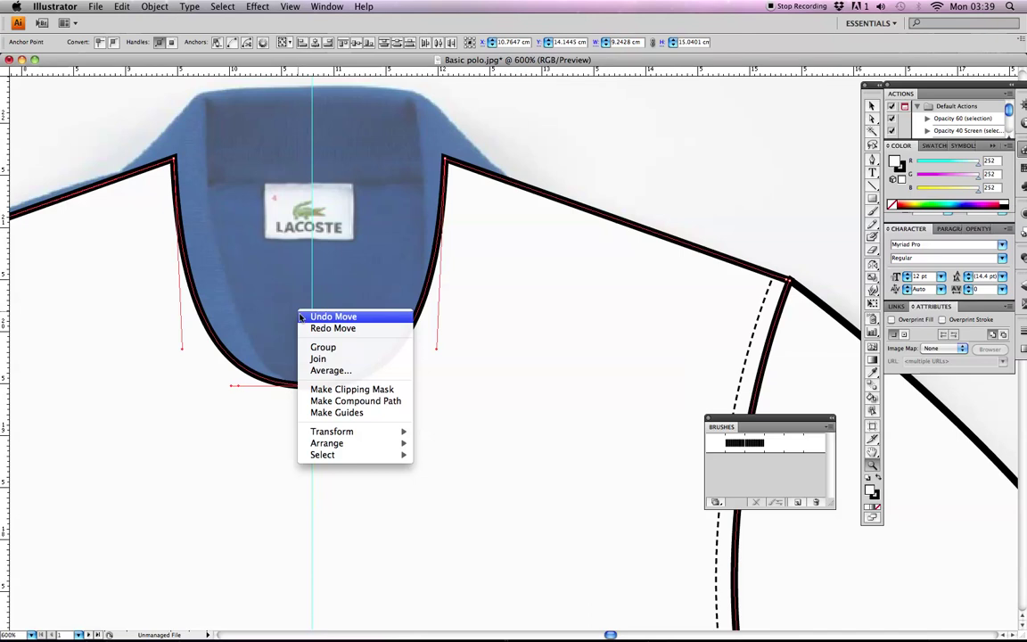
click(319, 371)
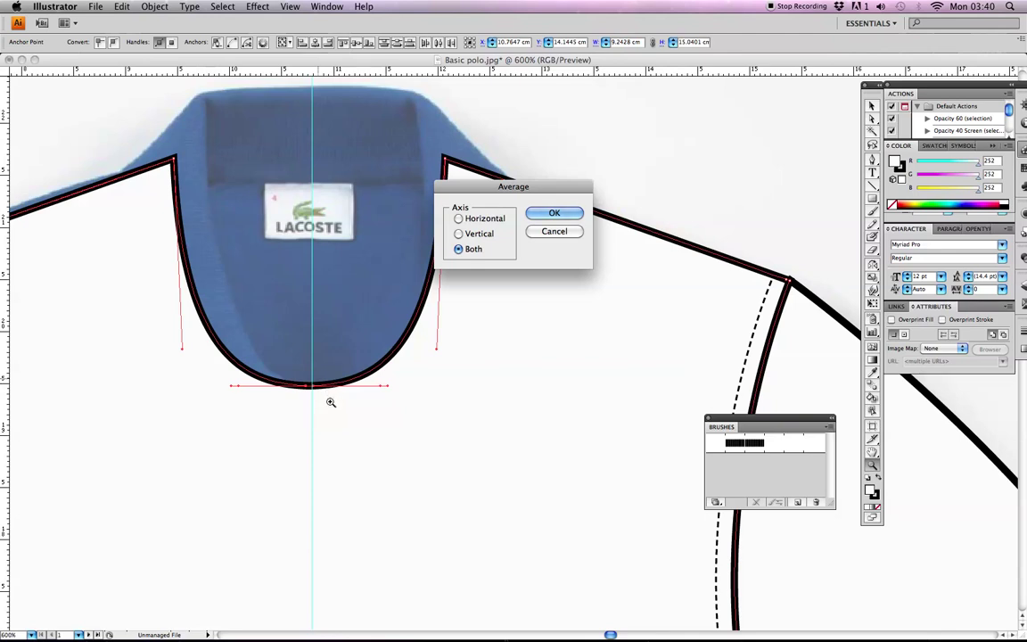
click(555, 212)
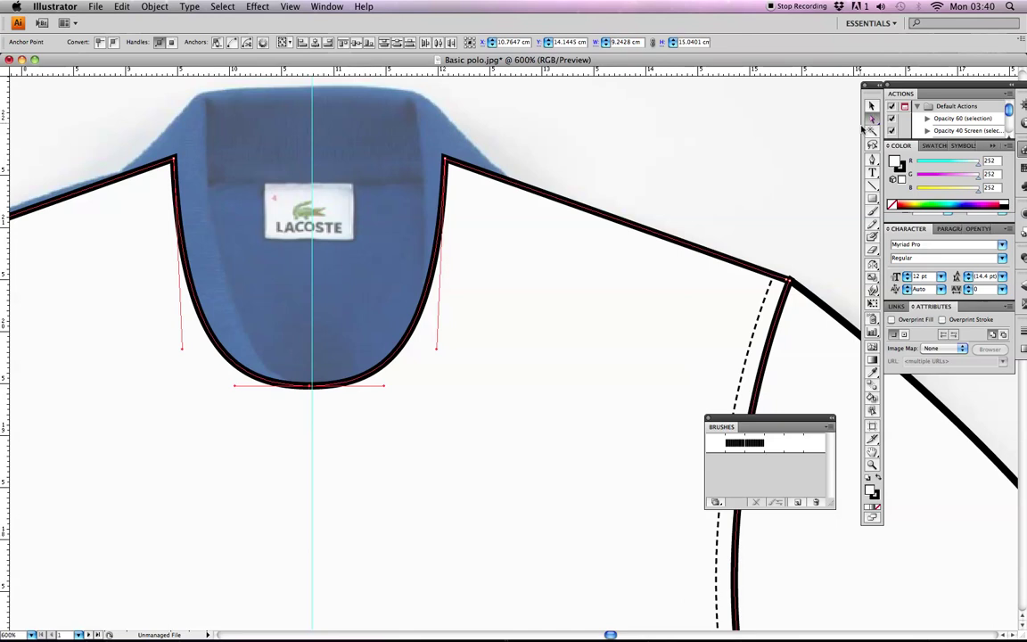
click(288, 382)
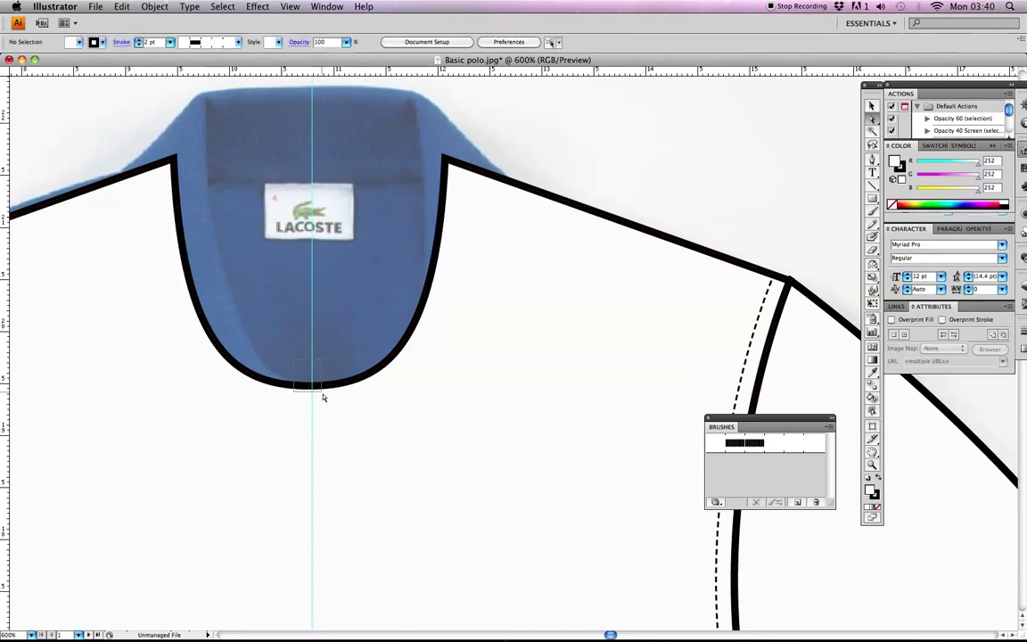
drag(327, 408, 333, 404)
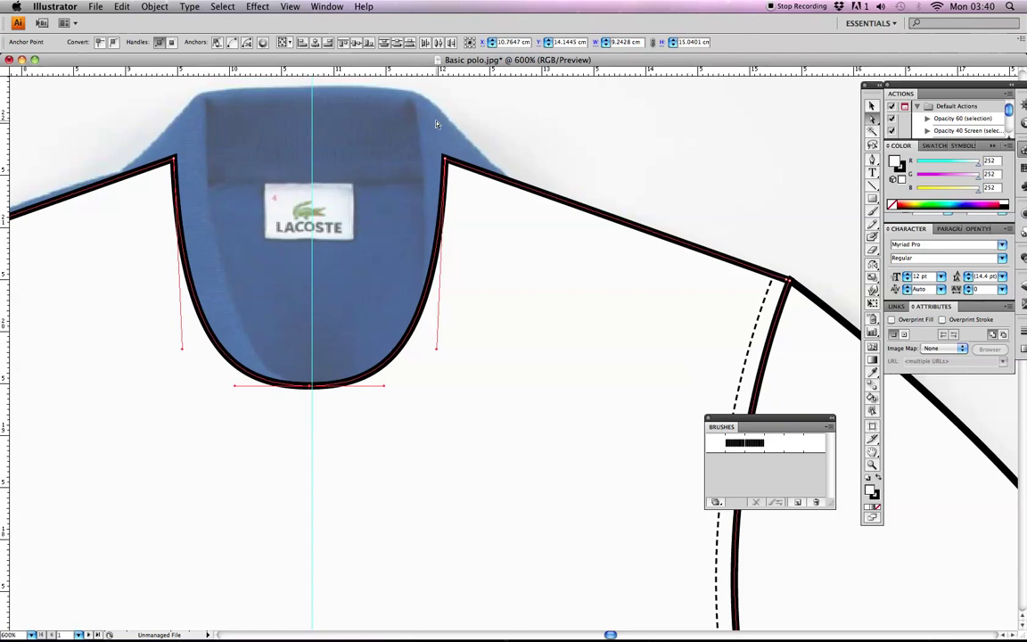
key(super+a)
key(super+j)
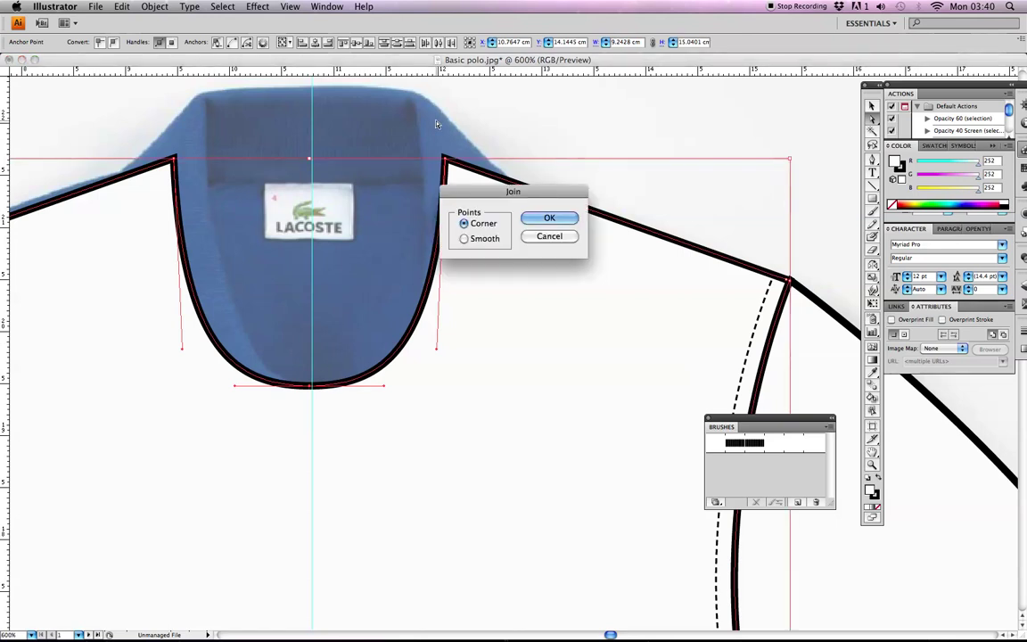
click(546, 237)
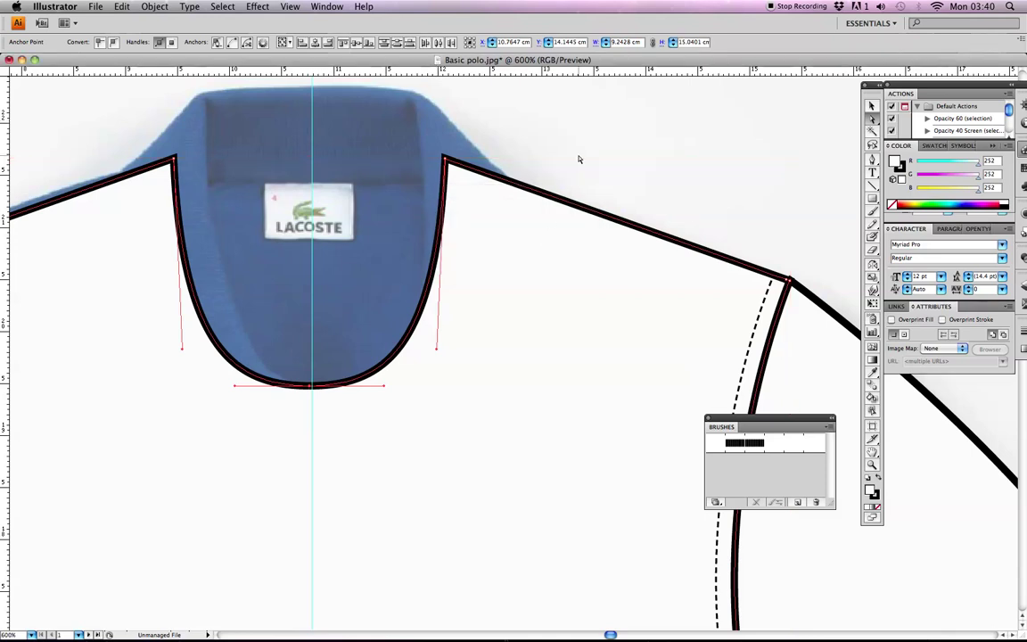
Join the two averaged neckline anchors at the centre guide as a smooth point
key(super+a)
key(super+j)
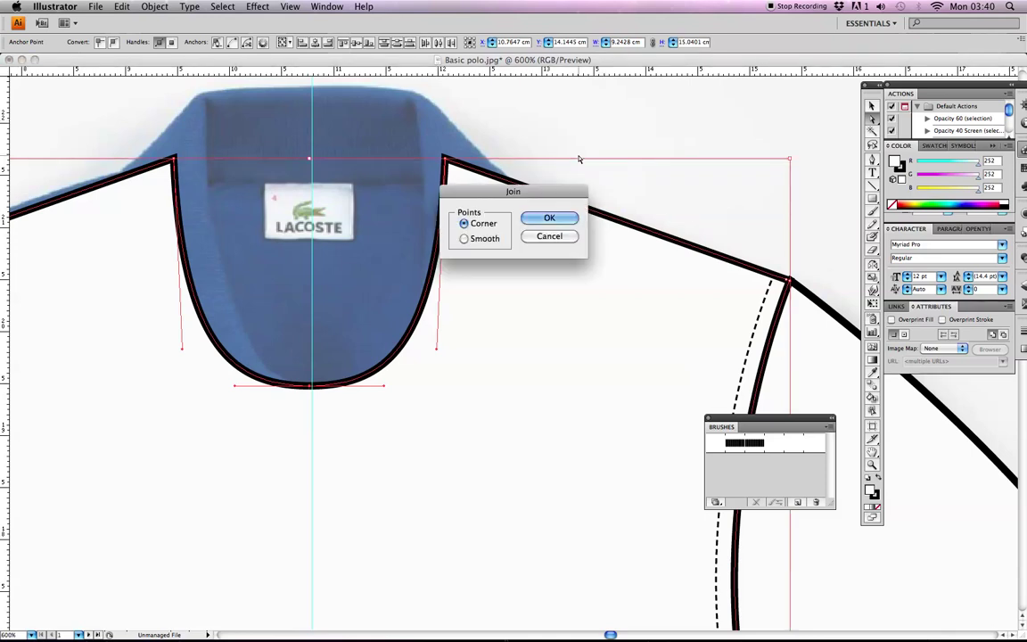
click(468, 239)
click(538, 219)
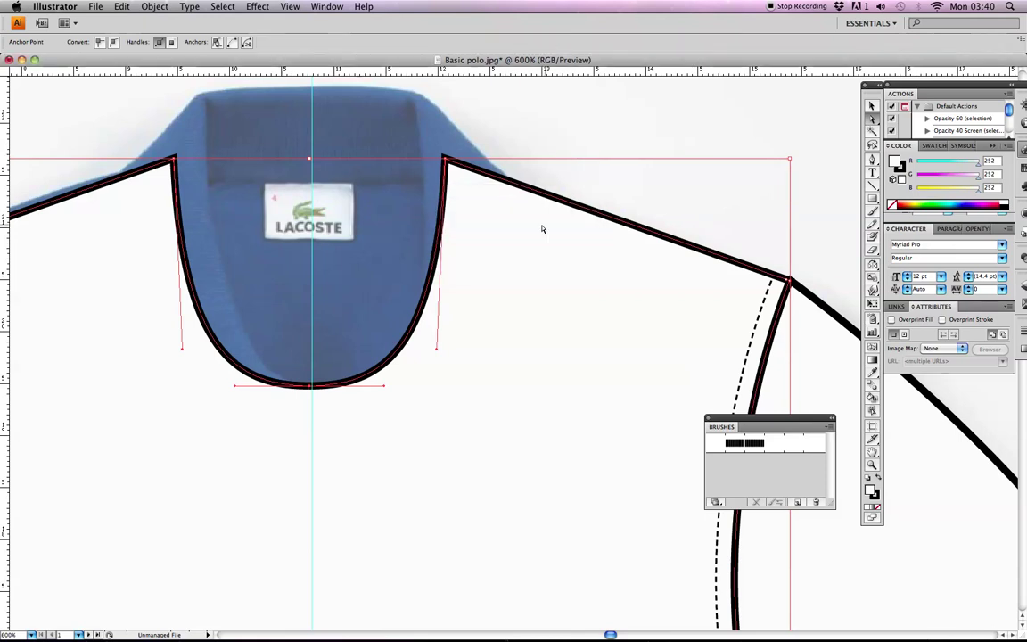
right_click(323, 314)
click(637, 169)
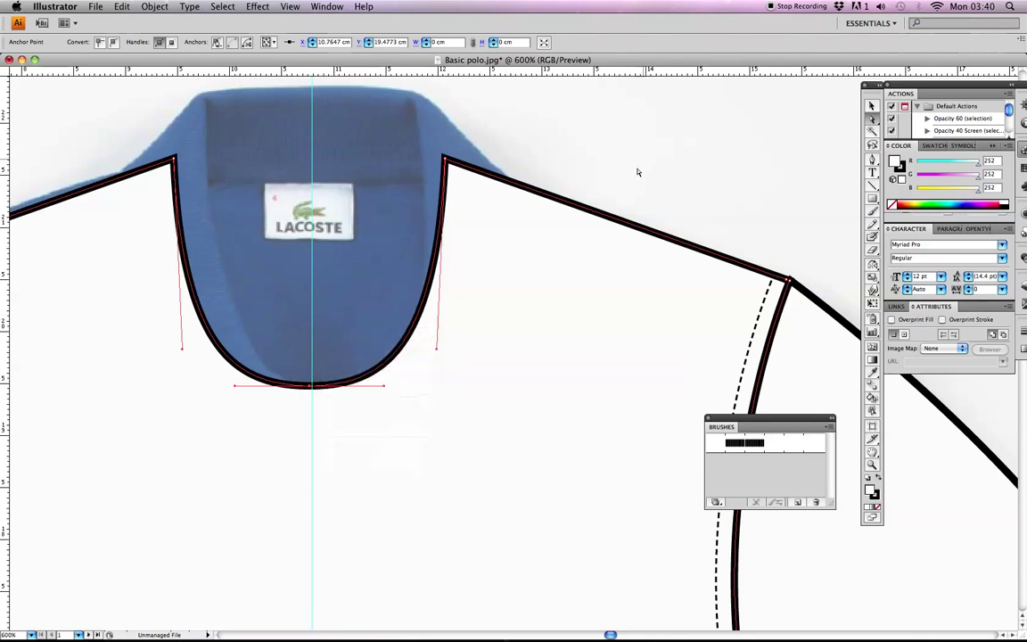
Pull the left body half's centre hem anchor away from the guide, and undo the move
click(638, 169)
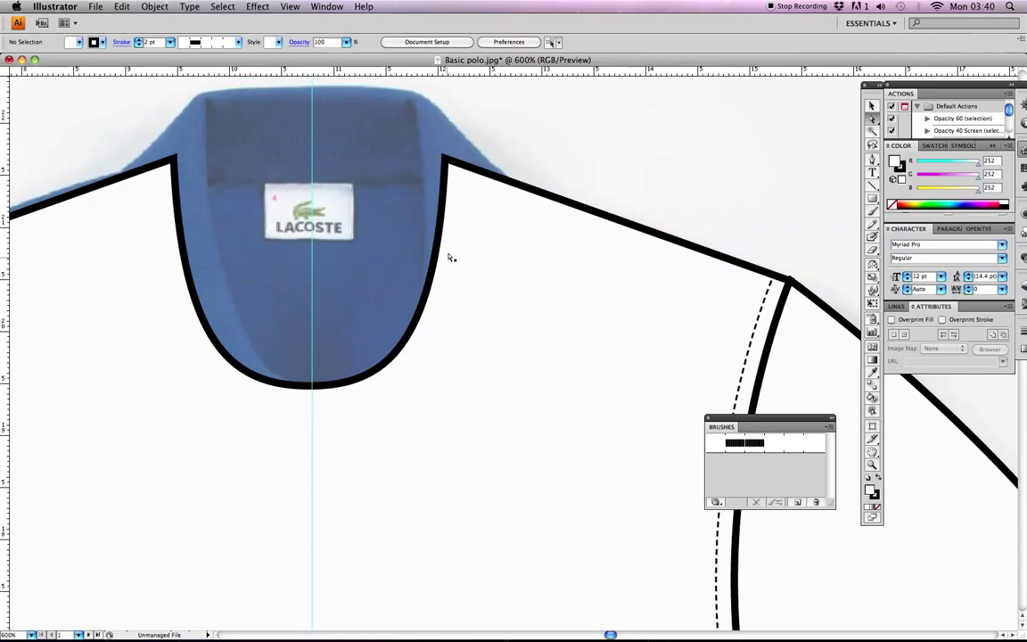
key(super+minus)
key(super+minus)
scroll(477, 392, down, 3)
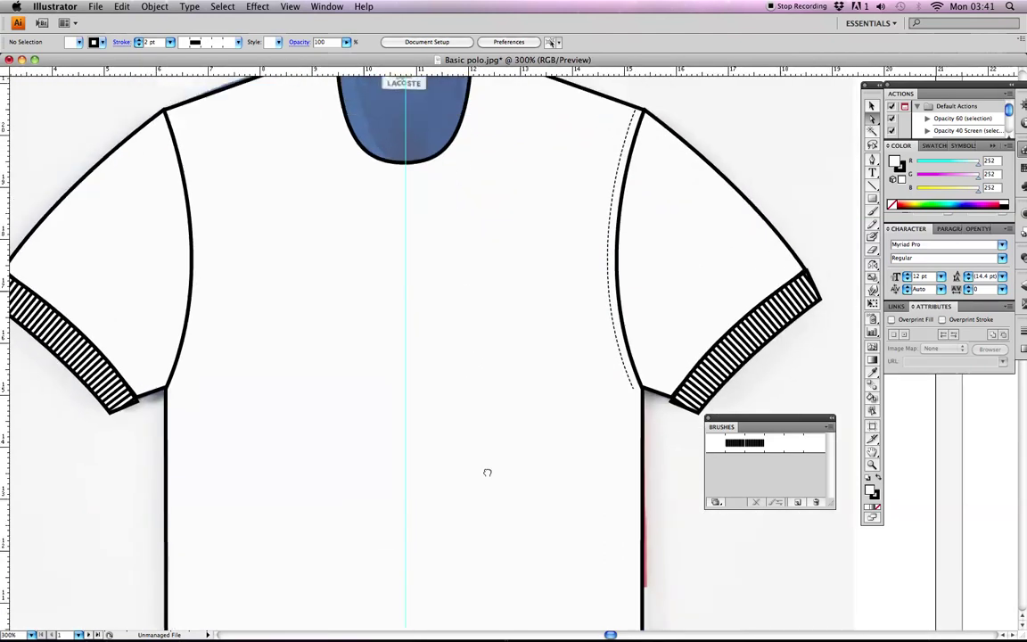
scroll(477, 392, up, 5)
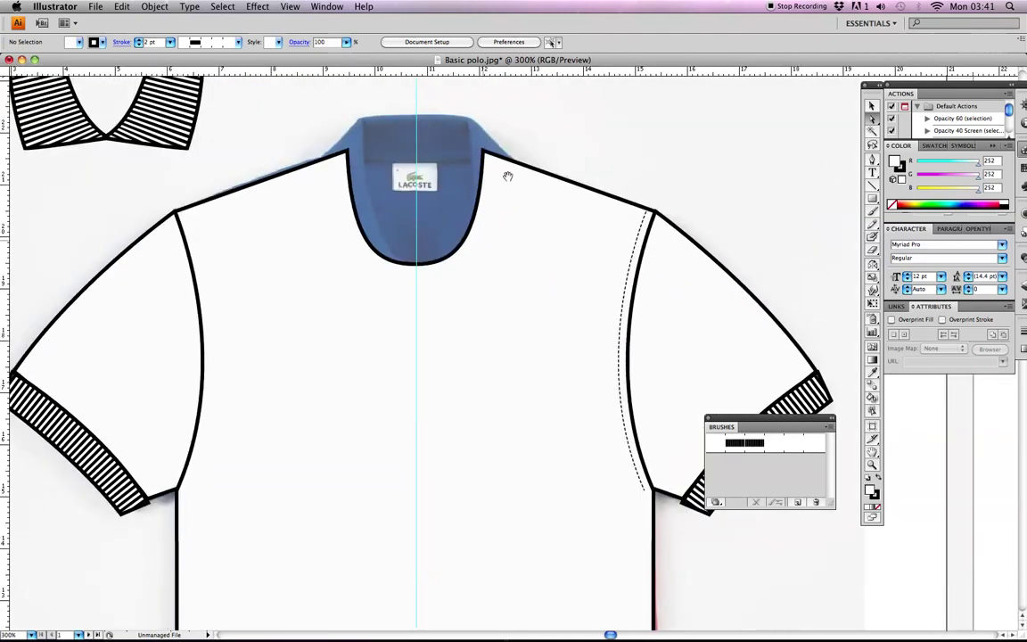
scroll(465, 440, down, 5)
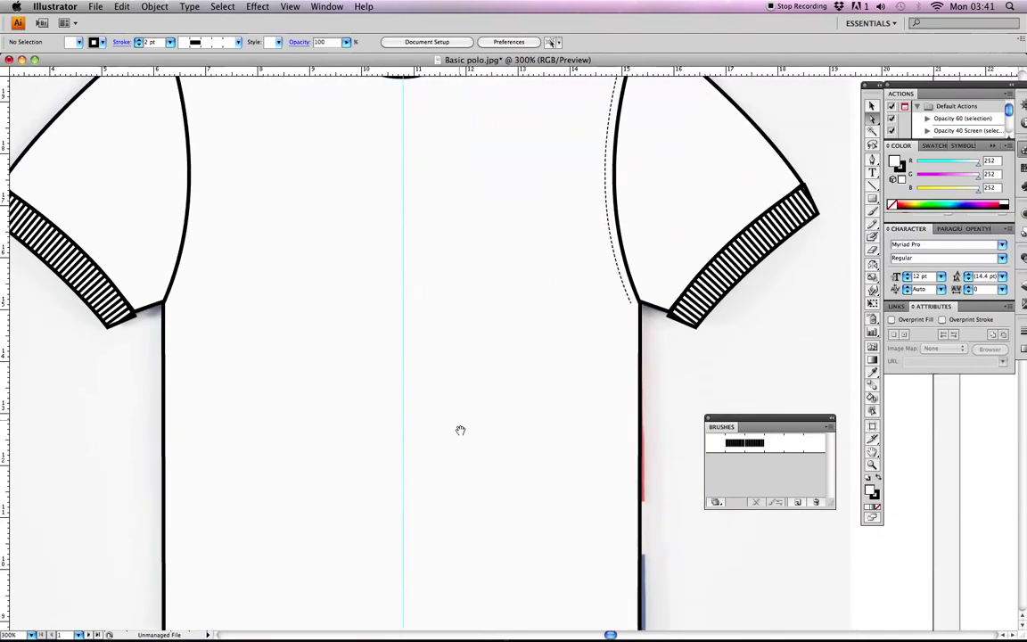
scroll(472, 294, down, 2)
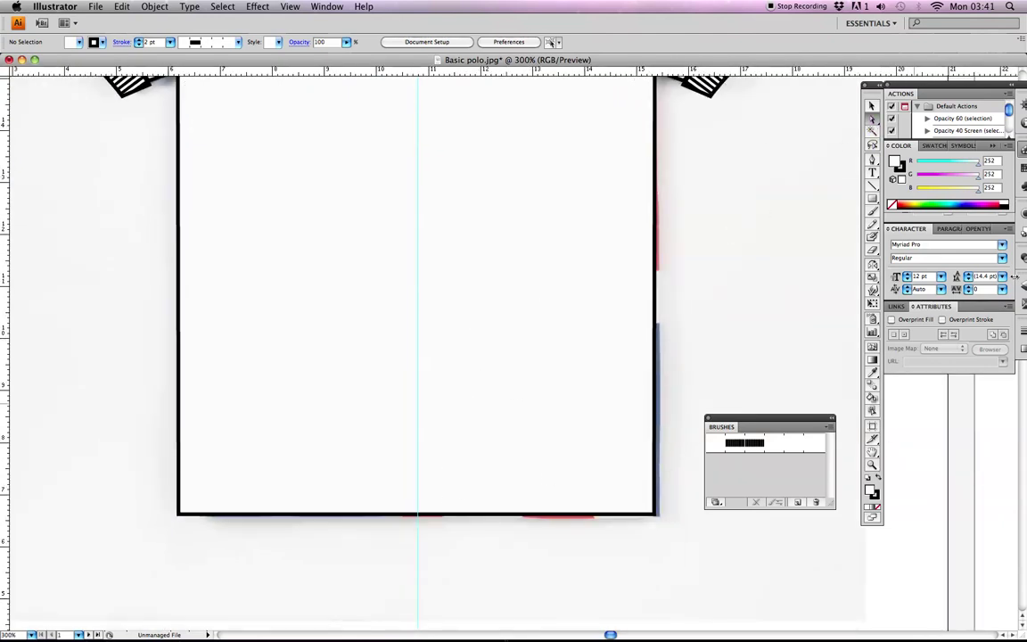
key(super+equal)
key(super+equal)
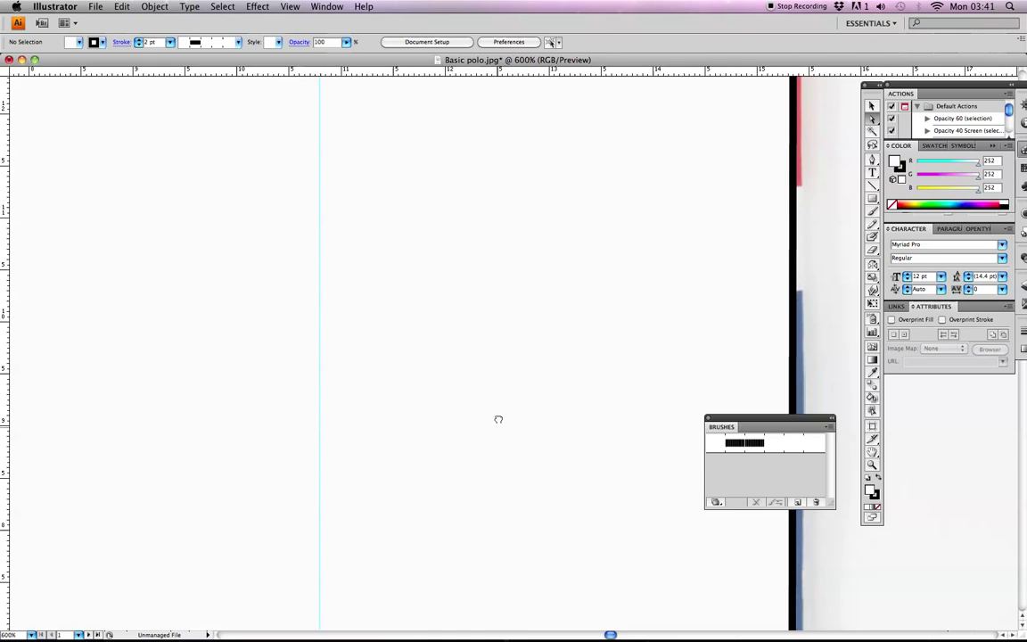
scroll(497, 429, down, 4)
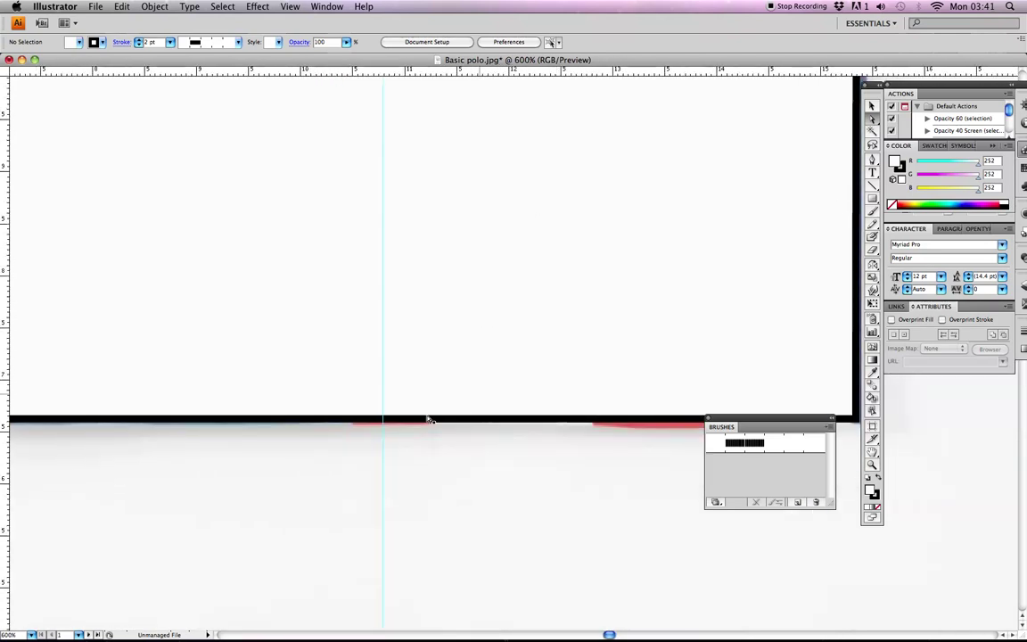
drag(383, 419, 392, 433)
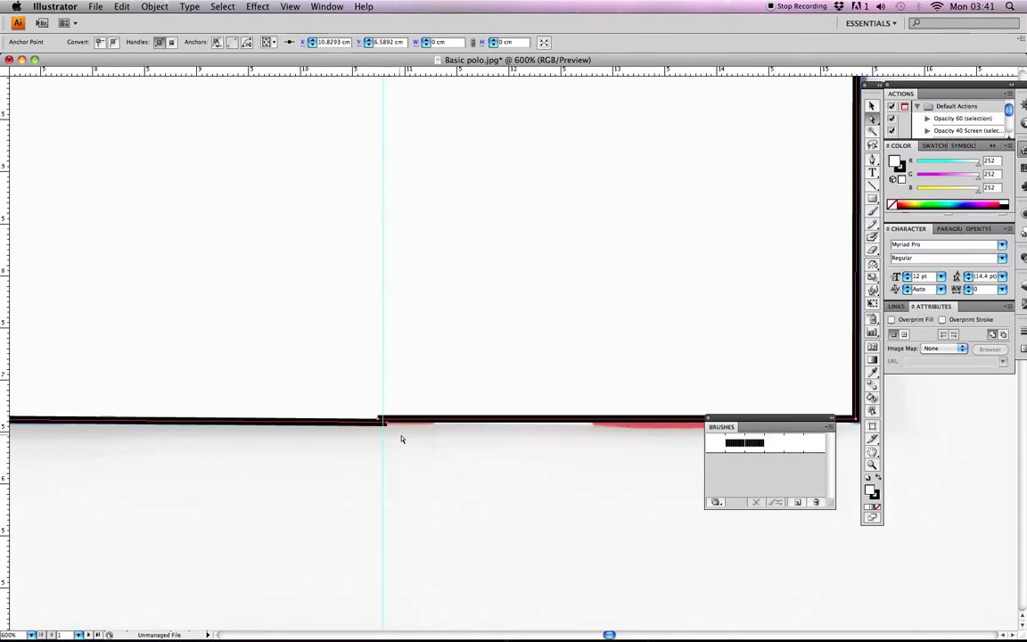
key(super+z)
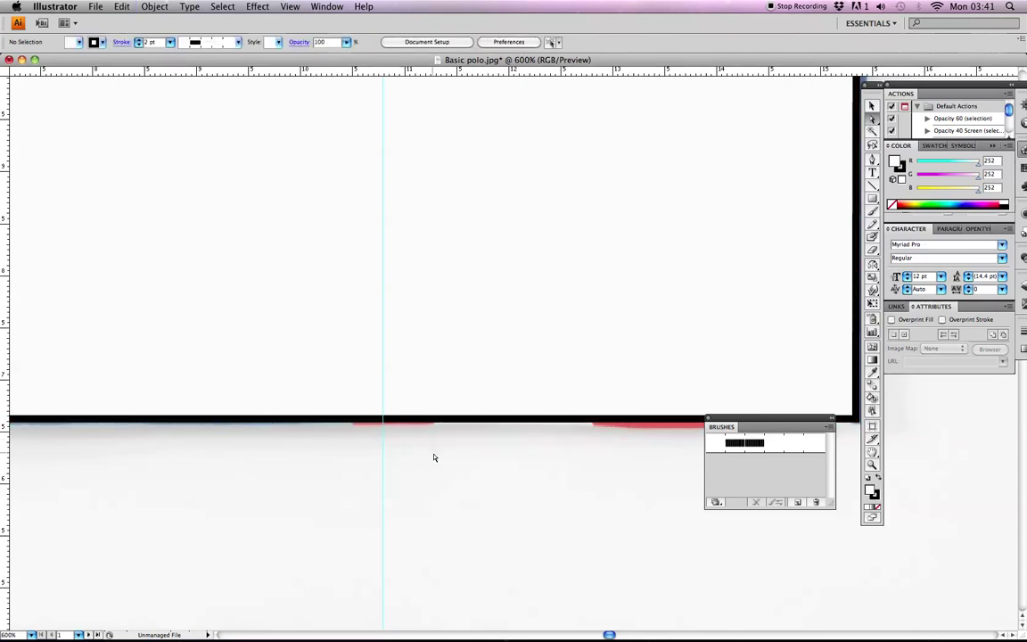
Select the two body halves' overlapping hem anchors at the centre guide and average them on both axes
drag(437, 461, 359, 399)
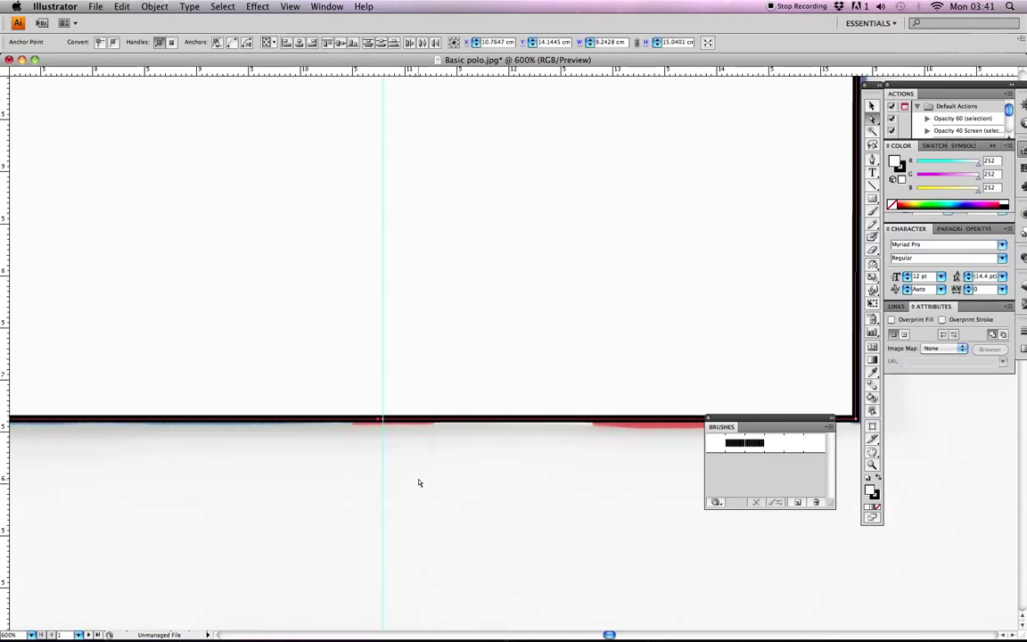
drag(430, 468, 360, 403)
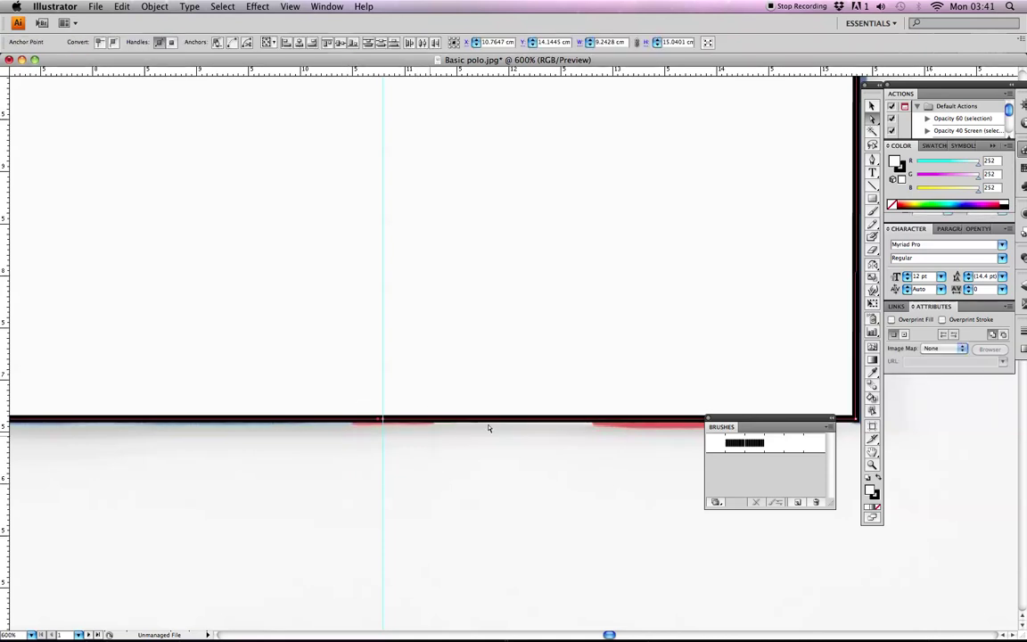
drag(416, 433, 601, 421)
drag(536, 375, 379, 366)
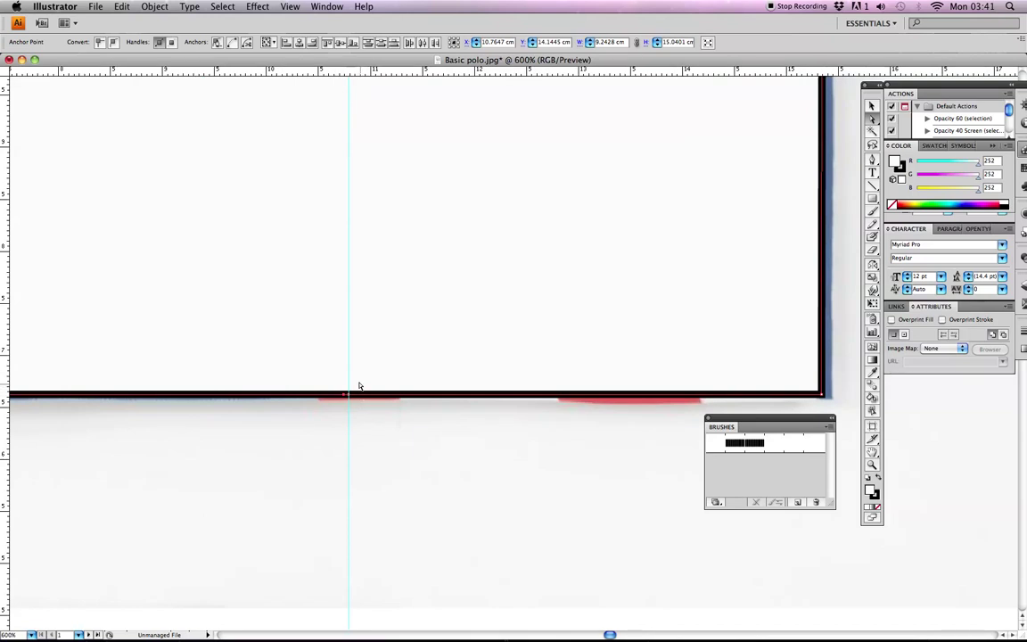
right_click(347, 392)
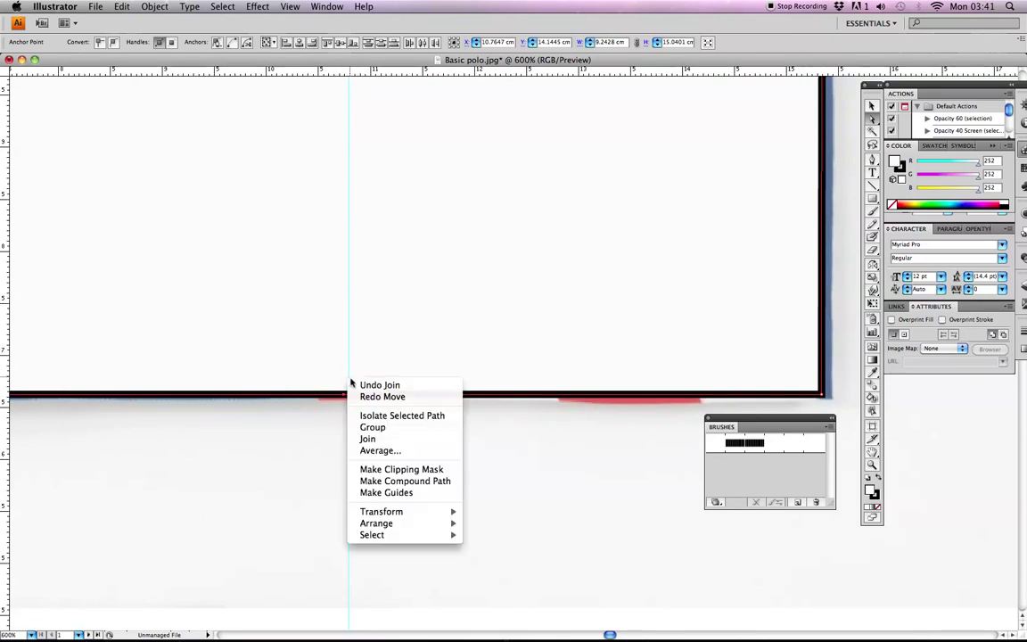
click(370, 451)
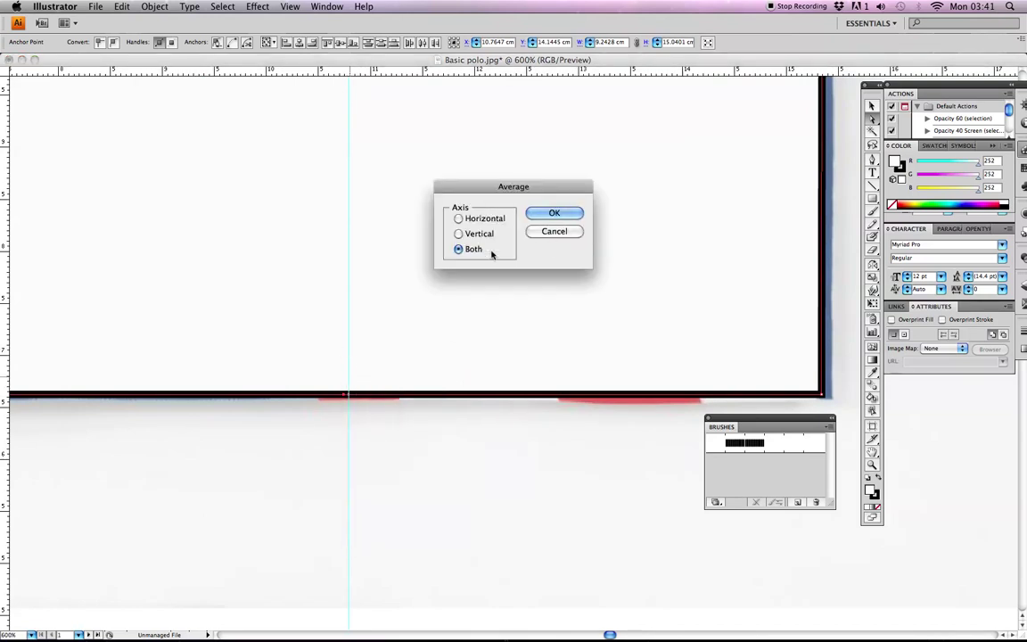
click(554, 213)
Join the averaged hem anchors as a corner point and deselect the completed body shape
right_click(375, 346)
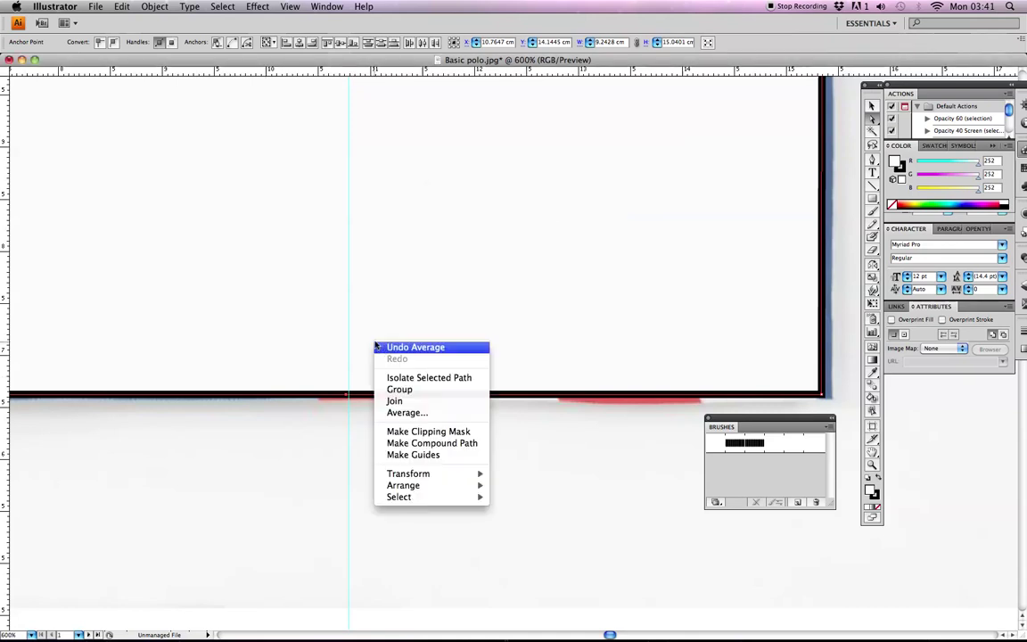
click(405, 402)
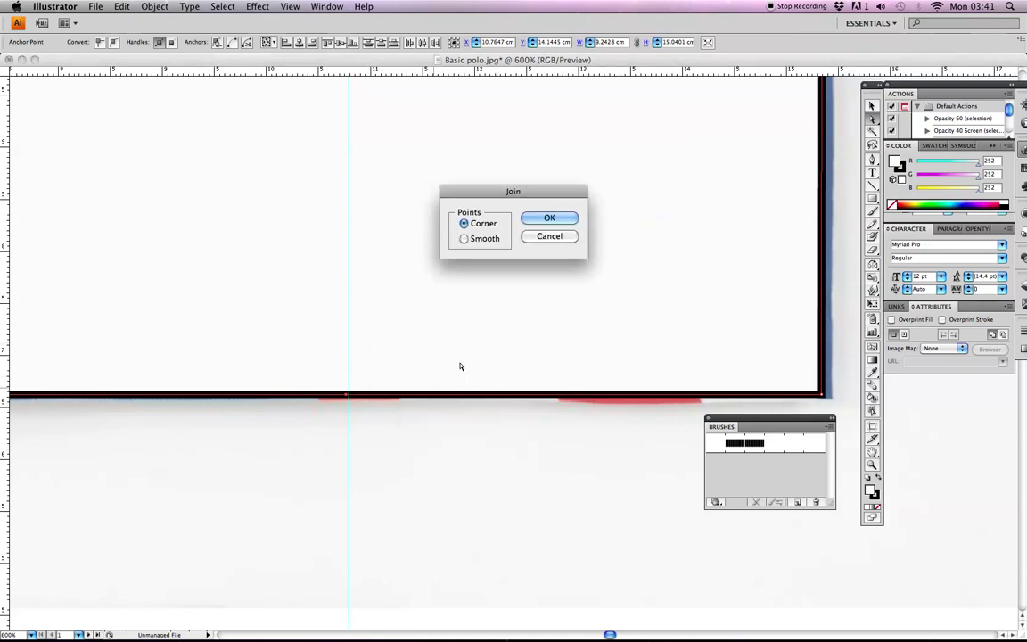
click(543, 219)
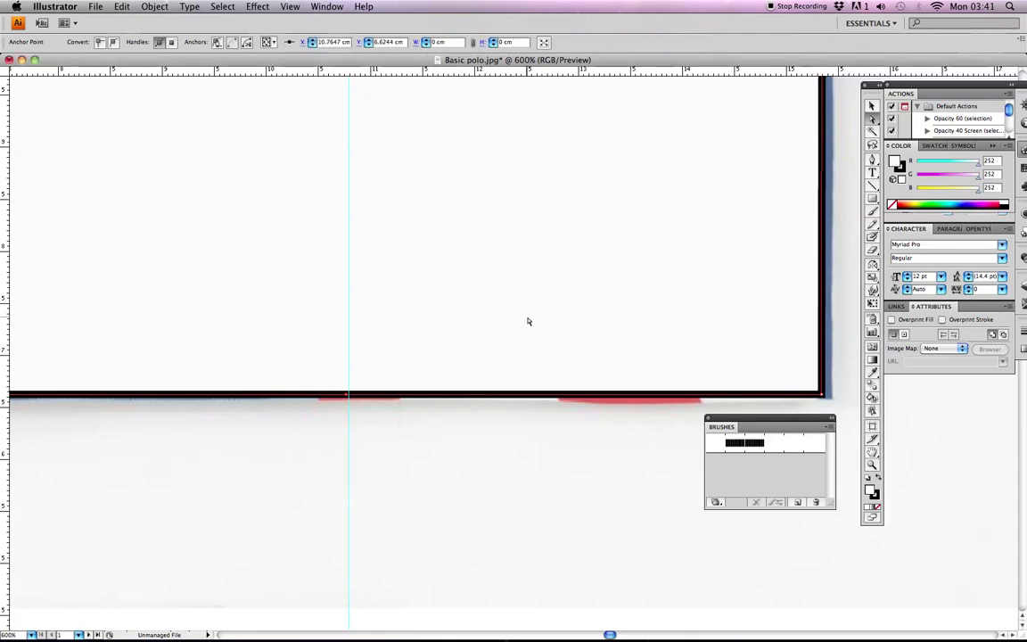
key(super+minus)
key(super+minus)
key(super+minus)
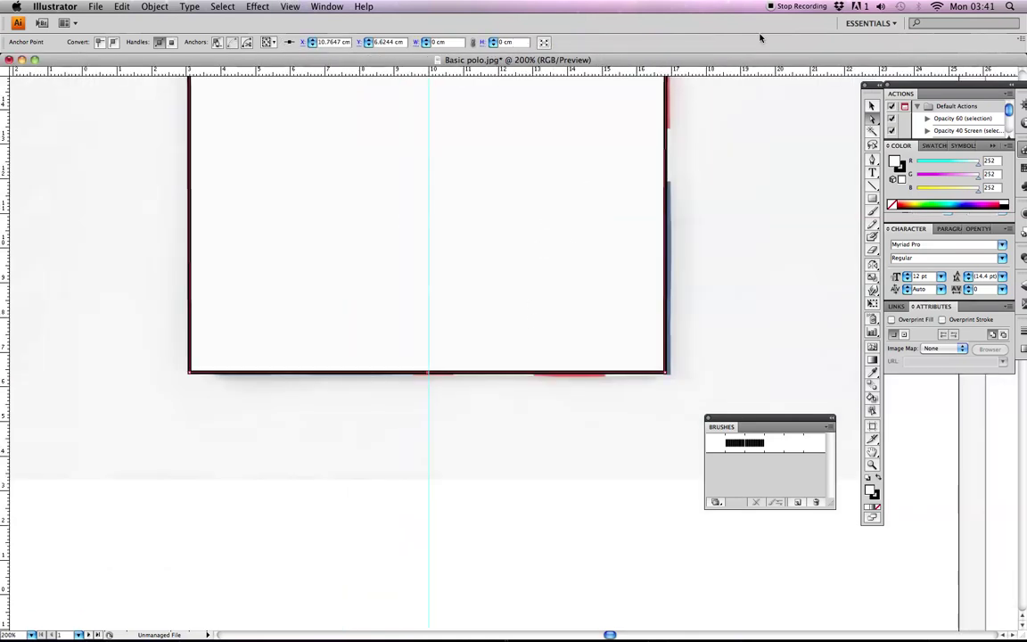
drag(500, 264, 490, 470)
scroll(507, 405, up, 5)
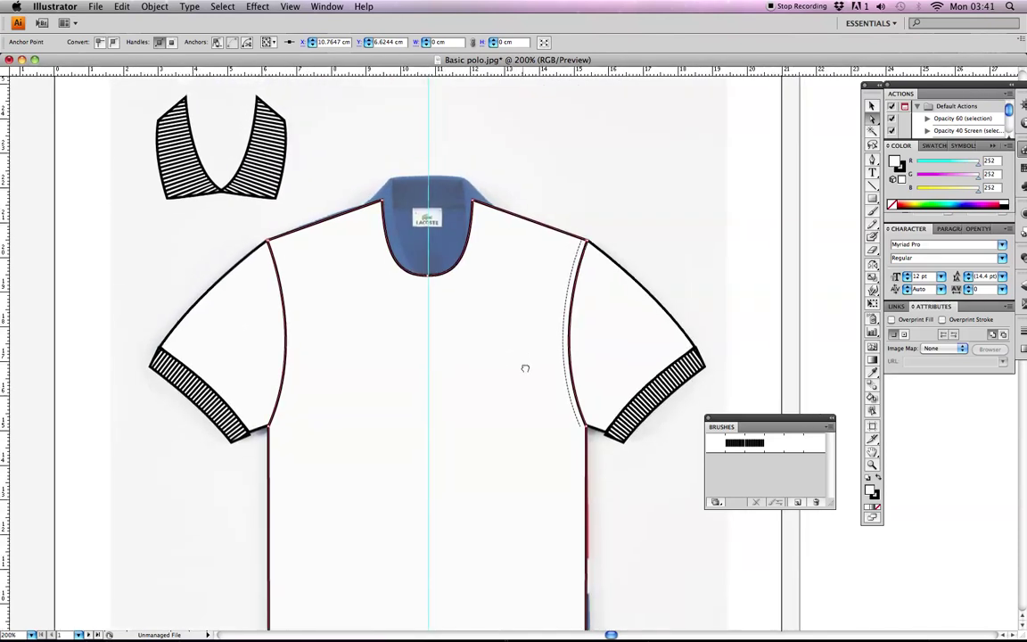
click(873, 106)
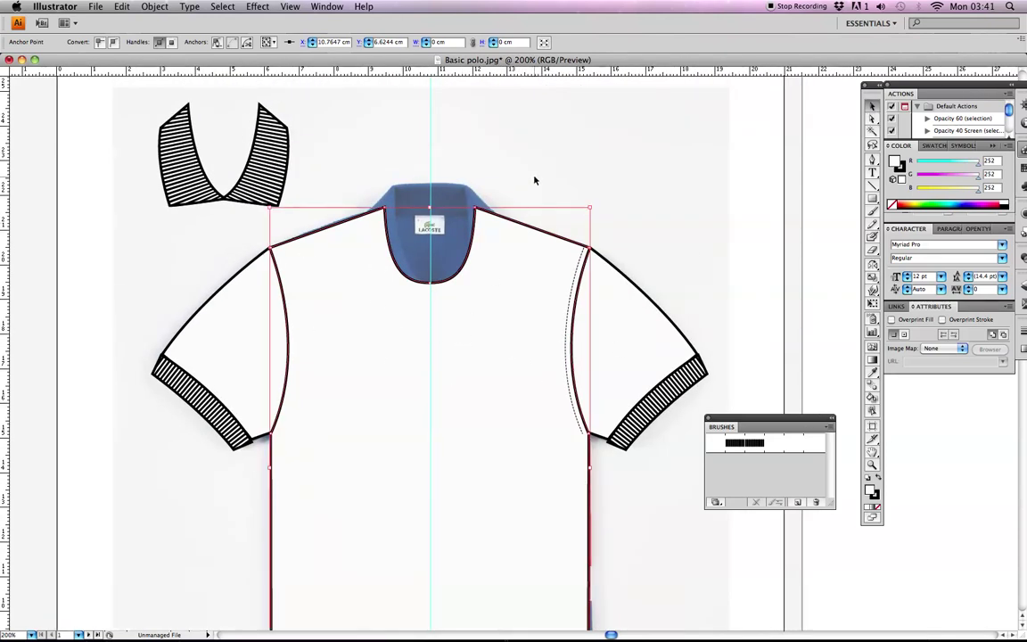
click(572, 176)
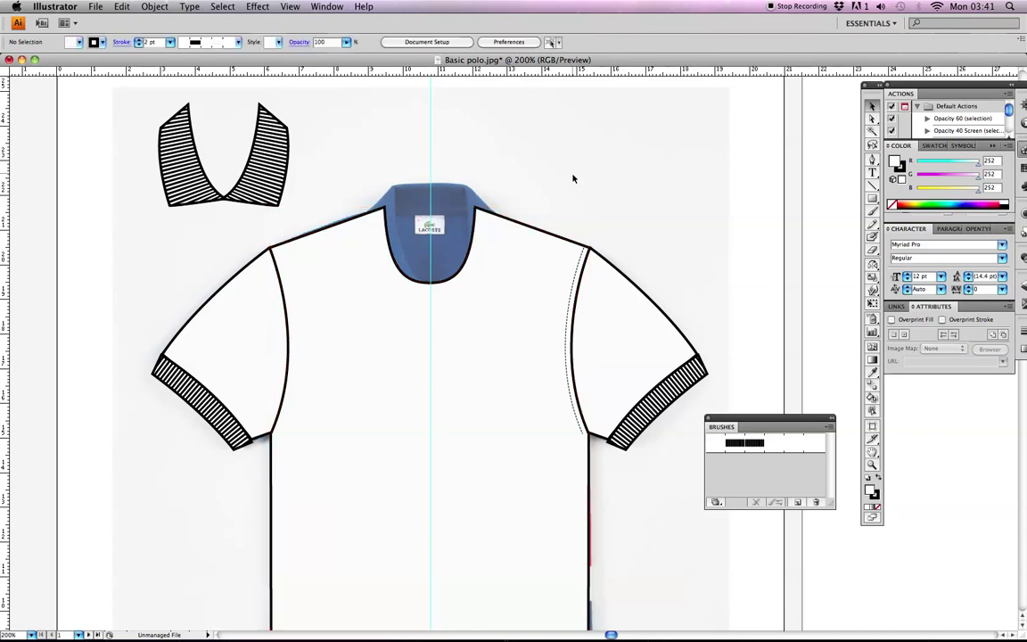
Shift the joined body shape slightly right to uncover the hidden dashed stitch line at the left armhole
click(259, 181)
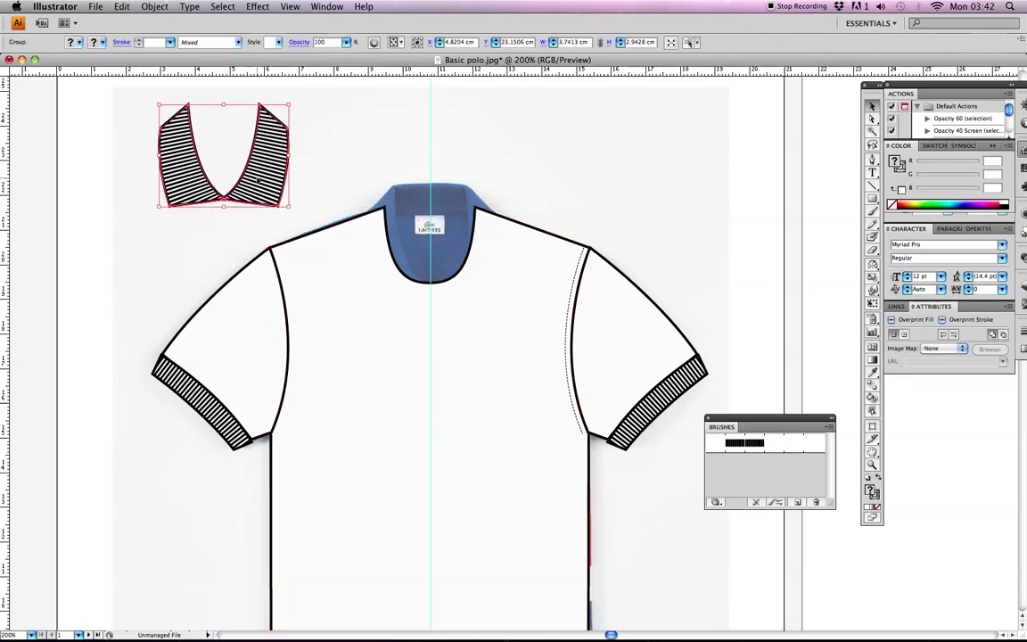
click(274, 220)
click(271, 249)
click(271, 235)
click(286, 230)
click(277, 256)
click(279, 265)
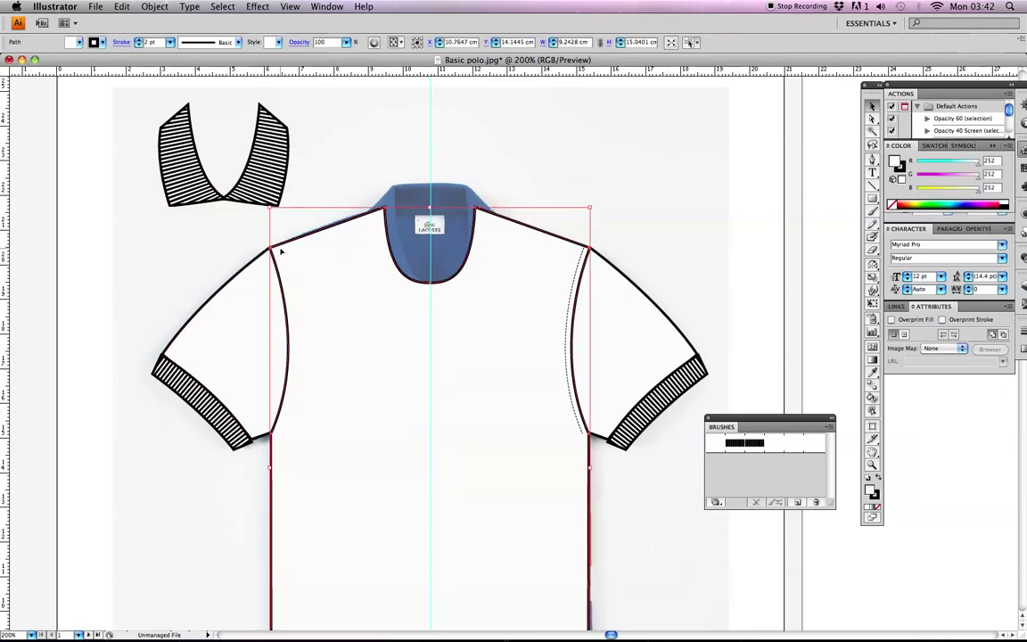
click(253, 227)
click(279, 256)
drag(276, 260, 287, 259)
click(282, 267)
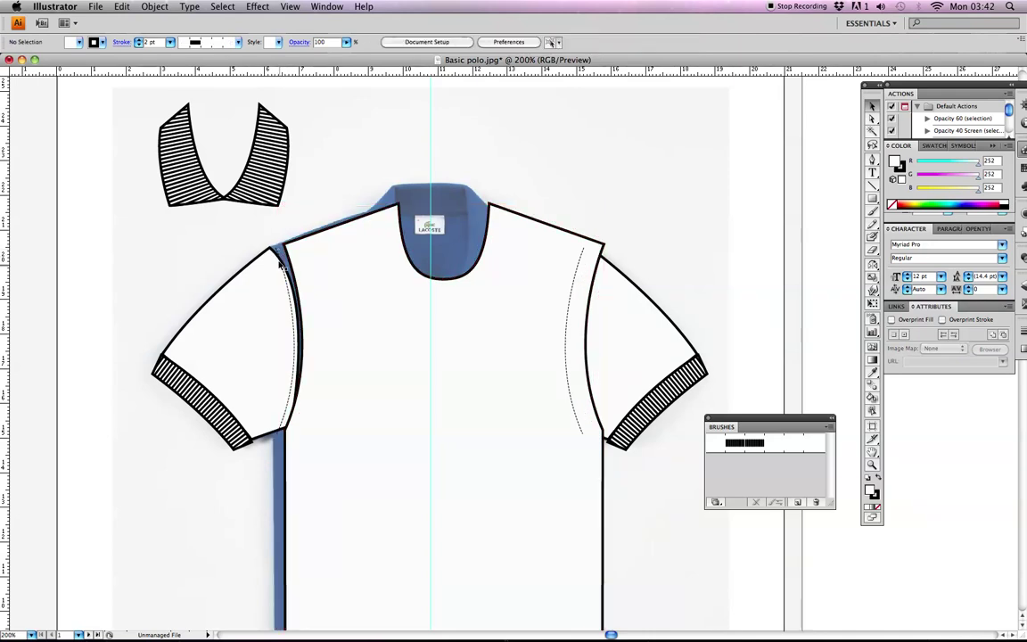
Bring the left armhole's dashed stitch line to the front
click(274, 283)
right_click(283, 286)
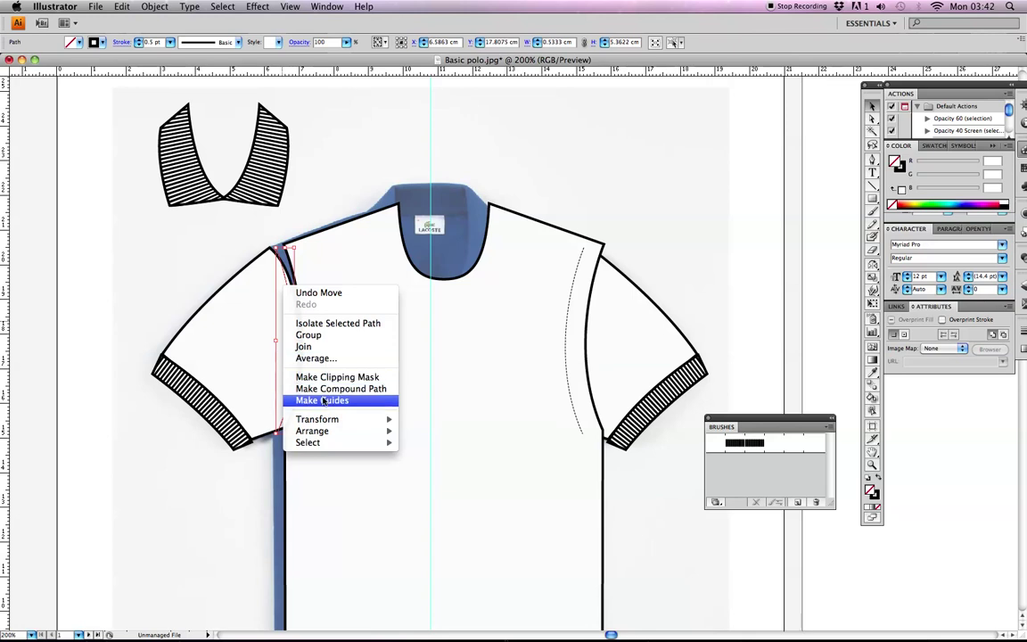
mouse_move(319, 433)
click(442, 431)
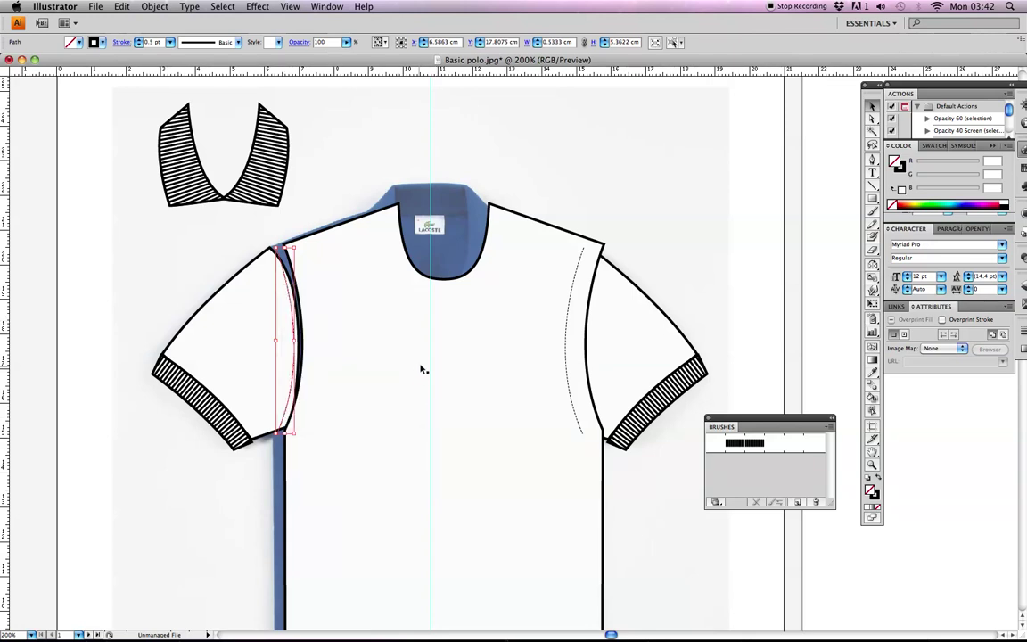
Nudge the body shape left and down until it is centred on the guide and meets both sleeves
click(382, 220)
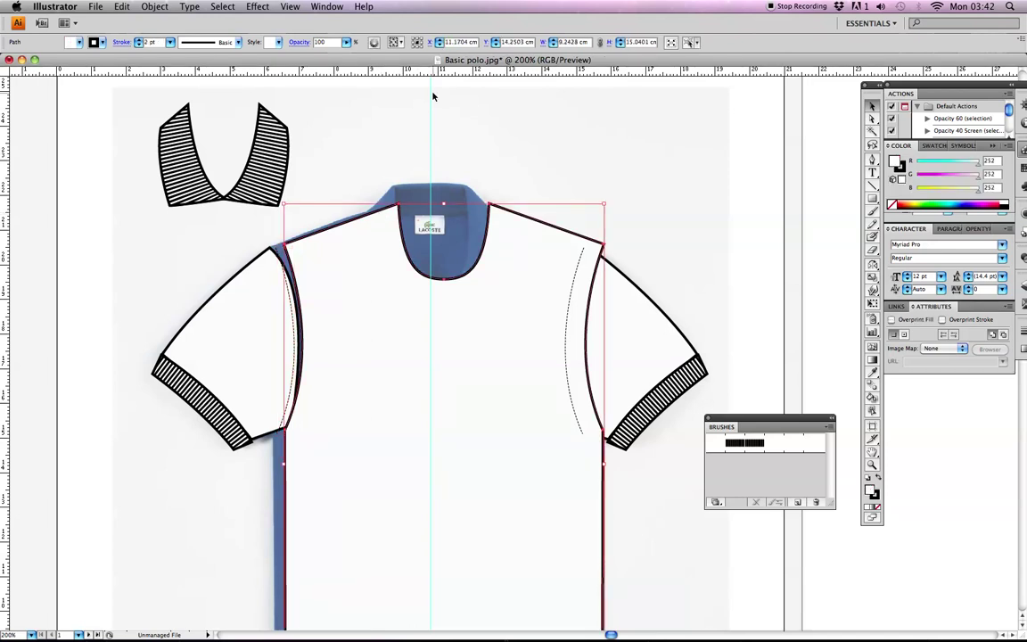
key(Left)
key(Left)
key(Left)
key(Left)
key(Left)
key(Left)
key(Left)
key(Left)
key(Left)
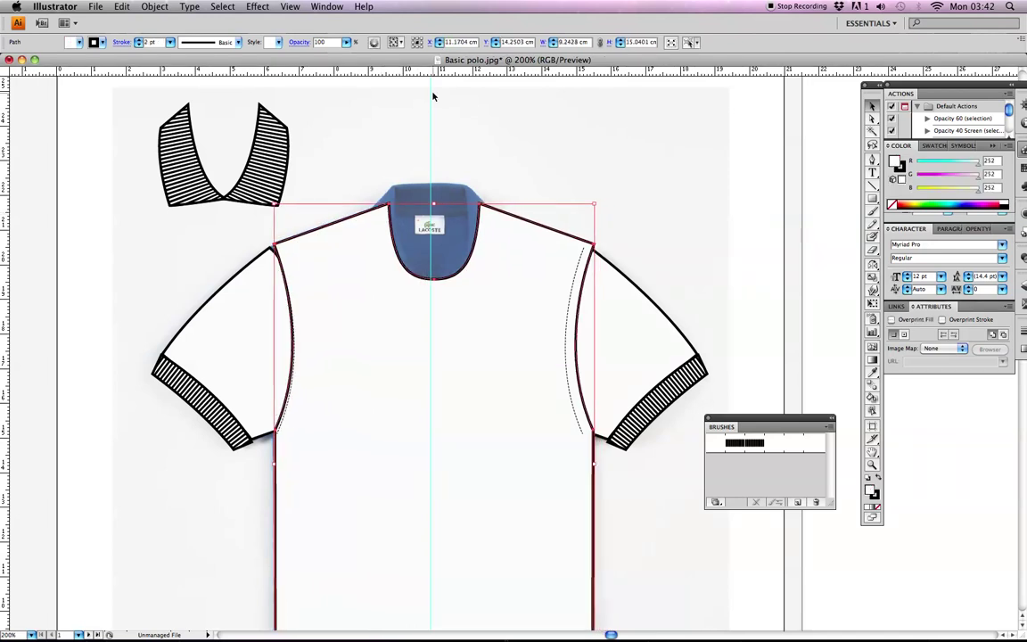
key(Left)
key(Left)
key(Down)
key(Down)
key(Down)
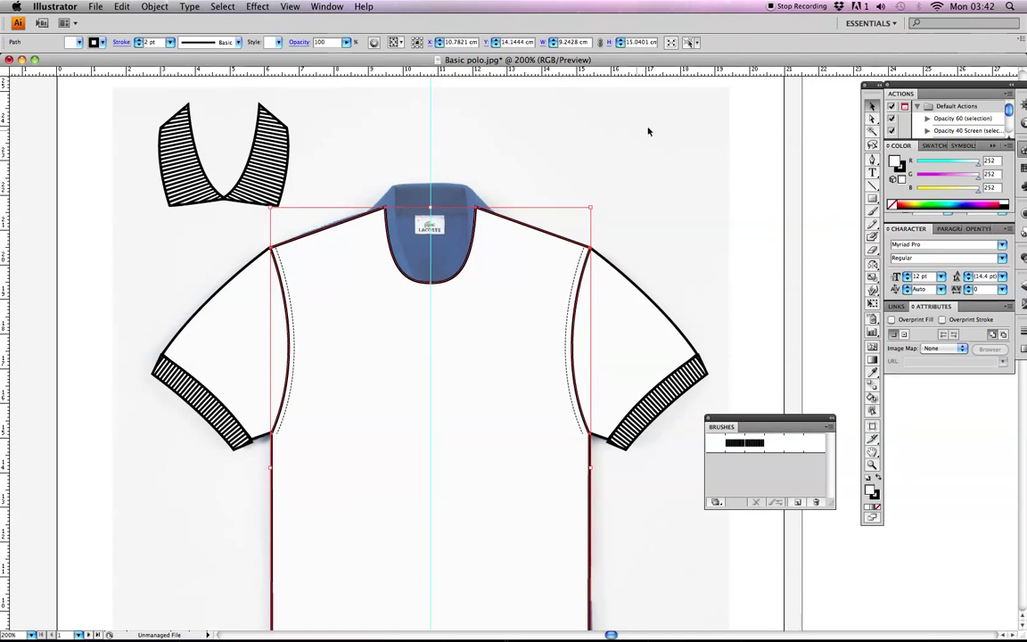
Move the striped collar group back onto the neckline, centred on the guide, and deselect it
click(513, 97)
click(262, 183)
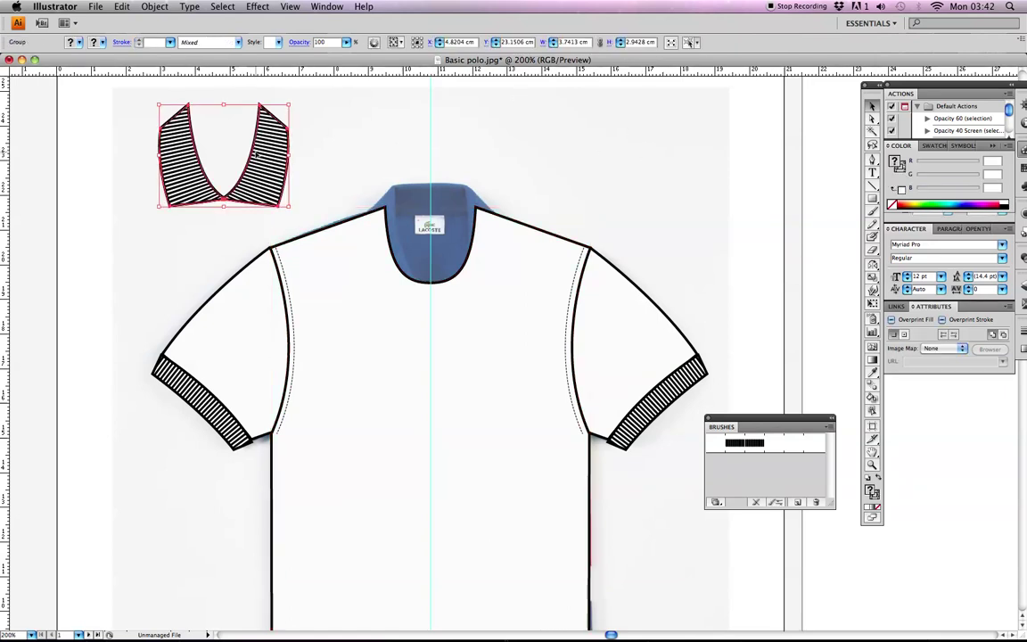
drag(253, 156, 461, 237)
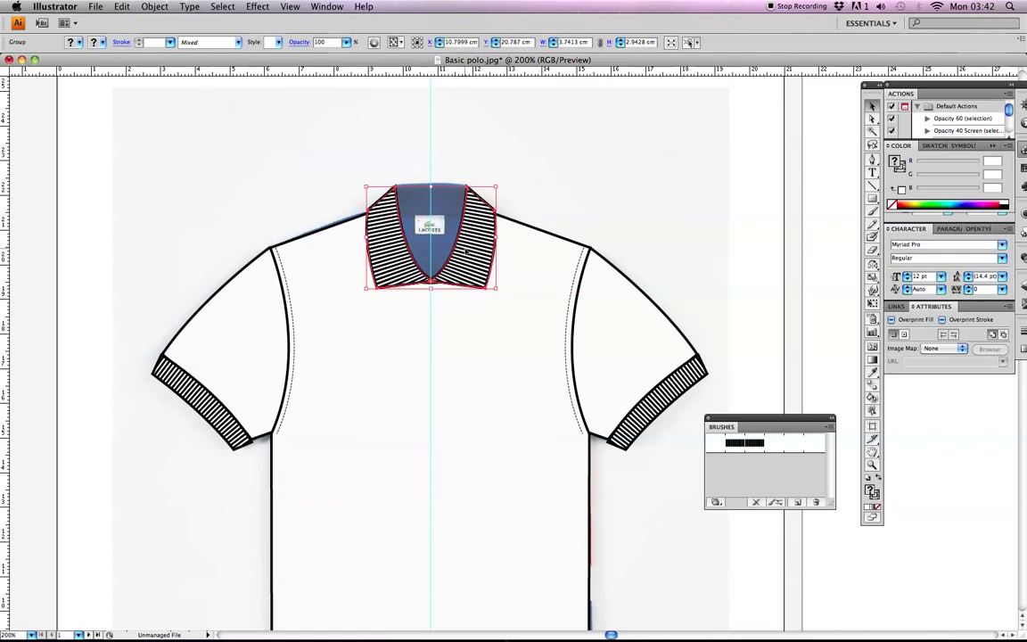
click(615, 211)
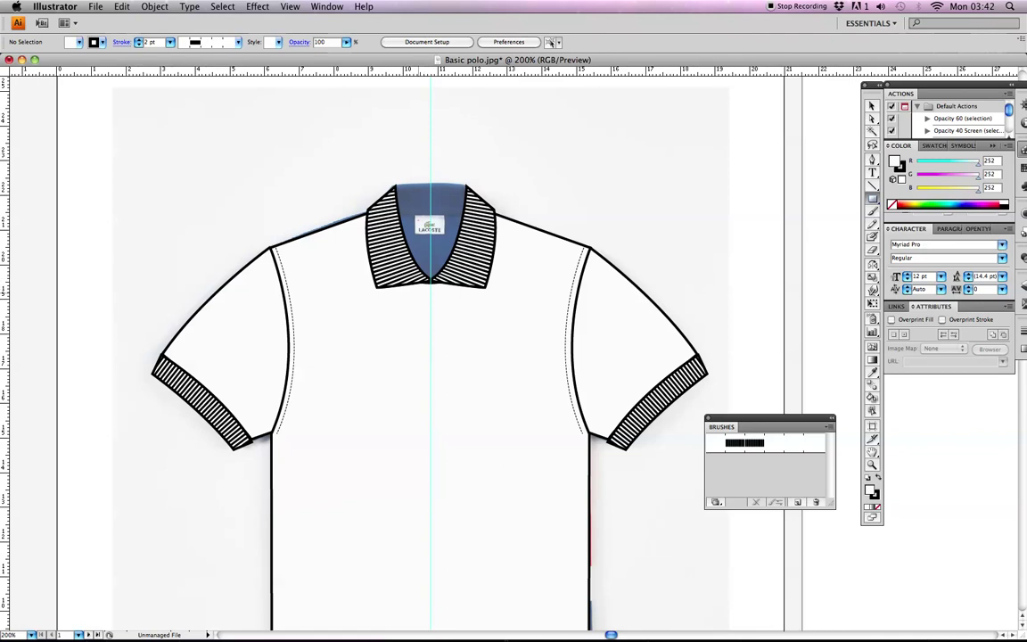
Draw a narrow placket rectangle about 0.58 cm wide and 3.37 cm tall below the collar, centred on the guide
drag(425, 297, 439, 399)
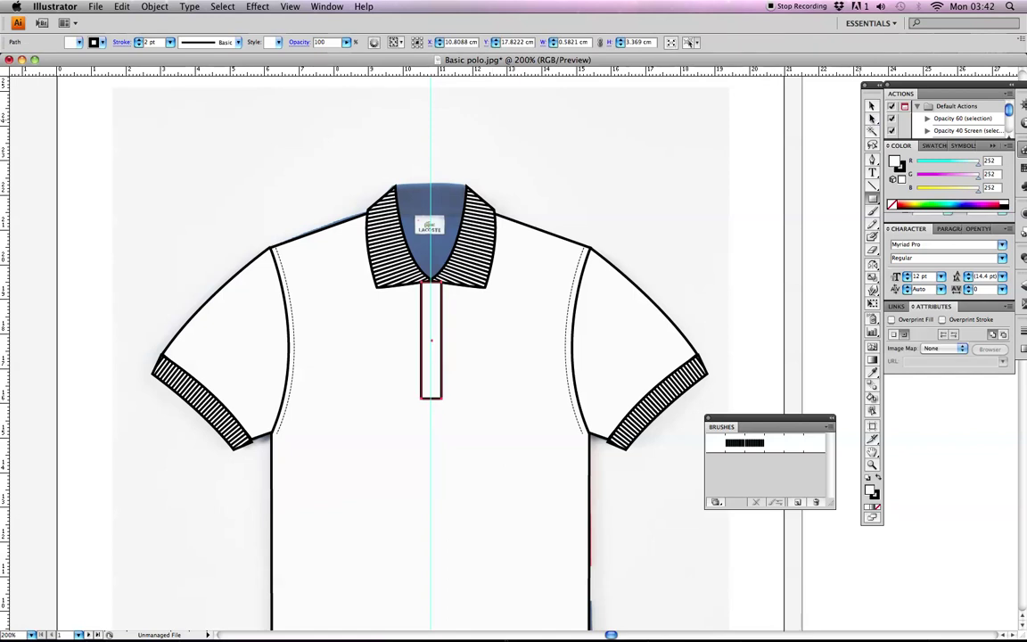
click(874, 465)
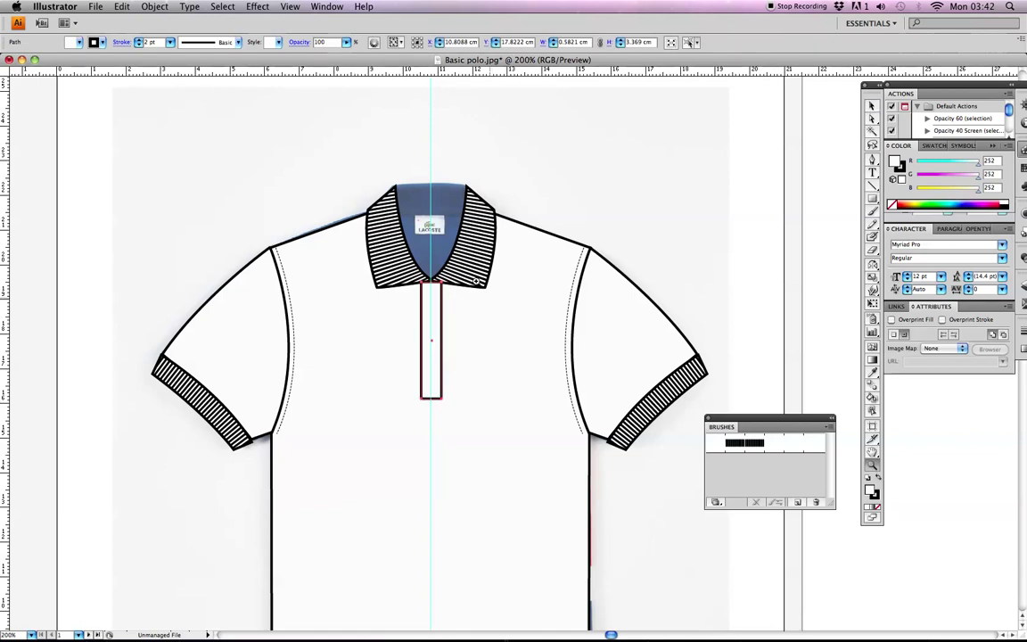
drag(486, 288, 519, 314)
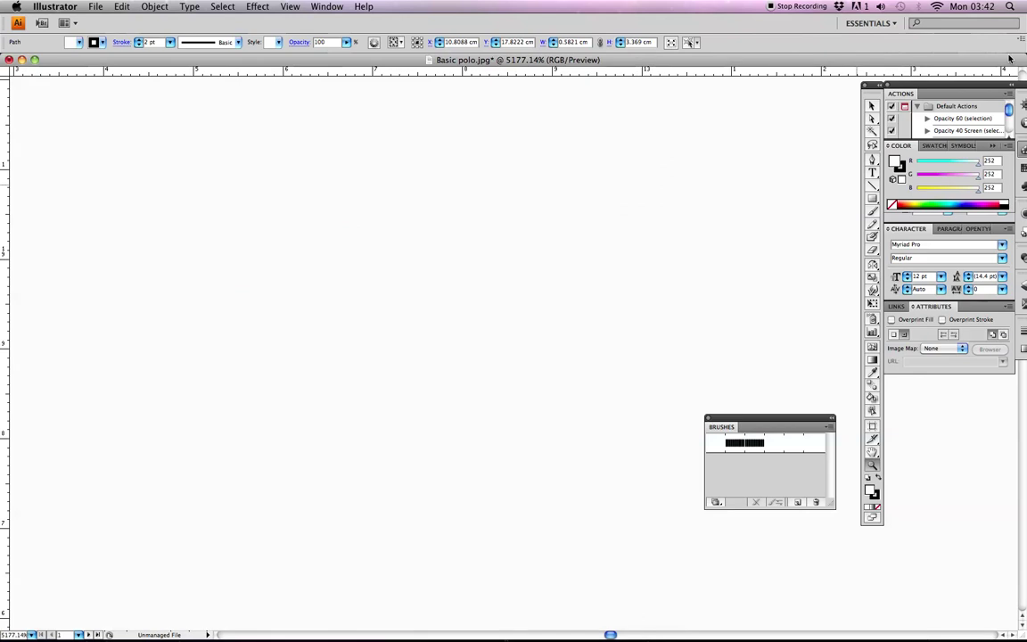
Bring the striped collar group to the front so that it overlaps the top of the placket, and deselect it
key(super+minus)
key(super+minus)
key(super+minus)
key(super+minus)
key(super+minus)
key(super+minus)
key(super+minus)
key(super+minus)
key(v)
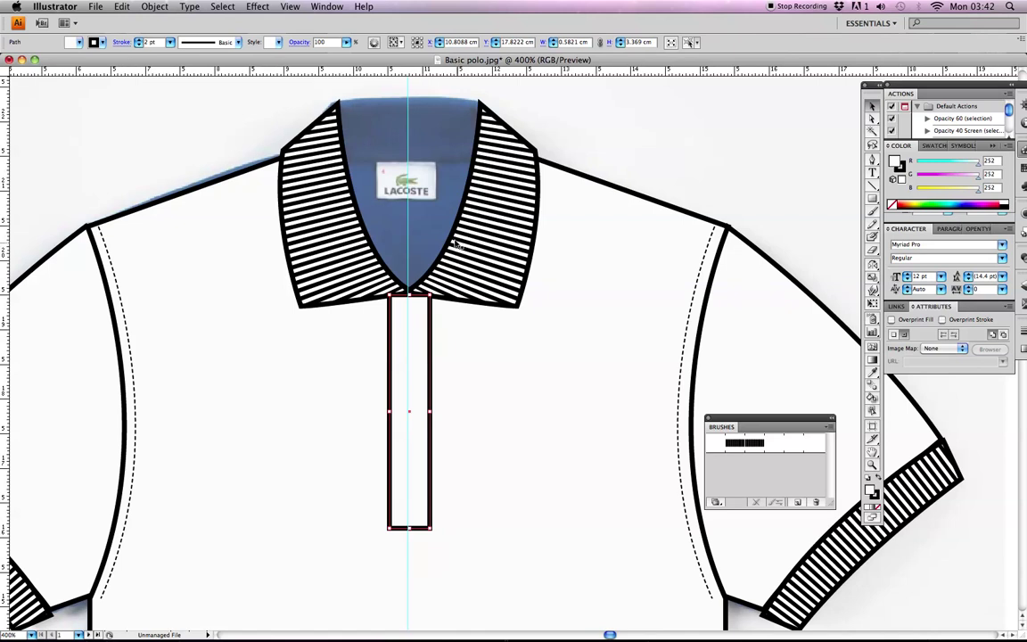
click(454, 245)
click(414, 307)
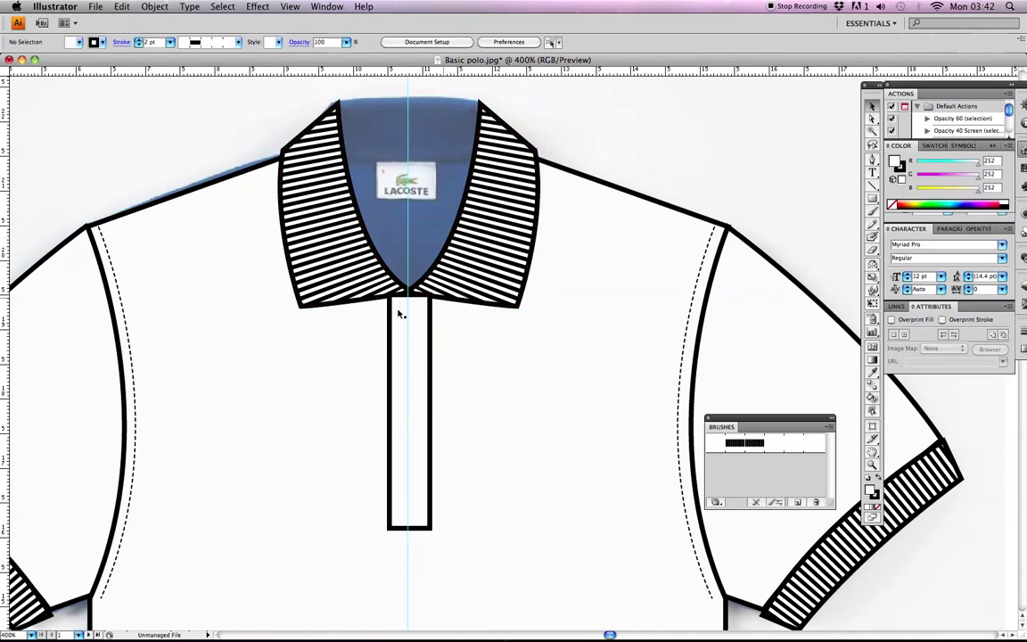
click(467, 223)
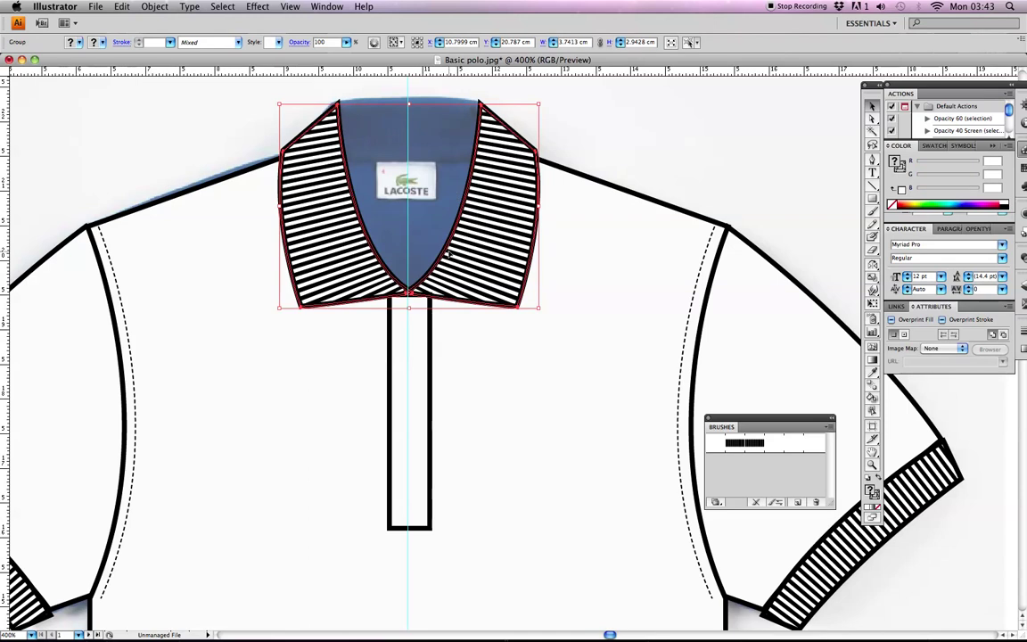
right_click(449, 252)
mouse_move(557, 328)
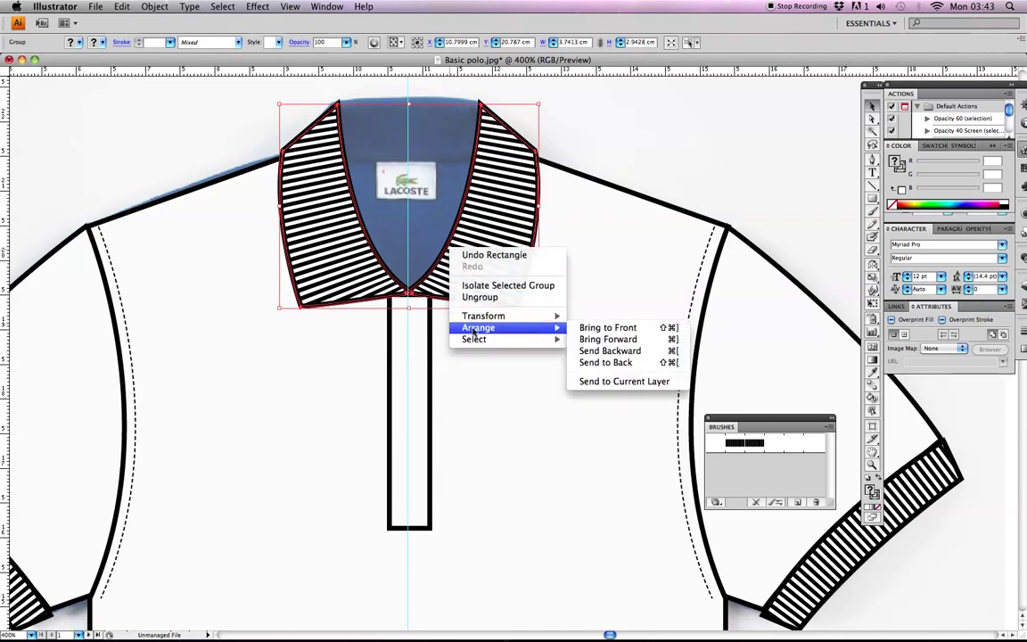
click(606, 329)
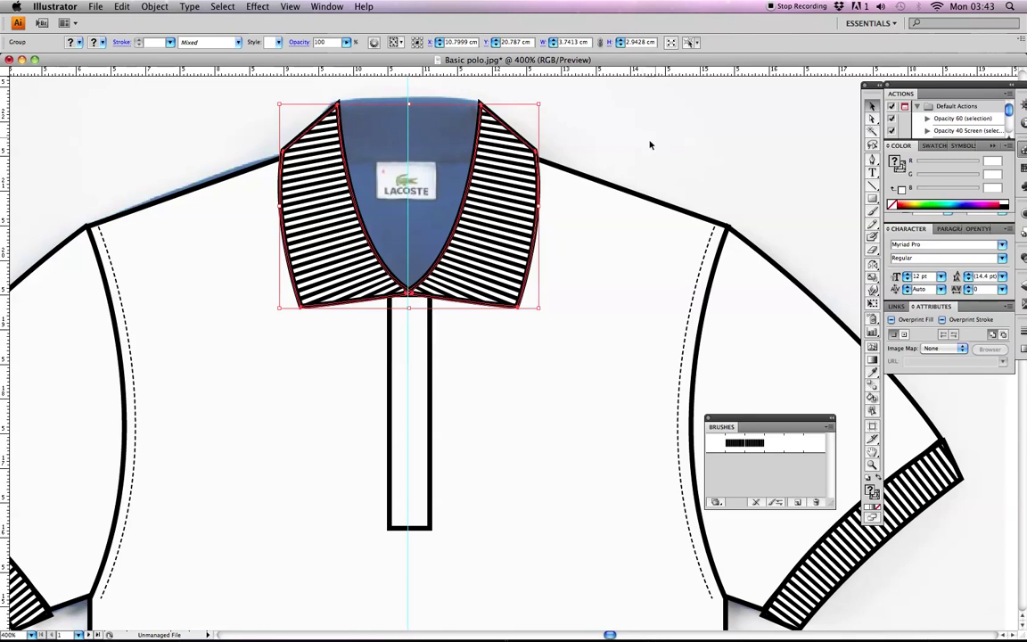
click(652, 151)
Nudge the placket rectangle slightly up so that its upper end tucks beneath the collar, and deselect it
click(390, 356)
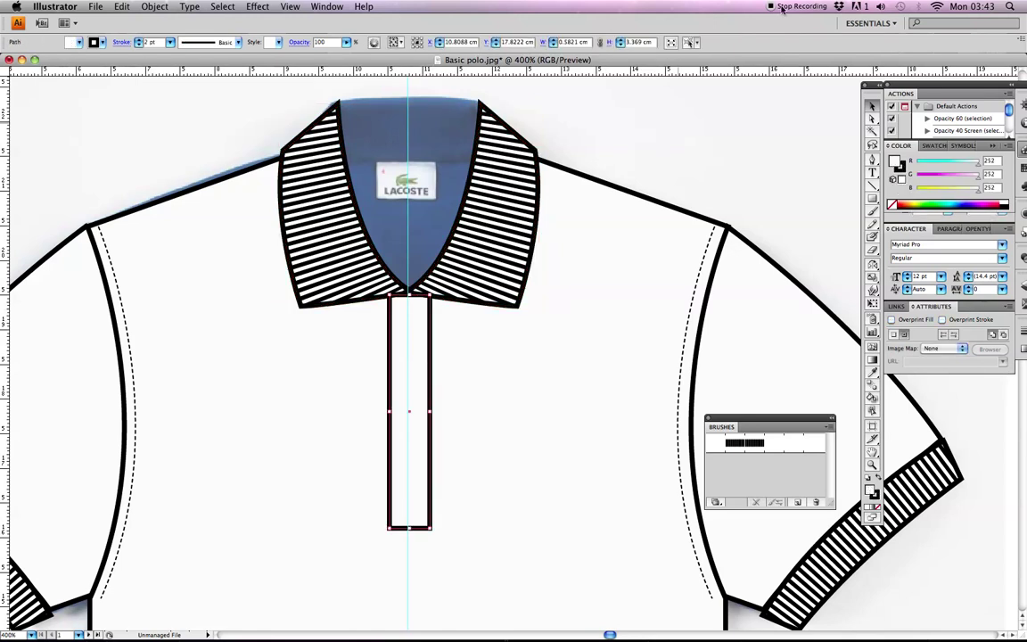
click(615, 167)
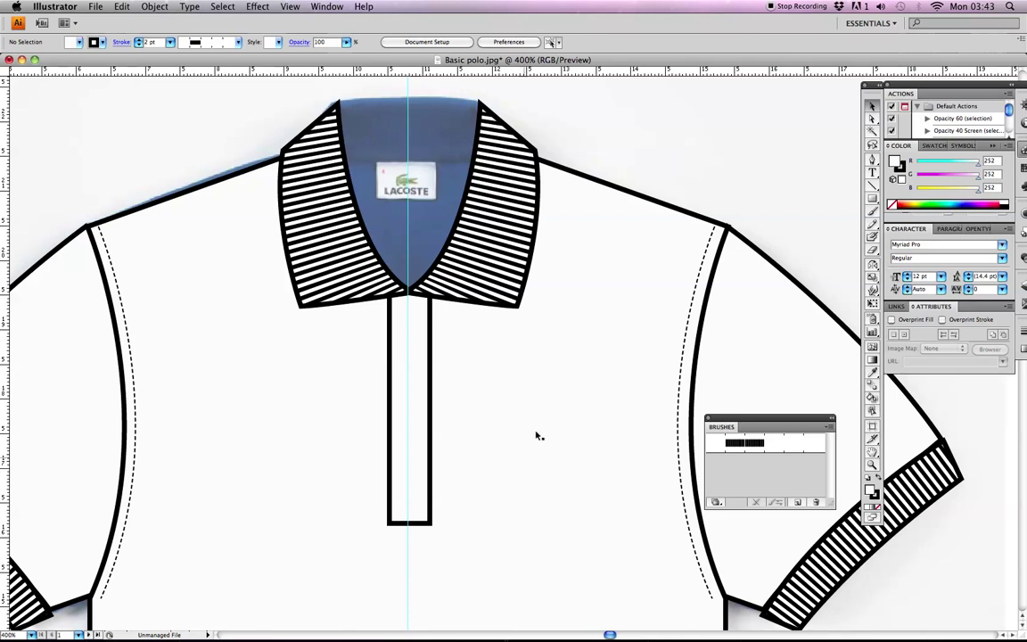
key(super+minus)
key(super+minus)
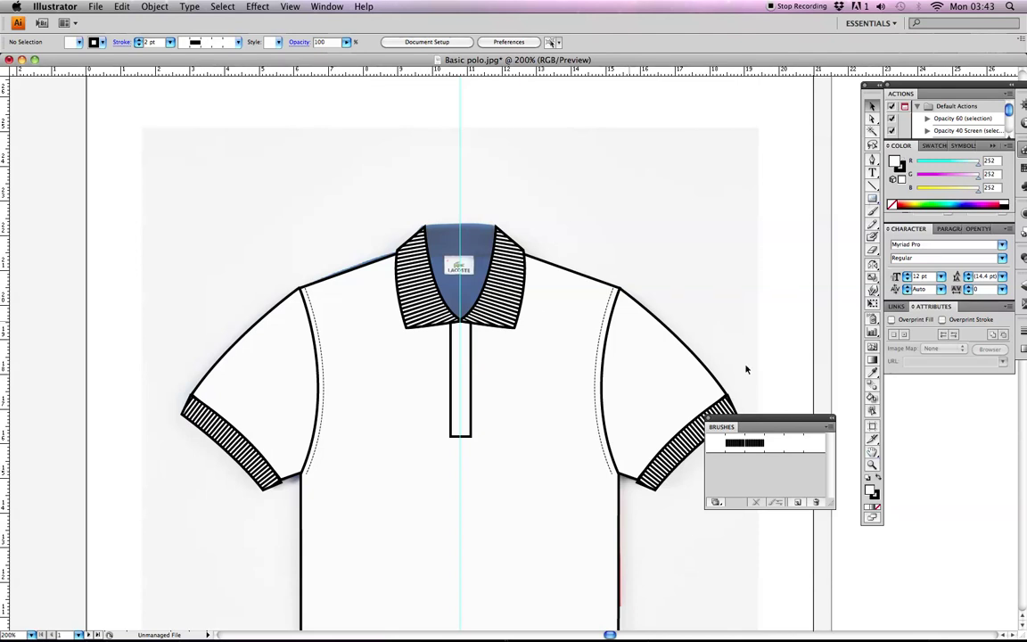
Draw a rectangle about 3.06 cm wide and 2.72 cm tall over the neck opening, centred on the guide, for the inside back
click(872, 464)
click(534, 277)
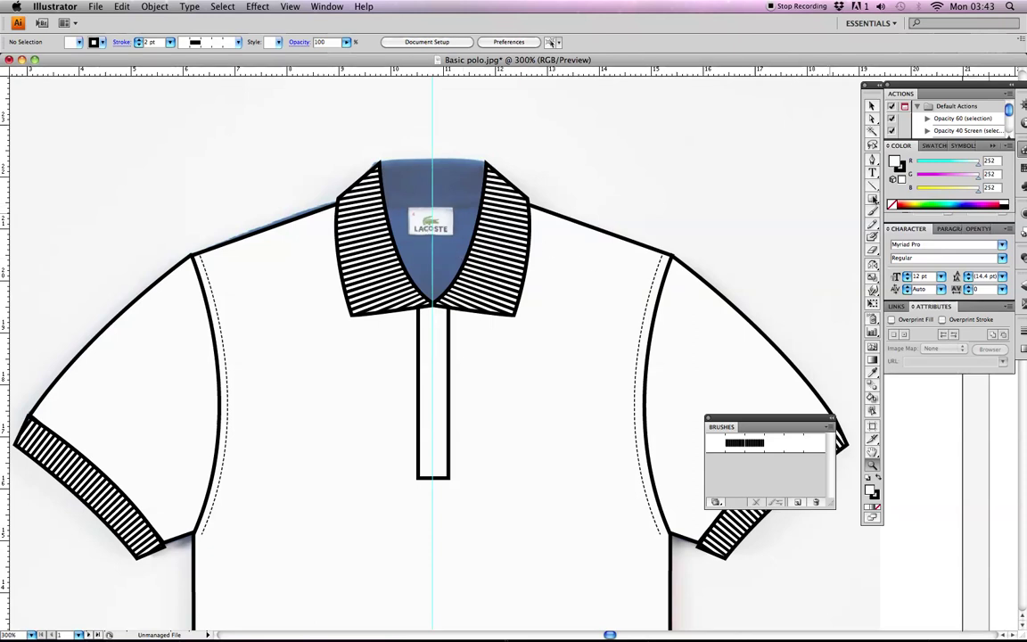
mouse_move(873, 198)
mouse_down()
mouse_move(892, 198)
mouse_move(874, 196)
mouse_up()
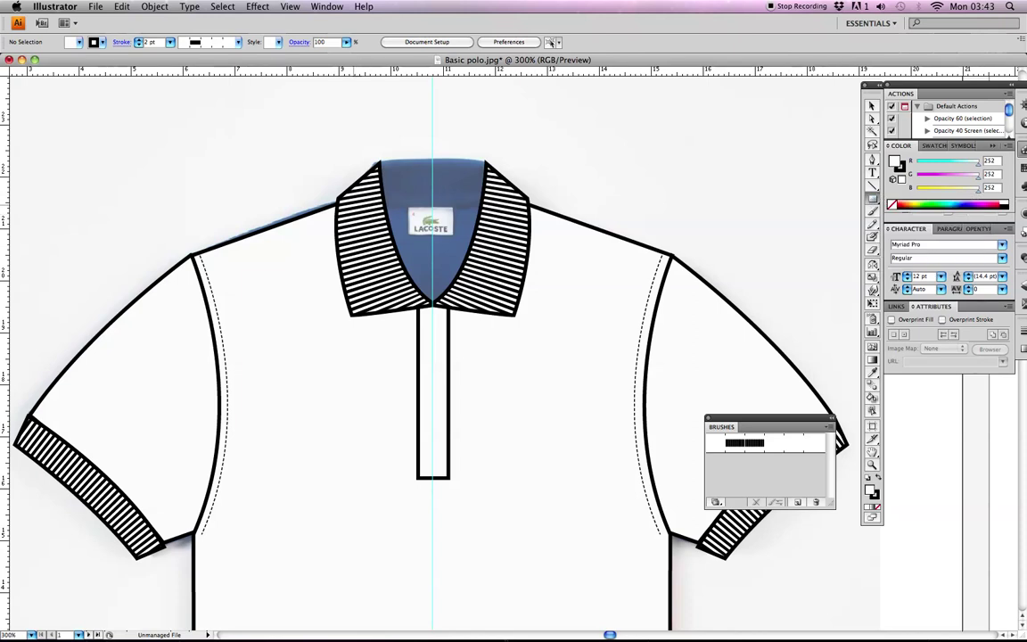
drag(354, 204, 512, 346)
click(871, 109)
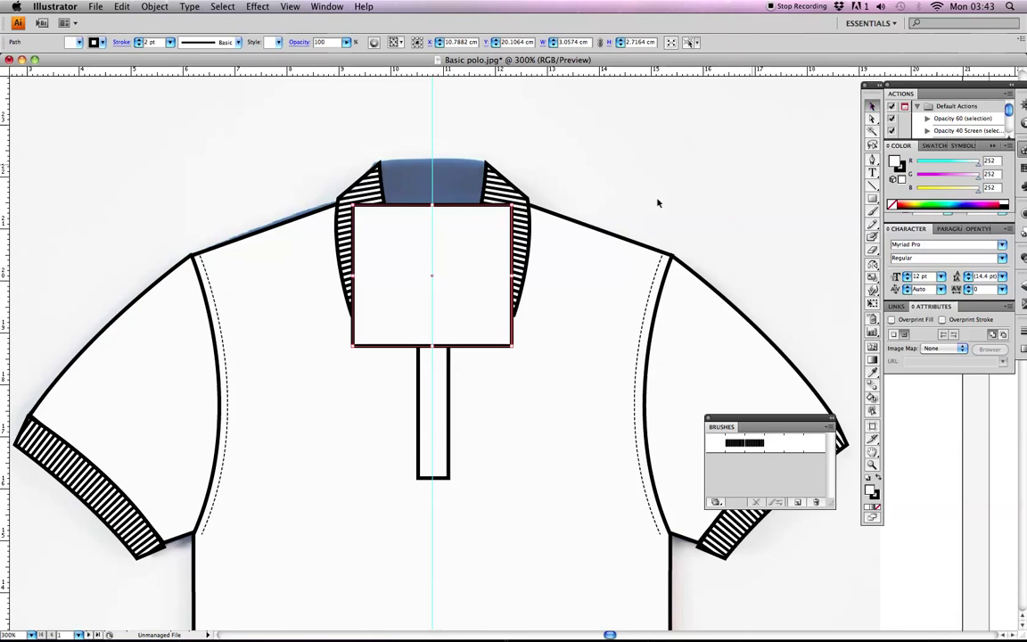
Send the neck rectangle to the back, behind the collar and body, and deselect it
right_click(446, 256)
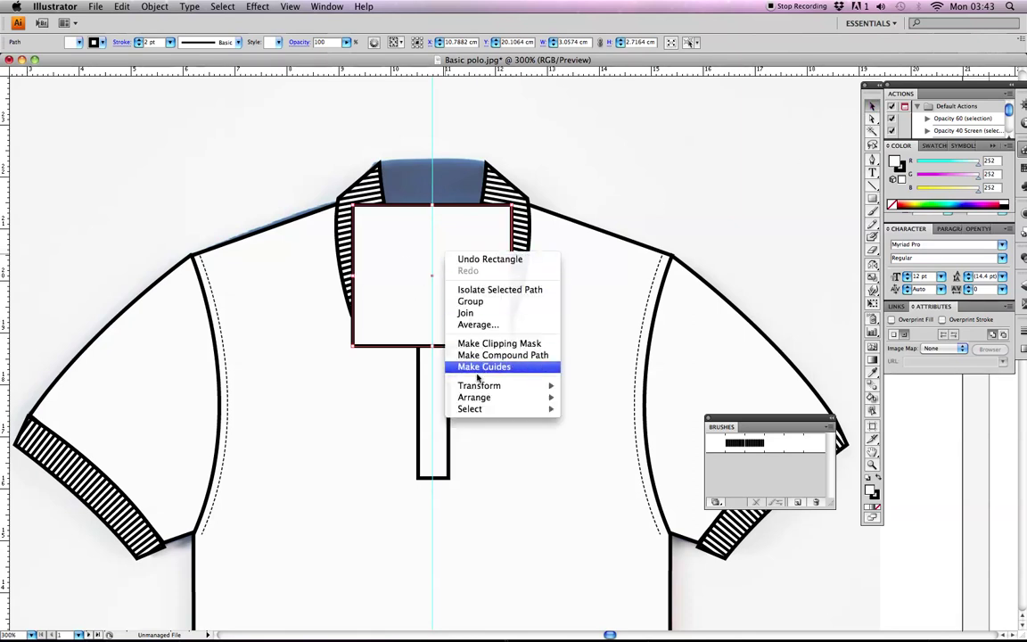
mouse_move(480, 400)
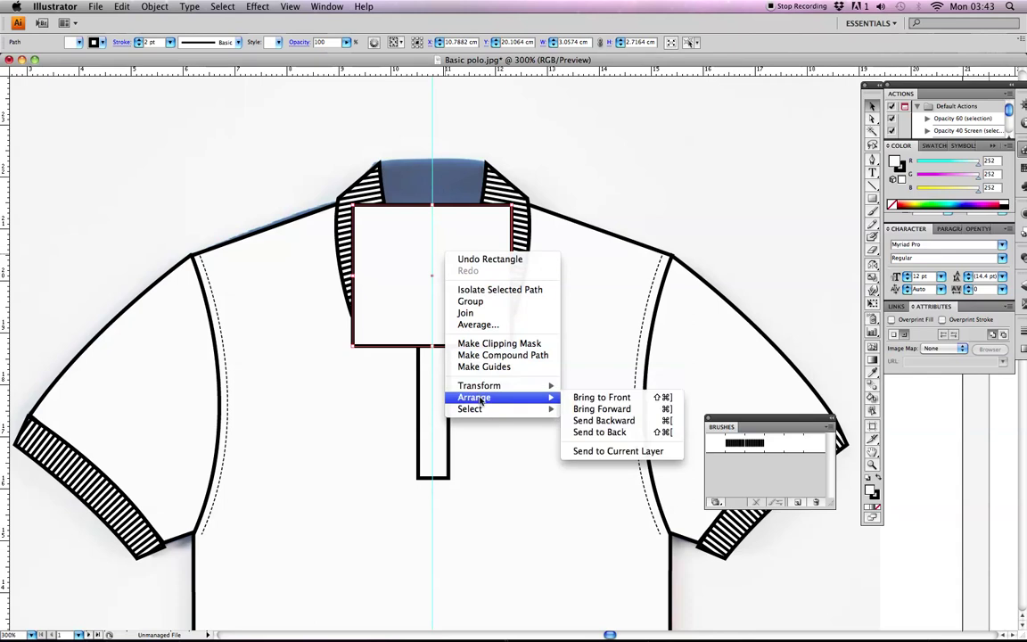
click(597, 432)
click(663, 160)
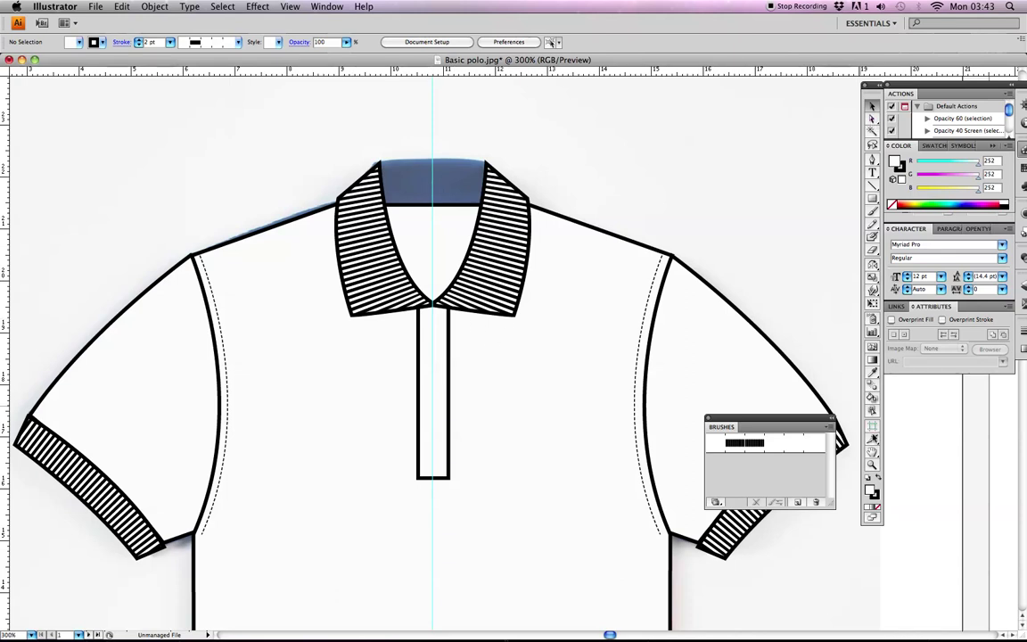
Isolate the neck rectangle and delete only its top edge segment
click(873, 119)
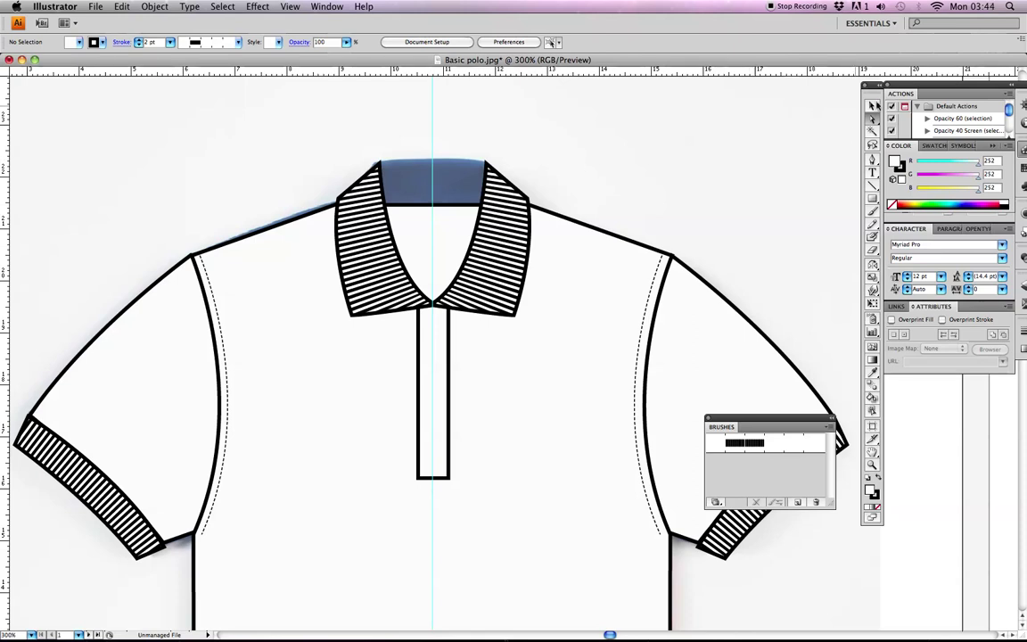
double_click(464, 211)
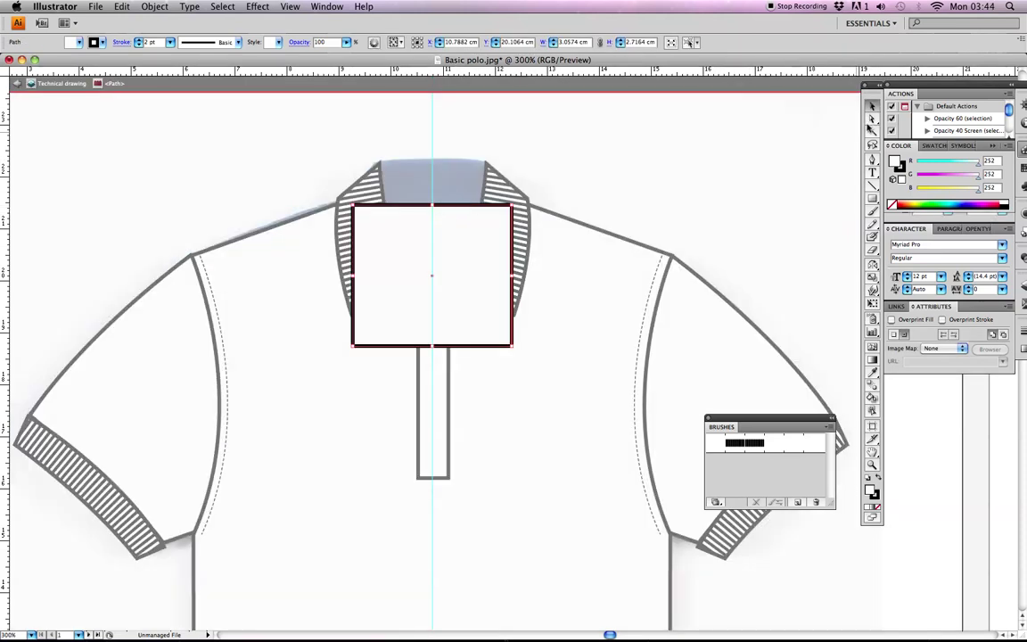
click(416, 213)
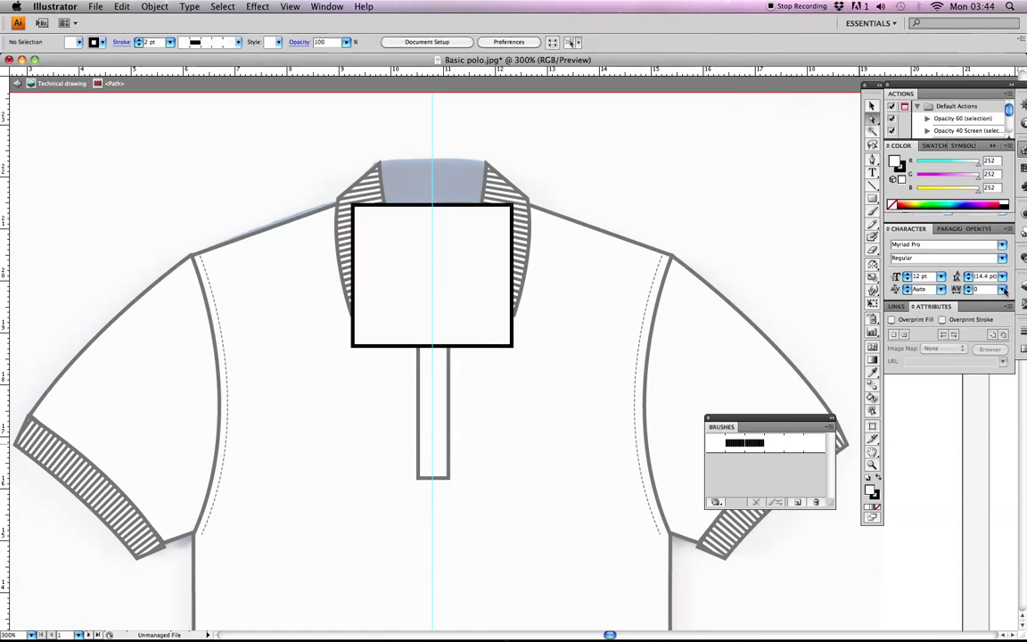
key(super+minus)
key(super+minus)
key(super+equal)
key(super+equal)
key(super+equal)
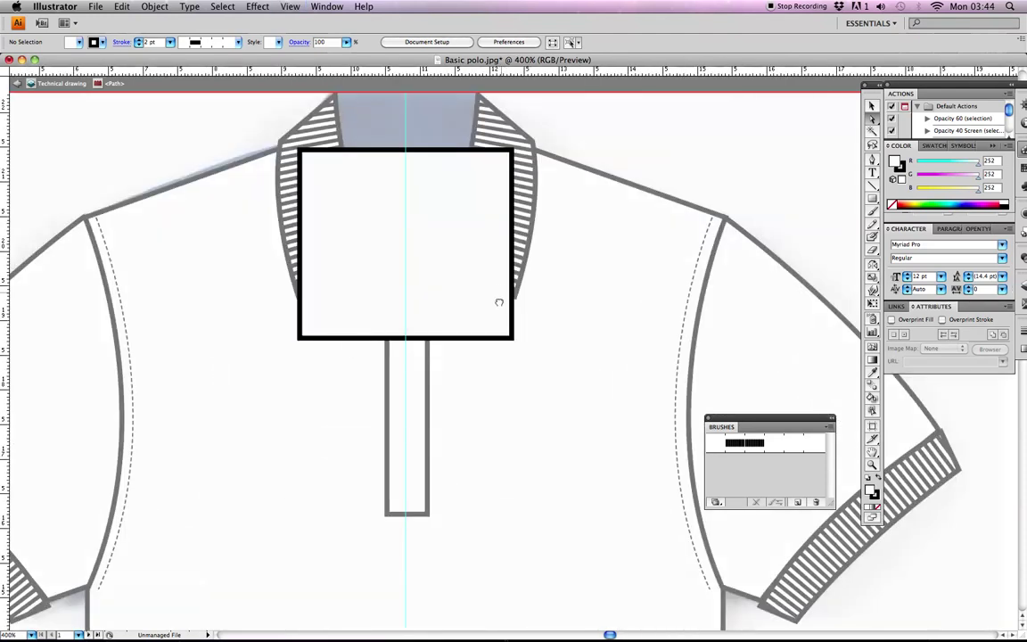
scroll(499, 291, up, 3)
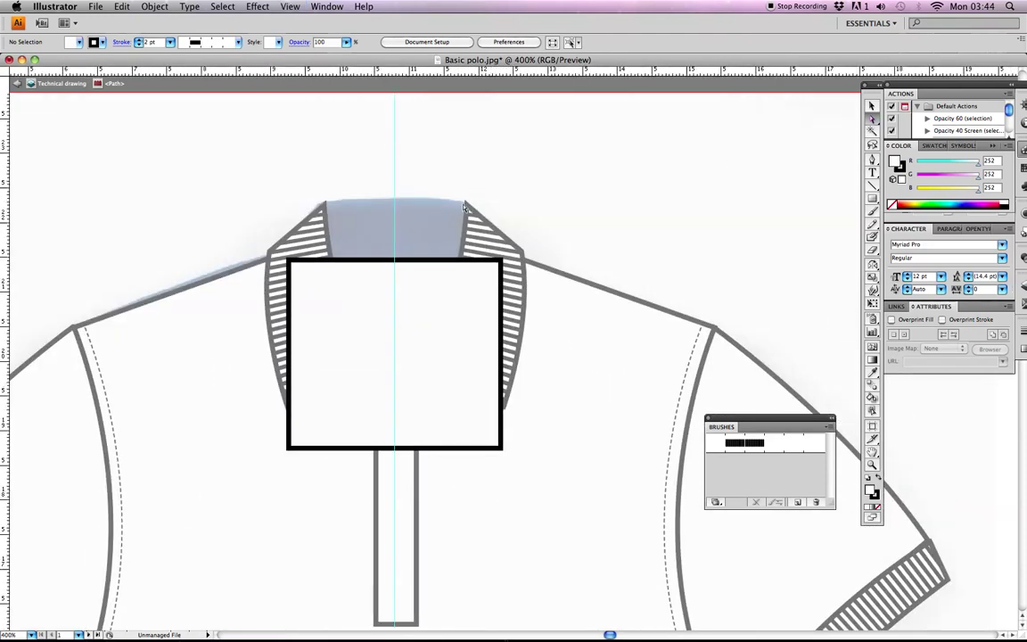
click(400, 267)
key(Delete)
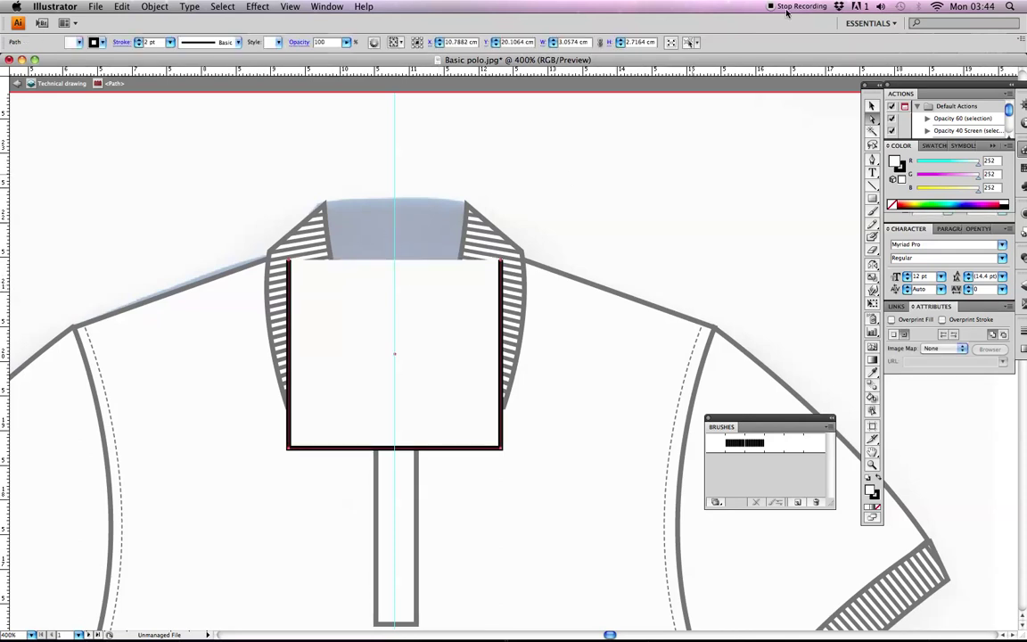
Pick up the open neck path at its upper-left endpoint with the Pen tool
click(873, 162)
click(289, 263)
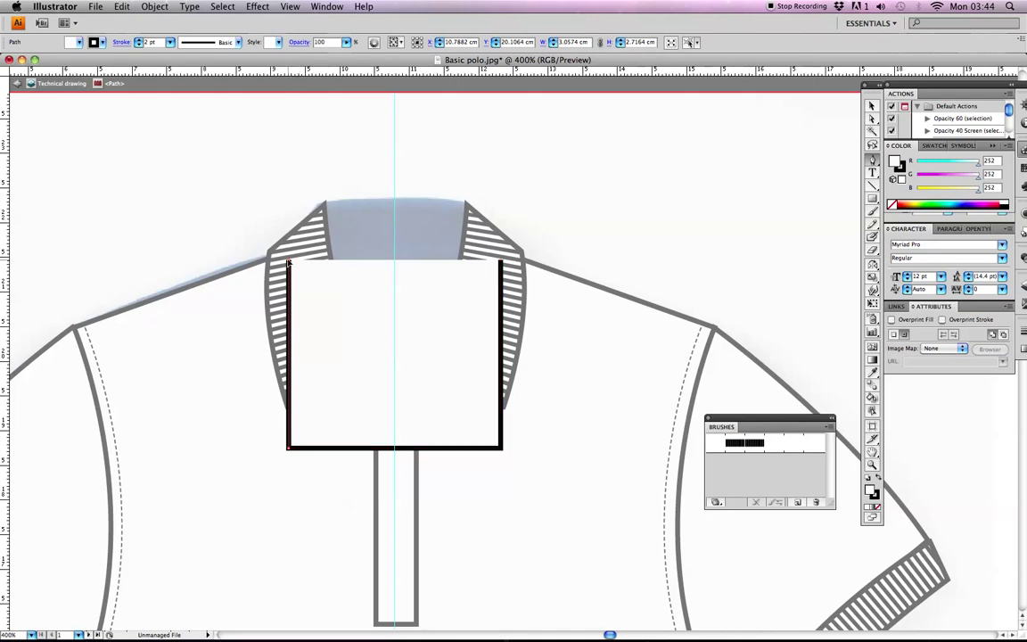
click(289, 263)
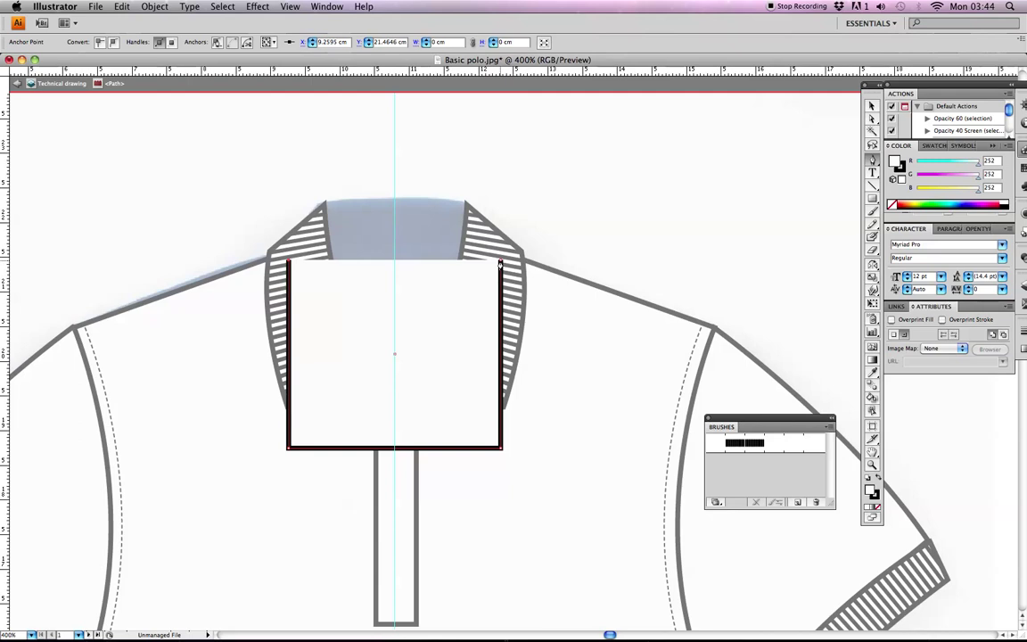
key(ctrl+z)
key(ctrl+j)
key(ctrl+z)
key(ctrl+z)
key(ctrl+j)
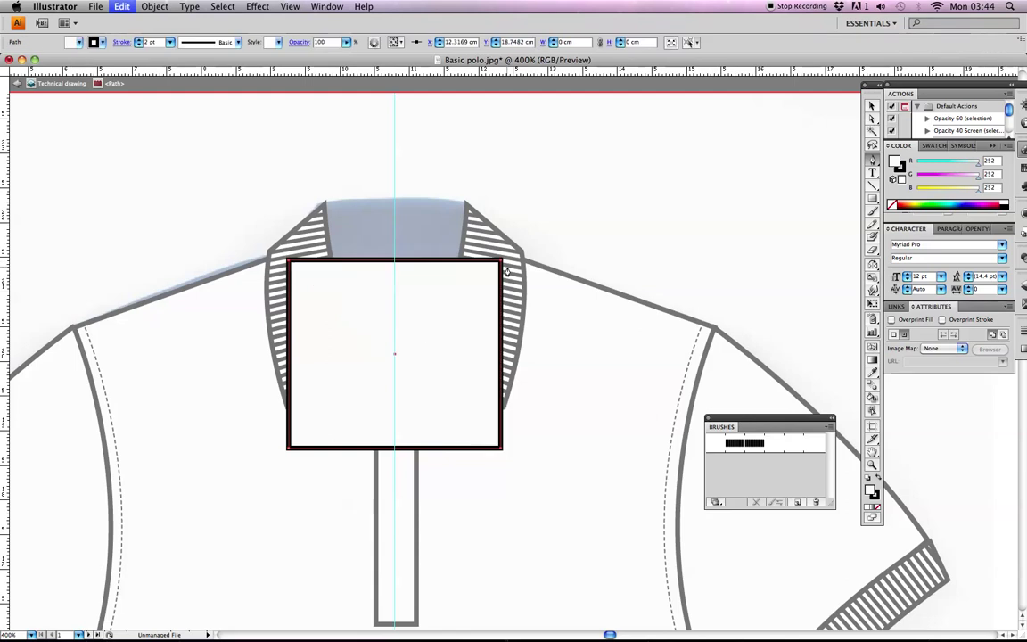
key(ctrl+z)
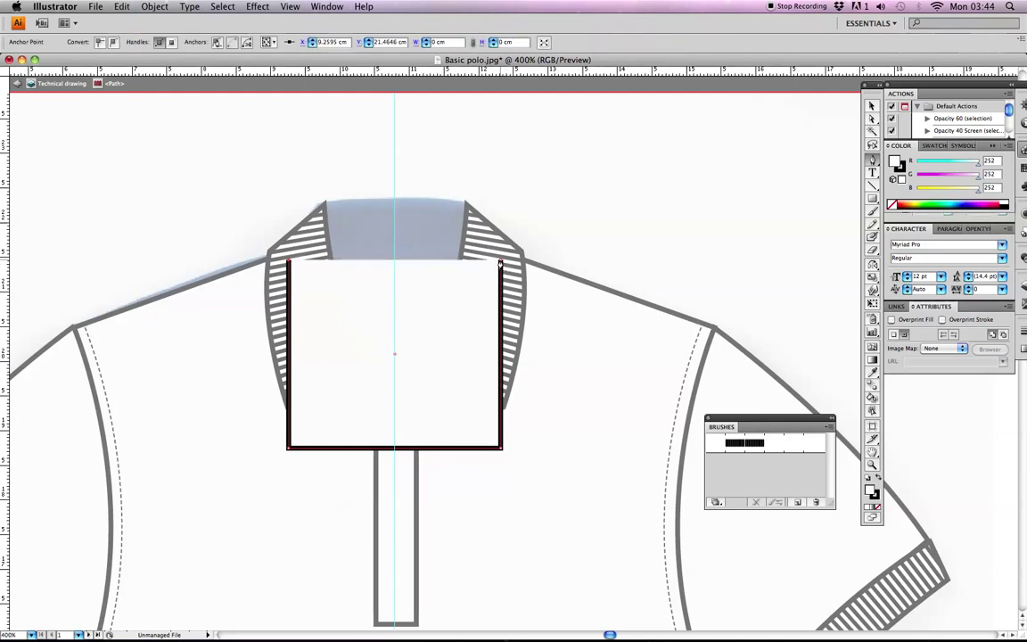
Close the neck shape with a shallow downward-curving top edge to its upper-right endpoint, and leave isolation mode
drag(500, 262, 622, 248)
key(v)
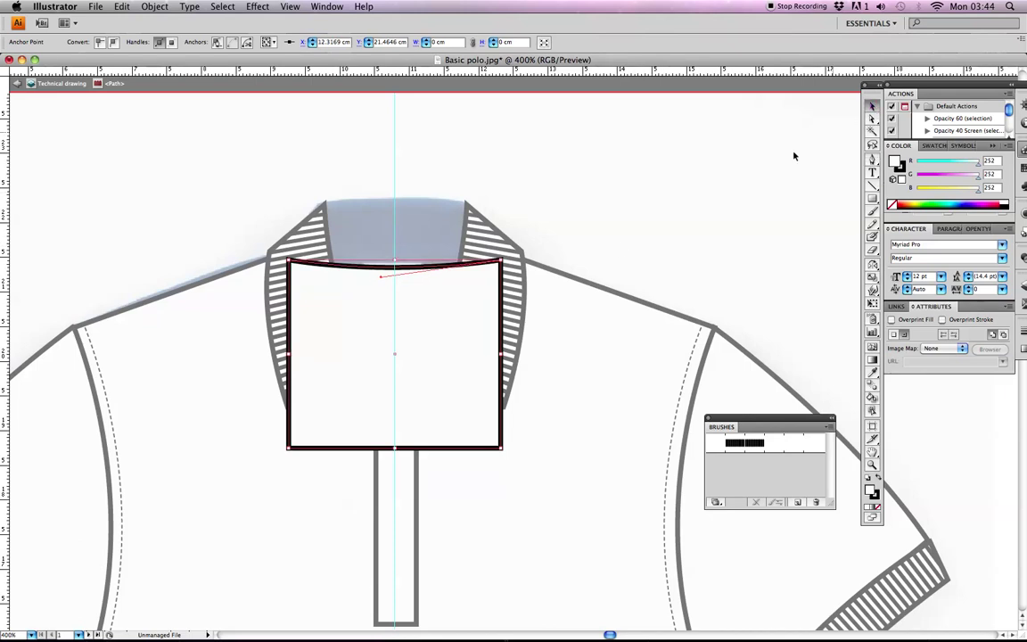
double_click(600, 210)
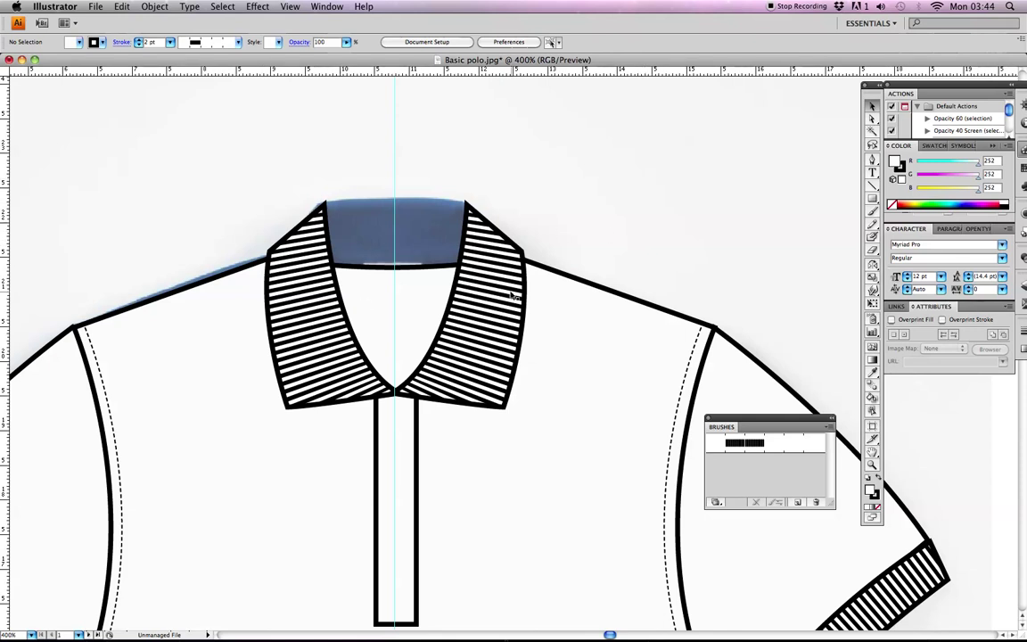
Draw the closed back collar shape with the Pen tool along the collar's outer corners and peaks, with a downward-curved lower edge
click(873, 160)
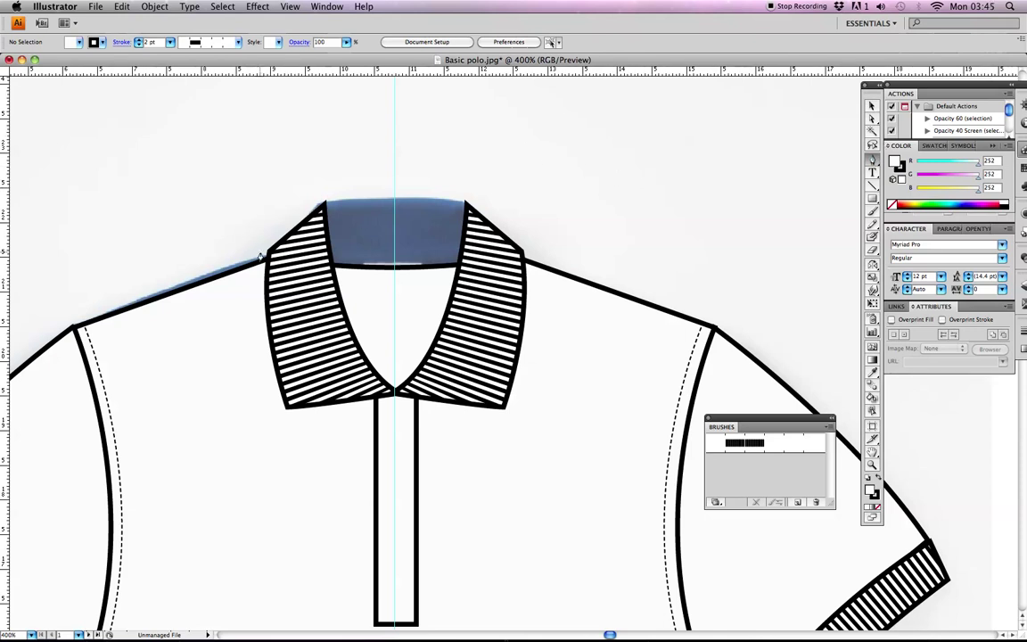
click(266, 248)
click(322, 202)
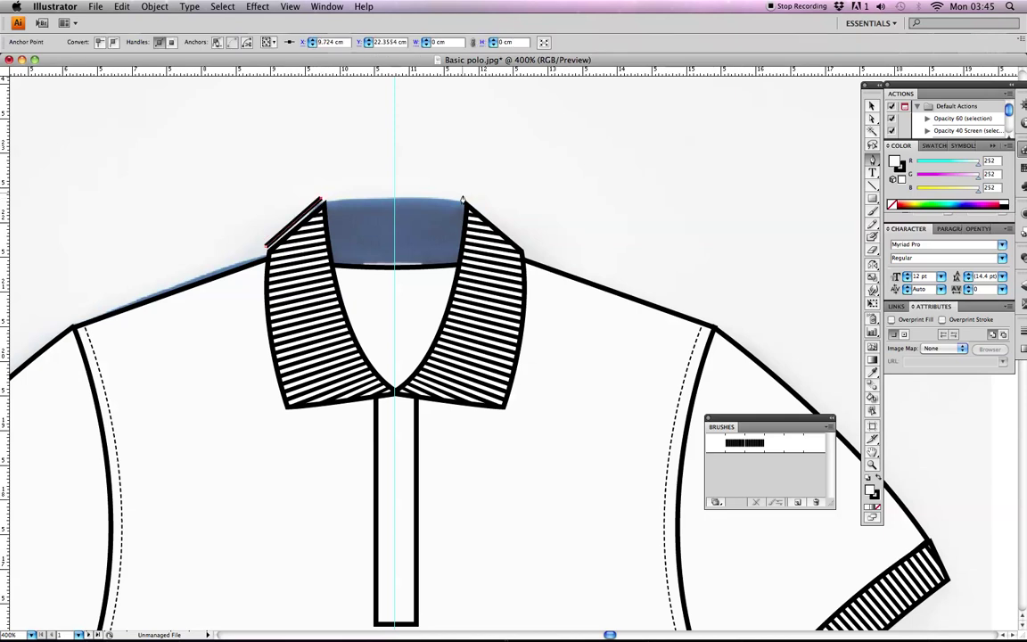
click(463, 197)
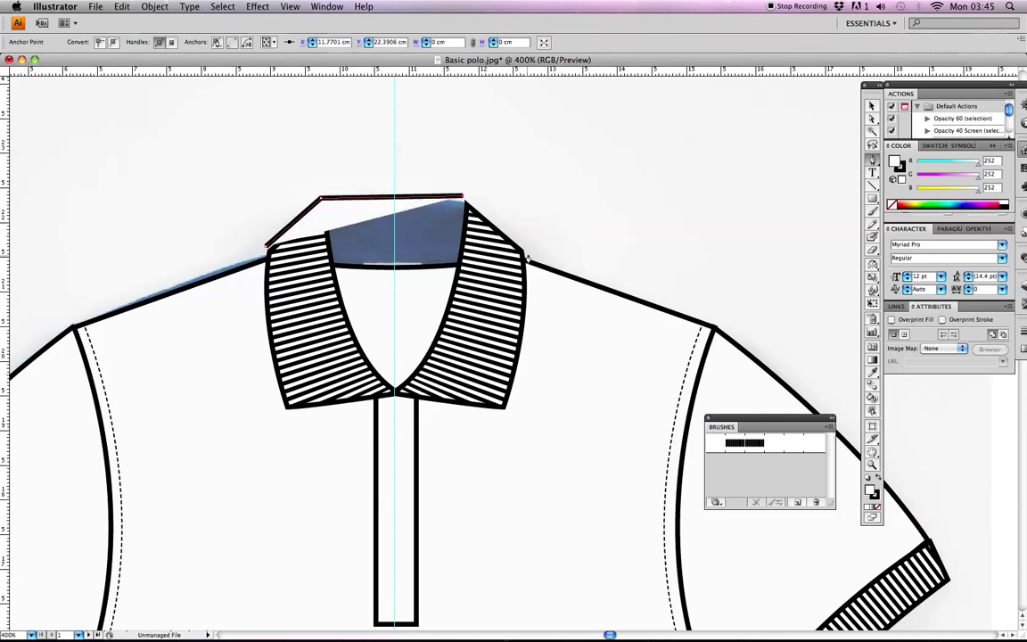
click(526, 250)
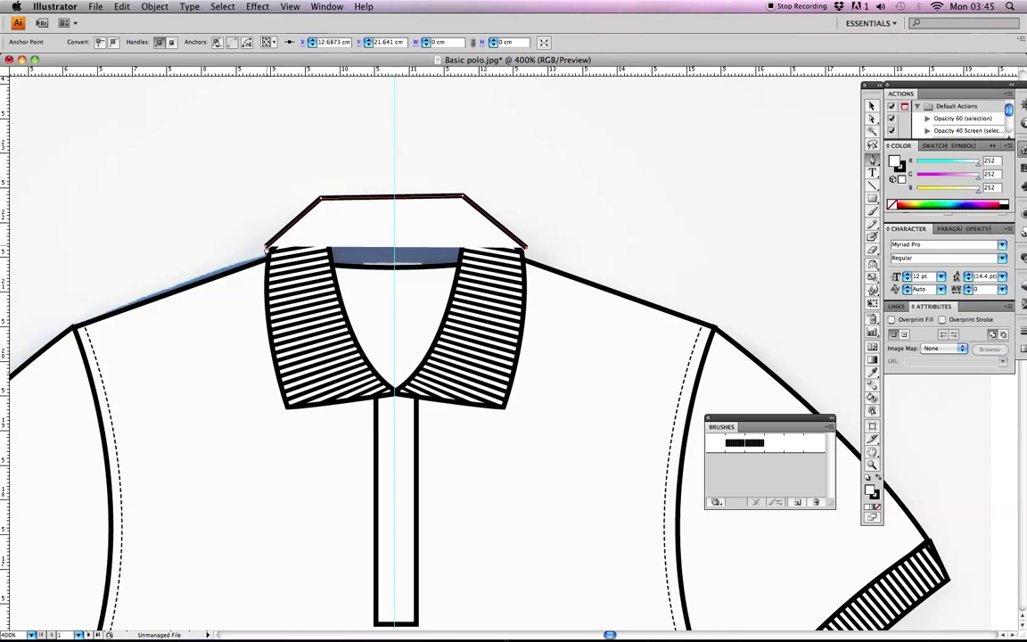
click(266, 246)
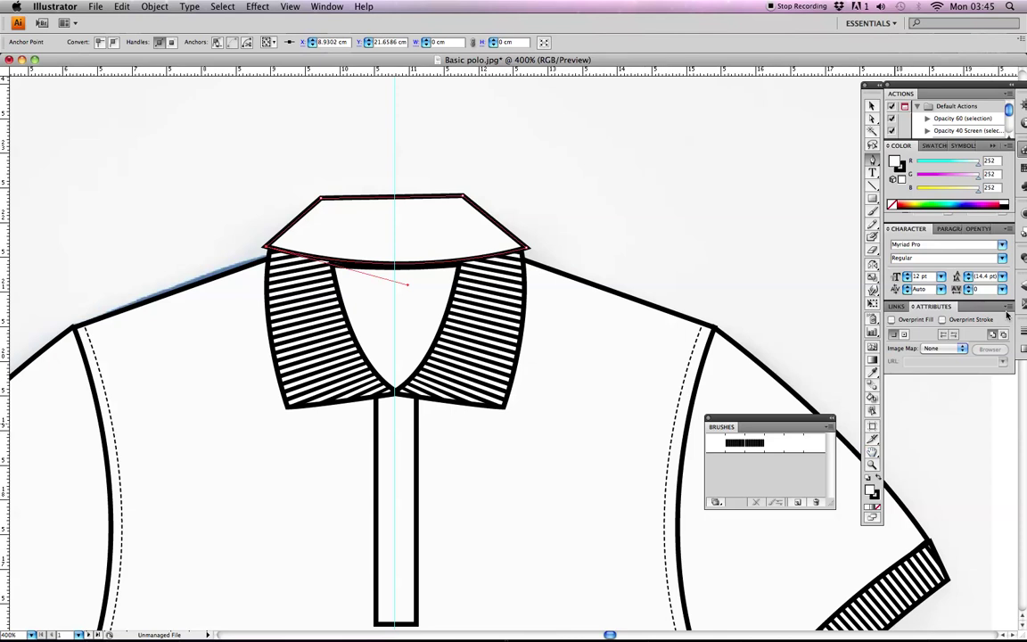
Move the back collar's lower-left anchor point slightly inward and down onto the shoulder corner of the striped collar
key(super+minus)
key(super+equal)
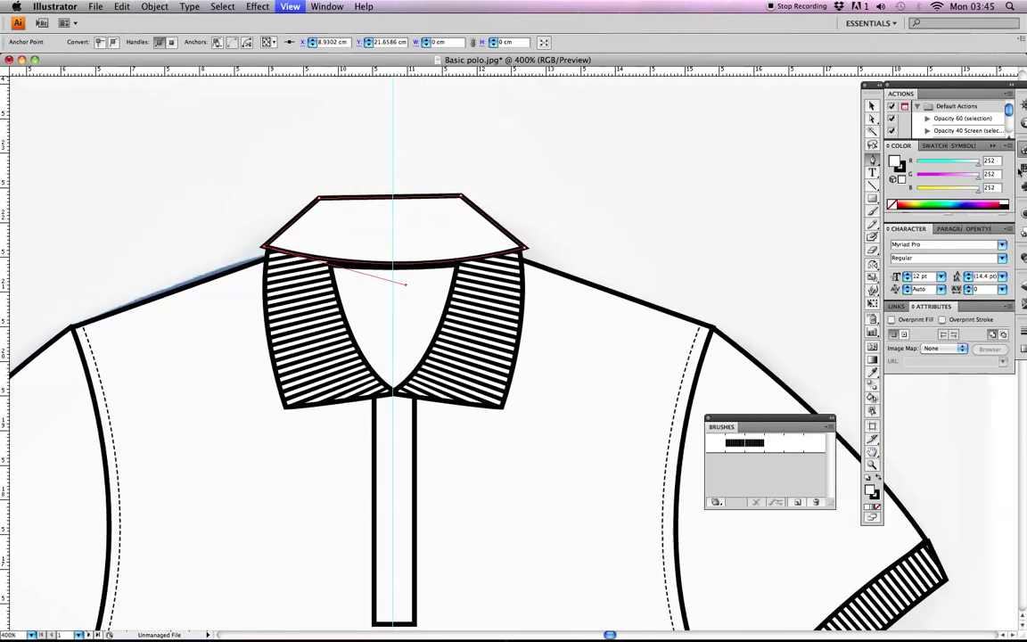
key(super+equal)
scroll(432, 348, up, 2)
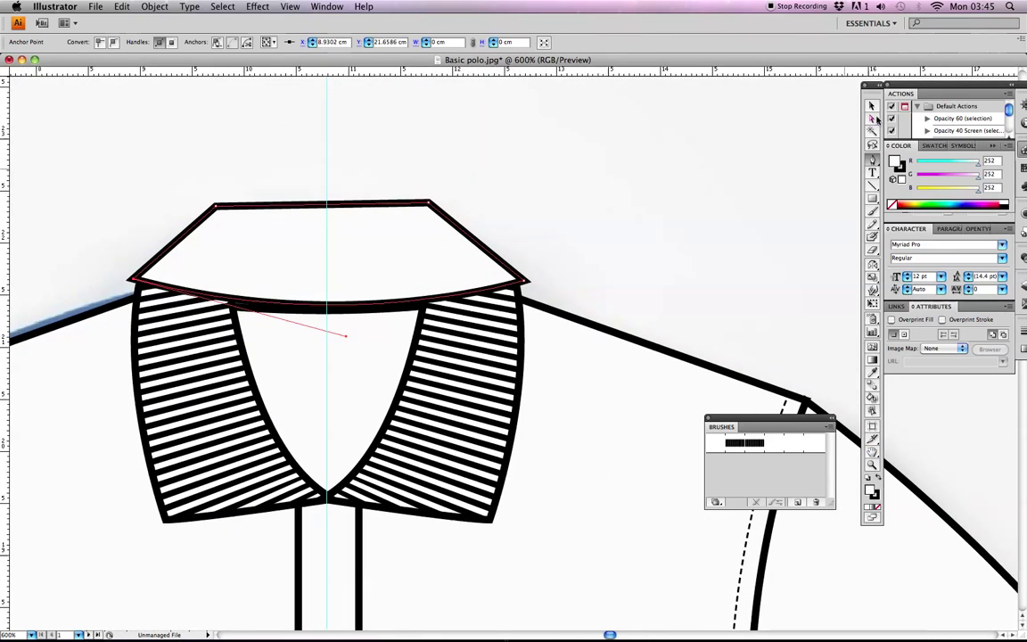
click(493, 225)
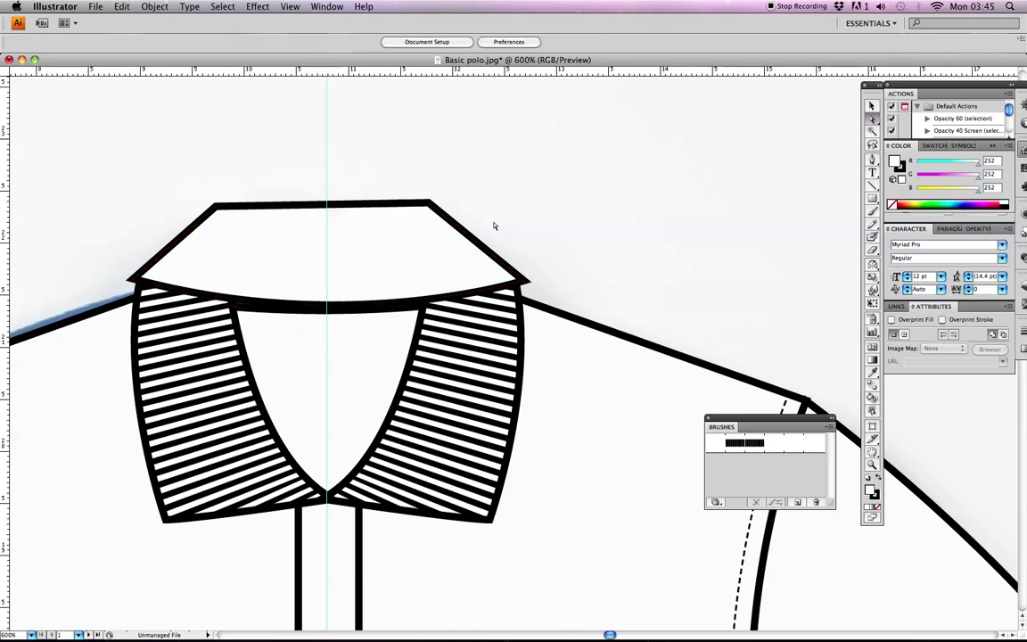
click(137, 283)
click(135, 285)
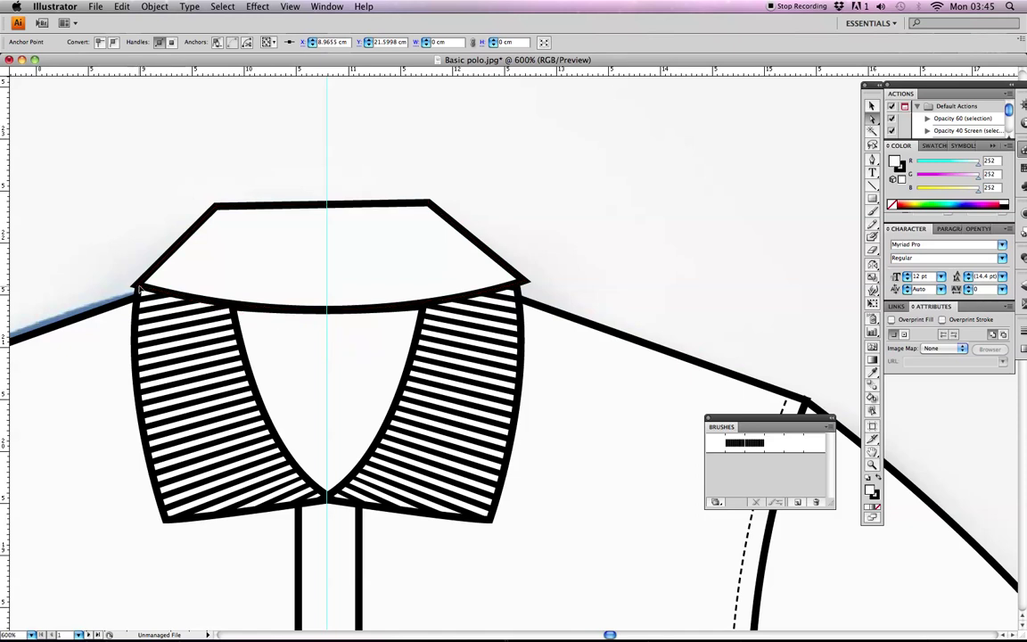
Fit the back collar's lower corners onto the striped collar's shoulder corners and slightly shorten the lower edge's curve handle
click(138, 287)
click(138, 286)
click(139, 284)
drag(139, 285, 140, 284)
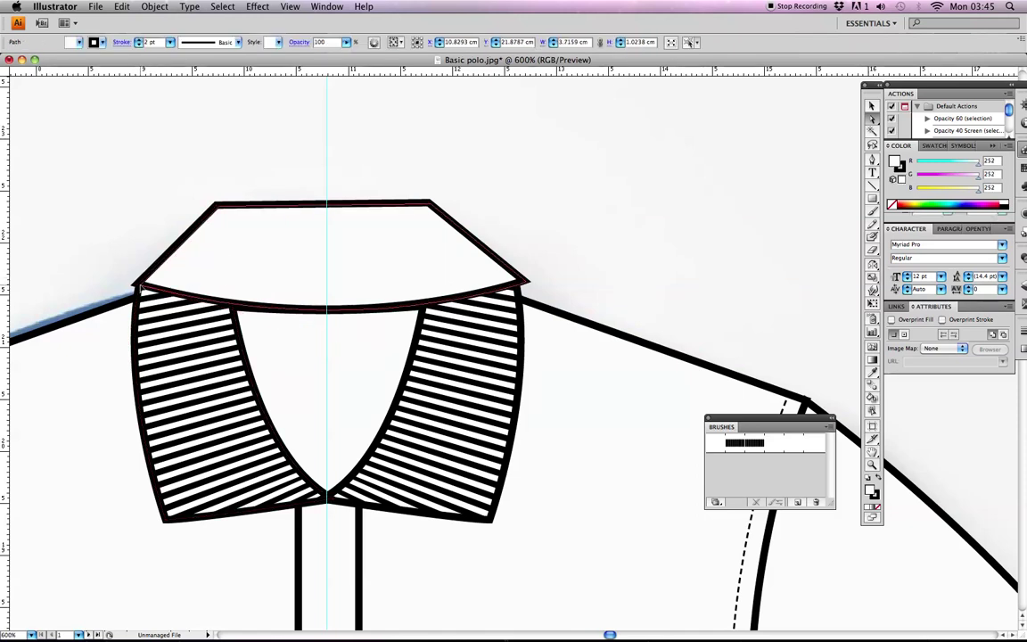
click(541, 278)
click(524, 284)
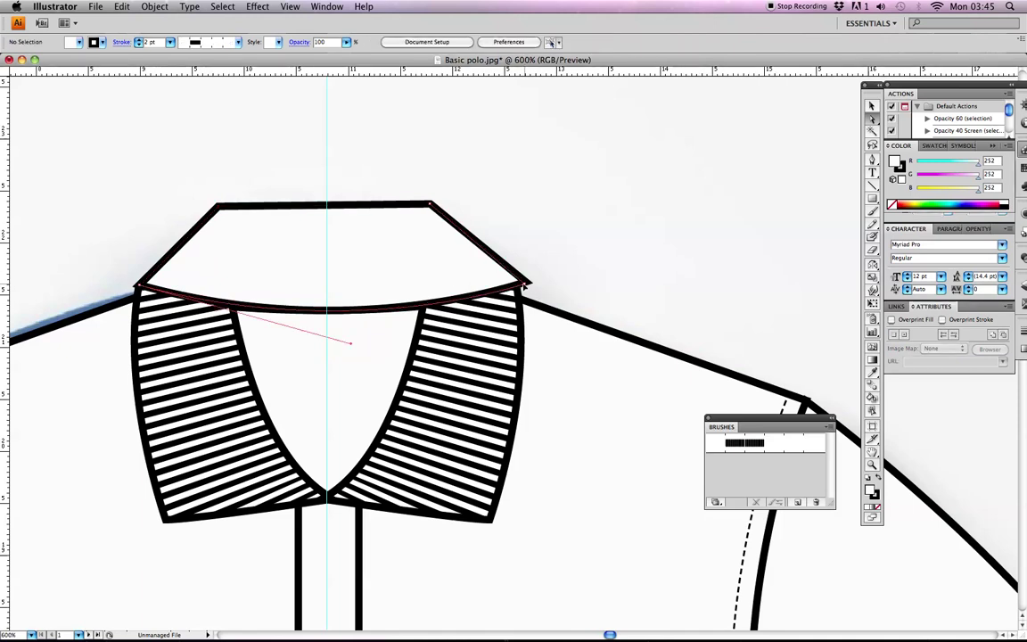
click(519, 287)
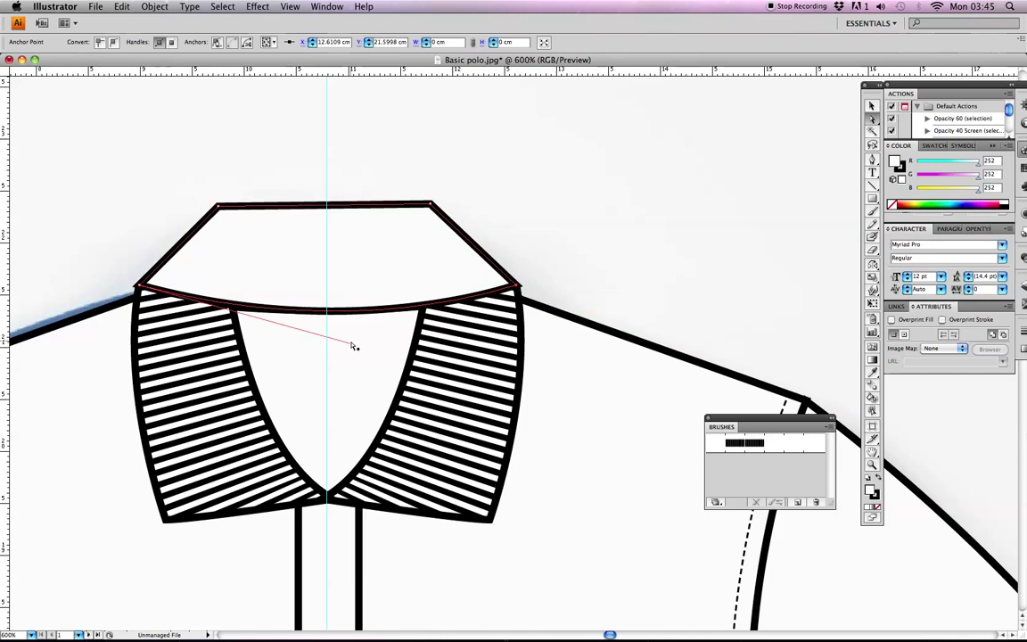
drag(353, 346, 328, 341)
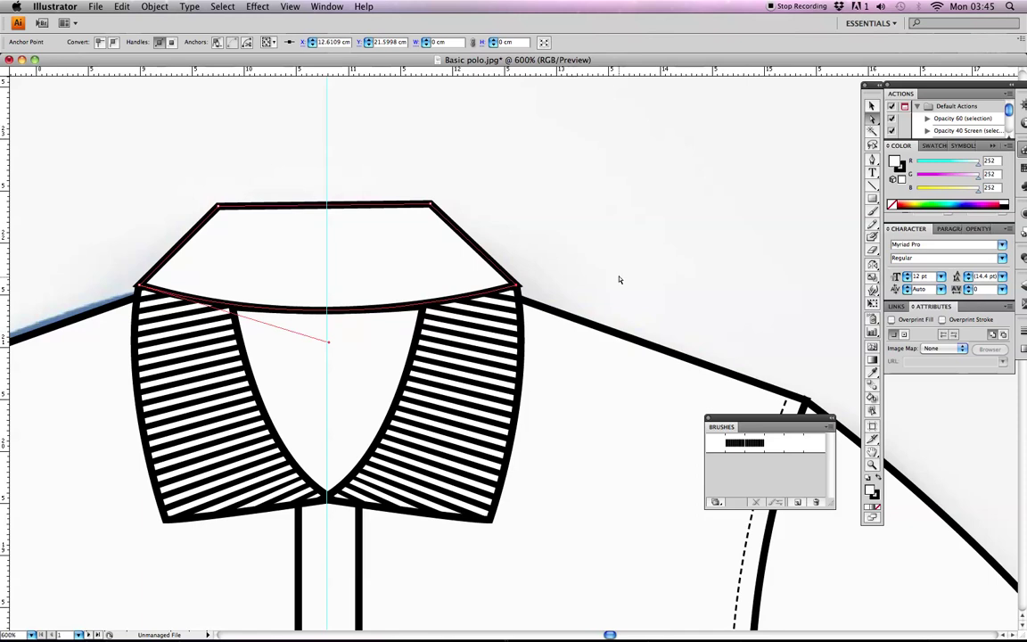
Level the back collar's top edge by lining up its upper-right anchor point with the upper-left one
click(431, 207)
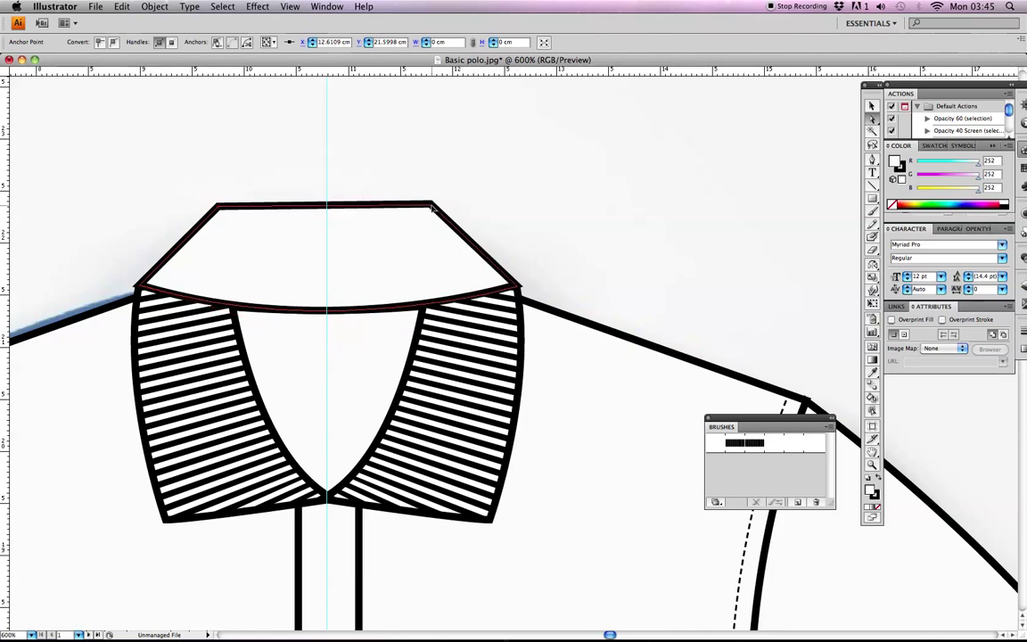
alt+click(431, 207)
click(432, 207)
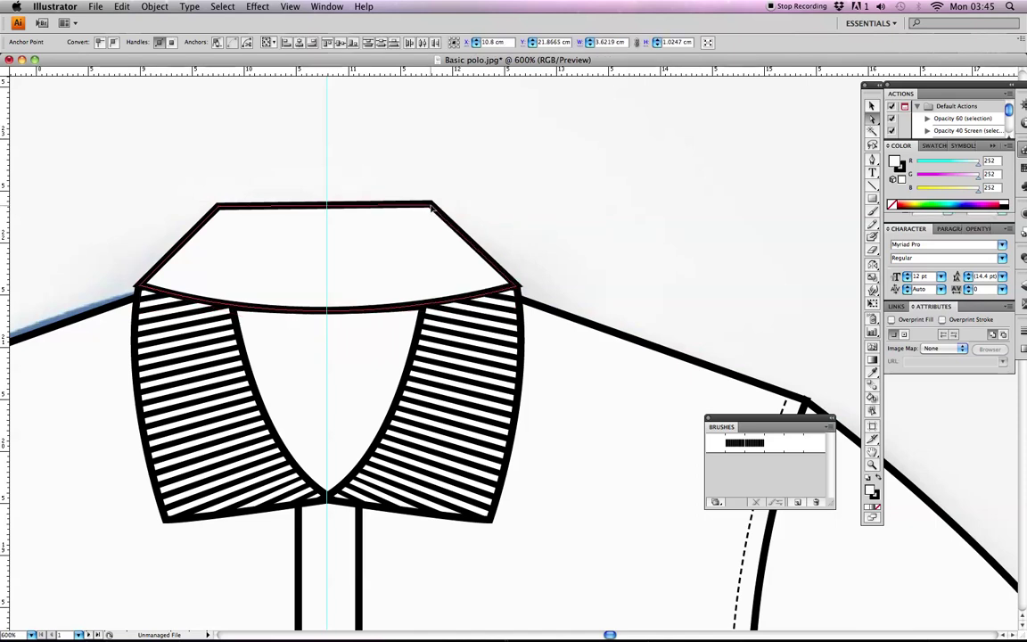
alt+click(432, 209)
click(433, 208)
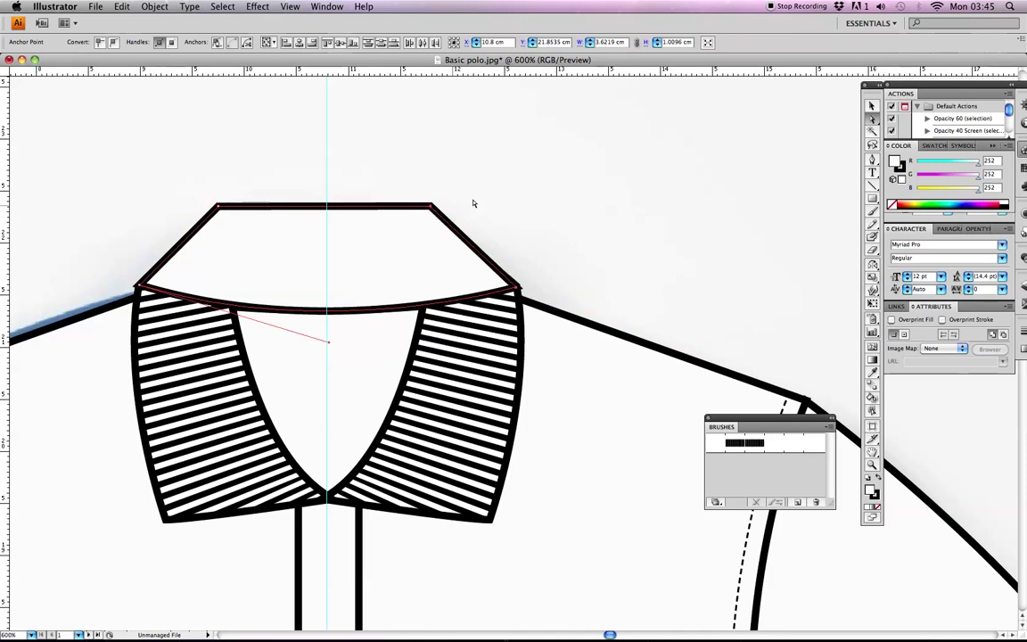
click(662, 262)
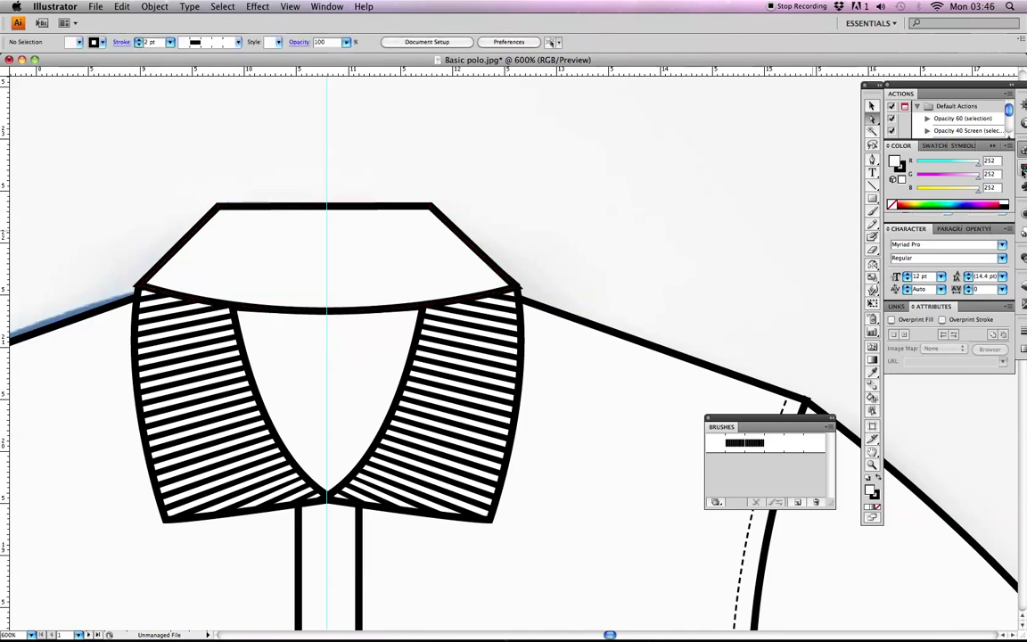
Move the back collar shape up to the empty area above the shirt's neckline
key(super+minus)
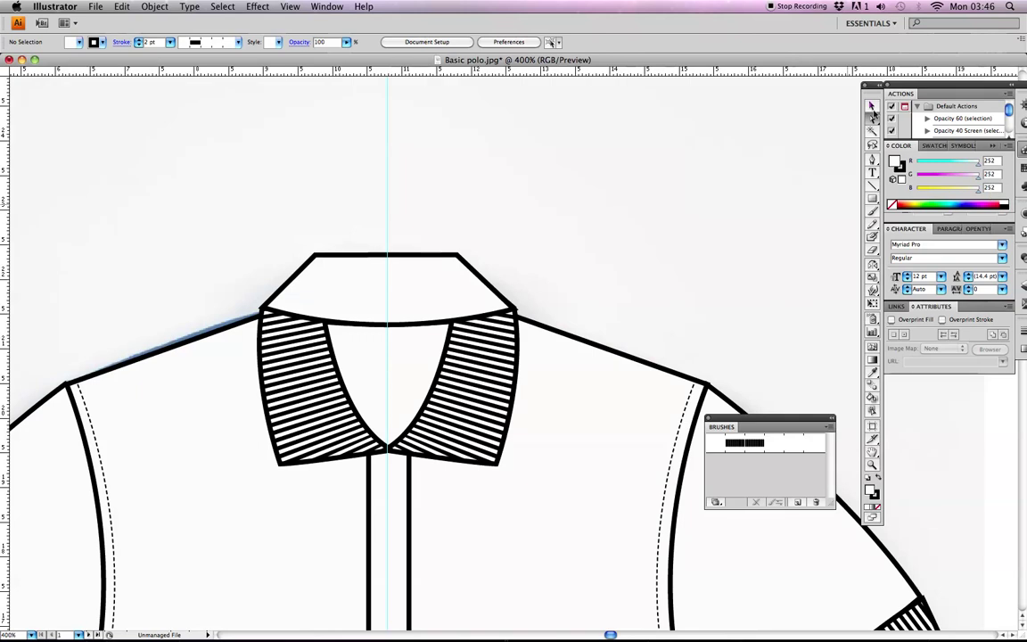
click(381, 256)
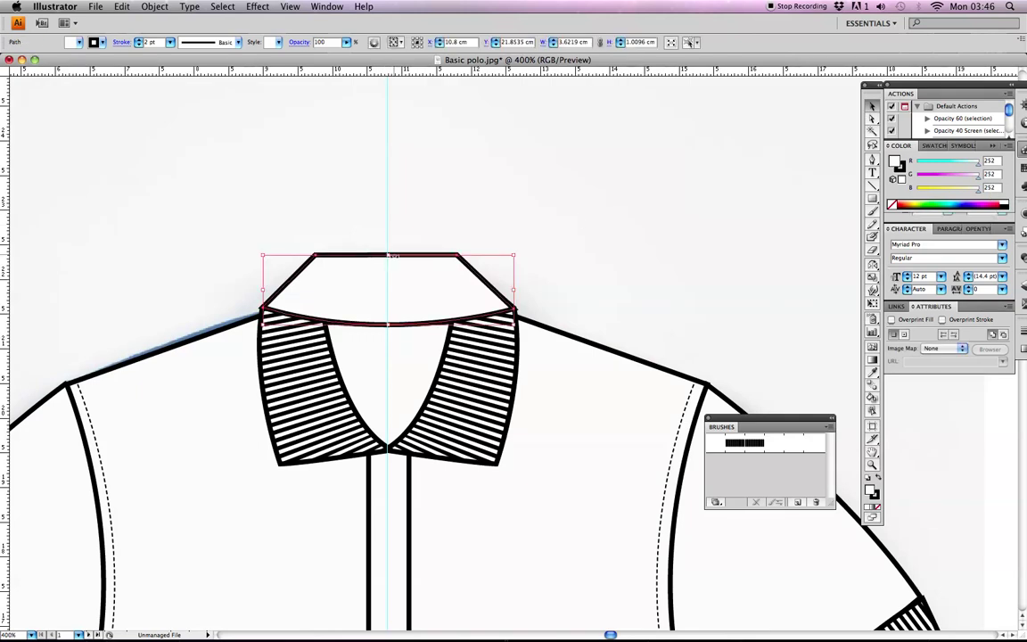
drag(382, 256, 426, 141)
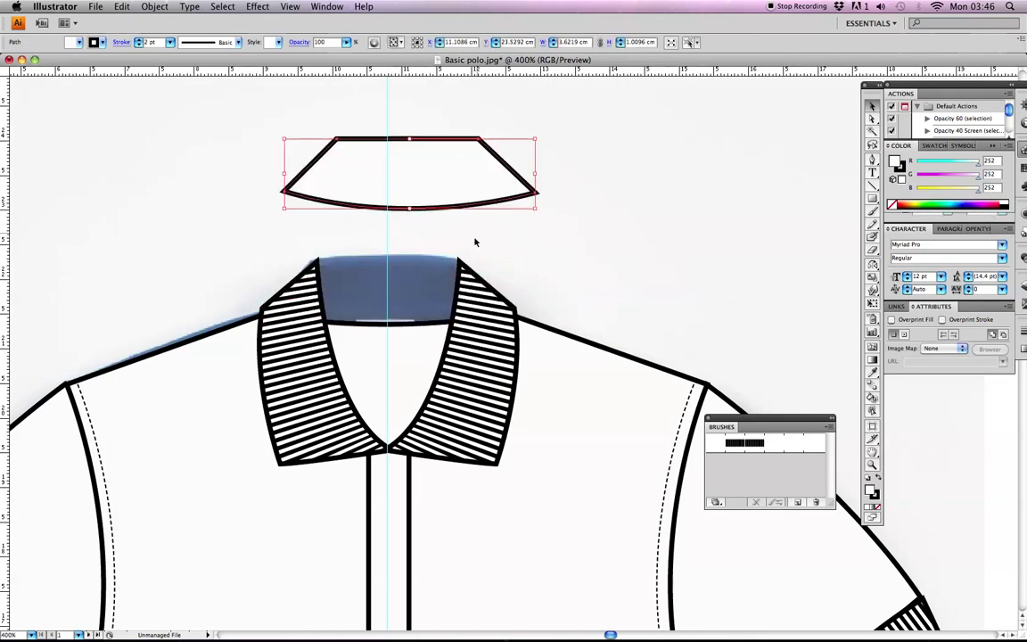
Duplicate the back collar shape and place the copy to the right of the original, above the shoulder
key(super+minus)
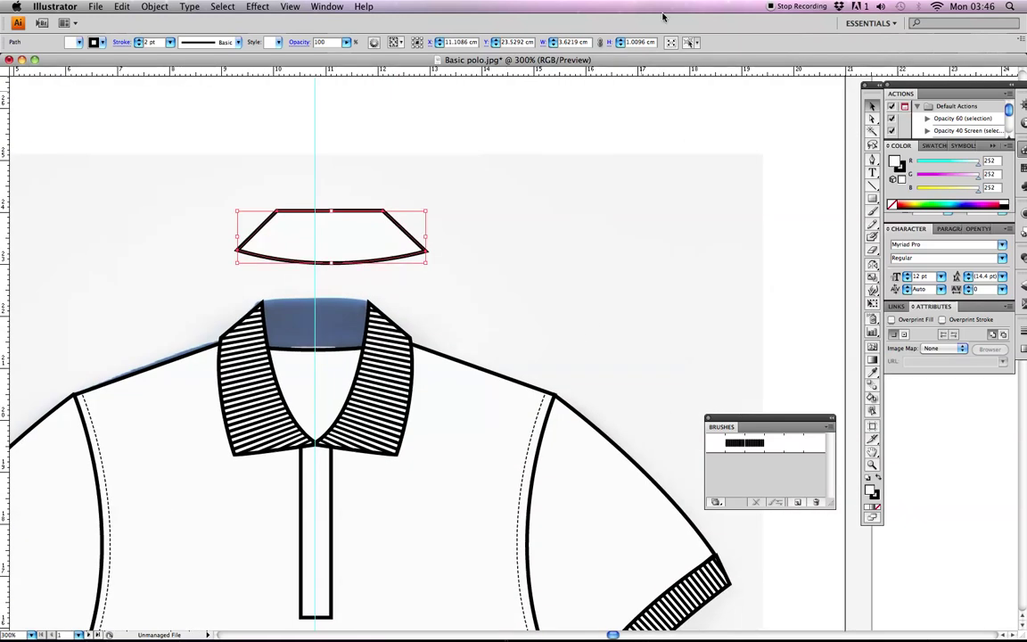
key(super+c)
key(super+v)
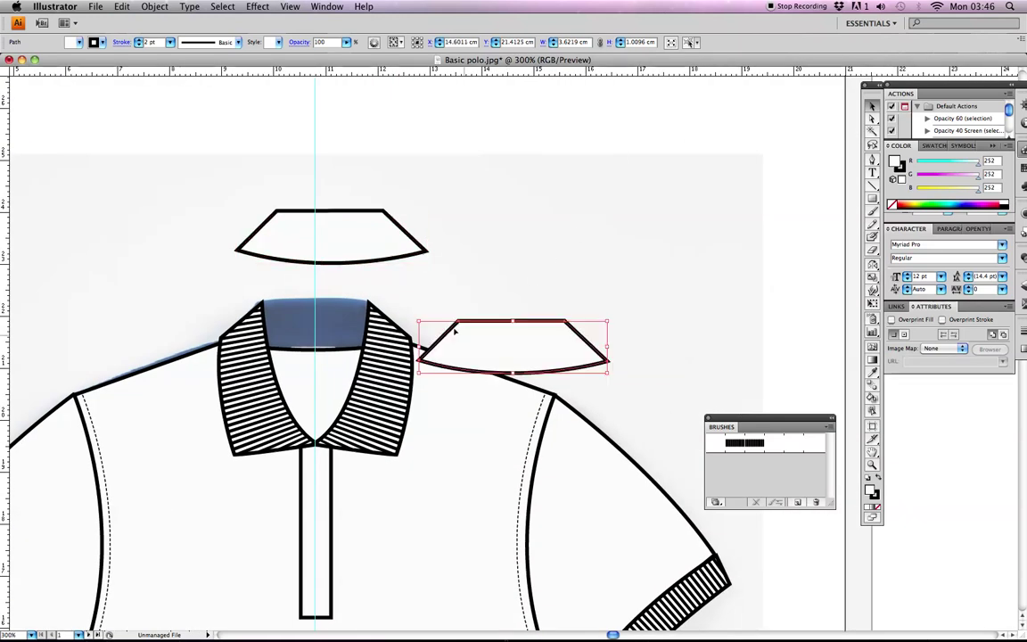
drag(462, 335, 528, 220)
click(655, 169)
Draw a horizontal line across the collar copy, extending past both sides, and apply the striped rib pattern brush to it
click(873, 161)
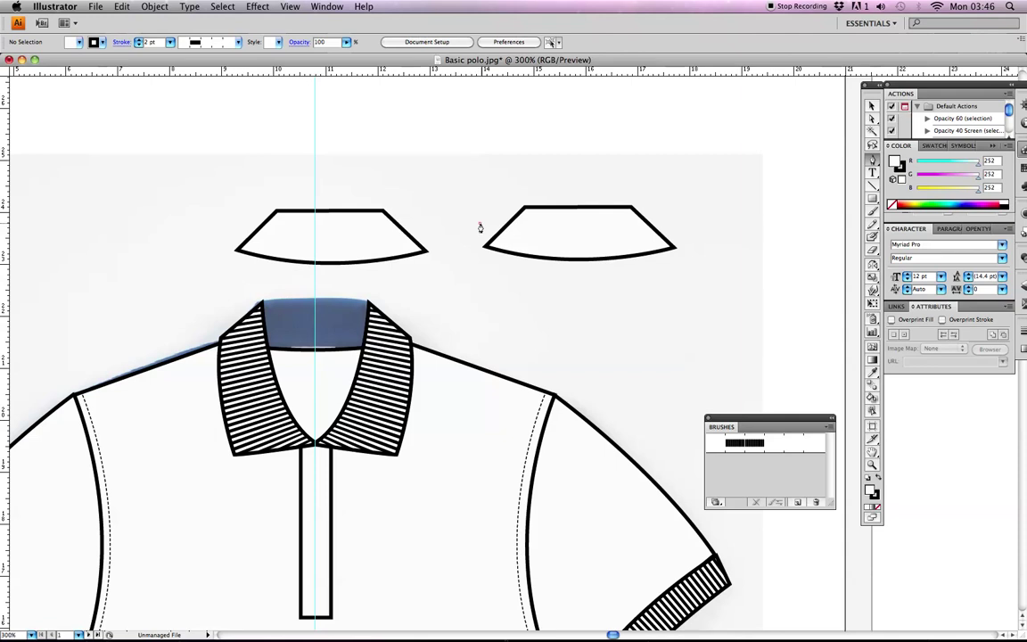
click(480, 223)
click(705, 224)
click(872, 107)
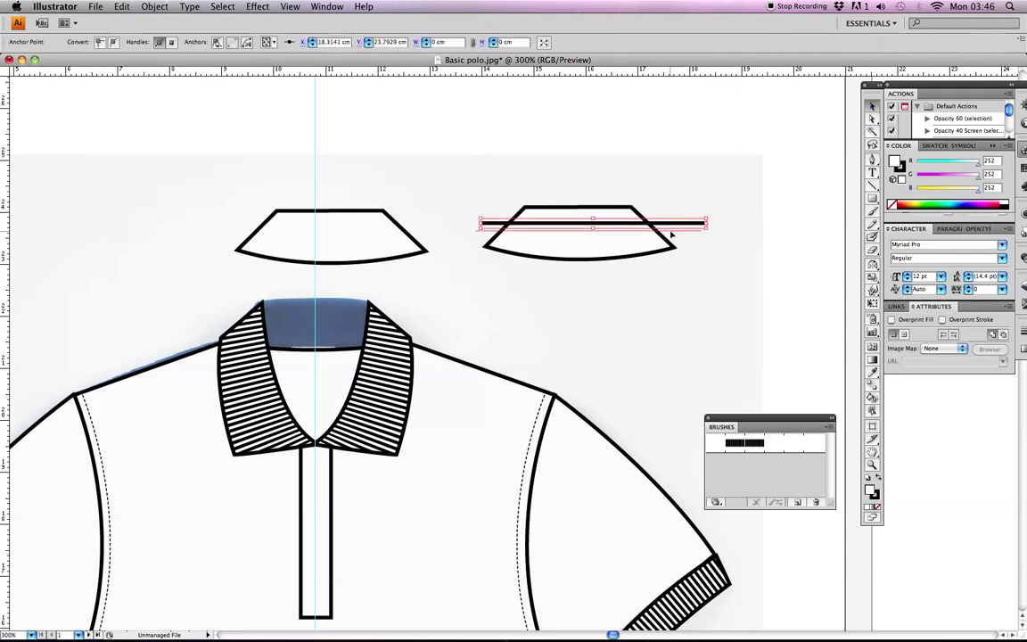
drag(672, 223, 667, 231)
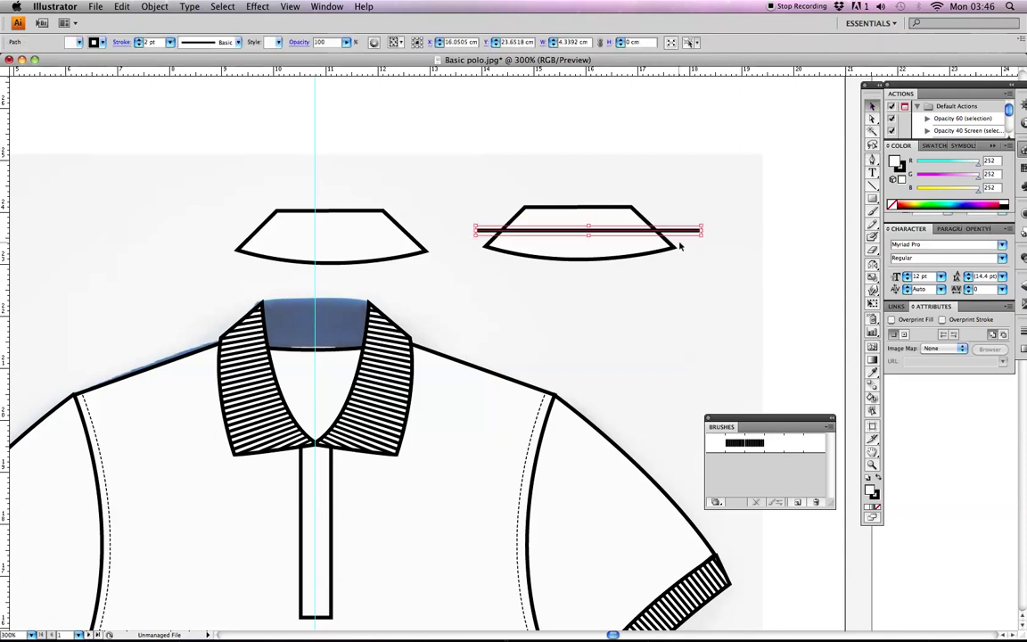
click(755, 443)
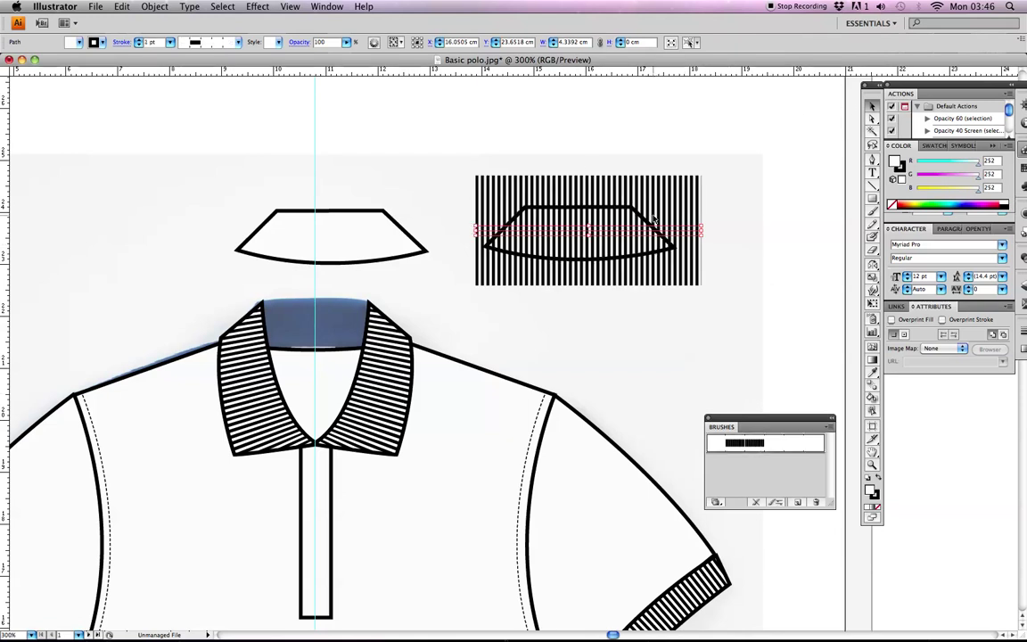
Bring the collar copy in front of the striped line and clip the stripes to its shape with a clipping mask
click(584, 207)
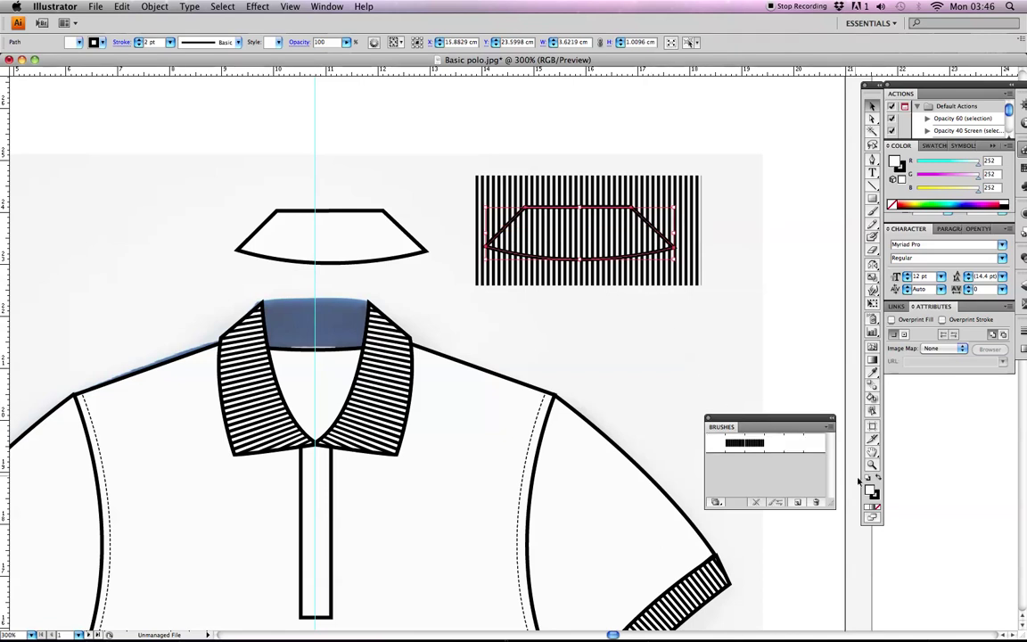
right_click(616, 212)
mouse_move(713, 353)
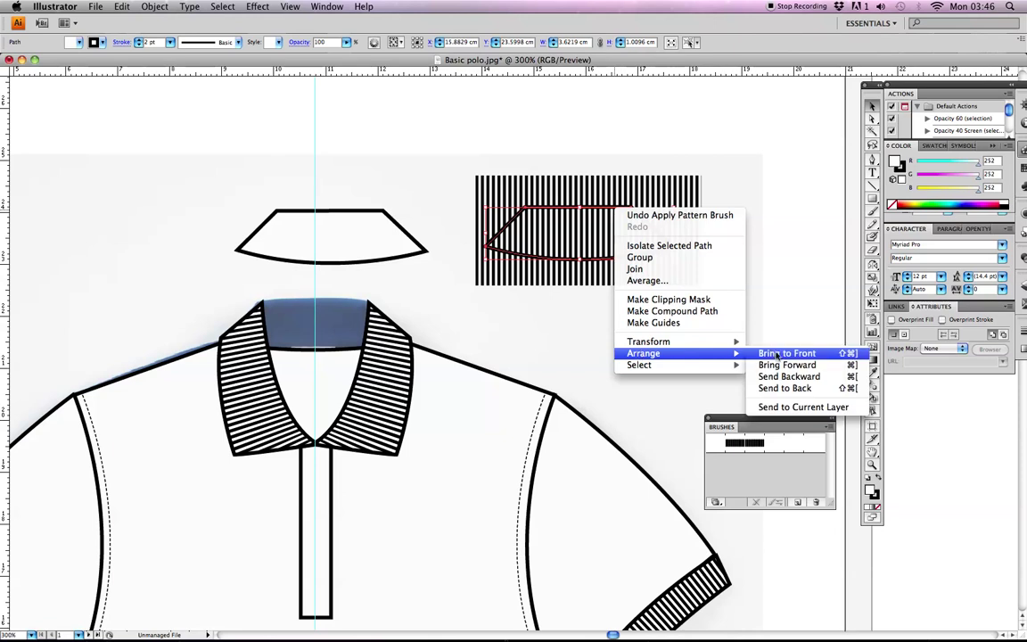
click(769, 353)
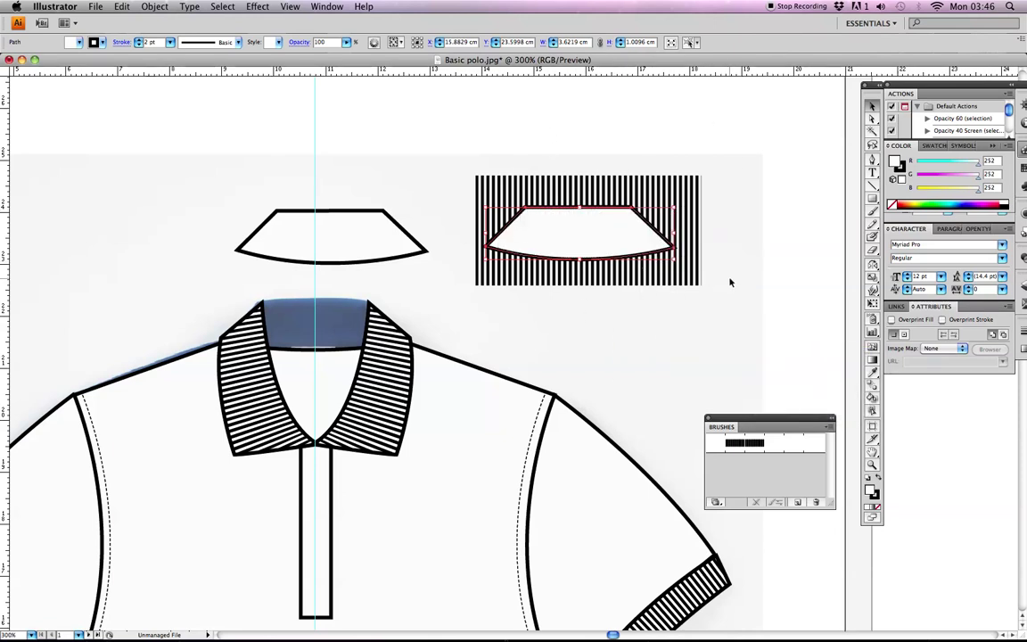
click(731, 318)
drag(735, 317, 460, 163)
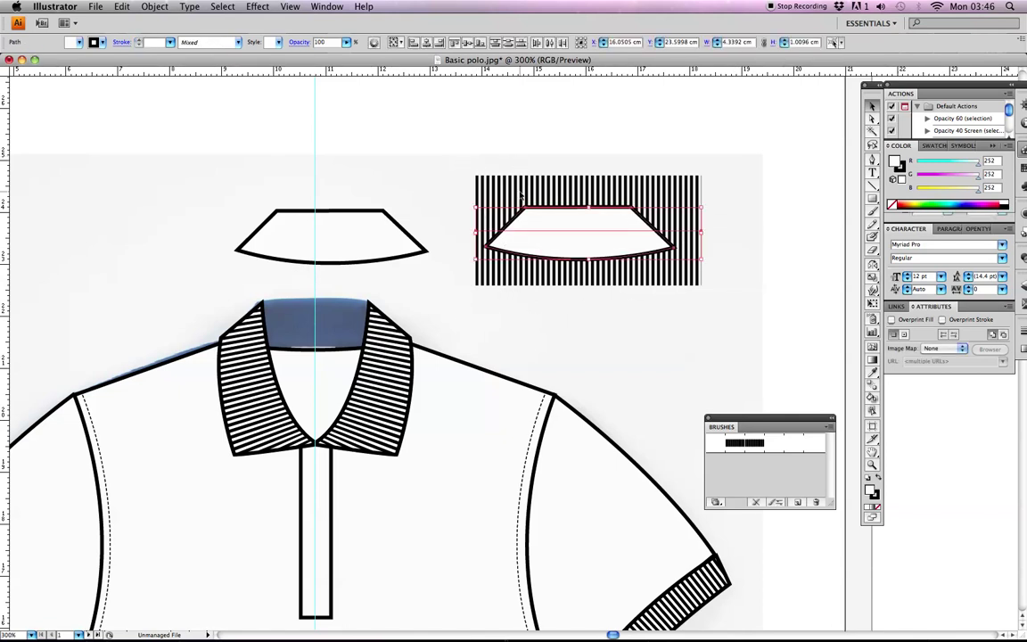
key(super+7)
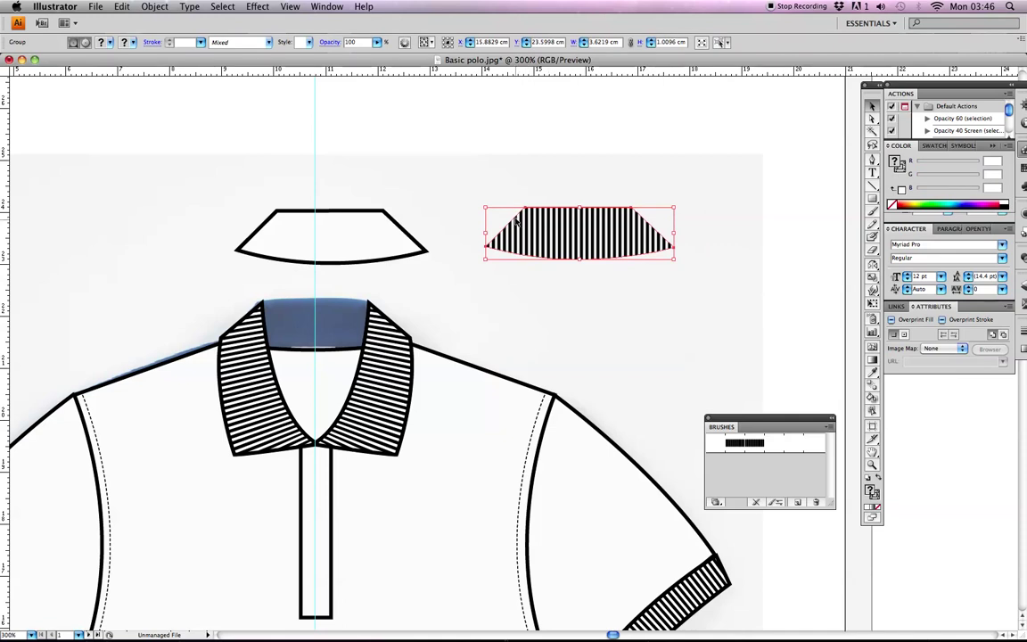
Place the clipped stripes over the original back collar outline and group the two together
drag(516, 221, 269, 224)
drag(206, 141, 455, 277)
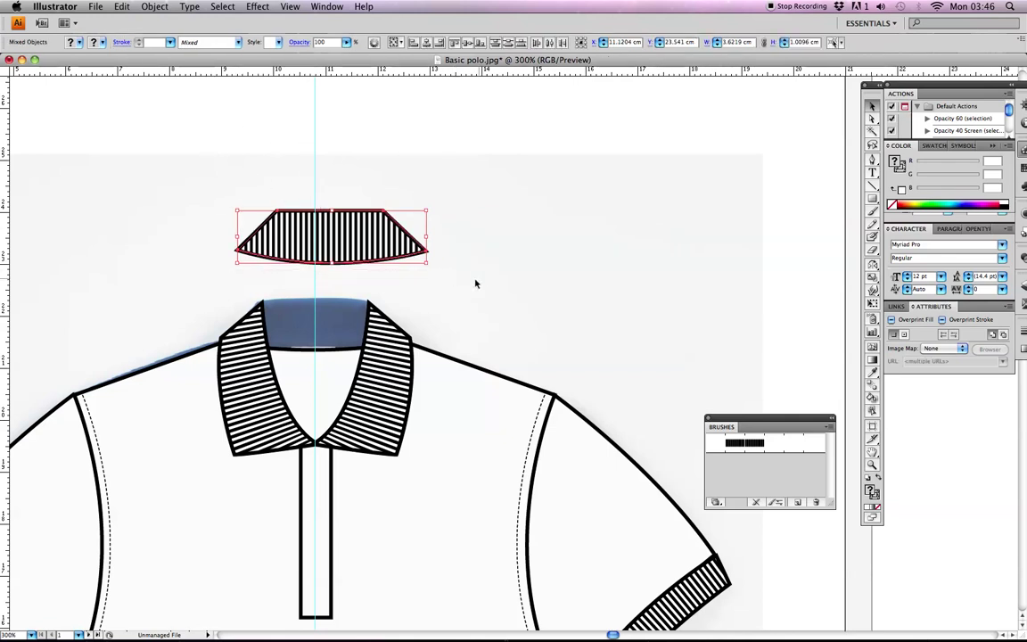
key(super+g)
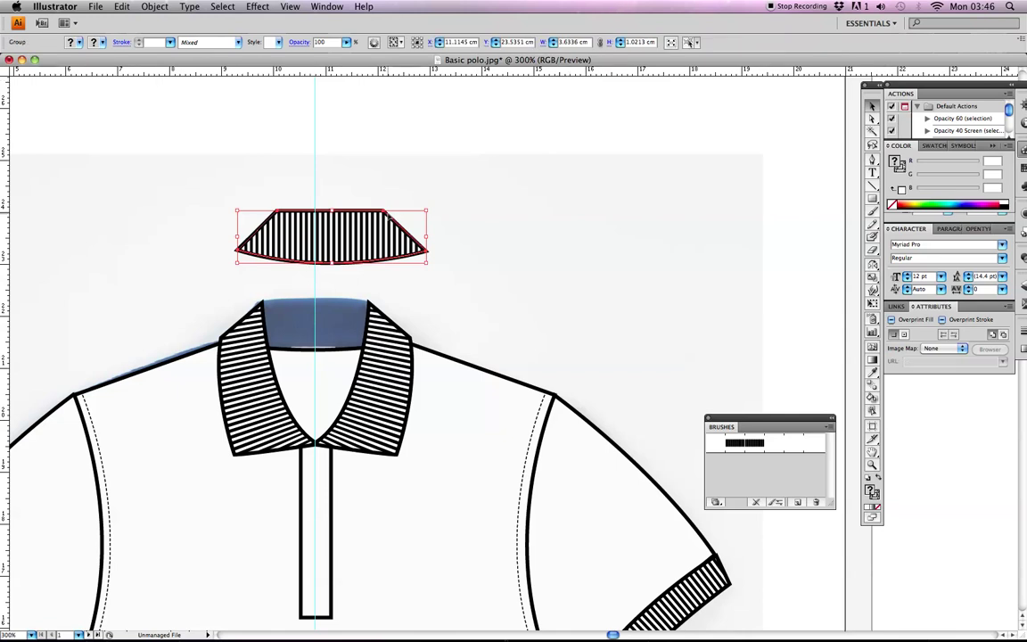
Move the ribbed back collar group into place at the neckline and send it to the back behind the front collar
drag(389, 216, 368, 303)
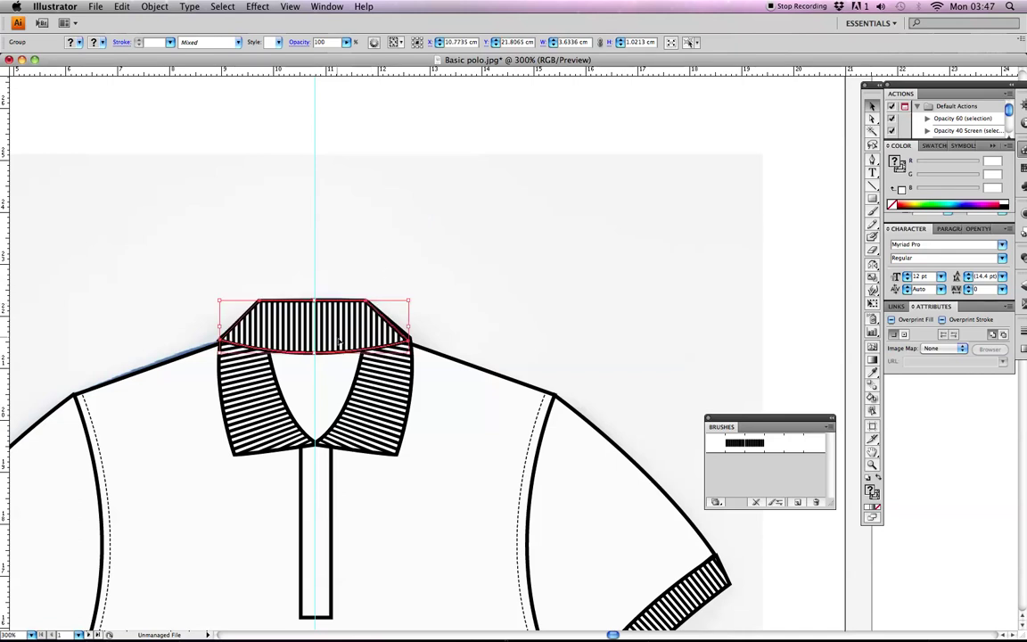
right_click(344, 336)
mouse_move(419, 397)
mouse_move(442, 411)
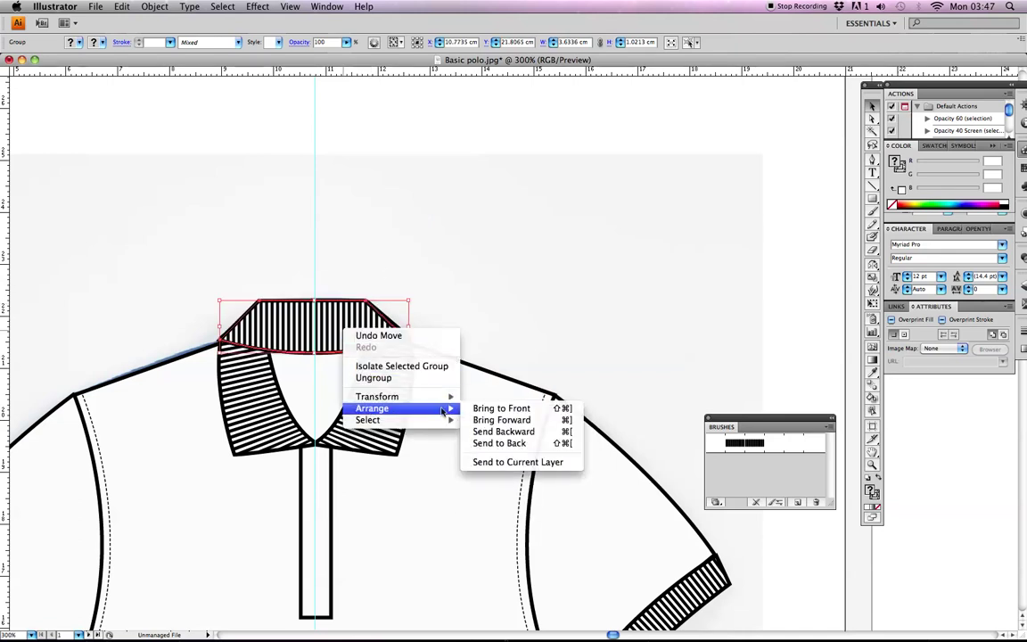
click(499, 443)
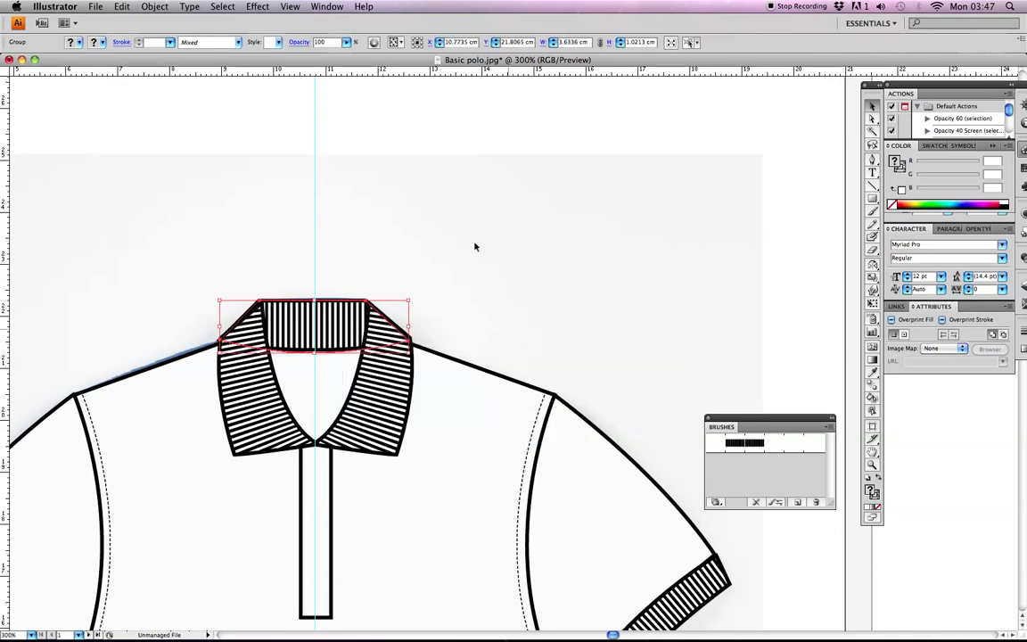
click(498, 267)
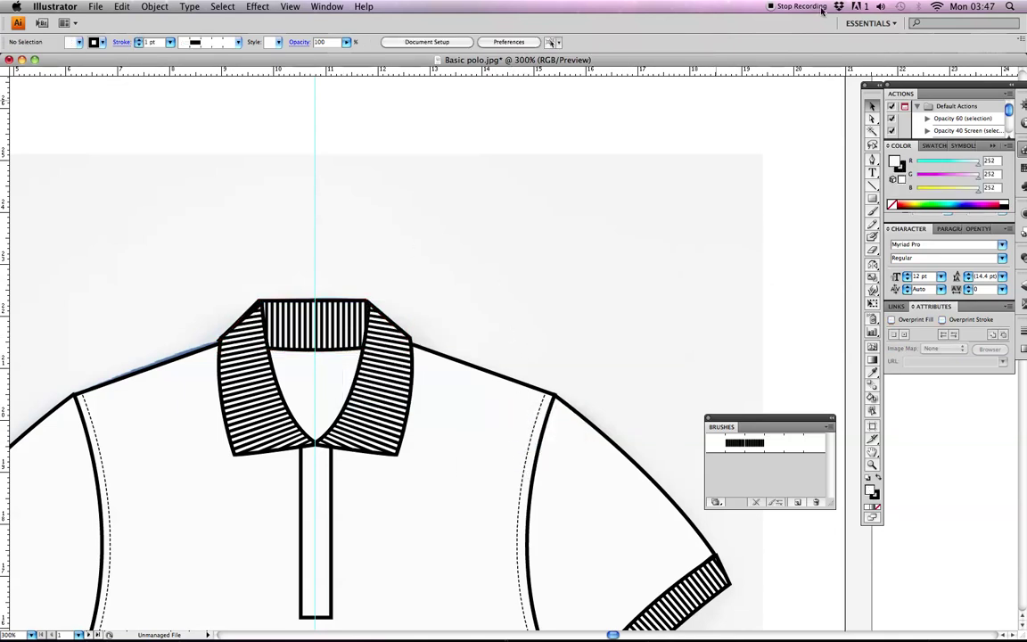
Draw a horizontal hem line about 9 cm long across the shirt body, just above the bottom edge, with the Pen tool
key(super+minus)
key(super+minus)
scroll(512, 403, down, 3)
scroll(513, 403, right, 1)
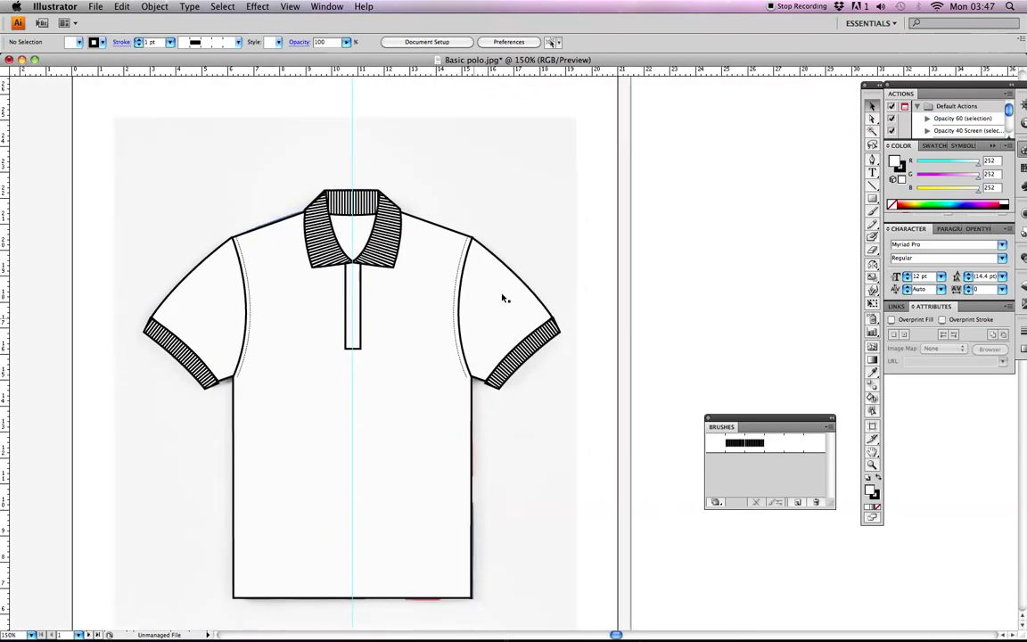
click(872, 159)
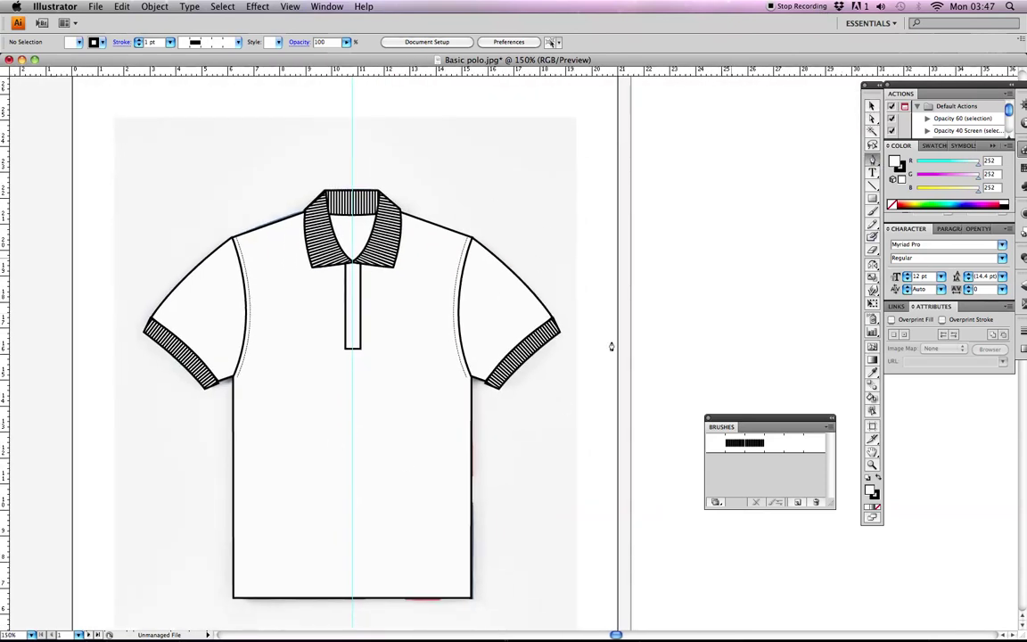
click(234, 586)
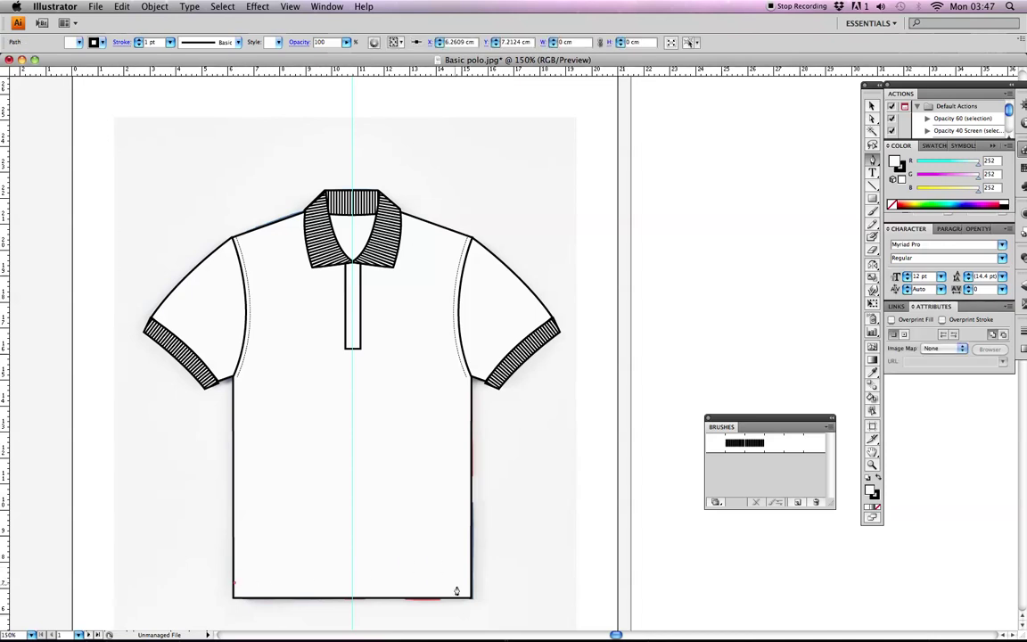
click(470, 584)
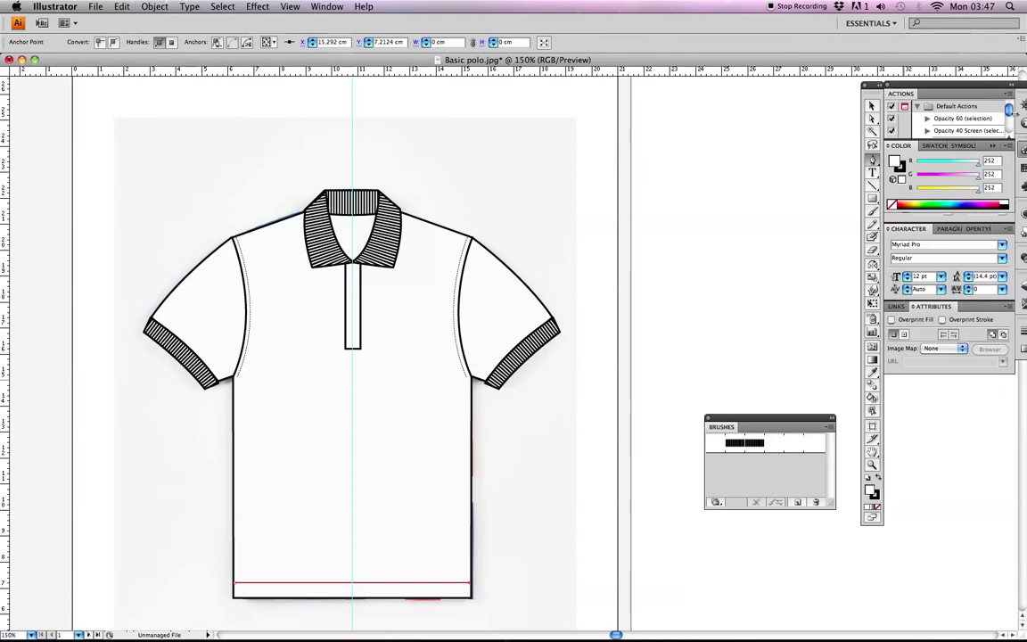
Copy the armhole stitching's 0.5 pt dashed stroke (1.5 pt dash, 1 pt gap) onto the hem line with the Eyedropper
drag(971, 89, 767, 90)
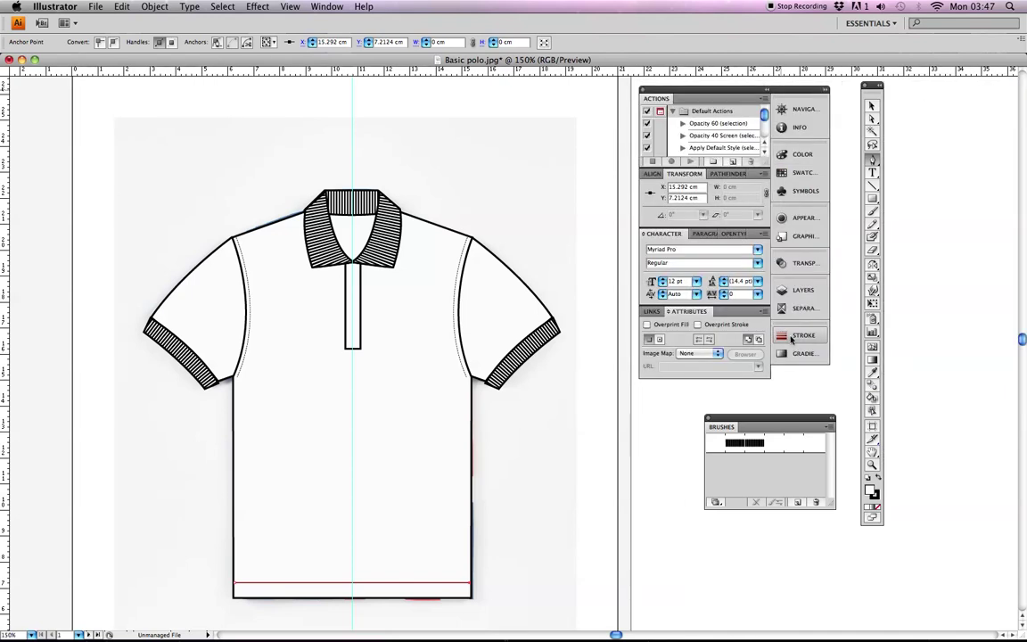
click(789, 336)
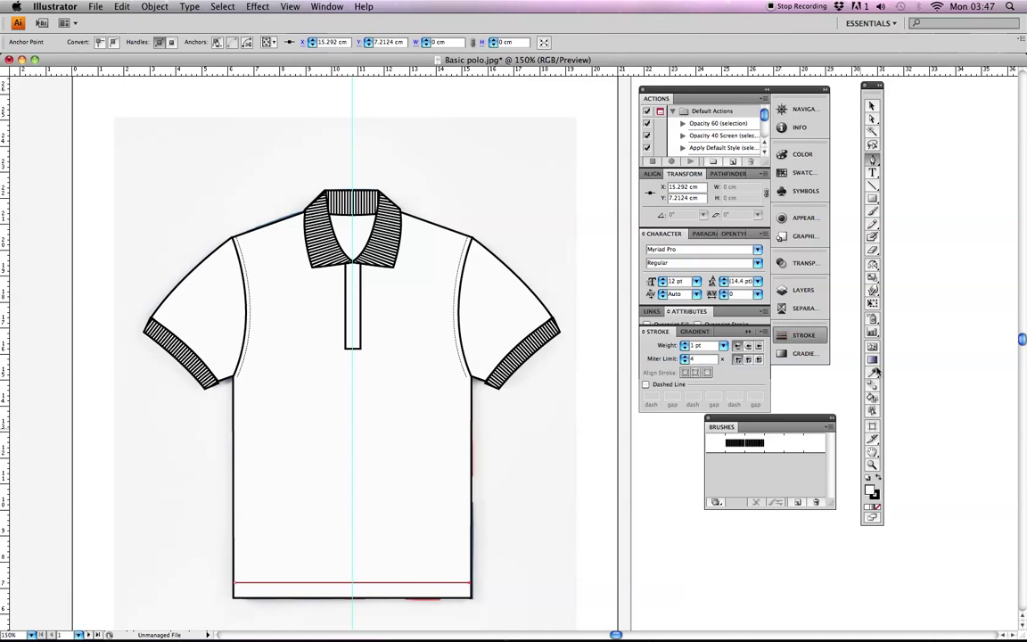
click(872, 375)
click(467, 246)
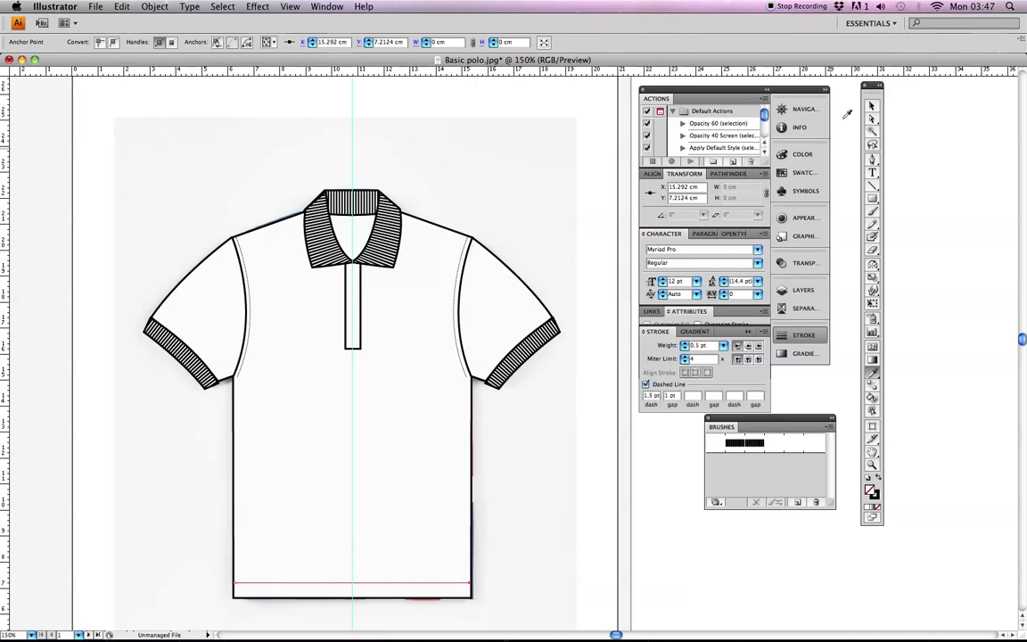
click(376, 602)
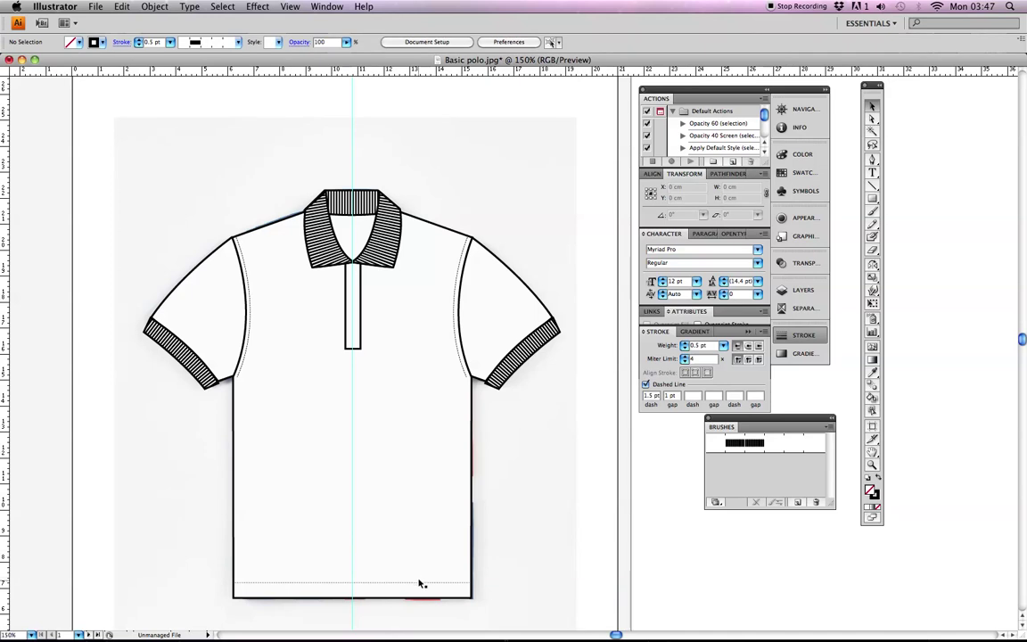